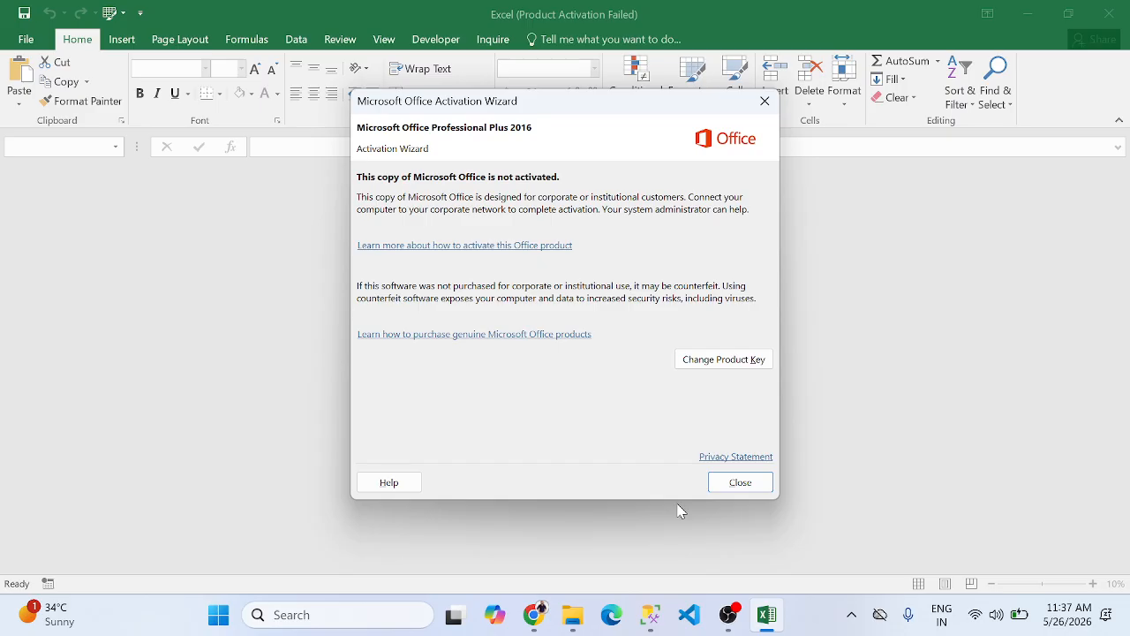
Close the Office Activation Wizard, restart Excel and dismiss the wizard again to reach the Form Controls workbook
{"action": "left_click", "coordinate": [739, 488]}
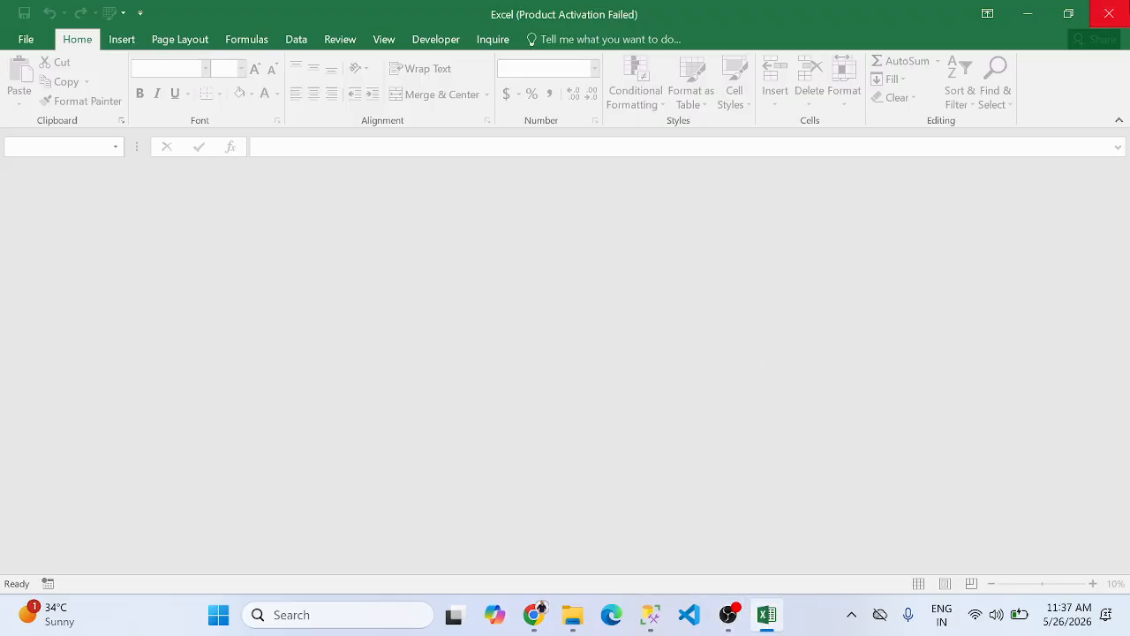
{"action": "left_click", "coordinate": [1114, 7]}
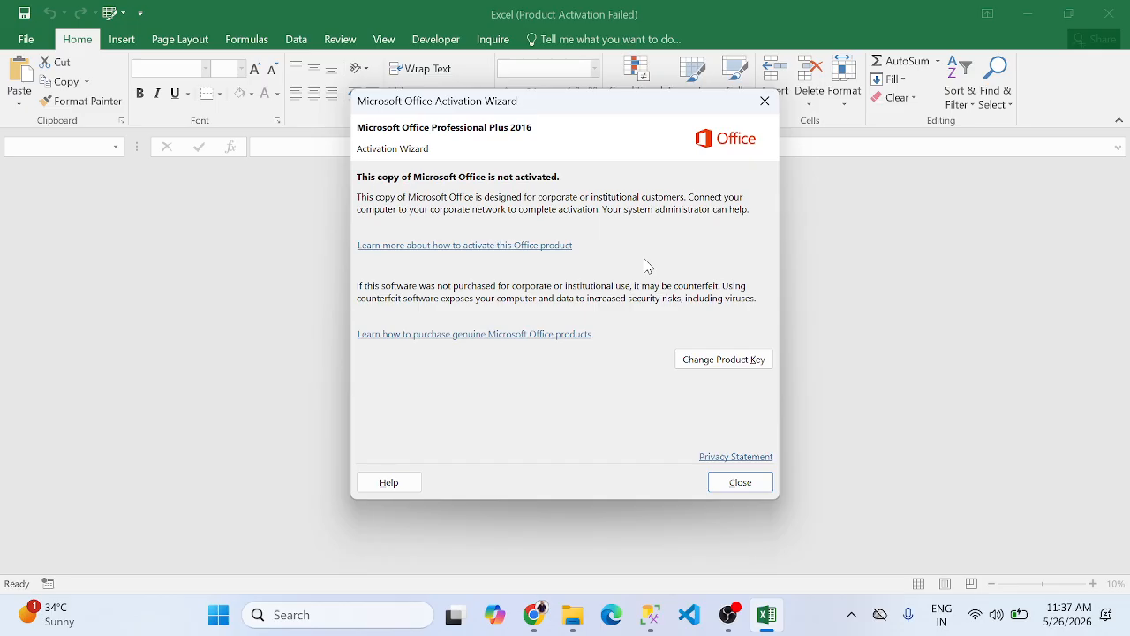
{"action": "left_click", "coordinate": [745, 486]}
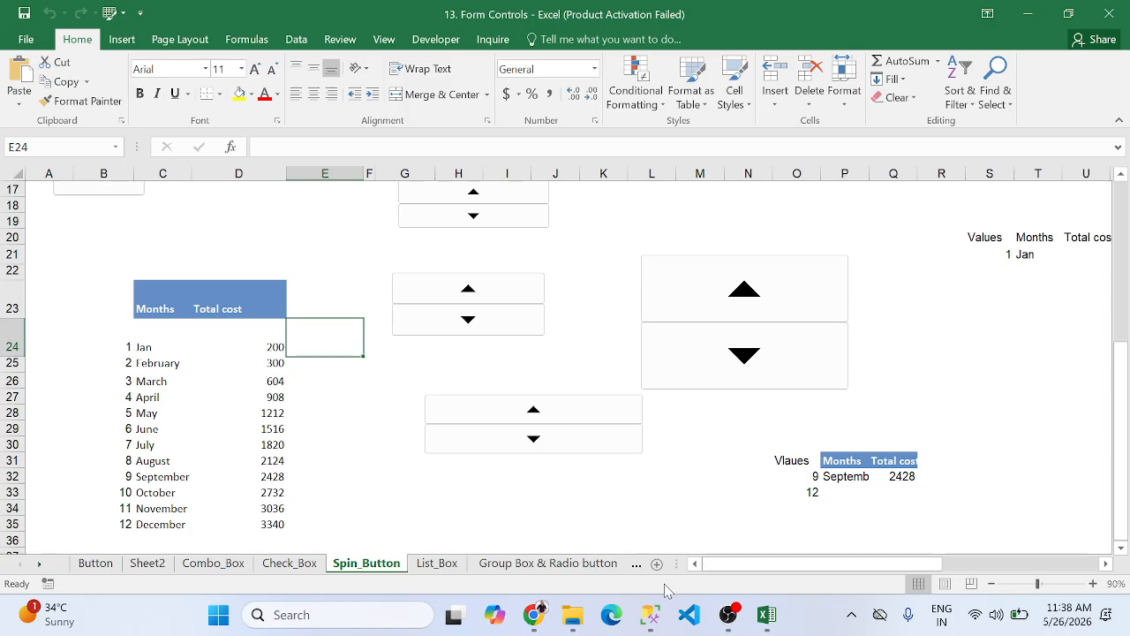
Check the Google Meet screen-sharing window in Chrome and return to the Form Controls workbook in Excel
{"action": "mouse_move", "coordinate": [533, 616]}
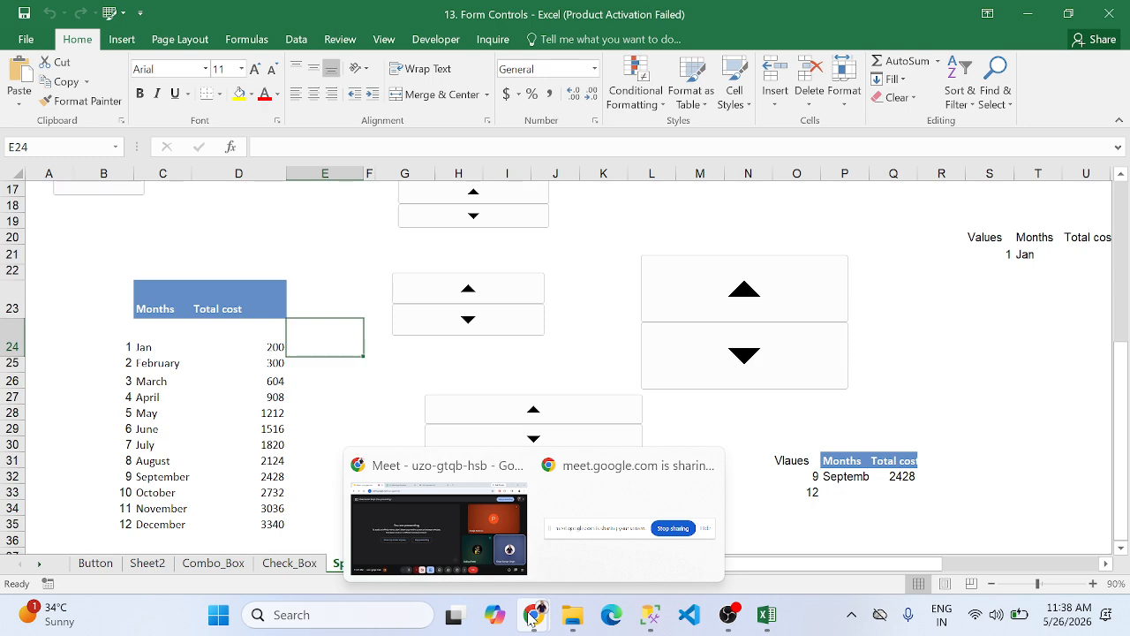
{"action": "mouse_move", "coordinate": [482, 525]}
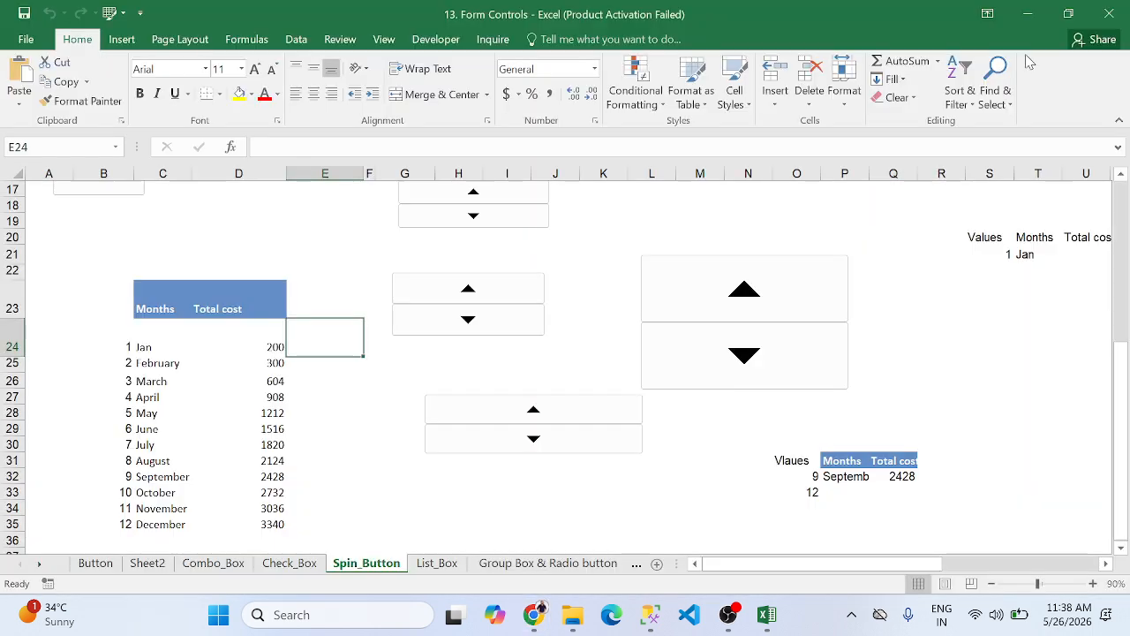
{"action": "left_click", "coordinate": [1039, 15]}
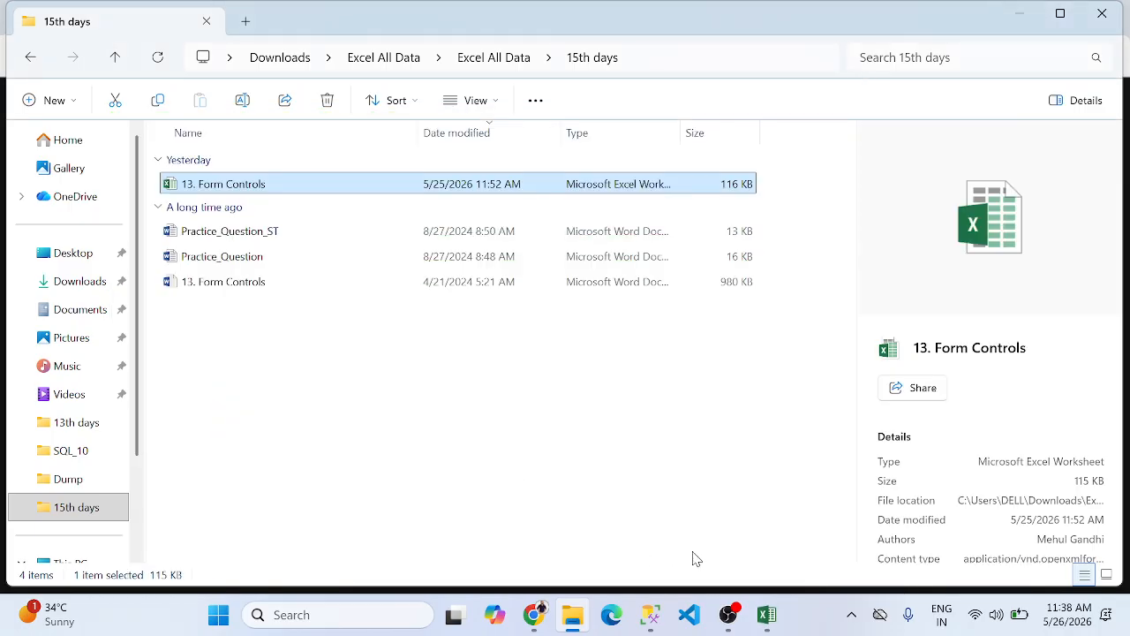
{"action": "left_click", "coordinate": [780, 612]}
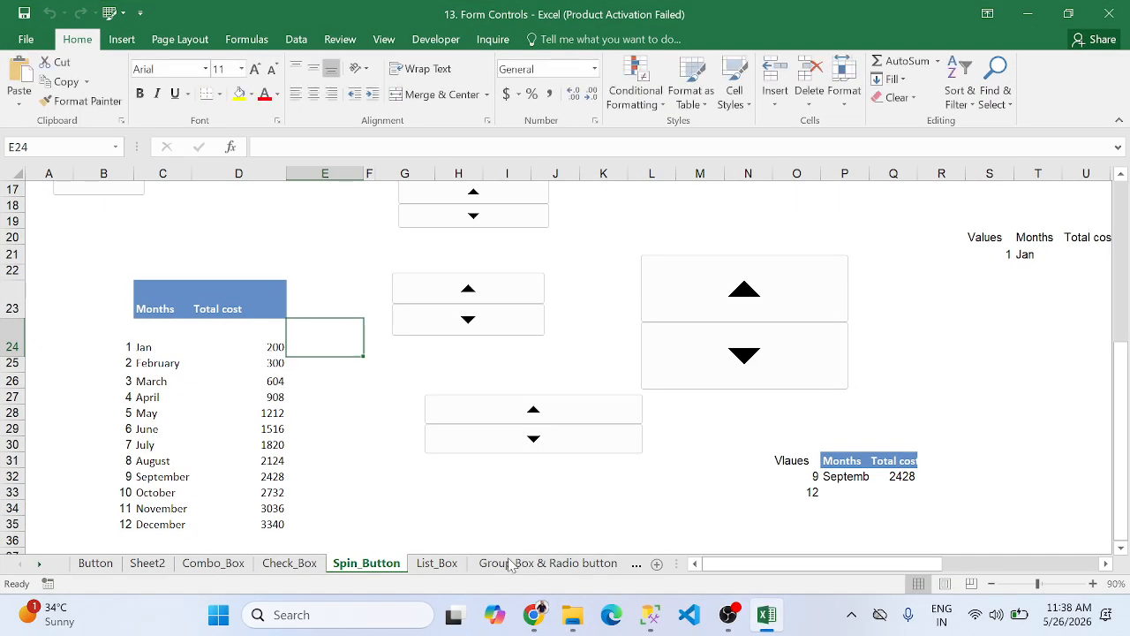
{"action": "mouse_move", "coordinate": [532, 611]}
{"action": "left_click", "coordinate": [526, 578]}
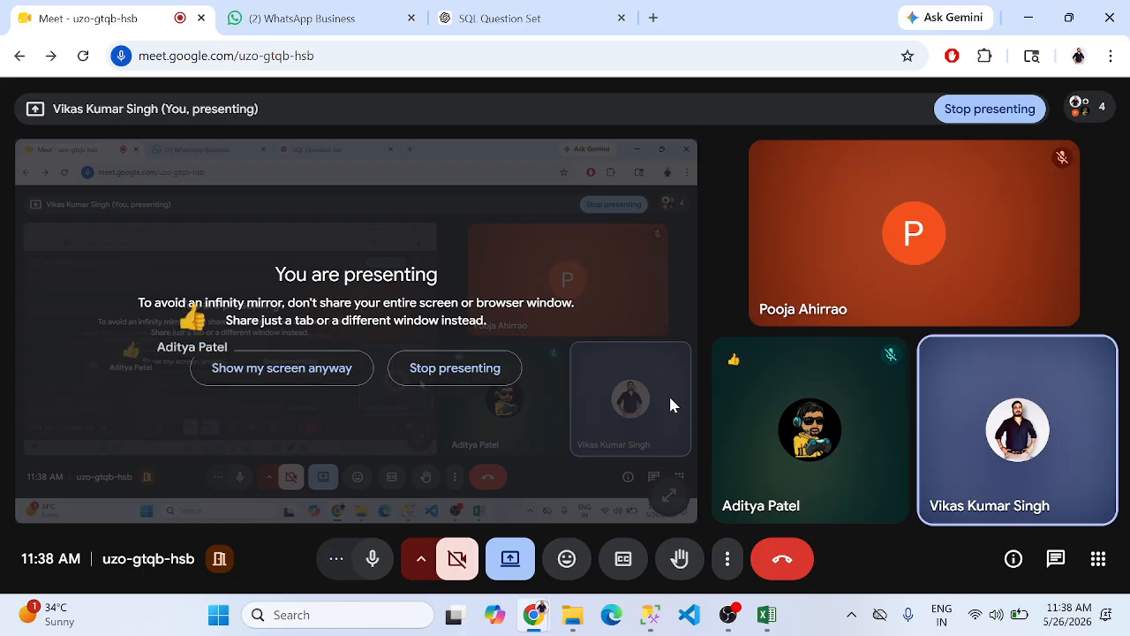
{"action": "left_click", "coordinate": [1028, 17]}
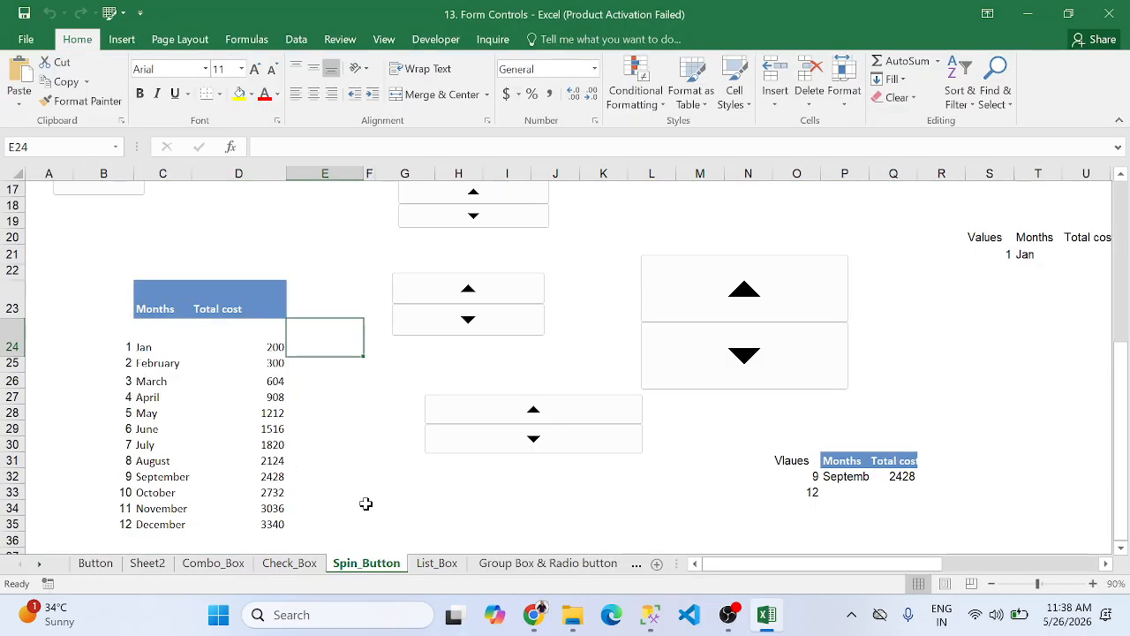
On the List_Box sheet, delete the list box around F26:G35 next to the months table
{"action": "left_click", "coordinate": [433, 562]}
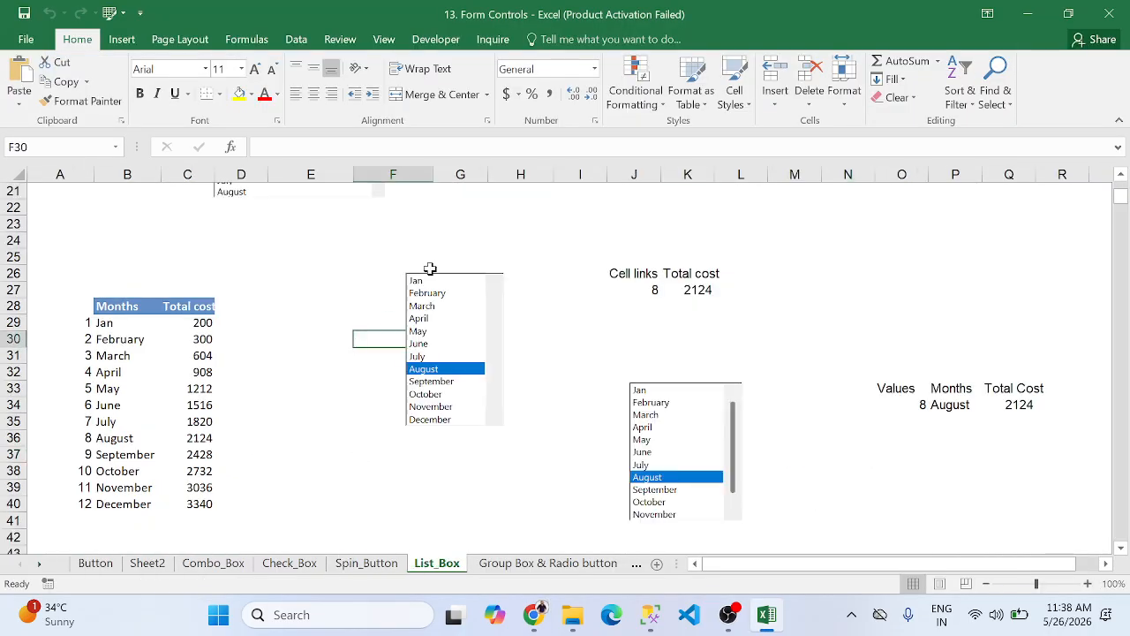
{"action": "right_click", "coordinate": [427, 271]}
{"action": "key", "text": "Escape"}
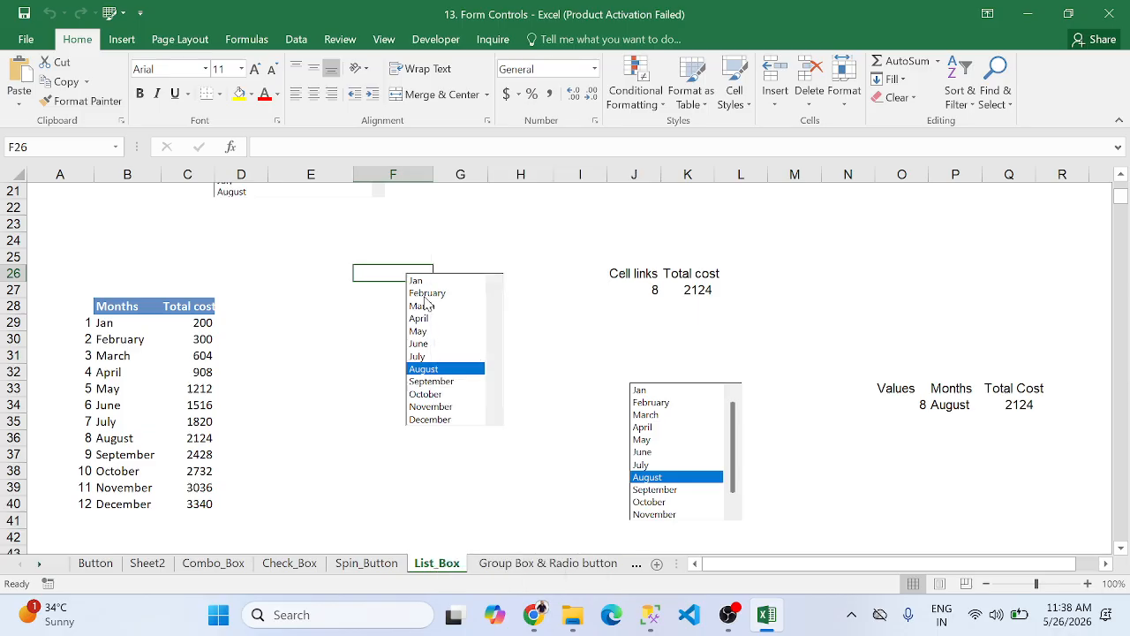
{"action": "right_click", "coordinate": [424, 297]}
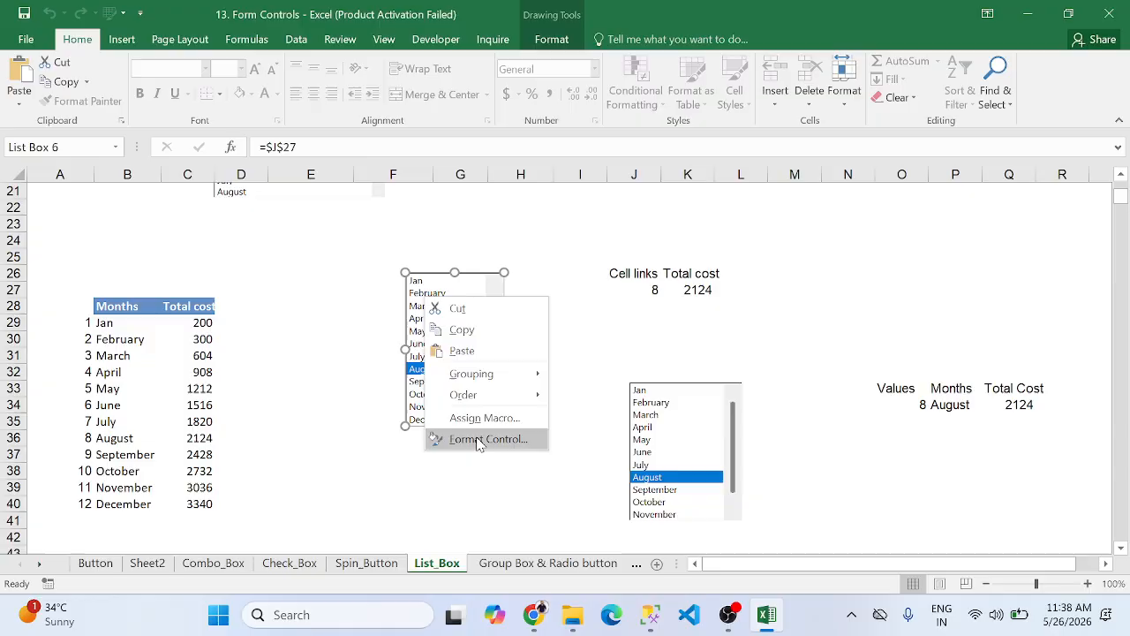
{"action": "left_click", "coordinate": [478, 329]}
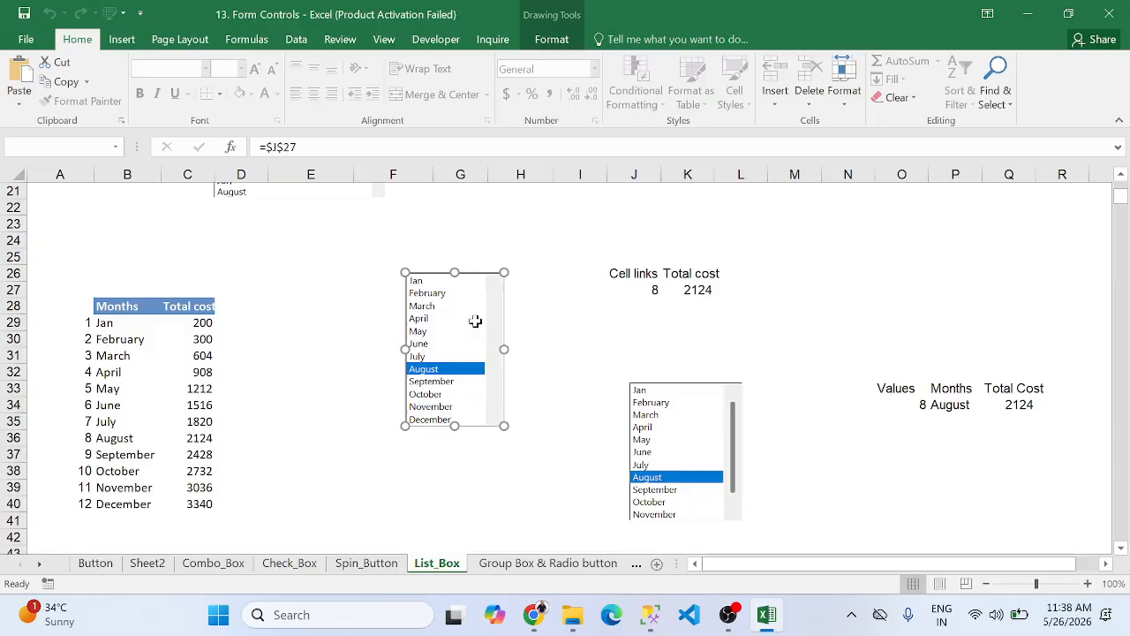
{"action": "key", "text": "Delete"}
Enter the header Values in cell G29
{"action": "left_click", "coordinate": [130, 310]}
{"action": "left_click", "coordinate": [130, 321], "text": "shift"}
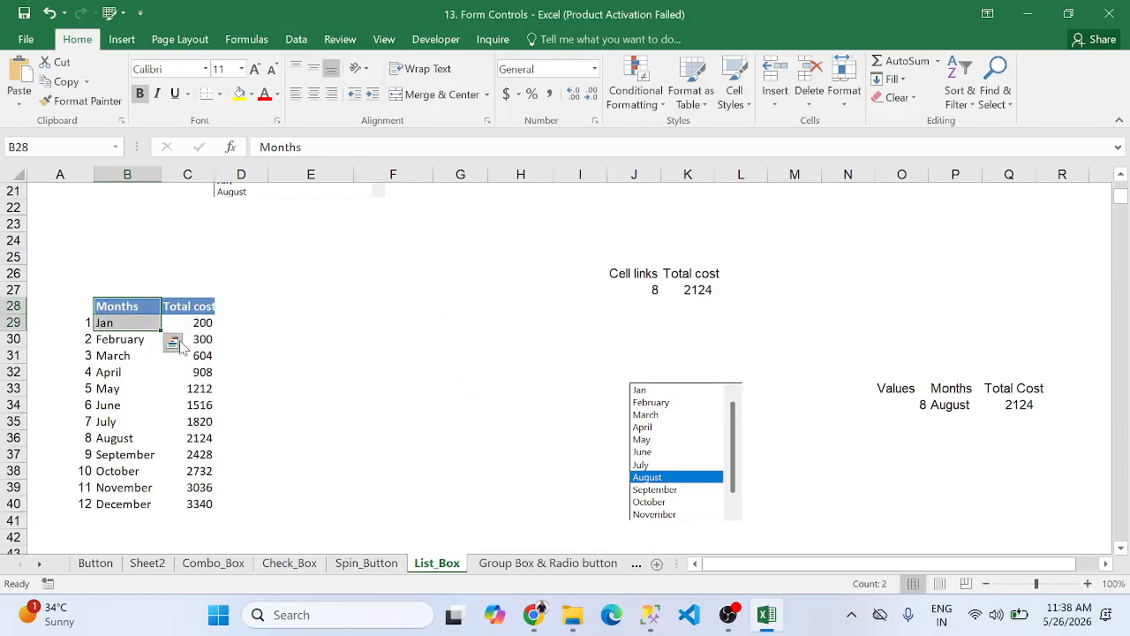
{"action": "left_click", "coordinate": [166, 341]}
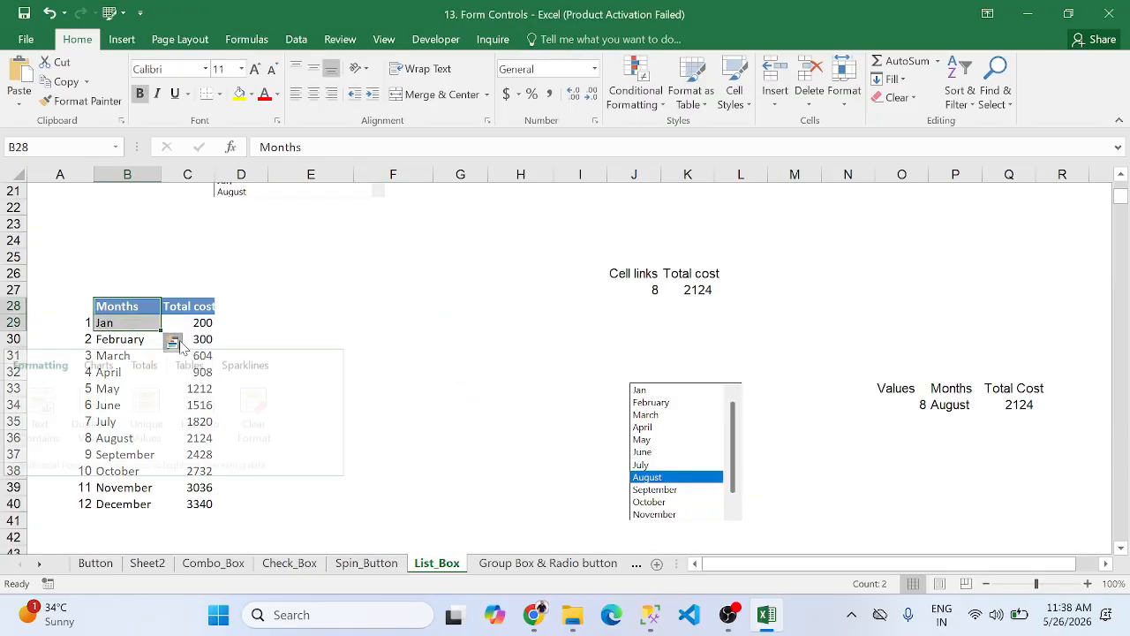
{"action": "left_click", "coordinate": [471, 323]}
{"action": "type", "text": "Values"}
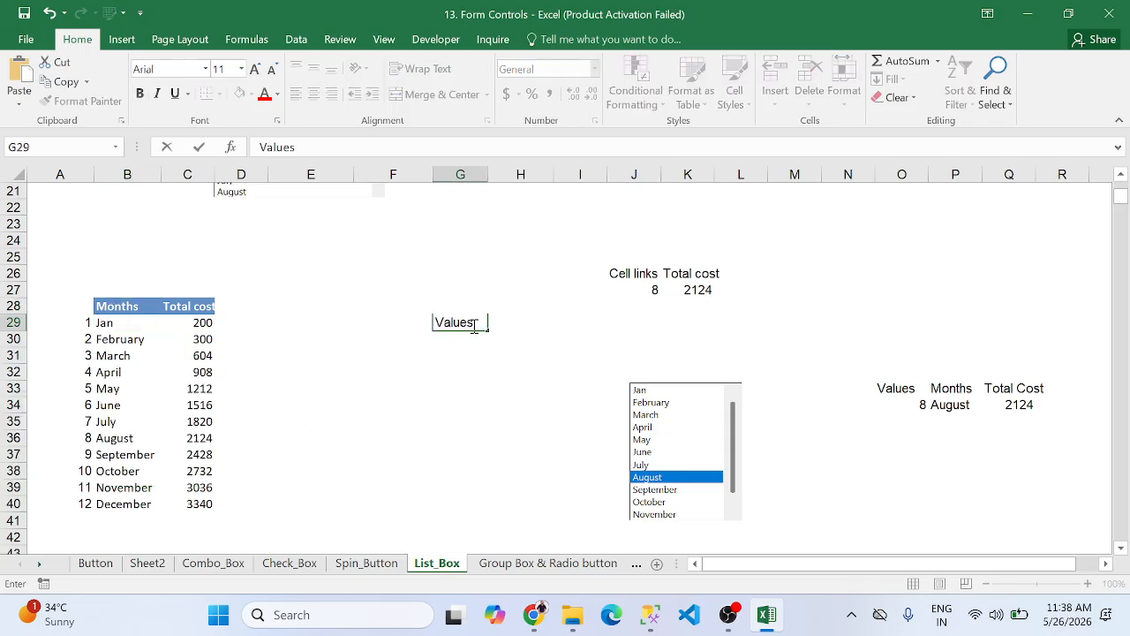
{"action": "key", "text": "Return"}
Copy the Months and Total cost headers from B28:C28 into H29:I29
{"action": "left_click", "coordinate": [517, 323]}
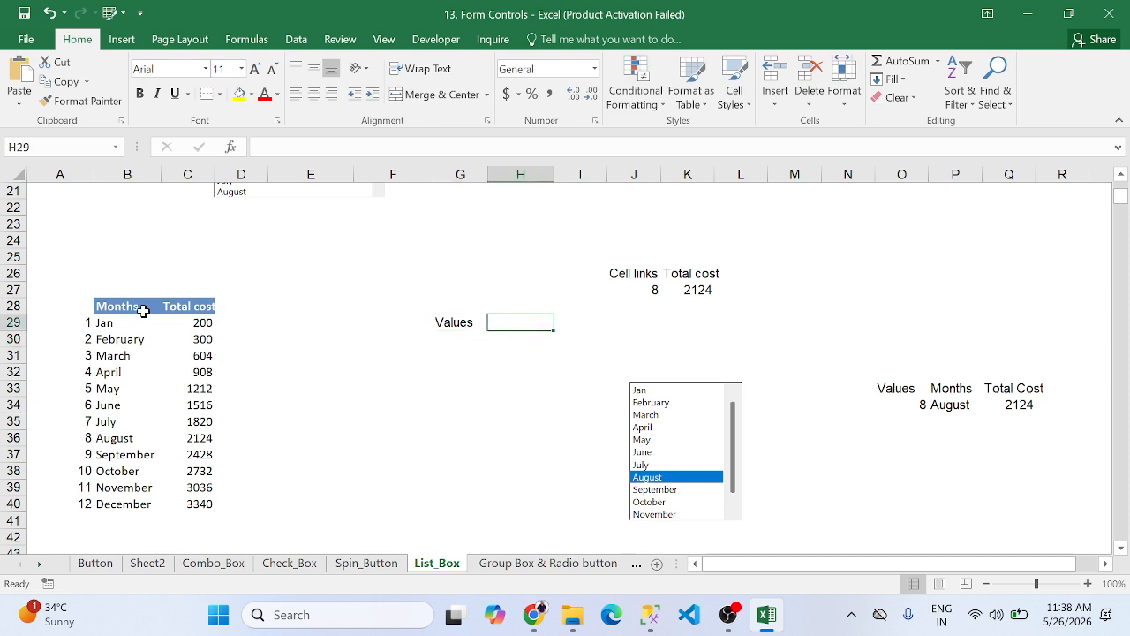
{"action": "left_click_drag", "start_coordinate": [141, 308], "coordinate": [187, 308]}
{"action": "key", "text": "ctrl+c"}
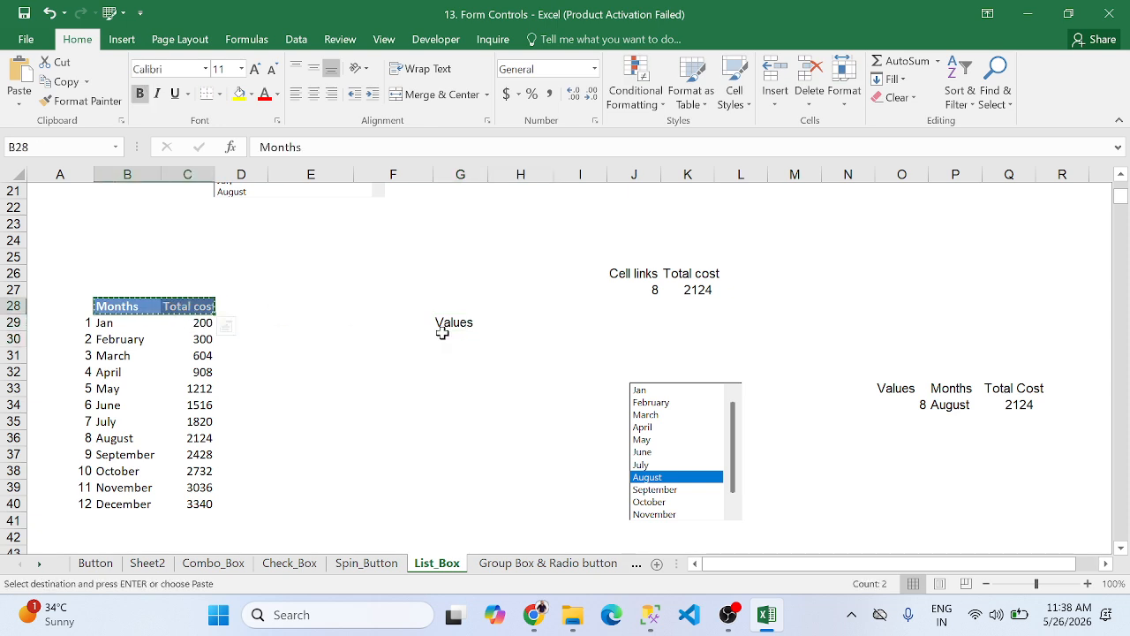
{"action": "left_click", "coordinate": [499, 324]}
{"action": "key", "text": "ctrl+v"}
{"action": "left_click", "coordinate": [432, 368]}
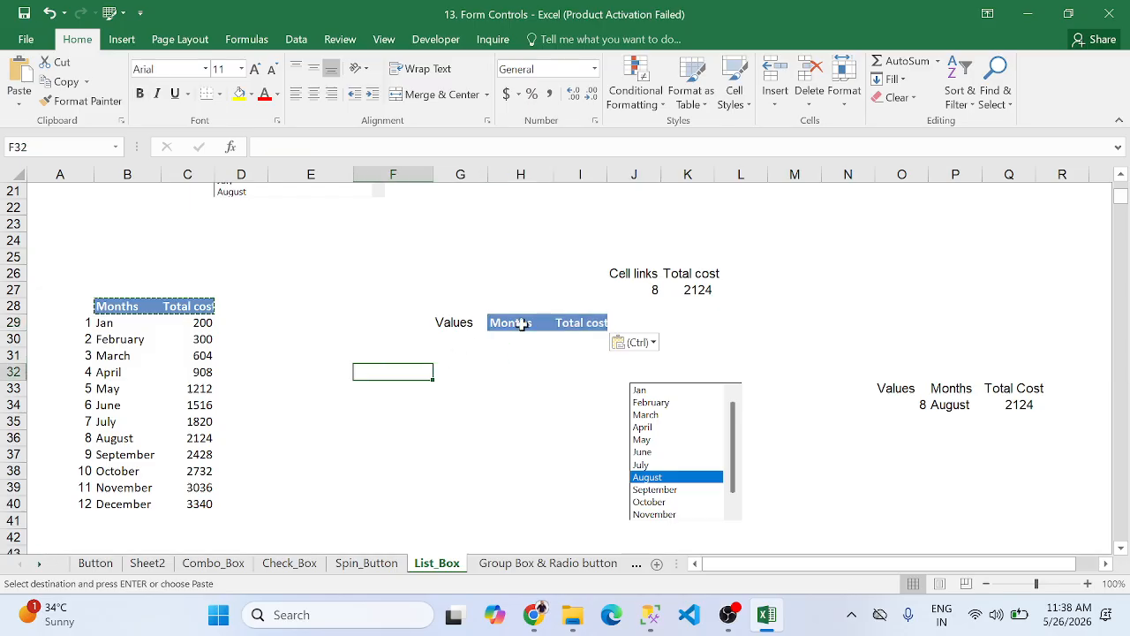
Create a Values header in G29 with the same style as Months, and widen column I to fit Total cost
{"action": "left_click", "coordinate": [518, 322]}
{"action": "key", "text": "ctrl+c"}
{"action": "left_click", "coordinate": [453, 323]}
{"action": "key", "text": "ctrl+v"}
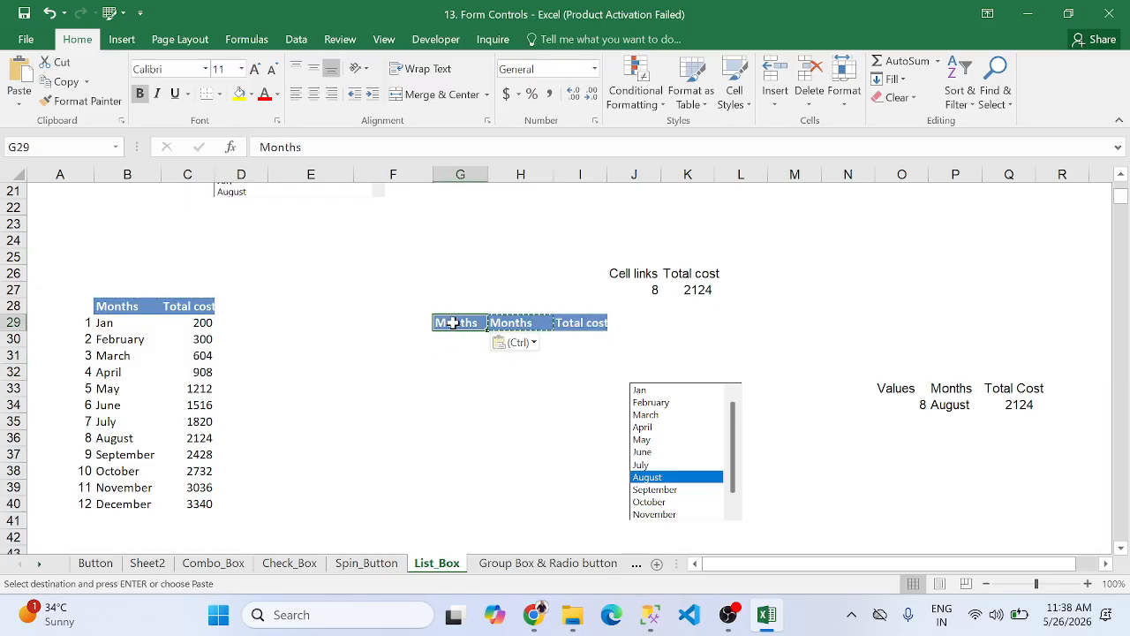
{"action": "key", "text": "Escape"}
{"action": "type", "text": "VAlues"}
{"action": "key", "text": "Return"}
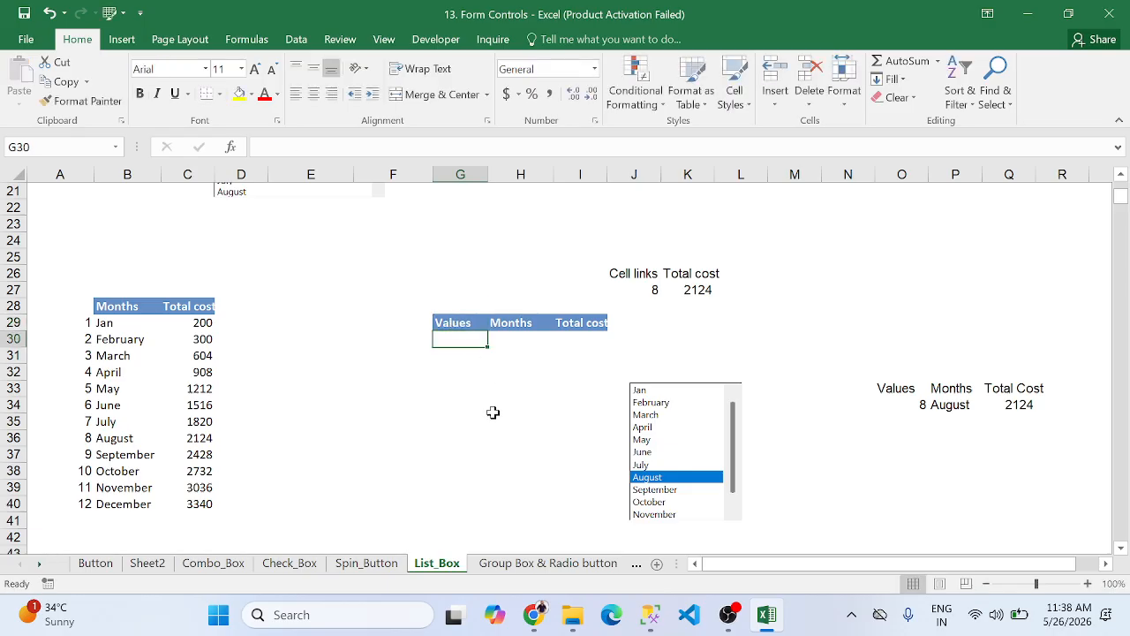
{"action": "left_click", "coordinate": [493, 411]}
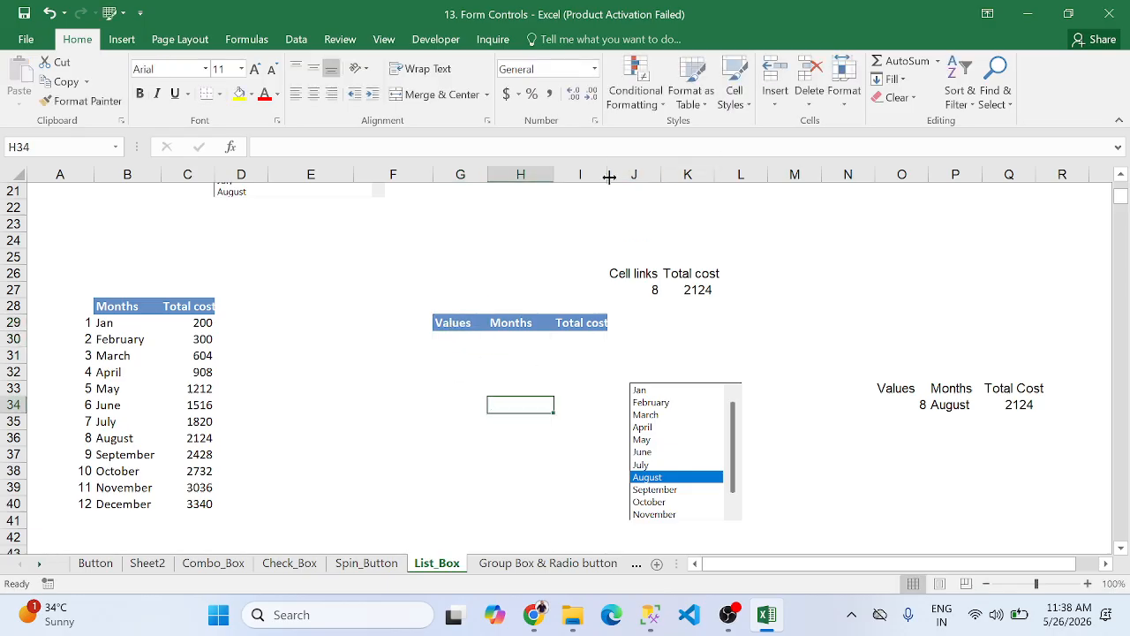
{"action": "left_click_drag", "start_coordinate": [609, 177], "coordinate": [614, 176]}
Delete the remaining months list box below the Cell links and Total cost cells
{"action": "left_click", "coordinate": [691, 402]}
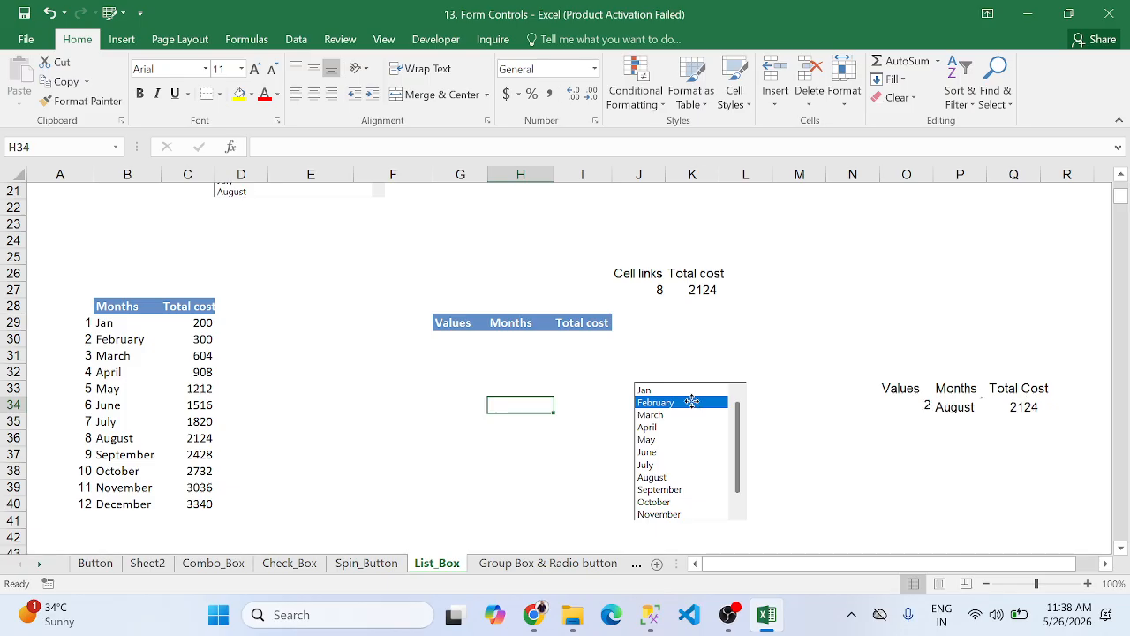
{"action": "right_click", "coordinate": [691, 401]}
{"action": "key", "text": "Escape"}
{"action": "key", "text": "Delete"}
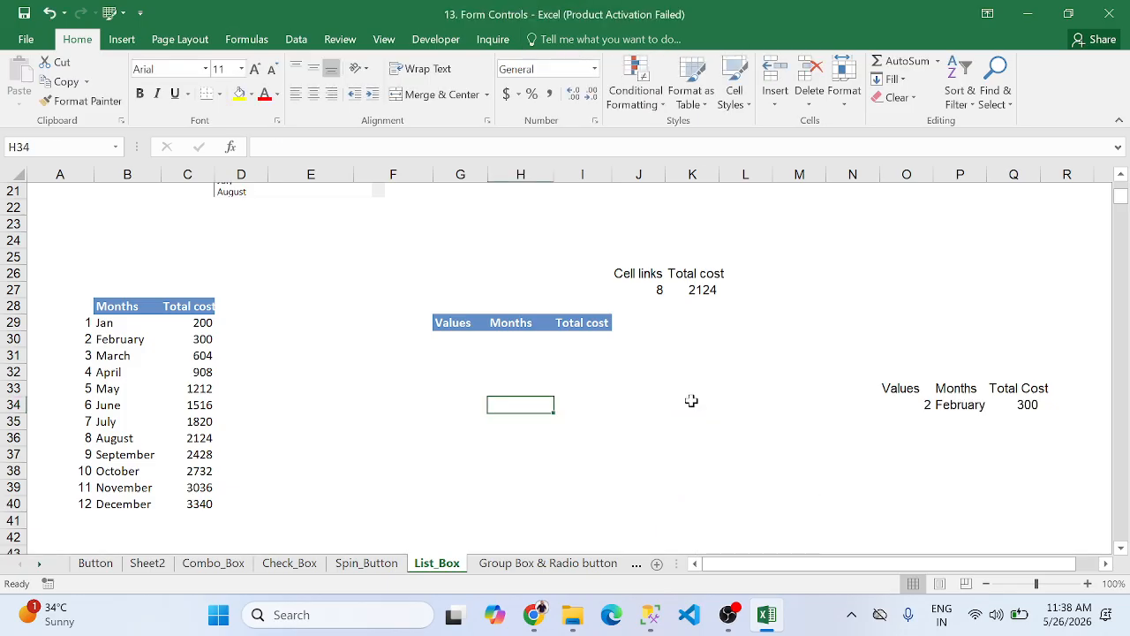
Insert a form-control list box beside the months table, spanning columns D to E and about rows 29 to 36
{"action": "left_click", "coordinate": [325, 446]}
{"action": "left_click", "coordinate": [433, 38]}
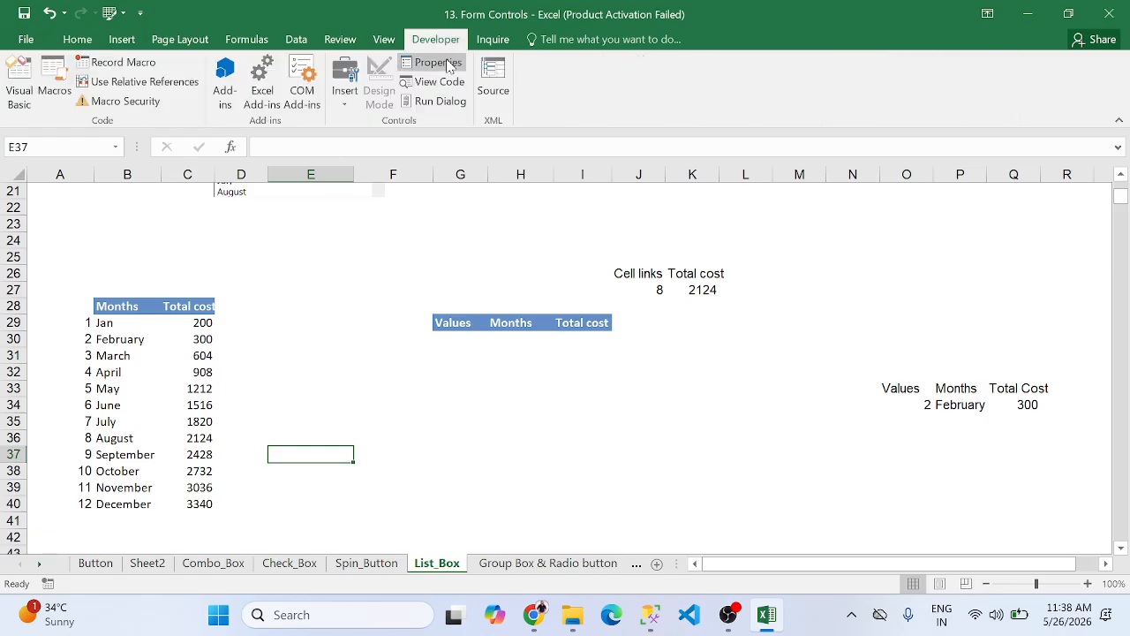
{"action": "left_click", "coordinate": [344, 89]}
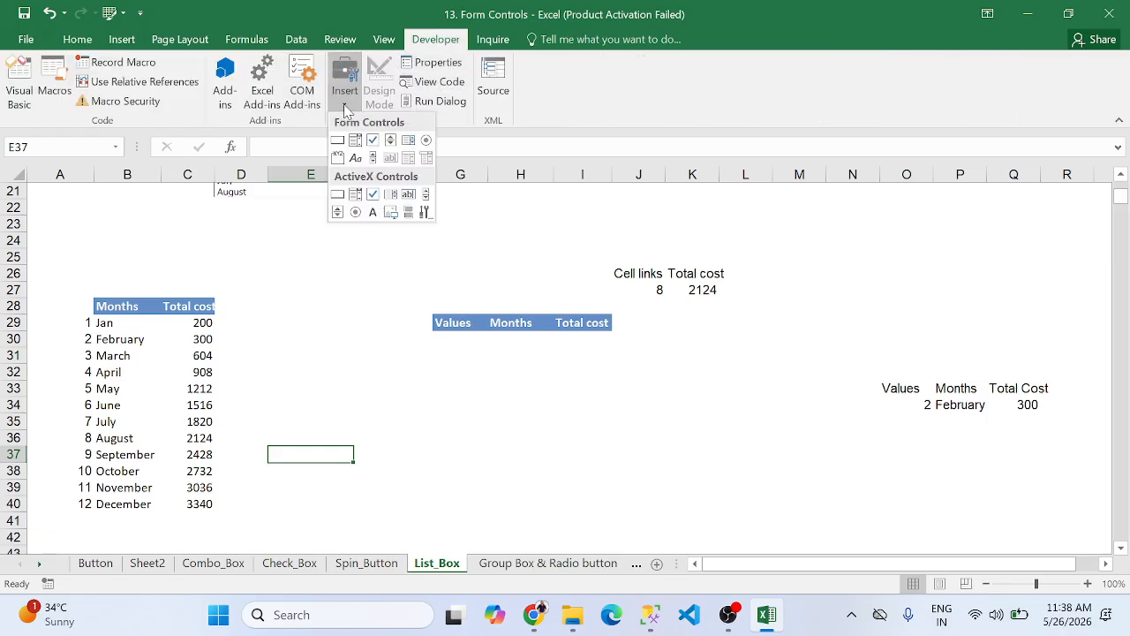
{"action": "left_click", "coordinate": [408, 142]}
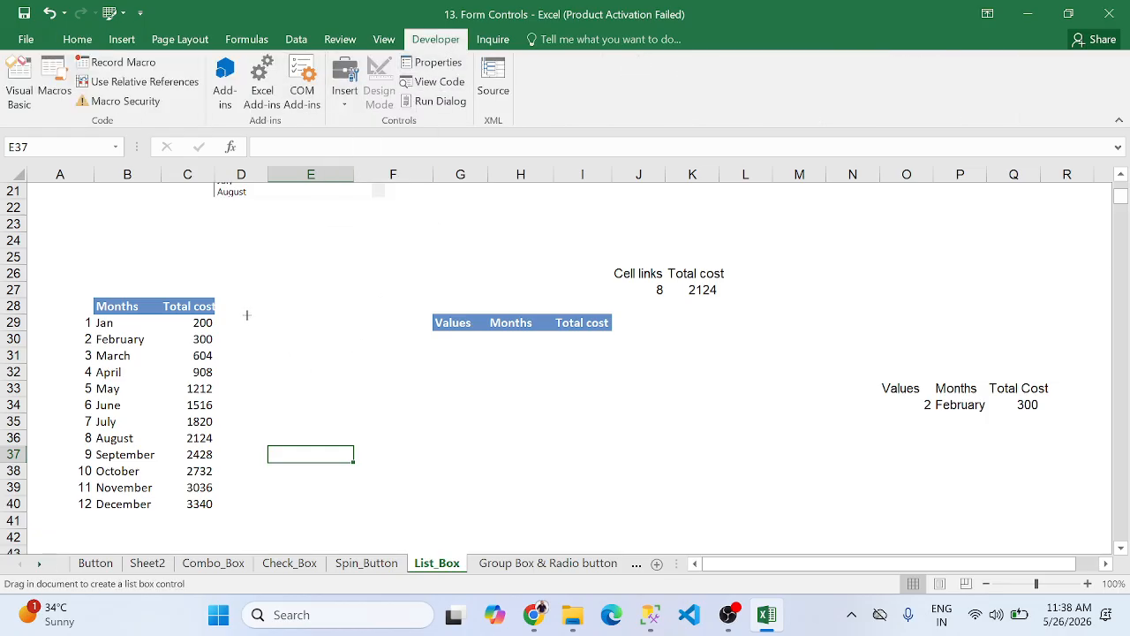
{"action": "mouse_move", "coordinate": [247, 315]}
{"action": "left_mouse_down"}
{"action": "mouse_move", "coordinate": [324, 371]}
{"action": "mouse_move", "coordinate": [335, 442]}
{"action": "mouse_move", "coordinate": [347, 442]}
{"action": "left_mouse_up"}
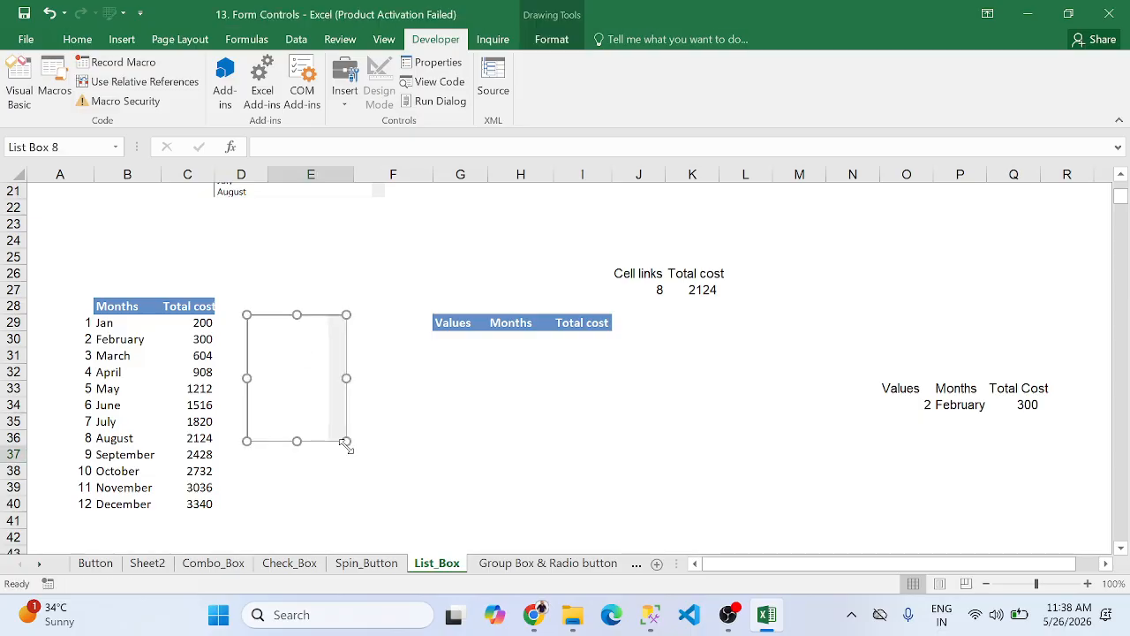
Set the new list box's input range to the month names B29:B40, link it to G30, and turn on 3-D shading
{"action": "right_click", "coordinate": [303, 380]}
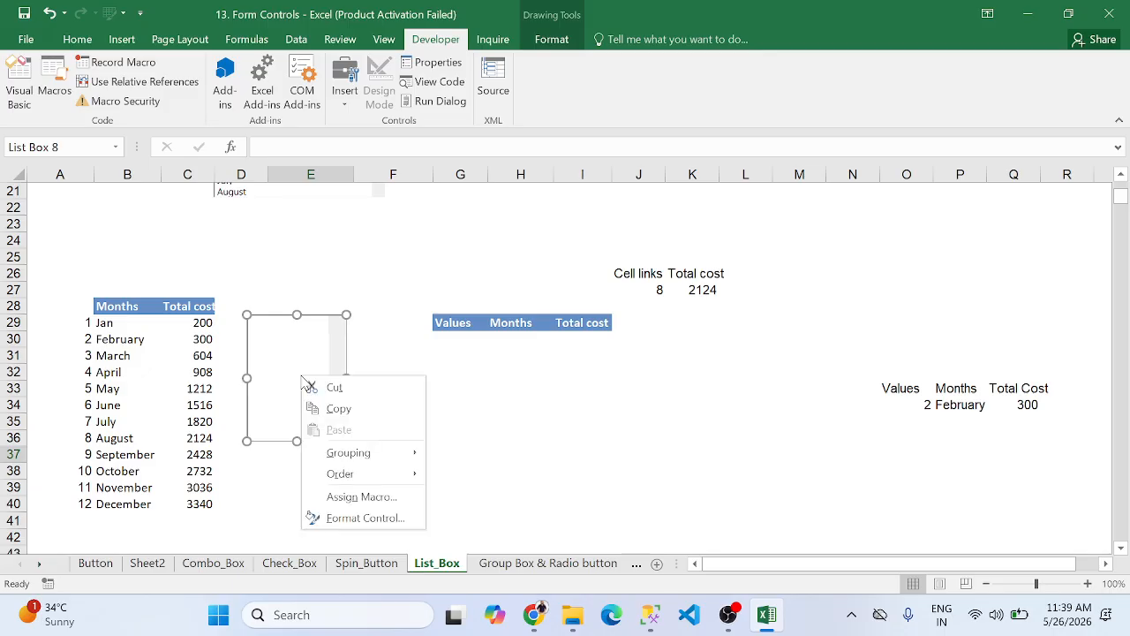
{"action": "left_click", "coordinate": [358, 518]}
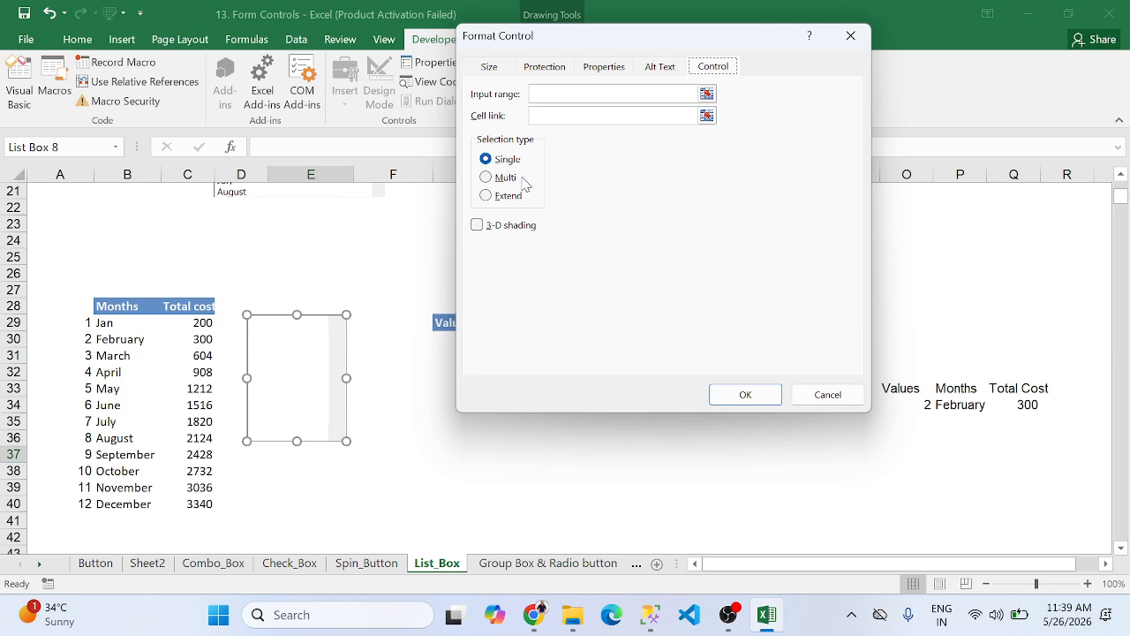
{"action": "left_click", "coordinate": [538, 94]}
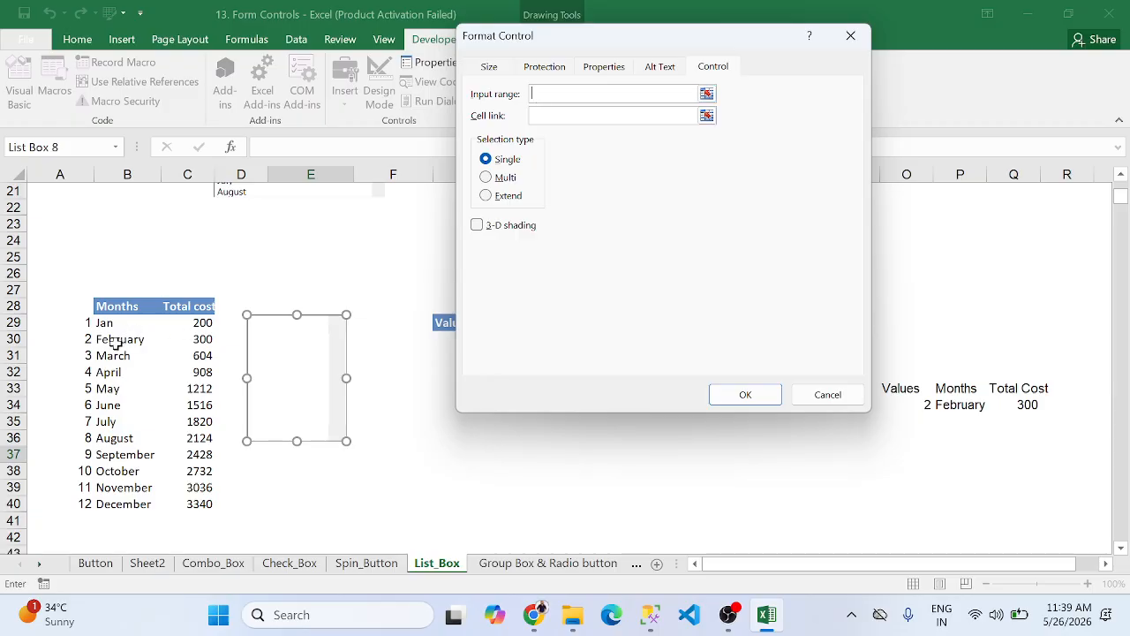
{"action": "left_click_drag", "start_coordinate": [111, 325], "coordinate": [121, 503]}
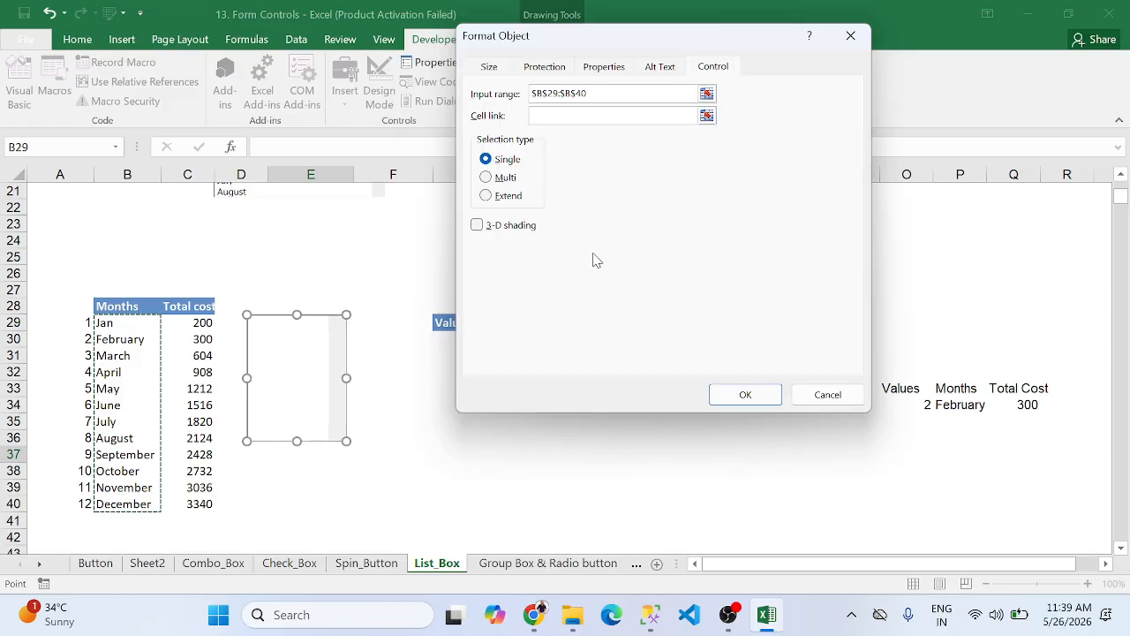
{"action": "left_click", "coordinate": [576, 116]}
{"action": "left_click_drag", "start_coordinate": [638, 39], "coordinate": [872, 248]}
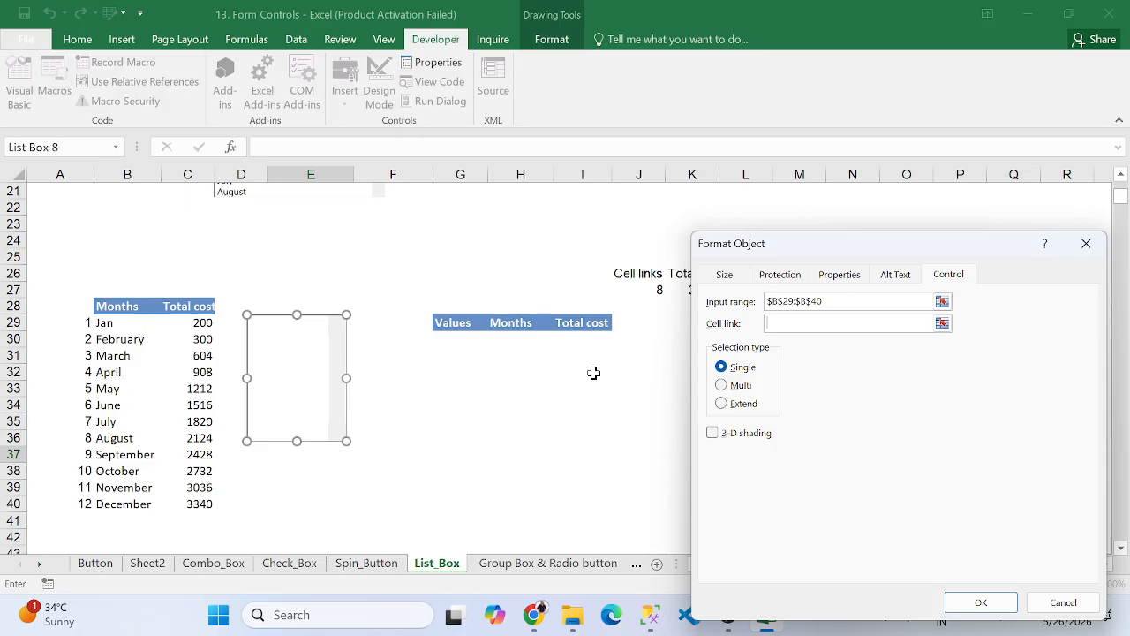
{"action": "left_click", "coordinate": [457, 345]}
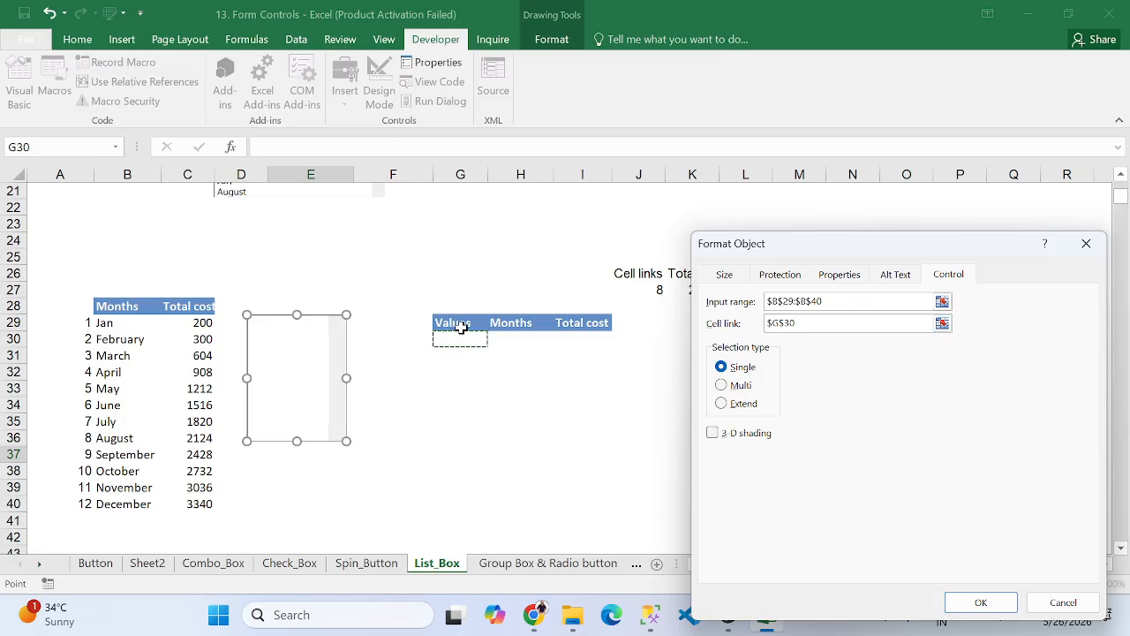
{"action": "left_click", "coordinate": [786, 452]}
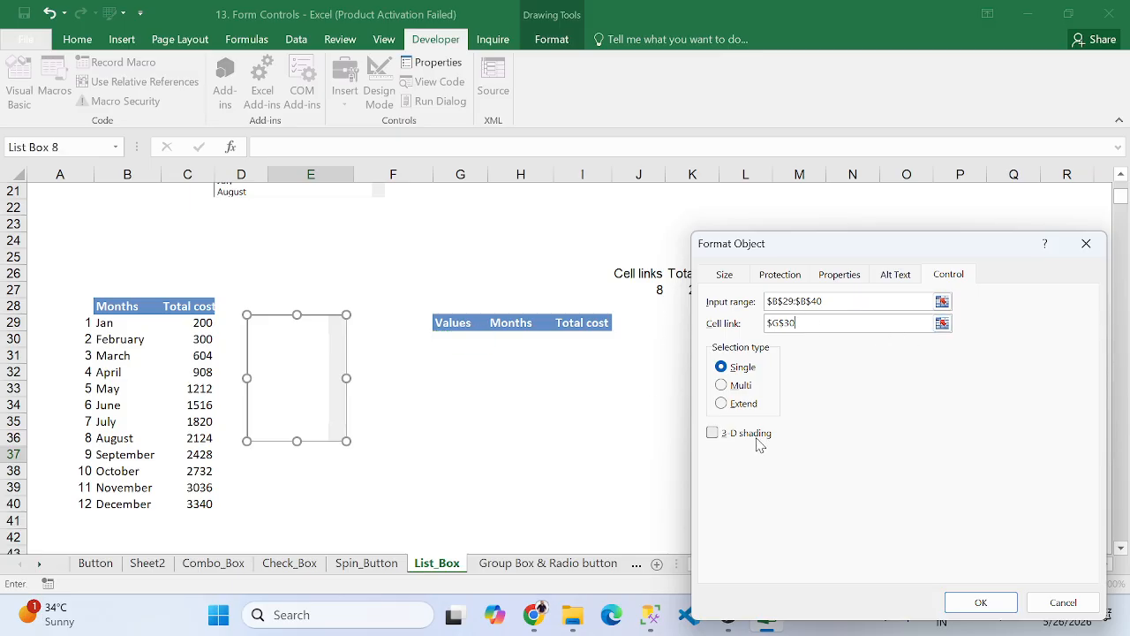
{"action": "left_click", "coordinate": [758, 438]}
{"action": "left_click", "coordinate": [979, 604]}
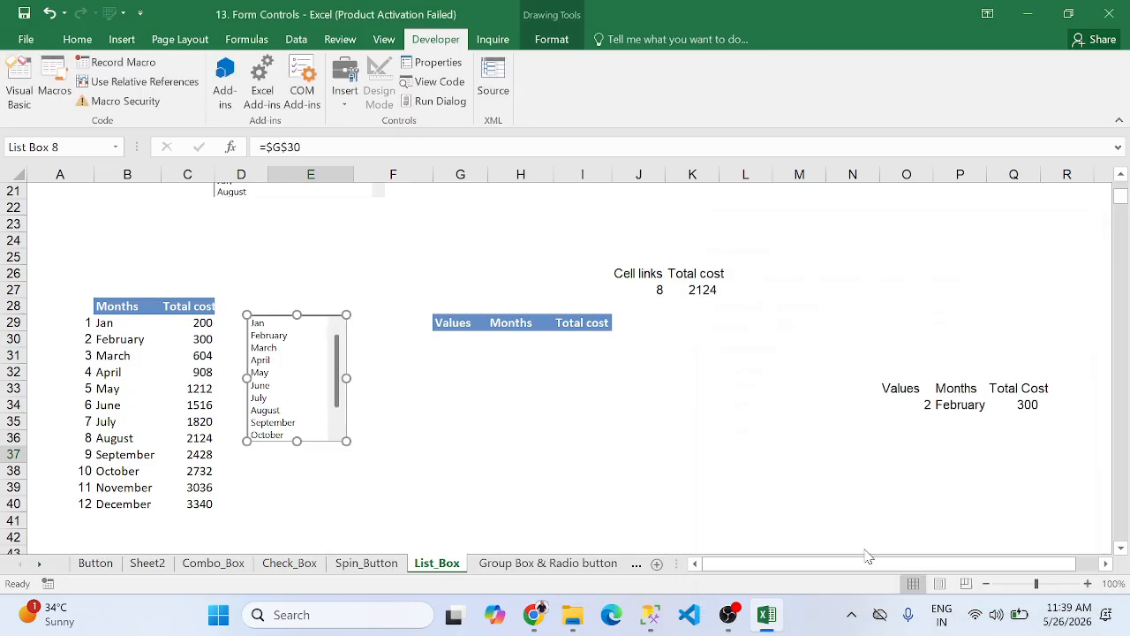
{"action": "left_click", "coordinate": [394, 490]}
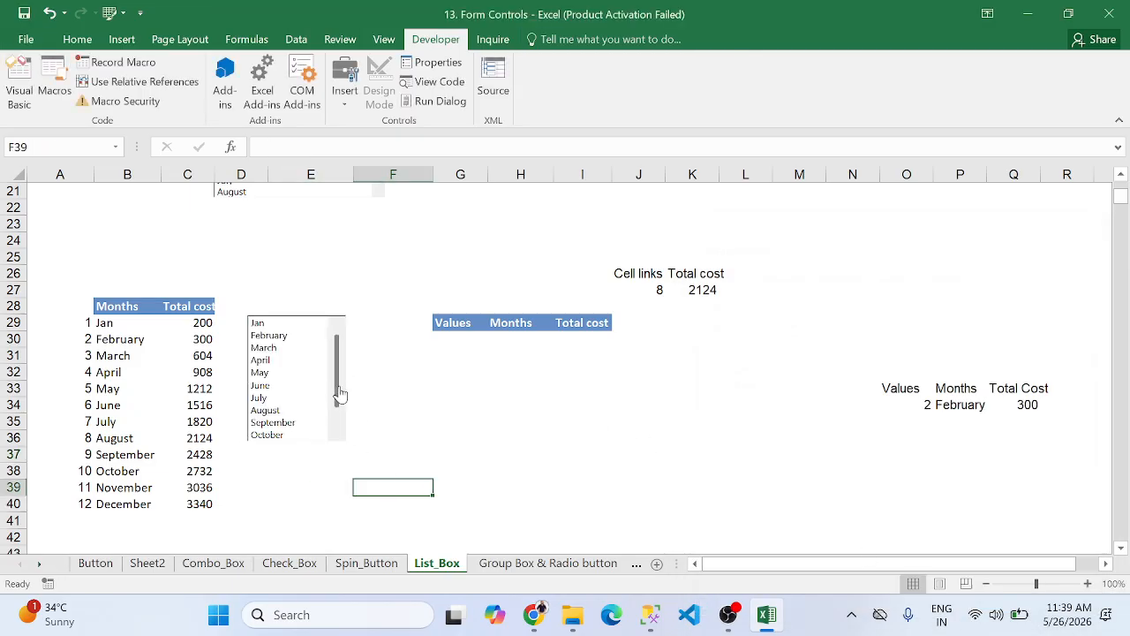
Test the list box beside the months table by browsing all its entries and selecting July, then Jan
{"action": "left_click_drag", "start_coordinate": [340, 395], "coordinate": [343, 429]}
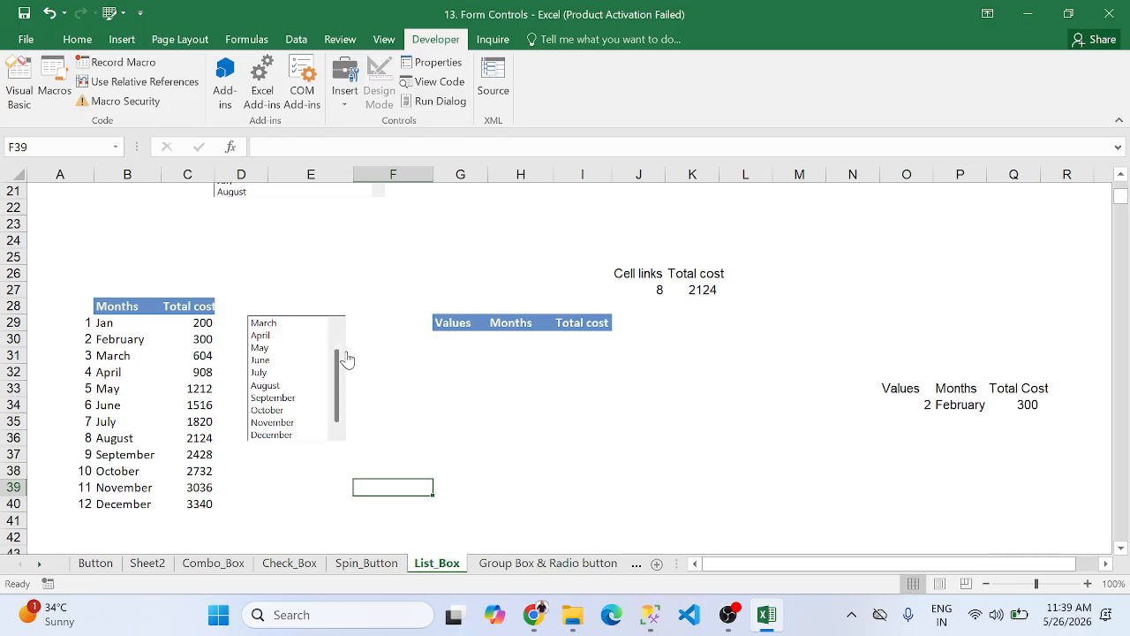
{"action": "left_click_drag", "start_coordinate": [336, 371], "coordinate": [336, 340]}
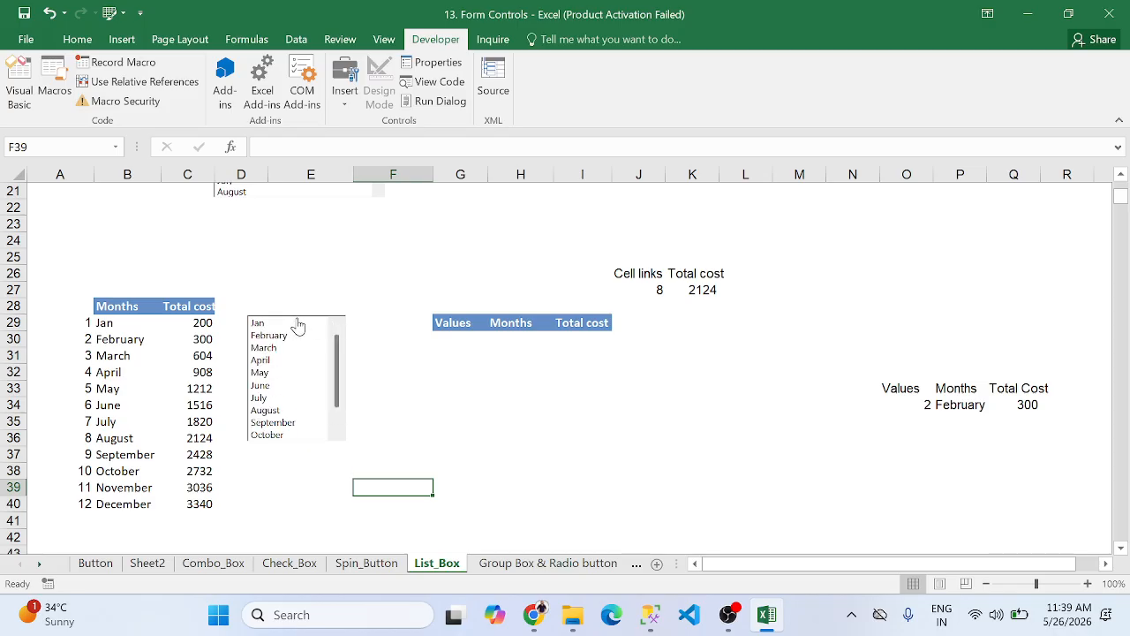
{"action": "left_click", "coordinate": [298, 324]}
{"action": "left_click", "coordinate": [298, 398]}
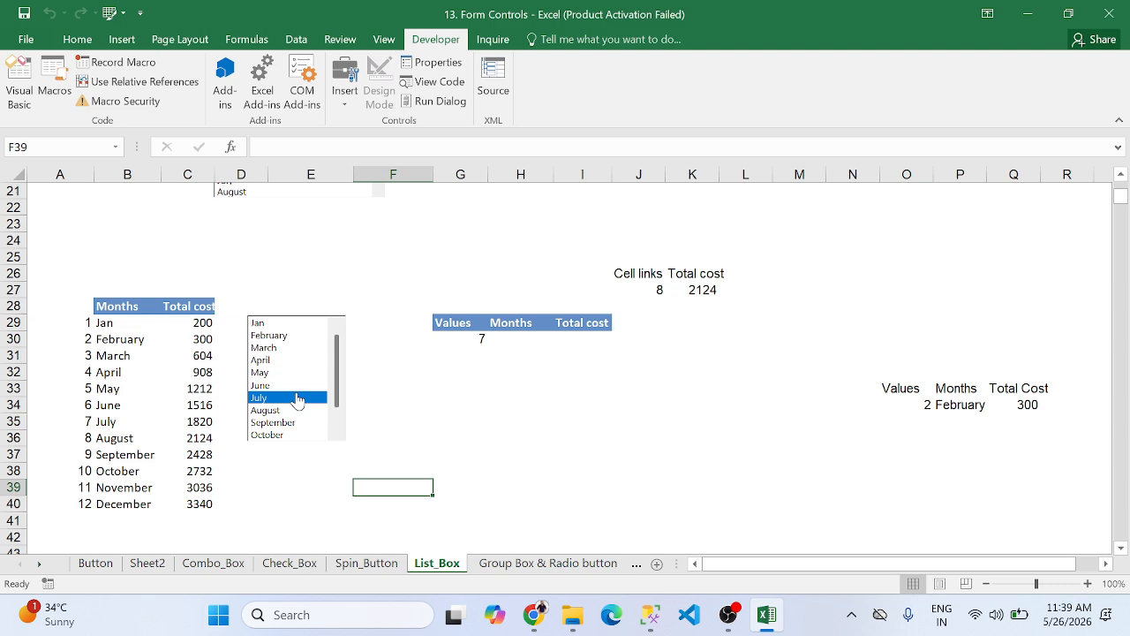
{"action": "left_click", "coordinate": [287, 325]}
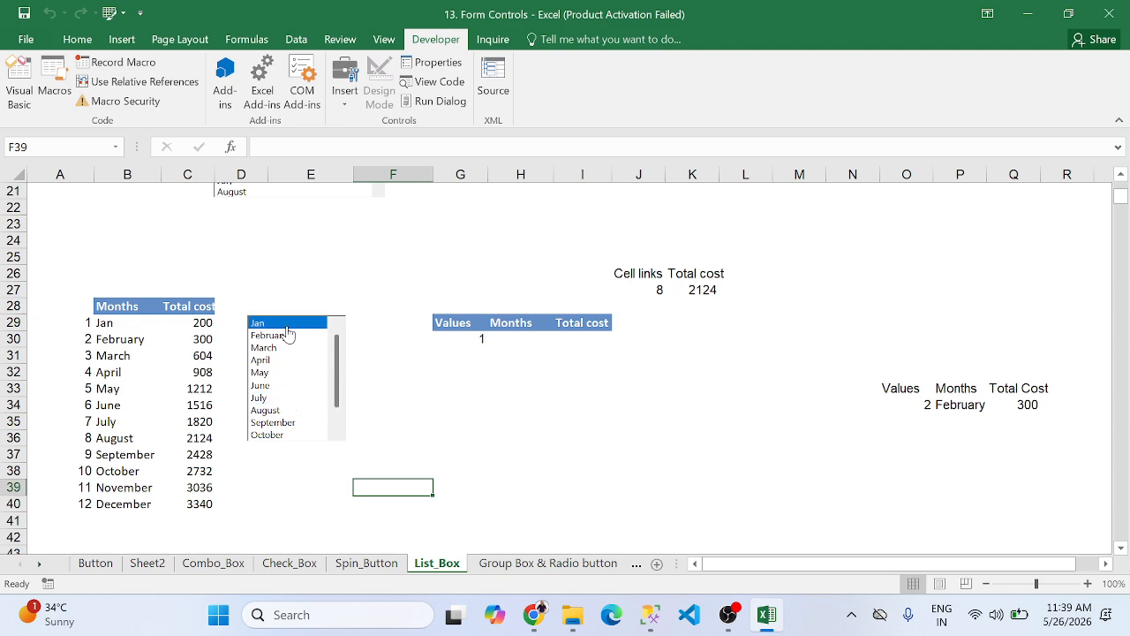
Enter =VLOOKUP(G30,$A$28:$C$40,2,0) in H30 to look up the selected month's name
{"action": "left_click", "coordinate": [518, 338]}
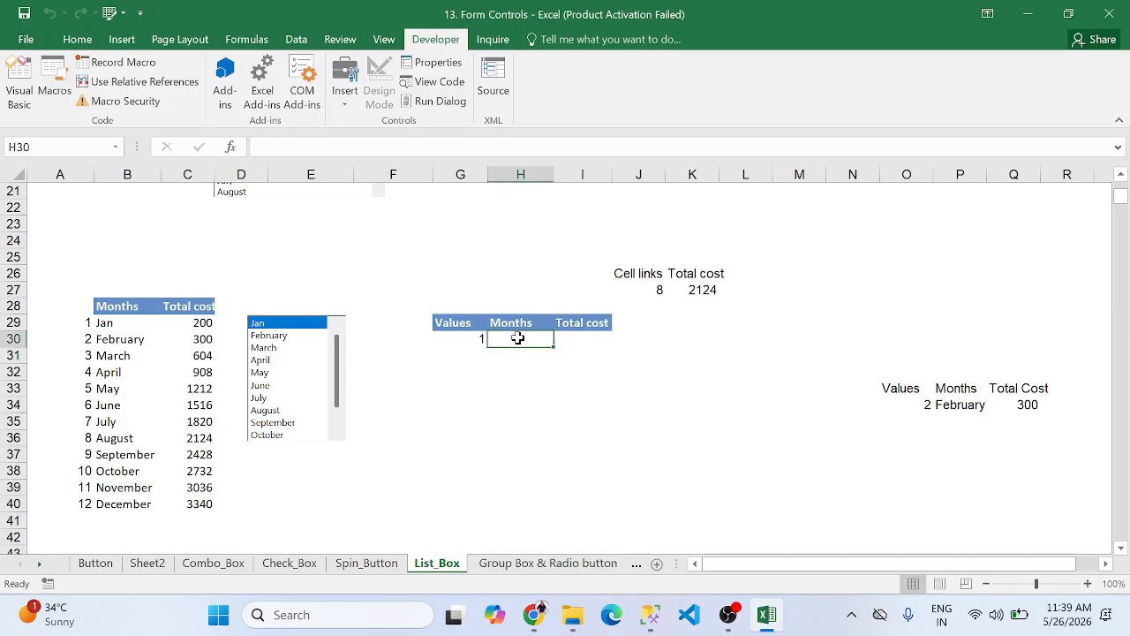
{"action": "type", "text": "=vl"}
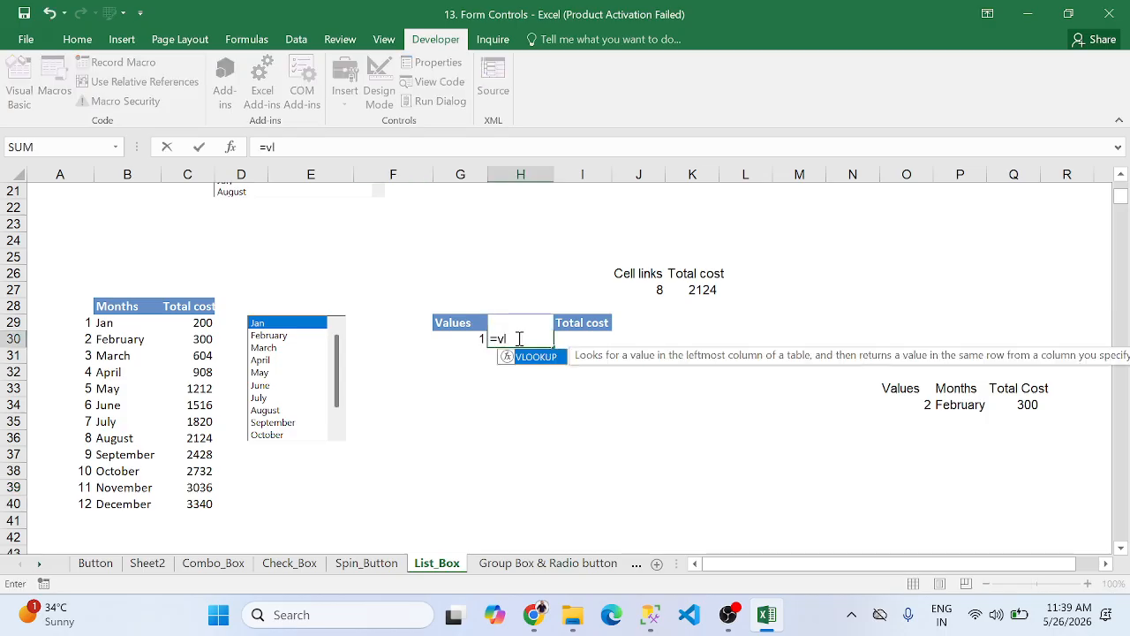
{"action": "key", "text": "Tab"}
{"action": "left_click", "coordinate": [474, 337]}
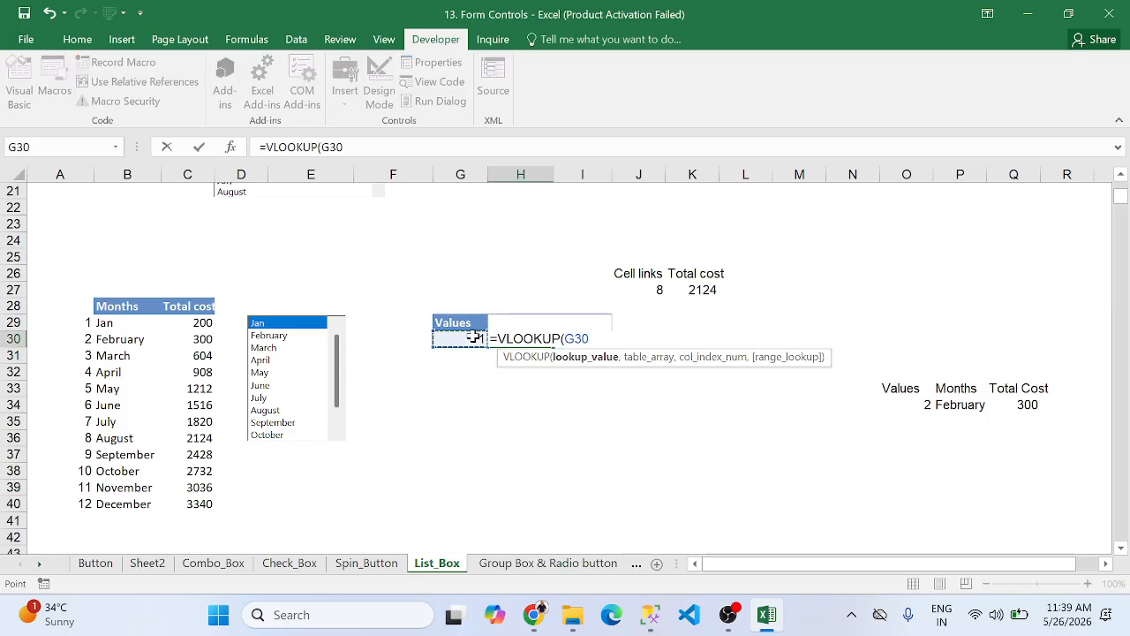
{"action": "type", "text": ","}
{"action": "left_click", "coordinate": [82, 309]}
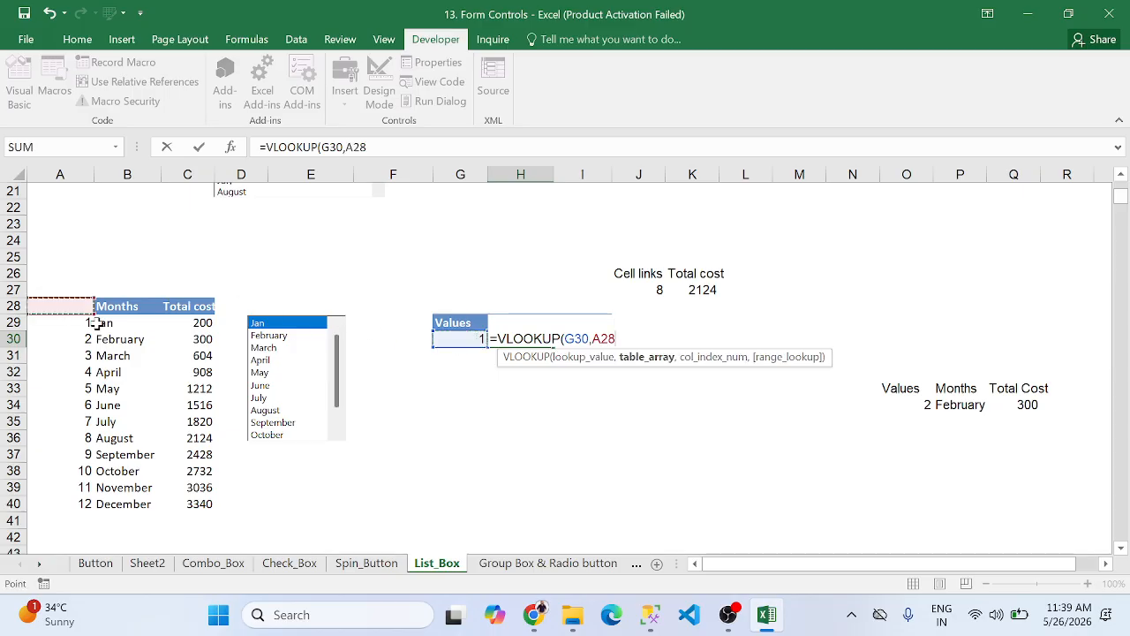
{"action": "left_click_drag", "start_coordinate": [97, 323], "coordinate": [188, 505]}
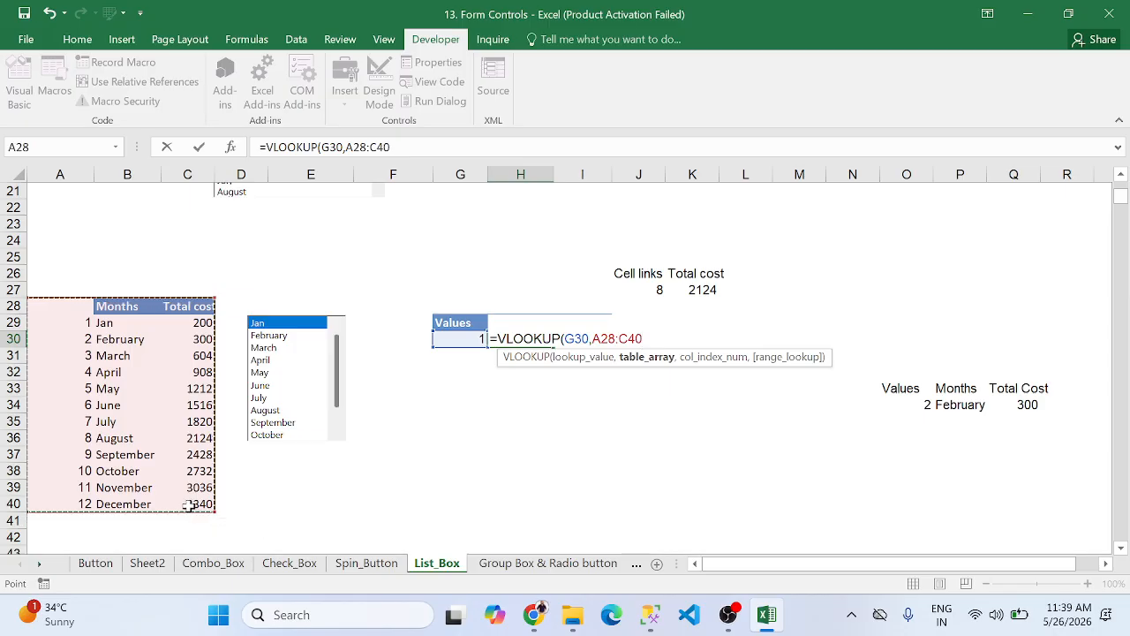
{"action": "key", "text": "F4"}
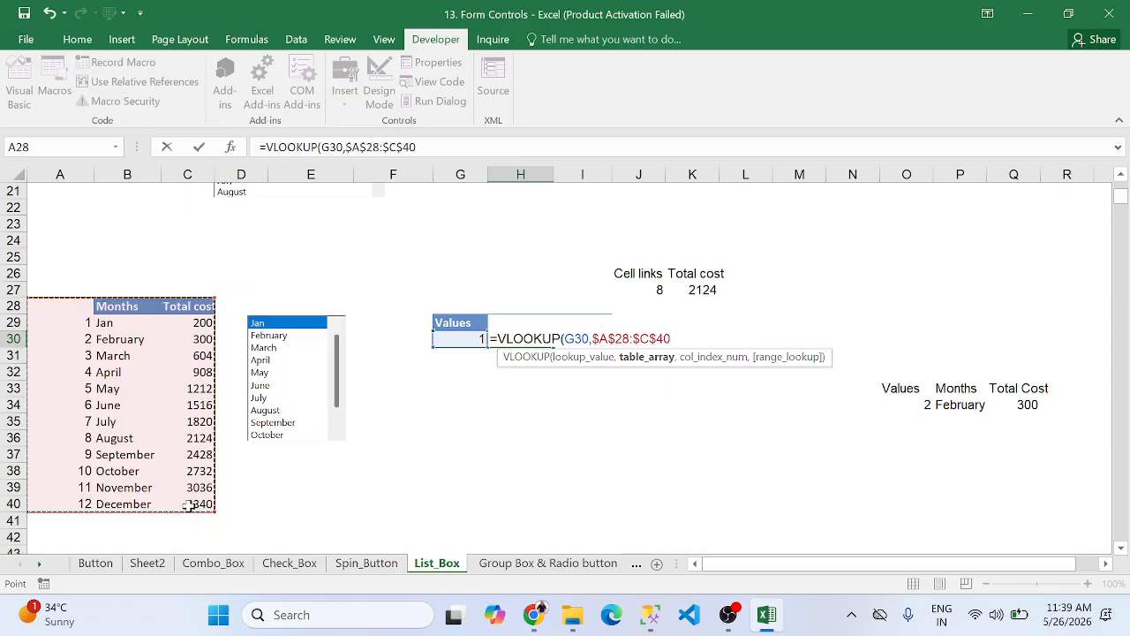
{"action": "type", "text": ",2,0"}
{"action": "key", "text": "Return"}
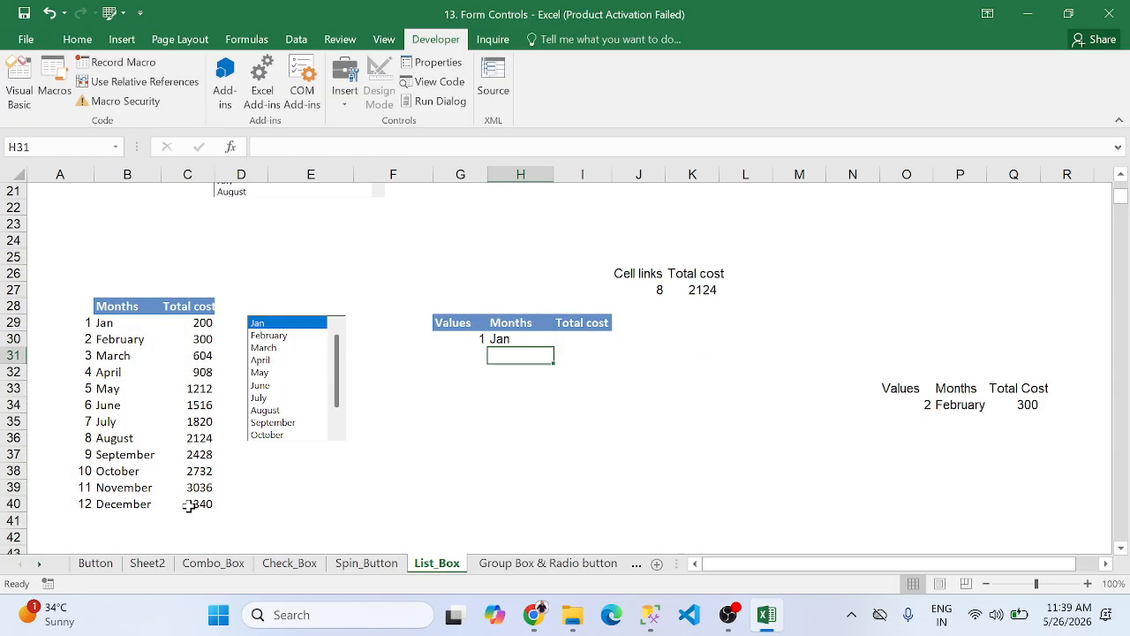
Copy the exact formula text from H30 into I30 under Total cost, keeping its references unchanged
{"action": "left_click", "coordinate": [583, 341]}
{"action": "left_click", "coordinate": [520, 338]}
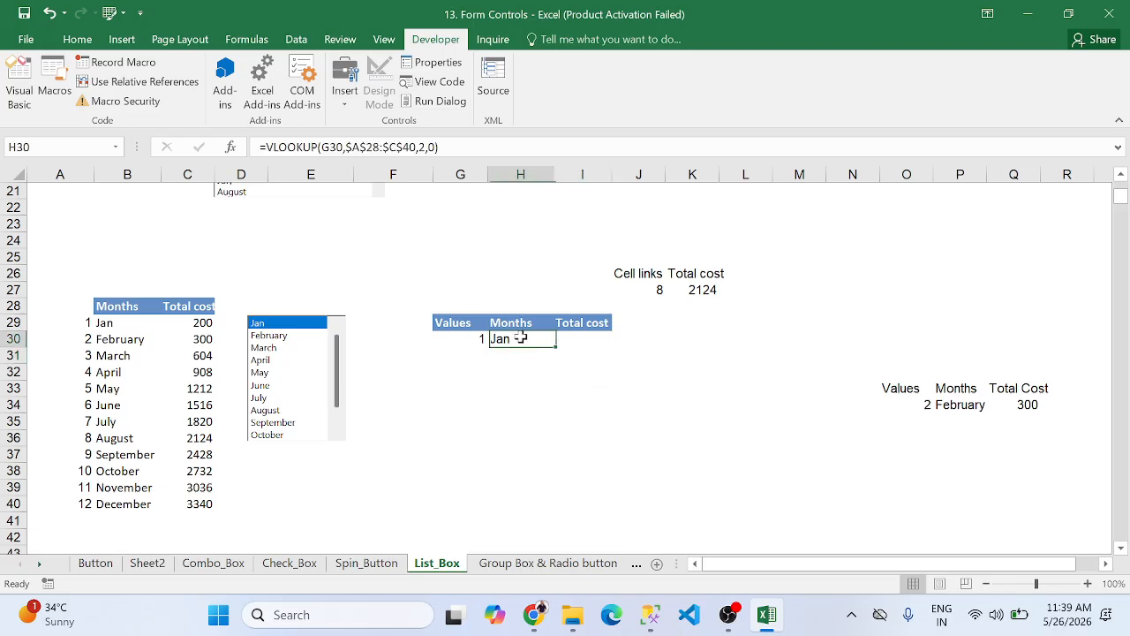
{"action": "double_click", "coordinate": [521, 338]}
{"action": "double_click", "coordinate": [522, 339]}
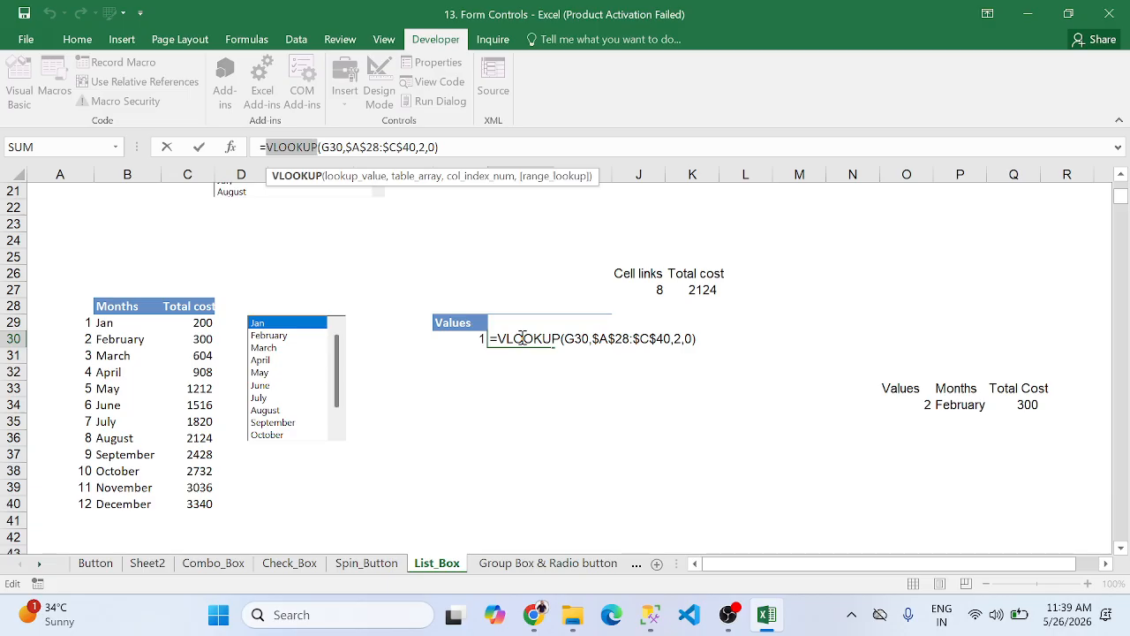
{"action": "left_click_drag", "start_coordinate": [449, 147], "coordinate": [47, 121]}
{"action": "key", "text": "ctrl+c"}
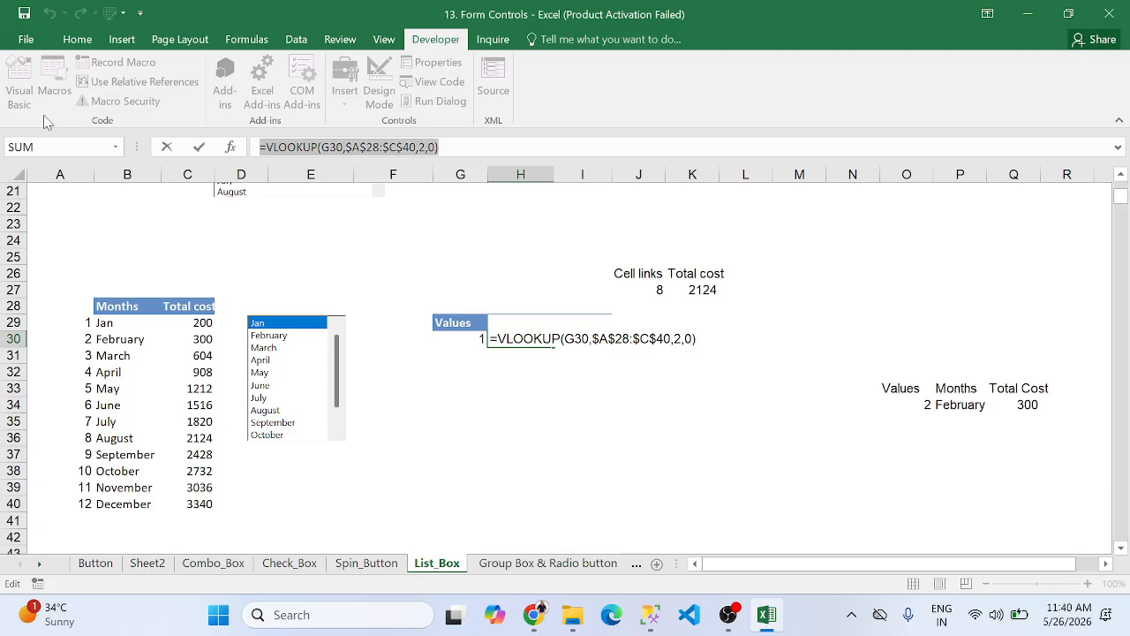
{"action": "key", "text": "Escape"}
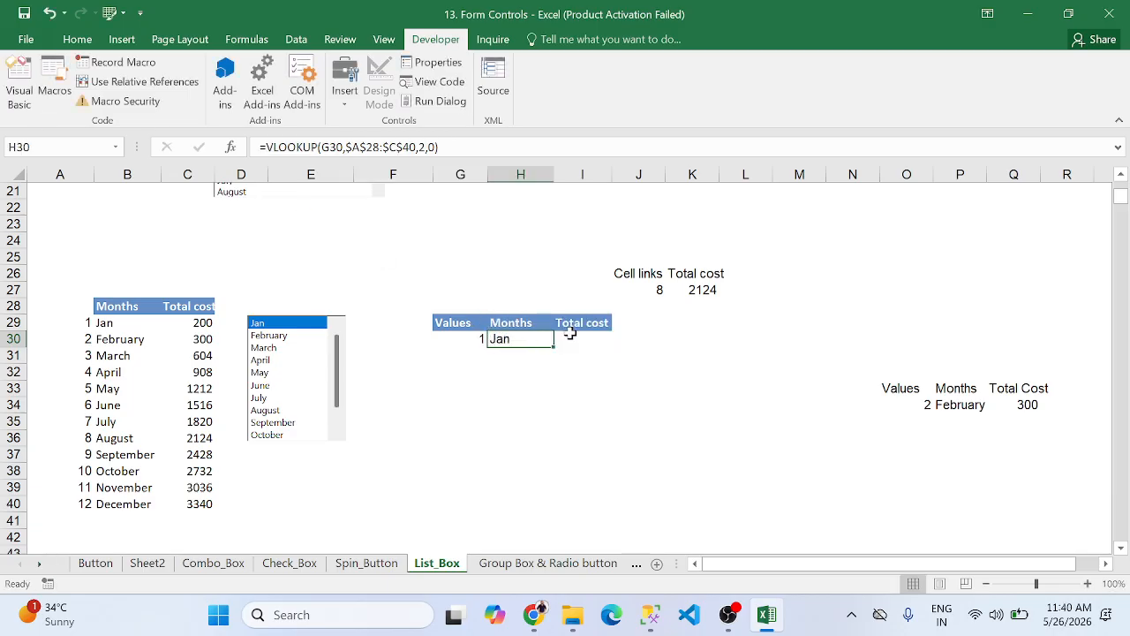
{"action": "left_click", "coordinate": [569, 333]}
{"action": "key", "text": "ctrl+v"}
Change the VLOOKUP column index in I30 to 3 so it looks up the total cost
{"action": "double_click", "coordinate": [571, 335]}
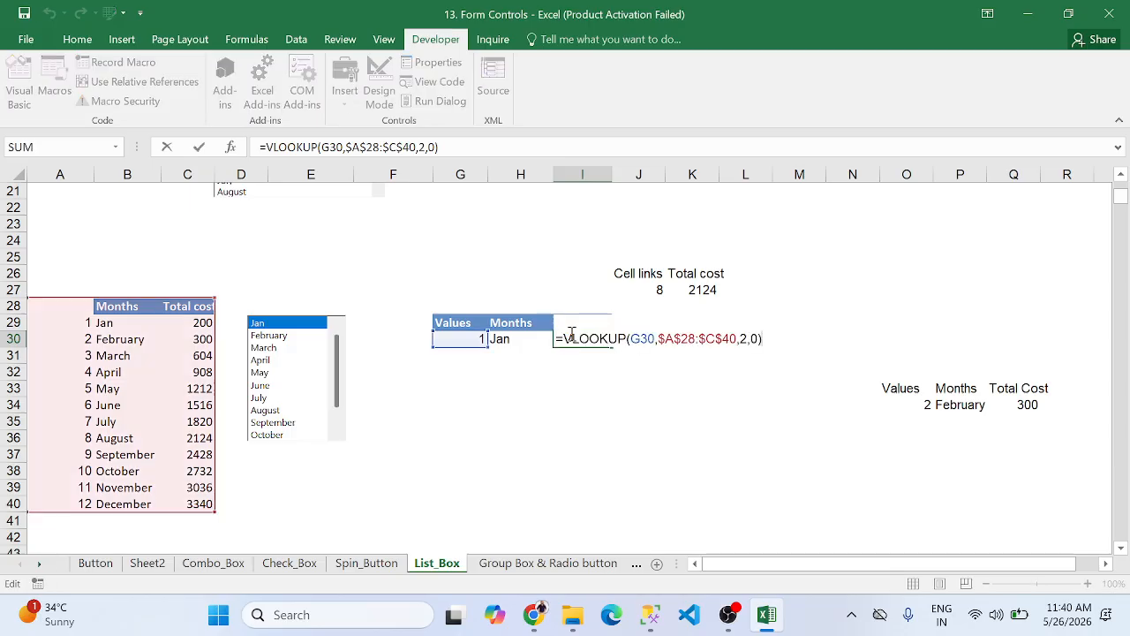
{"action": "key", "text": "Left"}
{"action": "key", "text": "Left"}
{"action": "key", "text": "Left"}
{"action": "key", "text": "BackSpace"}
{"action": "type", "text": "3"}
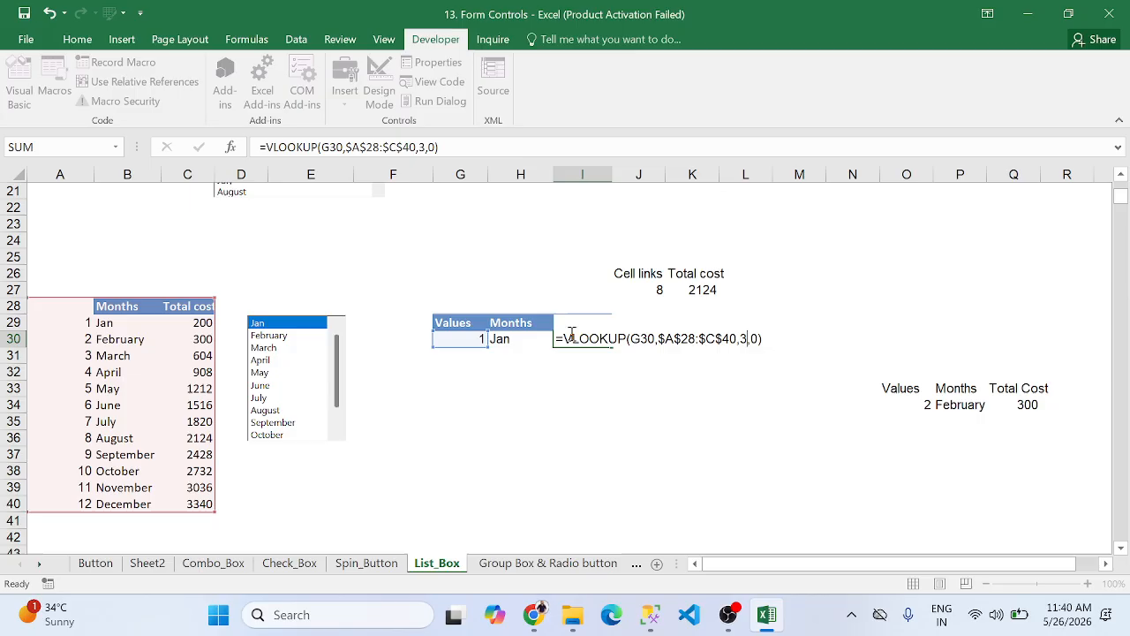
{"action": "key", "text": "Return"}
{"action": "left_click", "coordinate": [744, 395]}
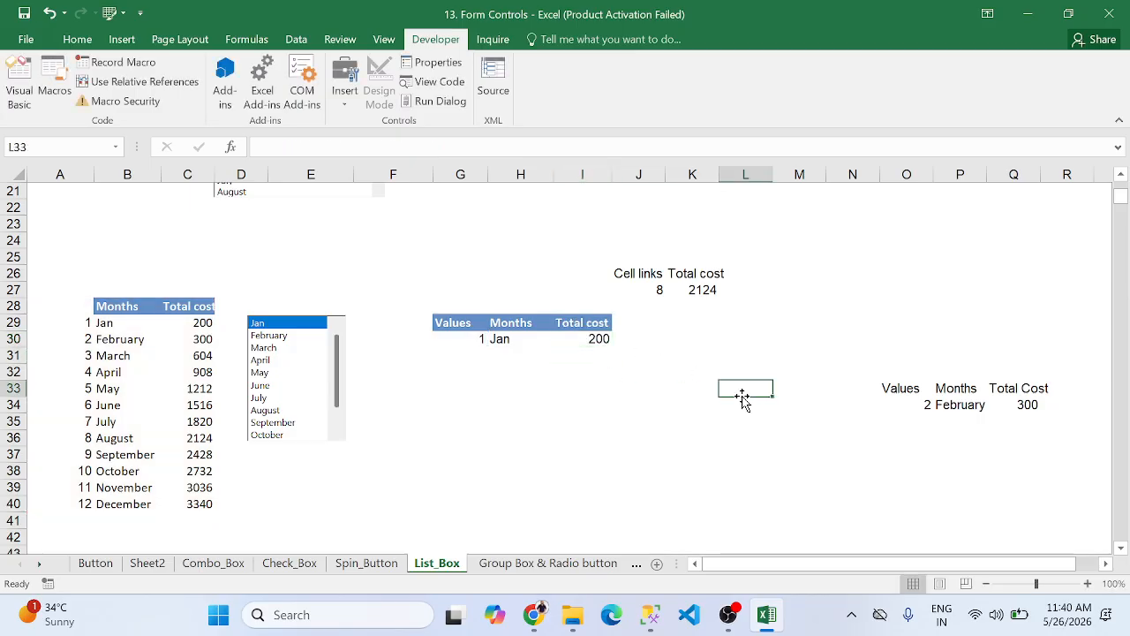
Test the month and total cost lookups by switching the list box selection between May and August
{"action": "left_click", "coordinate": [548, 390]}
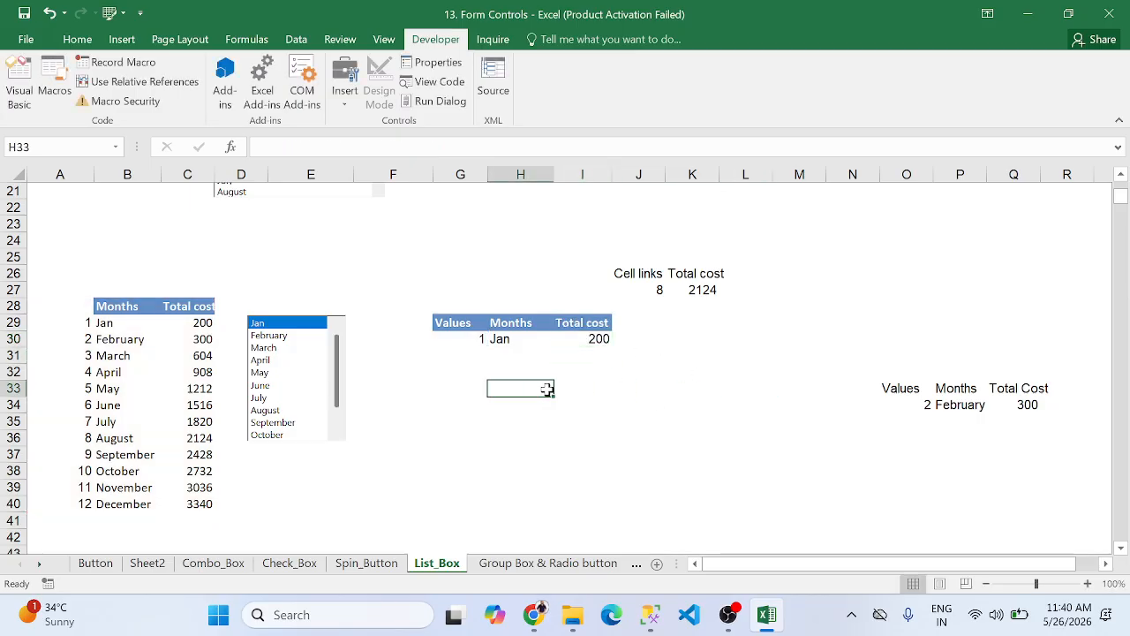
{"action": "left_click", "coordinate": [283, 372]}
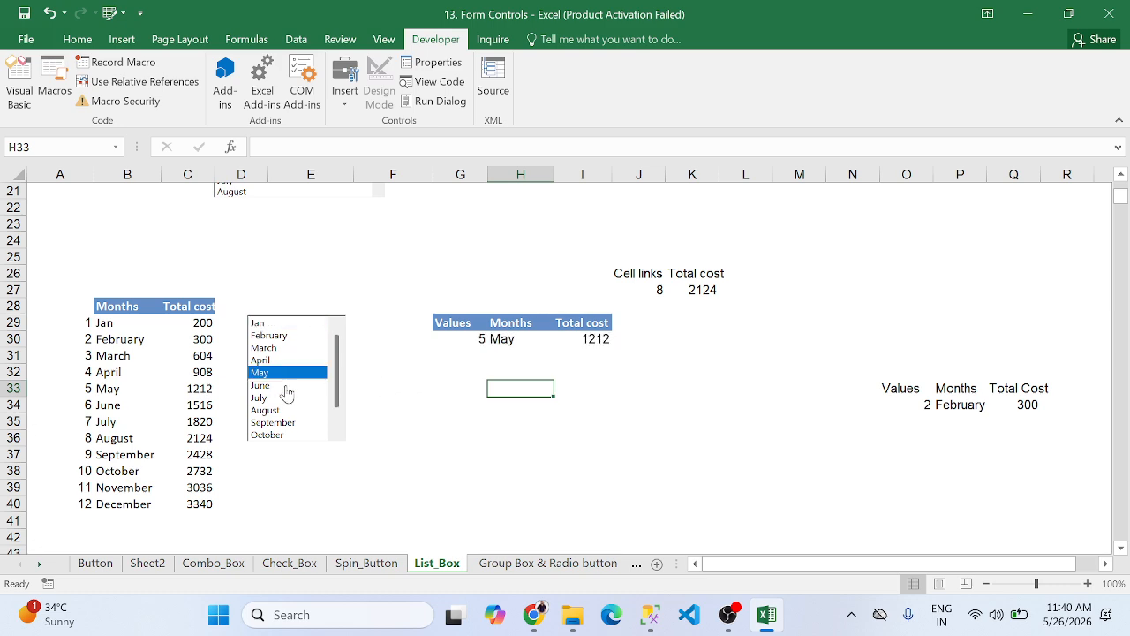
{"action": "left_click", "coordinate": [282, 411]}
{"action": "left_click", "coordinate": [278, 373]}
{"action": "left_click", "coordinate": [274, 411]}
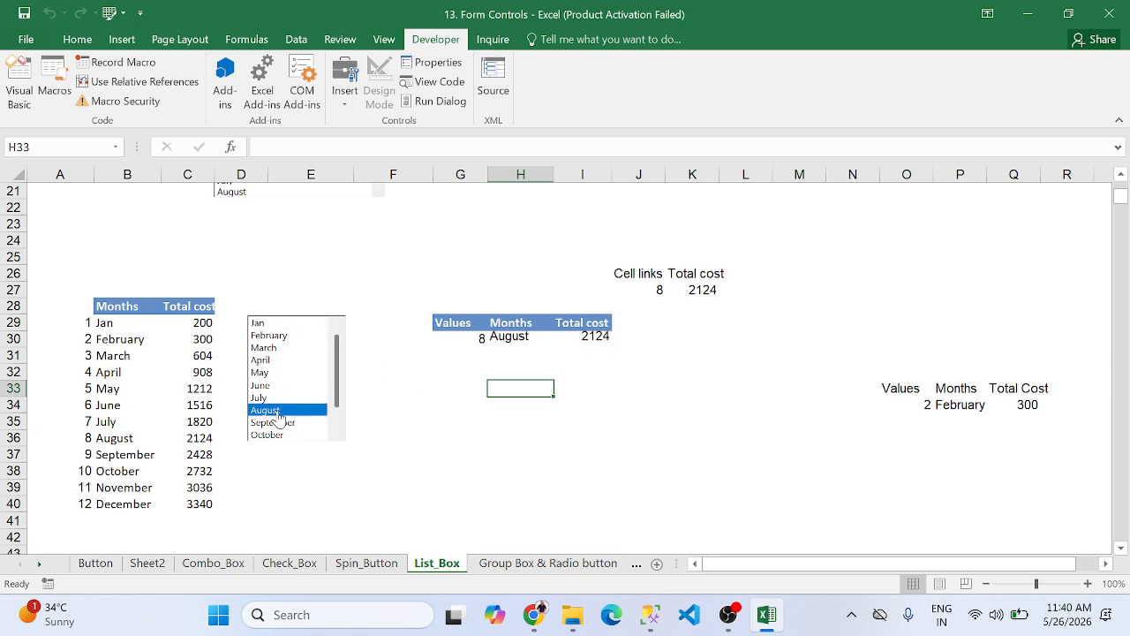
Examine the group box, radio button, label and scroll bar examples down the Group Box & Radio button sheet
{"action": "left_click", "coordinate": [533, 565]}
{"action": "left_click", "coordinate": [532, 565]}
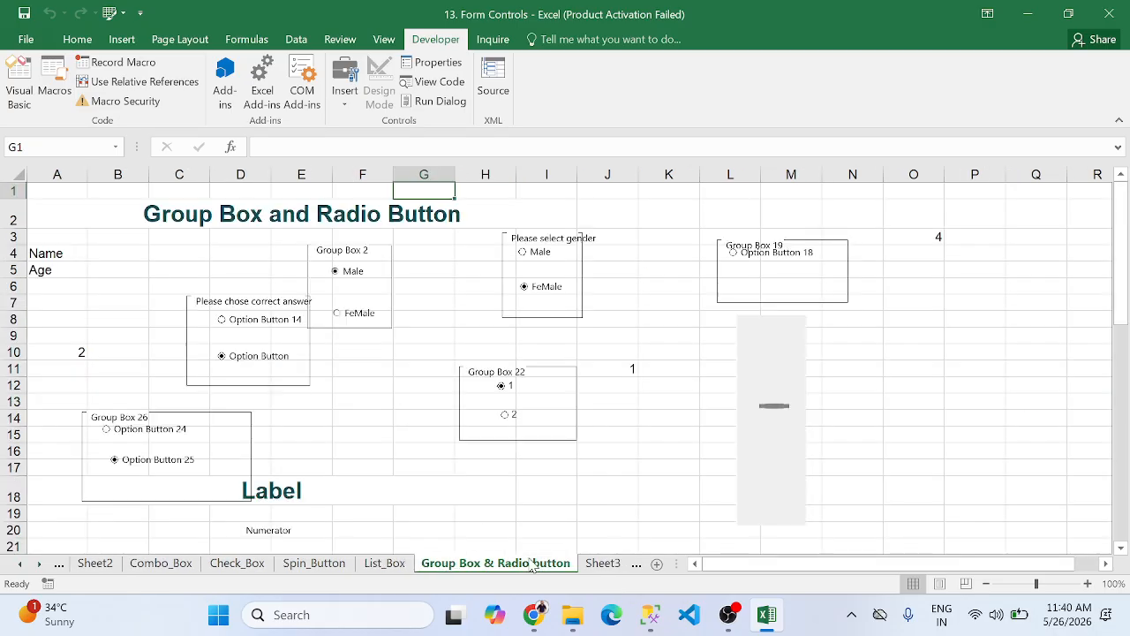
{"action": "left_click", "coordinate": [415, 389]}
{"action": "key", "text": "Down"}
{"action": "key", "text": "Down"}
{"action": "key", "text": "Down"}
{"action": "key", "text": "Down"}
{"action": "key", "text": "Down"}
{"action": "key", "text": "Down"}
{"action": "key", "text": "Down"}
{"action": "key", "text": "Down"}
{"action": "key", "text": "Down"}
{"action": "key", "text": "Down"}
{"action": "key", "text": "Down"}
{"action": "key", "text": "Down"}
{"action": "key", "text": "Down"}
{"action": "key", "text": "Down"}
{"action": "key", "text": "Down"}
{"action": "key", "text": "Down"}
{"action": "key", "text": "Down"}
{"action": "key", "text": "Down"}
{"action": "key", "text": "Down"}
{"action": "key", "text": "Down"}
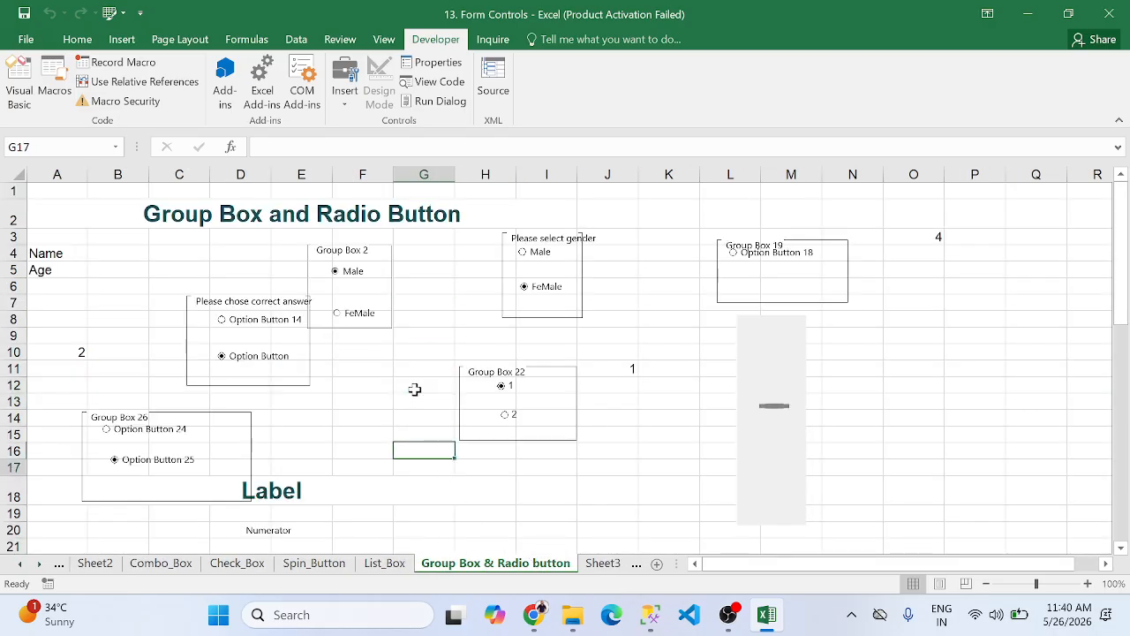
{"action": "key", "text": "Down"}
{"action": "key", "text": "Down"}
{"action": "key", "text": "Down"}
{"action": "key", "text": "Down"}
{"action": "key", "text": "Down"}
{"action": "key", "text": "Down"}
{"action": "key", "text": "Down"}
{"action": "key", "text": "Down"}
{"action": "key", "text": "Down"}
{"action": "key", "text": "Down"}
{"action": "key", "text": "Down"}
{"action": "key", "text": "Down"}
{"action": "key", "text": "Down"}
{"action": "key", "text": "Down"}
{"action": "key", "text": "Down"}
{"action": "key", "text": "Down"}
{"action": "key", "text": "Down"}
{"action": "key", "text": "Down"}
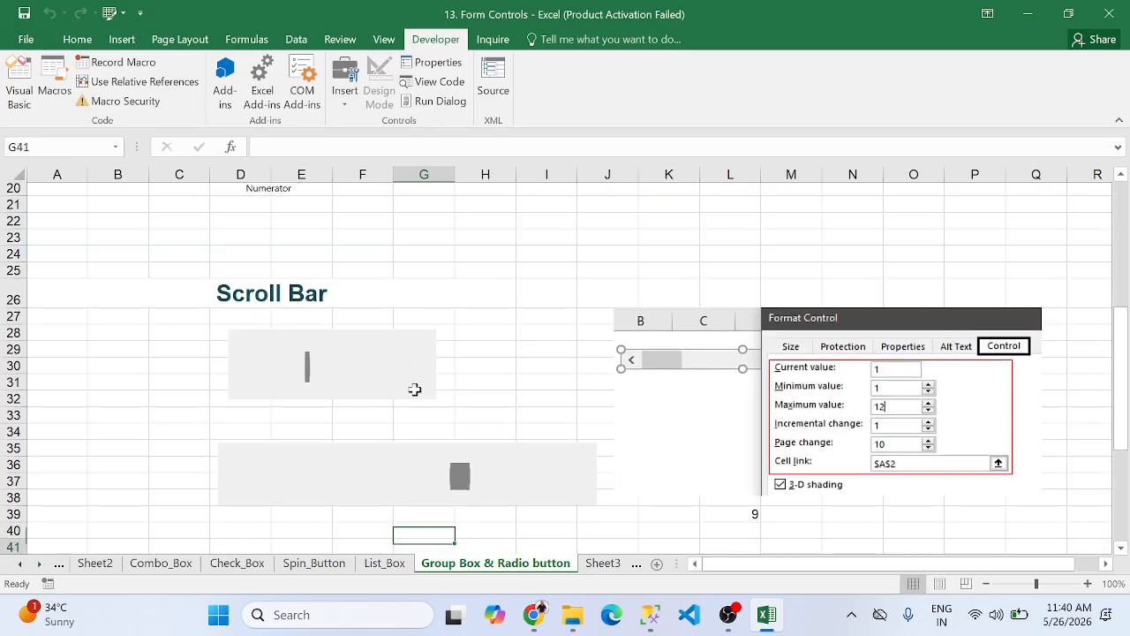
{"action": "key", "text": "Down"}
{"action": "key", "text": "Down"}
{"action": "key", "text": "Down"}
{"action": "key", "text": "Down"}
{"action": "key", "text": "Down"}
{"action": "key", "text": "Down"}
{"action": "key", "text": "Down"}
{"action": "key", "text": "Down"}
{"action": "key", "text": "Down"}
{"action": "key", "text": "Down"}
{"action": "key", "text": "Down"}
{"action": "key", "text": "Down"}
{"action": "key", "text": "Down"}
{"action": "key", "text": "Down"}
{"action": "key", "text": "Down"}
{"action": "key", "text": "Down"}
{"action": "key", "text": "Down"}
{"action": "key", "text": "Down"}
{"action": "key", "text": "Down"}
{"action": "key", "text": "Down"}
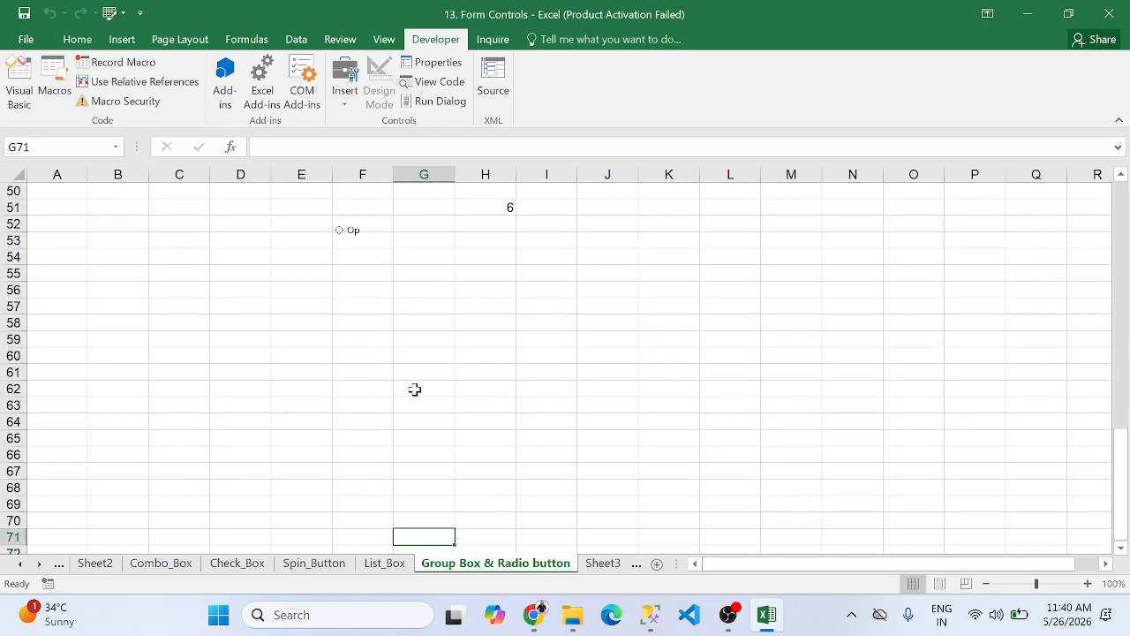
Create a new blank workbook
{"action": "key", "text": "ctrl+n"}
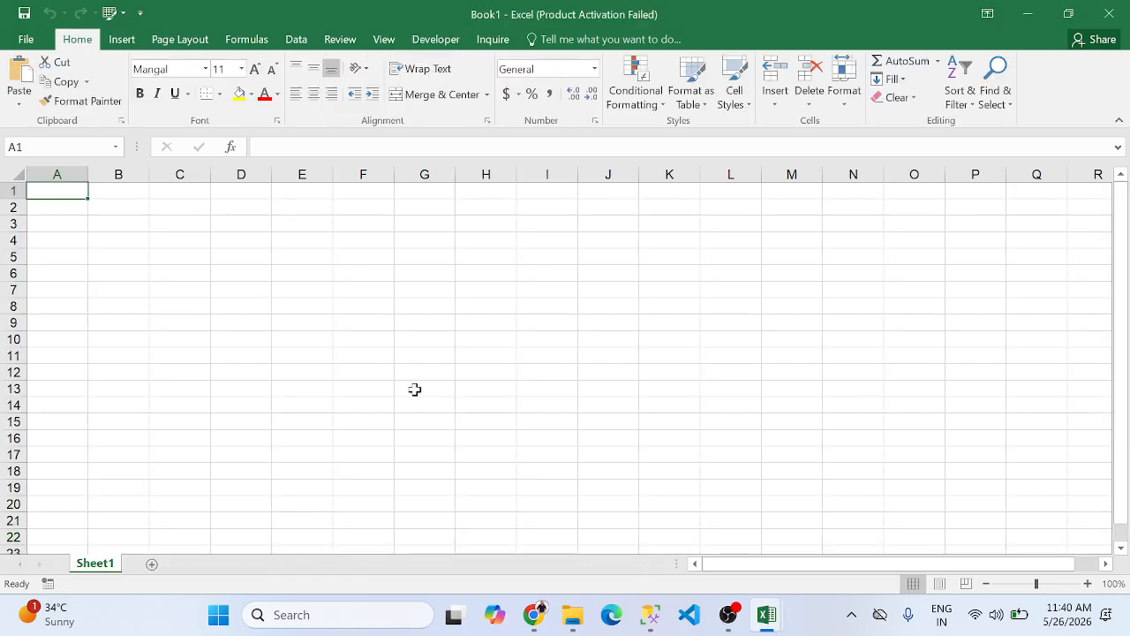
Insert an option button form control around C4:E7, duplicate it twice, and move the last copy down to around row 10
{"action": "left_click", "coordinate": [439, 41]}
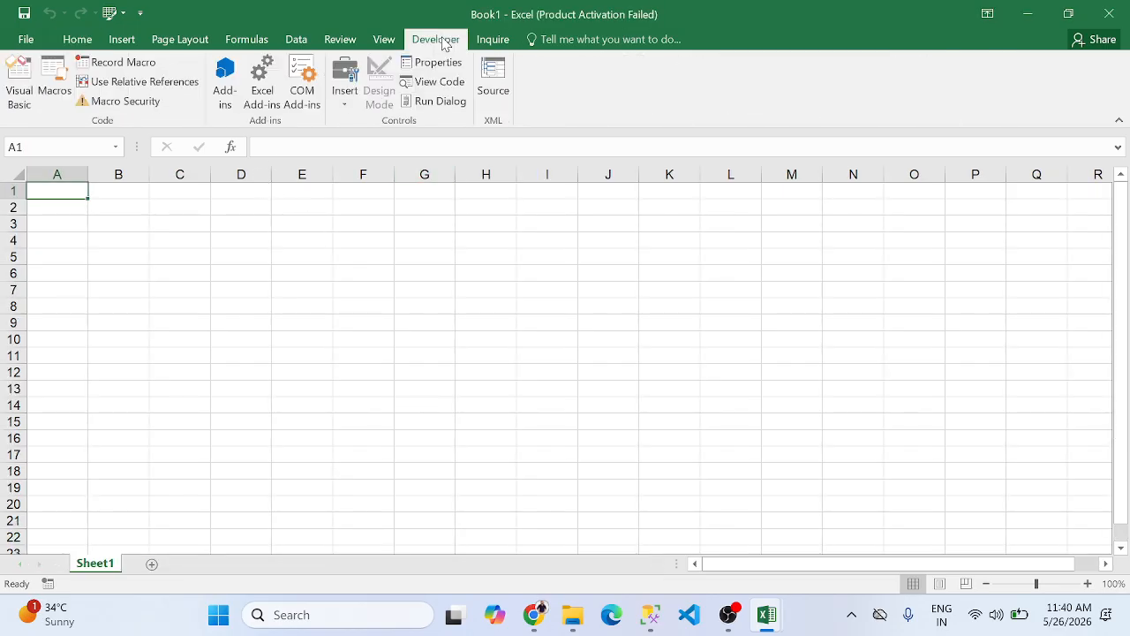
{"action": "left_click", "coordinate": [353, 106]}
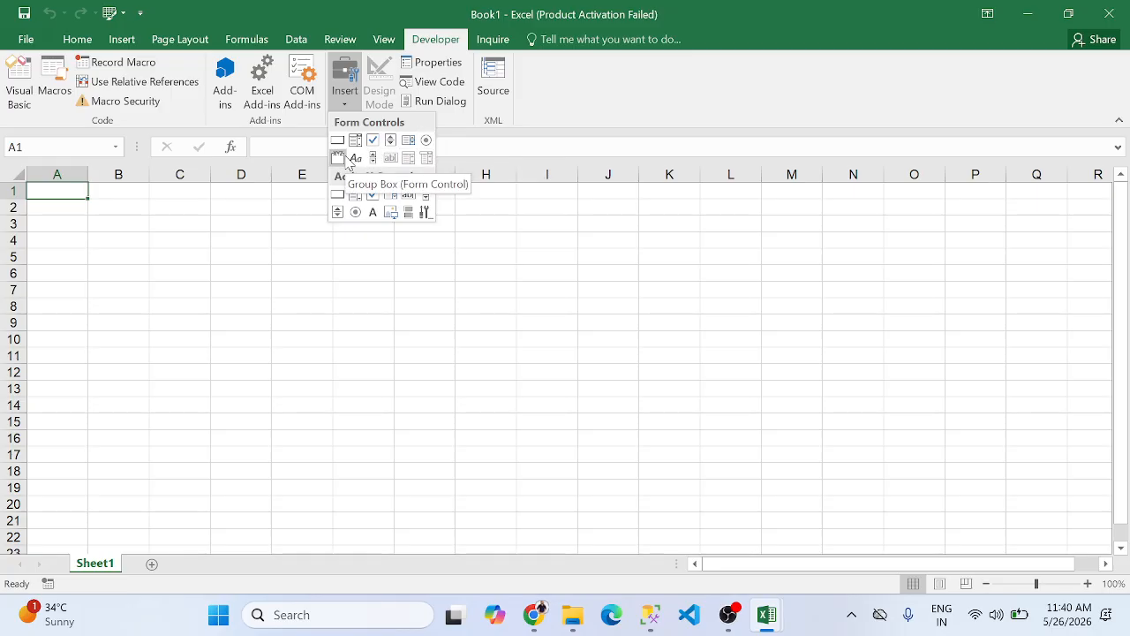
{"action": "left_click", "coordinate": [426, 140]}
{"action": "left_click_drag", "start_coordinate": [181, 237], "coordinate": [330, 280]}
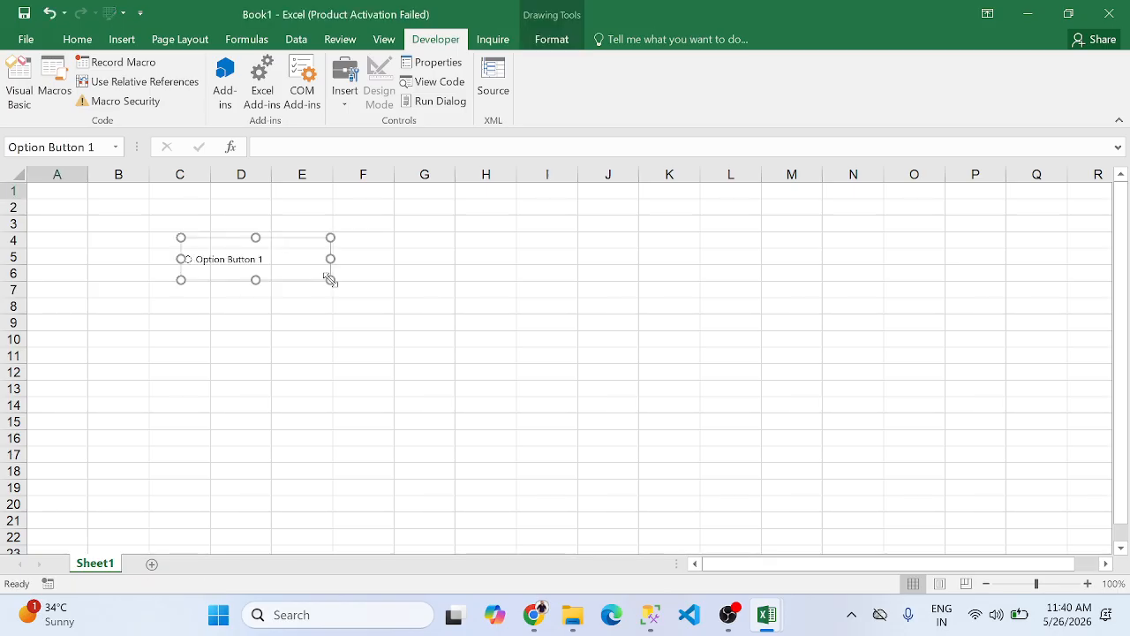
{"action": "key", "text": "ctrl+d"}
{"action": "key", "text": "ctrl+d"}
{"action": "left_click_drag", "start_coordinate": [331, 284], "coordinate": [292, 339]}
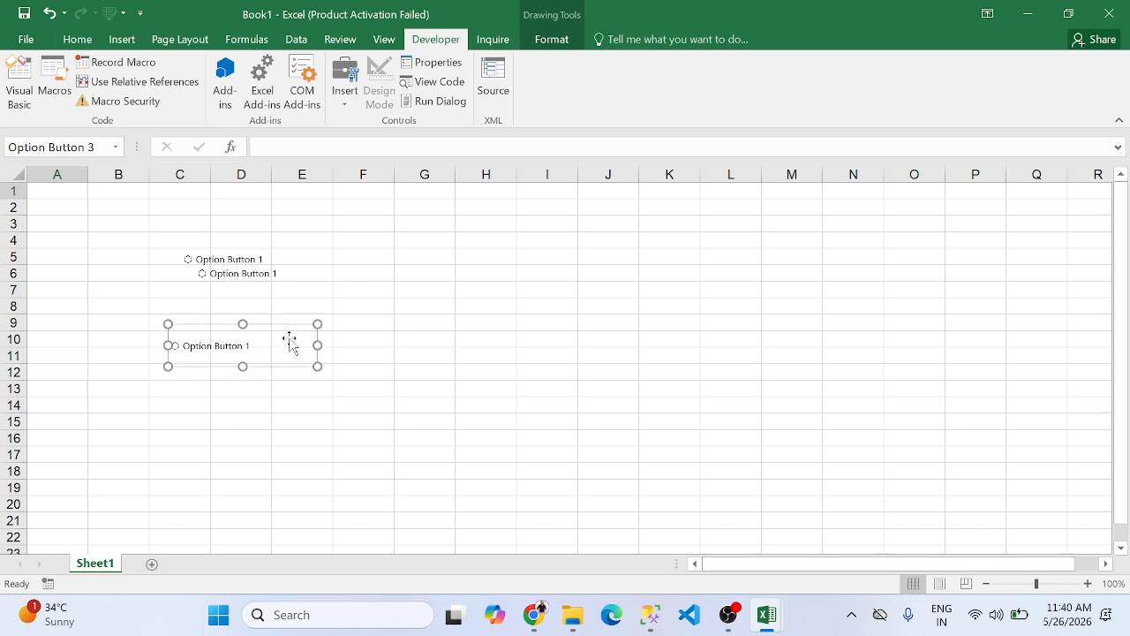
Arrange the other two option buttons into a column, with the second copy around row 8 and the original around row 5
{"action": "left_click", "coordinate": [258, 292]}
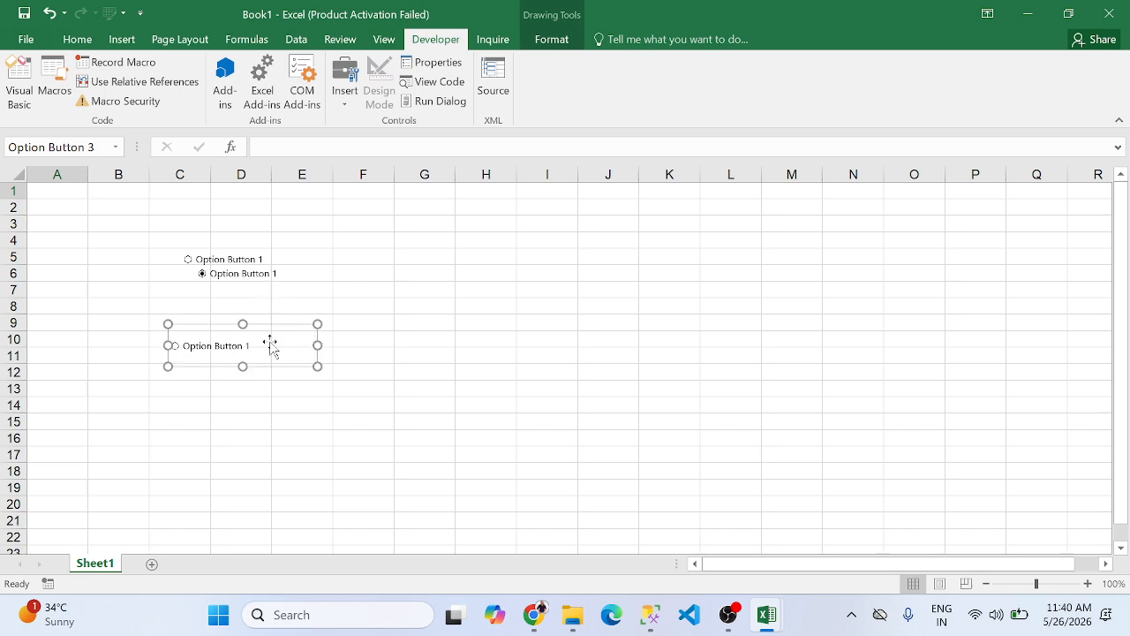
{"action": "right_click", "coordinate": [264, 281]}
{"action": "key", "text": "Escape"}
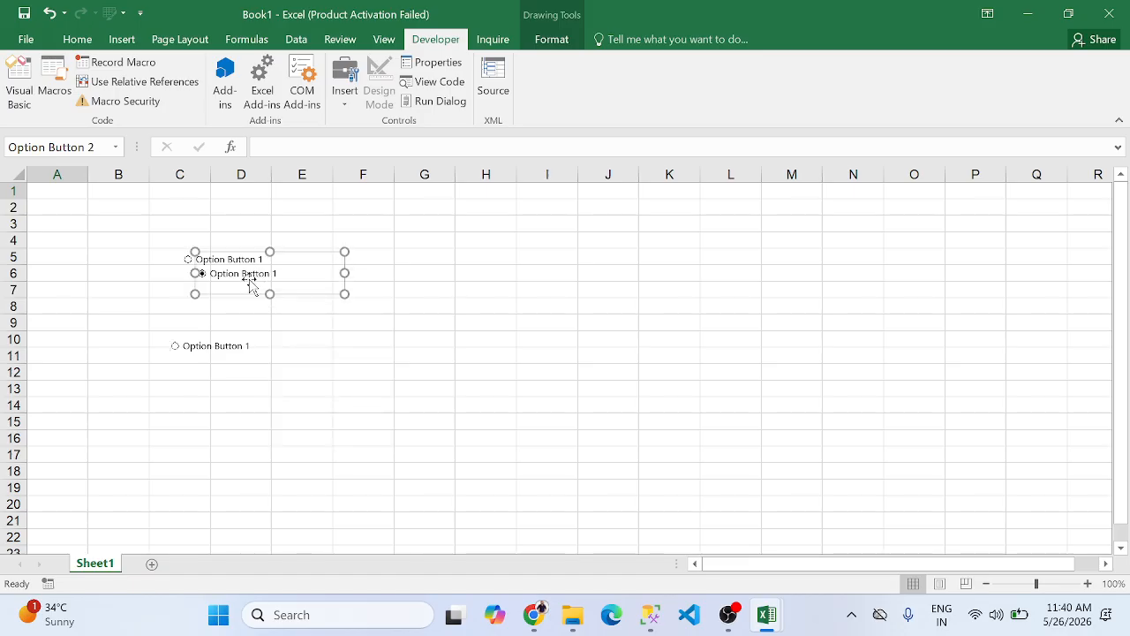
{"action": "left_click_drag", "start_coordinate": [250, 281], "coordinate": [212, 323]}
{"action": "left_click", "coordinate": [205, 275]}
{"action": "right_click", "coordinate": [206, 276]}
{"action": "key", "text": "Escape"}
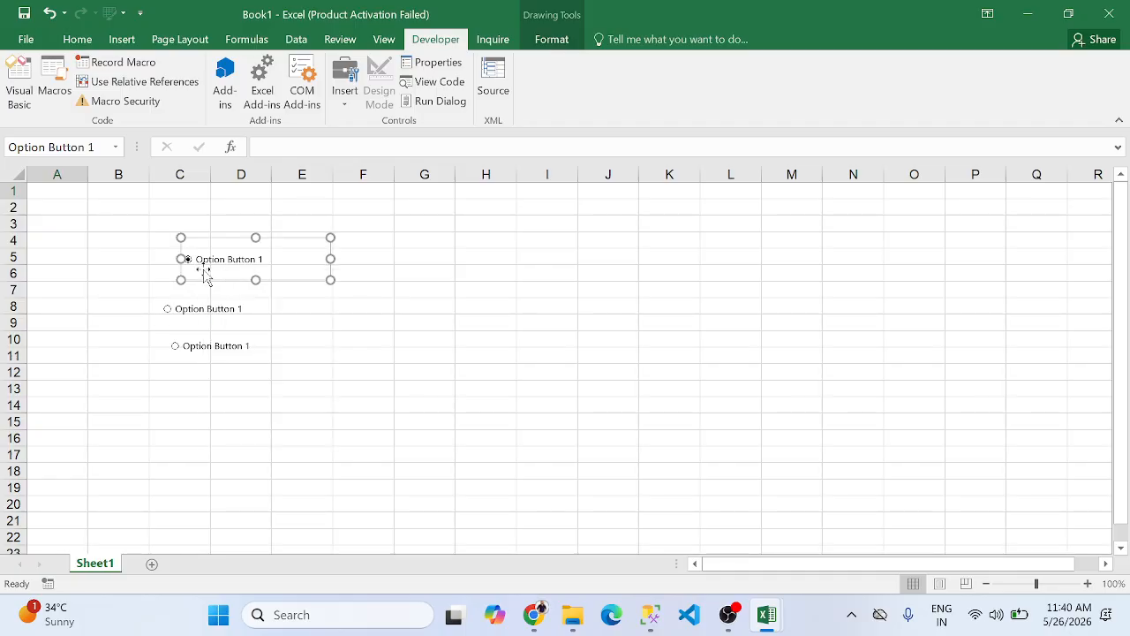
{"action": "left_click_drag", "start_coordinate": [204, 277], "coordinate": [185, 275]}
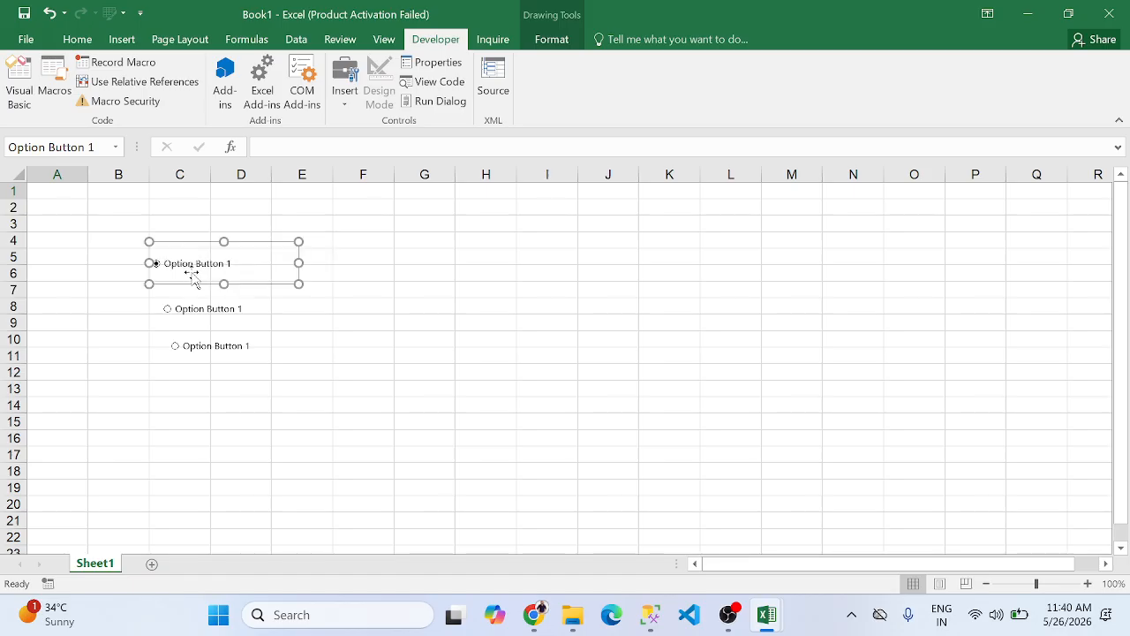
Set the top option button to unchecked with G1 as its cell link, and test the link by selecting the lower buttons
{"action": "right_click", "coordinate": [191, 274]}
{"action": "left_click", "coordinate": [255, 437]}
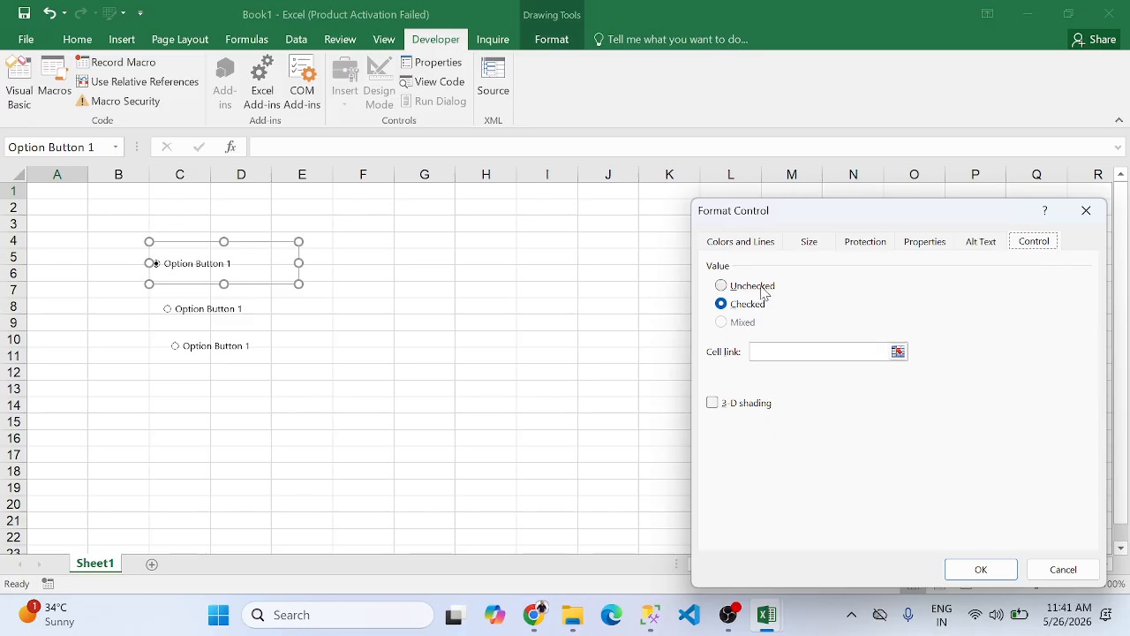
{"action": "left_click", "coordinate": [748, 288]}
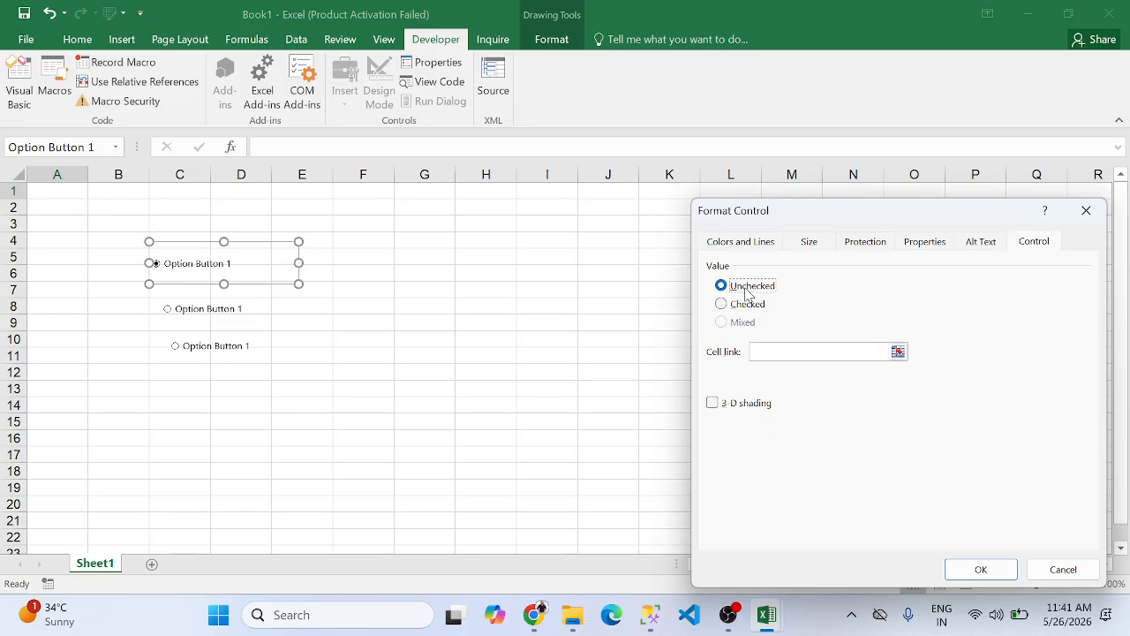
{"action": "left_click", "coordinate": [773, 351]}
{"action": "left_click", "coordinate": [428, 195]}
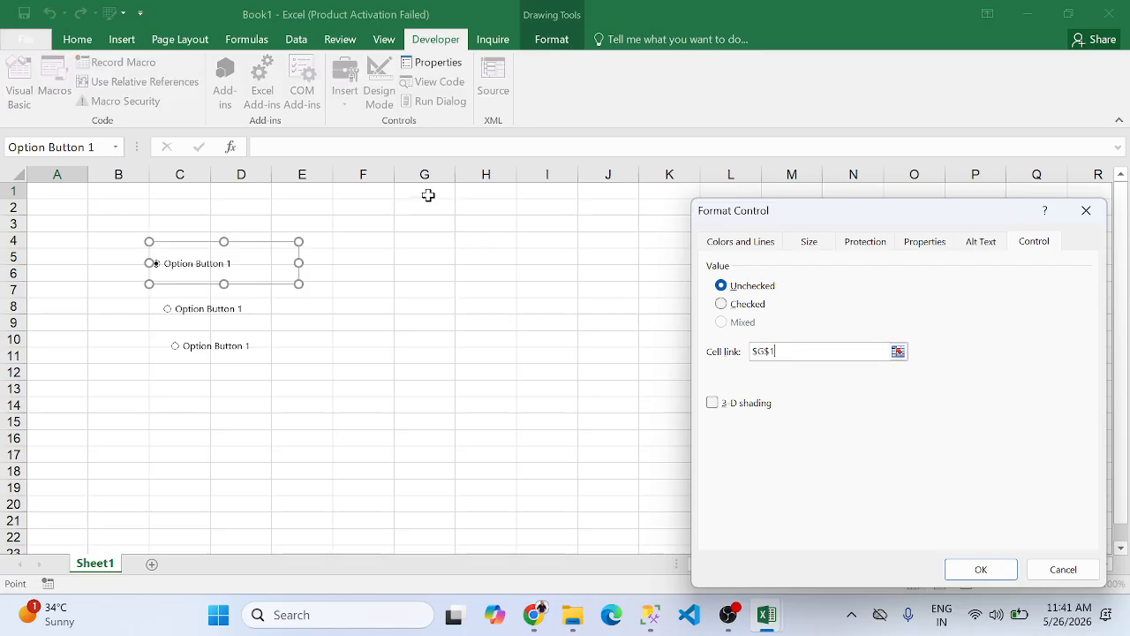
{"action": "left_click", "coordinate": [713, 404]}
{"action": "left_click", "coordinate": [980, 568]}
{"action": "left_click", "coordinate": [533, 350]}
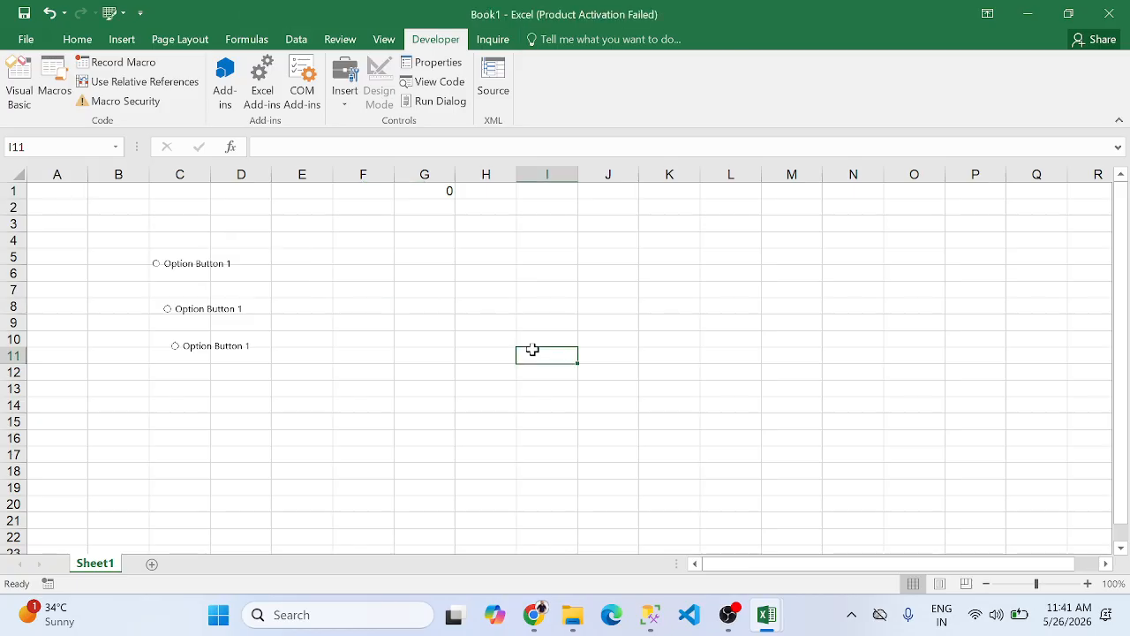
{"action": "left_click", "coordinate": [167, 316]}
{"action": "left_click", "coordinate": [389, 352]}
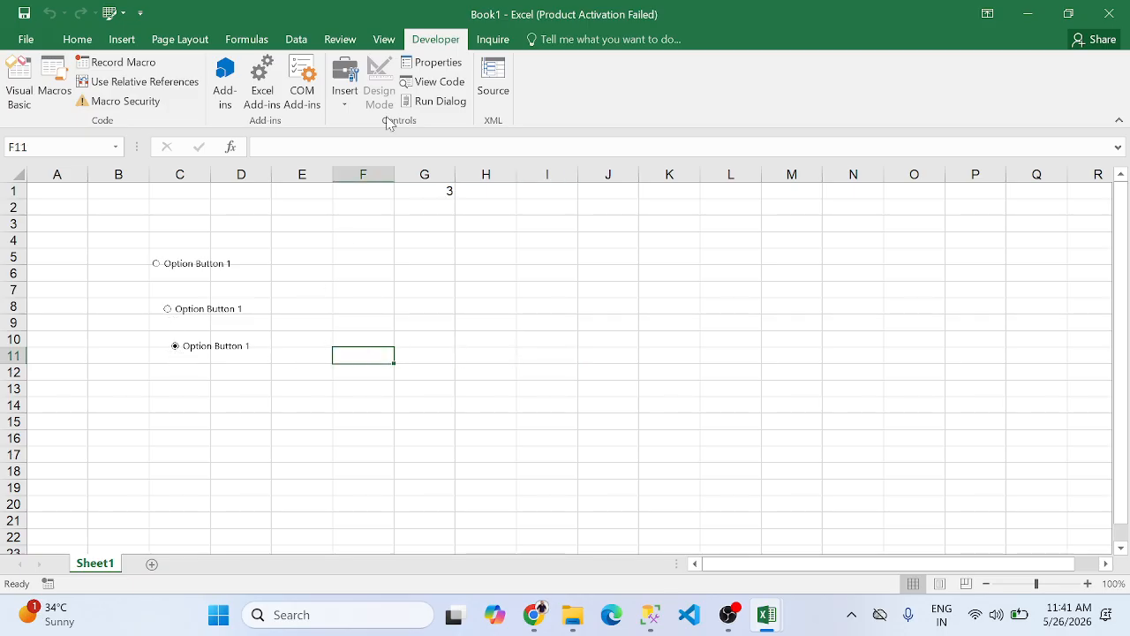
Insert a fourth option button below the other three, around rows 12 to 14, and select it to test the linked cell
{"action": "left_click", "coordinate": [347, 99]}
{"action": "left_click", "coordinate": [426, 139]}
{"action": "left_click_drag", "start_coordinate": [175, 367], "coordinate": [295, 398]}
{"action": "left_click", "coordinate": [423, 438]}
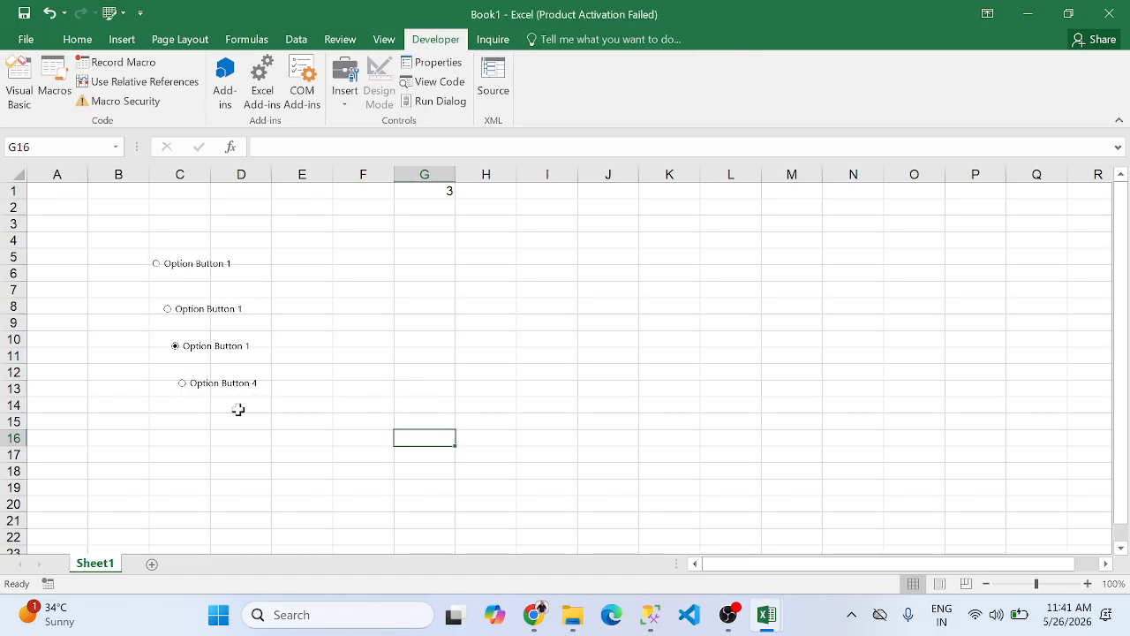
{"action": "left_click", "coordinate": [182, 385]}
Draw a group box form control around the four option buttons, spanning about B4 to E15
{"action": "left_click_drag", "start_coordinate": [144, 235], "coordinate": [320, 424]}
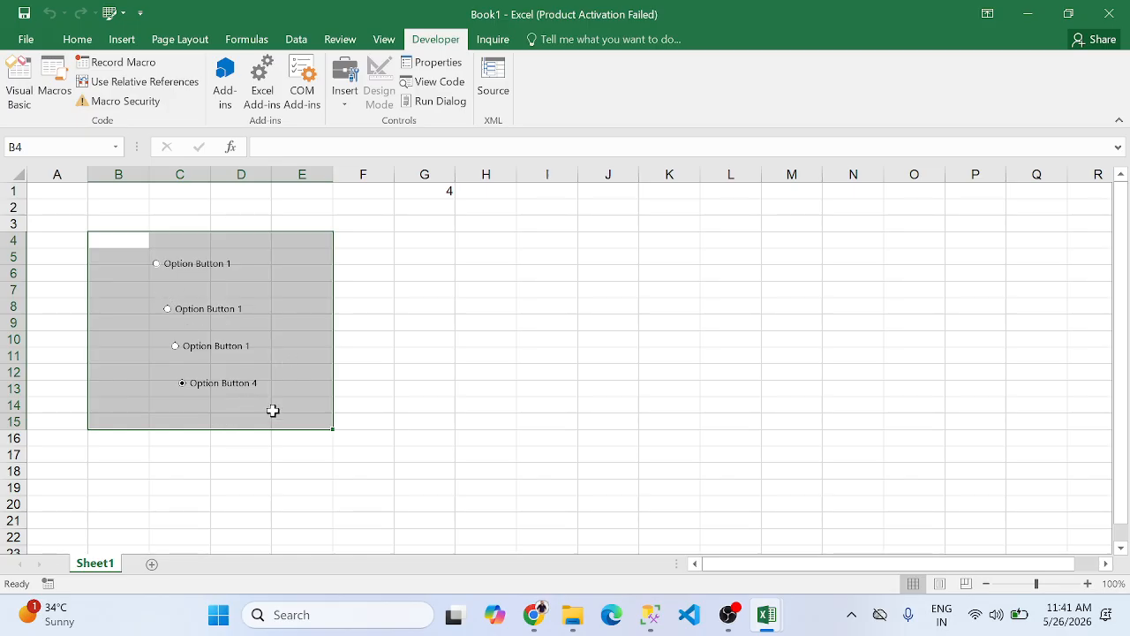
{"action": "left_click", "coordinate": [529, 366]}
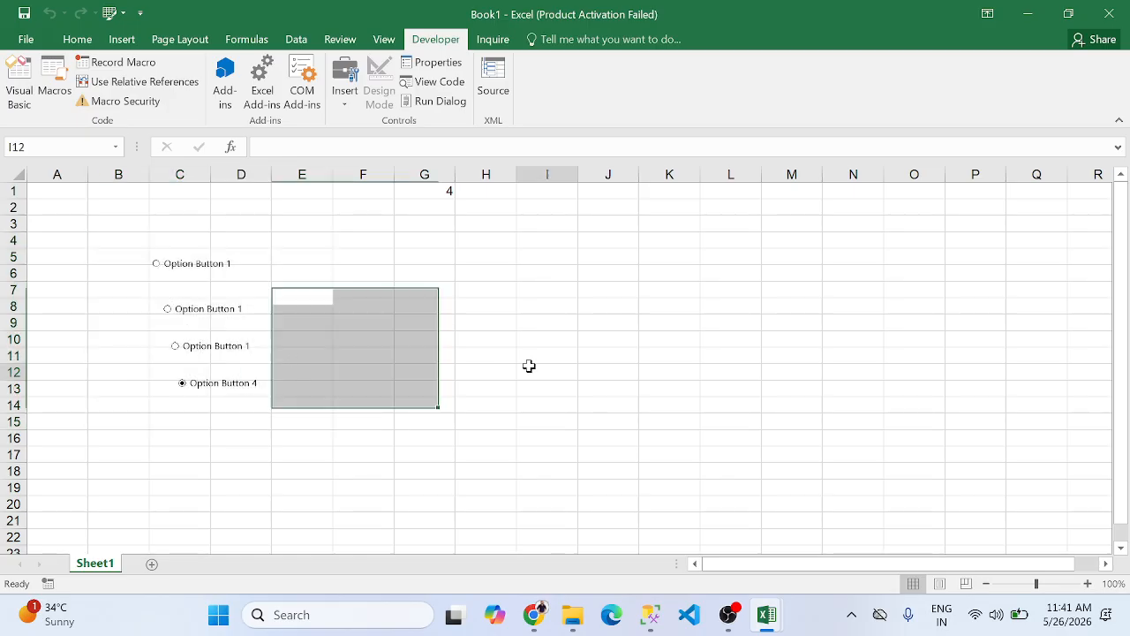
{"action": "left_click", "coordinate": [348, 103]}
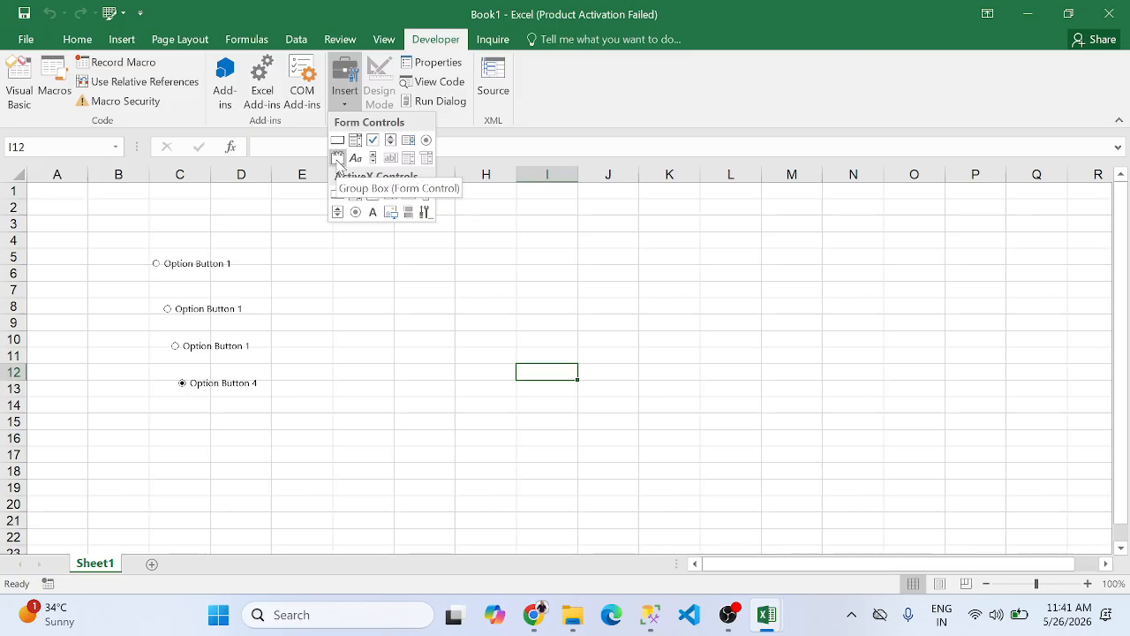
{"action": "left_click", "coordinate": [338, 159]}
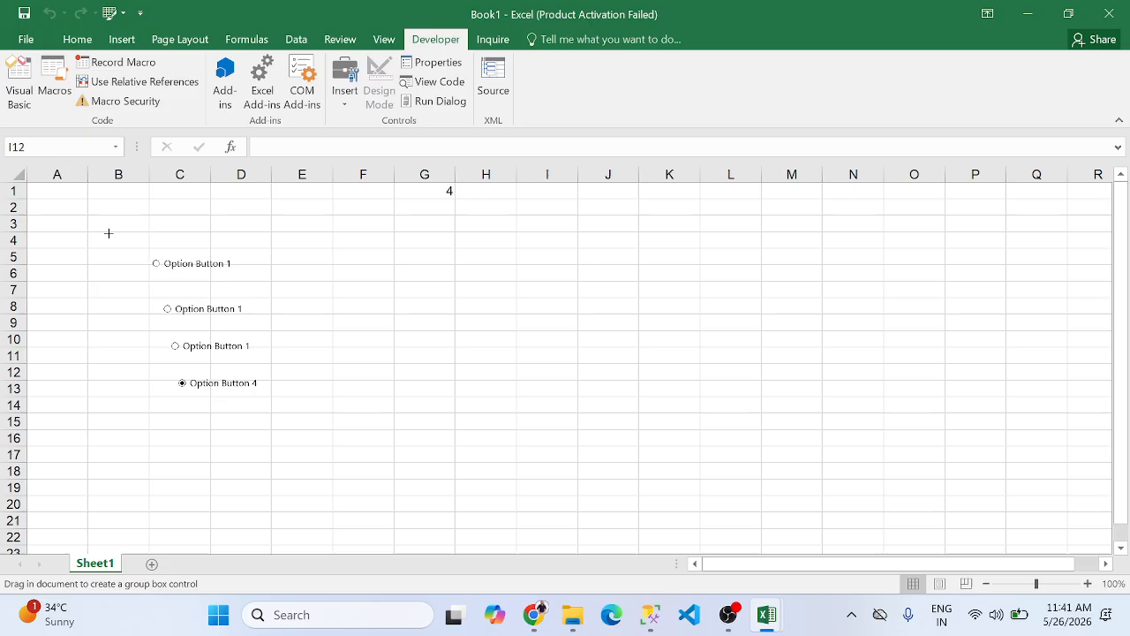
{"action": "mouse_move", "coordinate": [109, 233]}
{"action": "left_mouse_down"}
{"action": "mouse_move", "coordinate": [306, 358]}
{"action": "mouse_move", "coordinate": [332, 414]}
{"action": "left_mouse_up"}
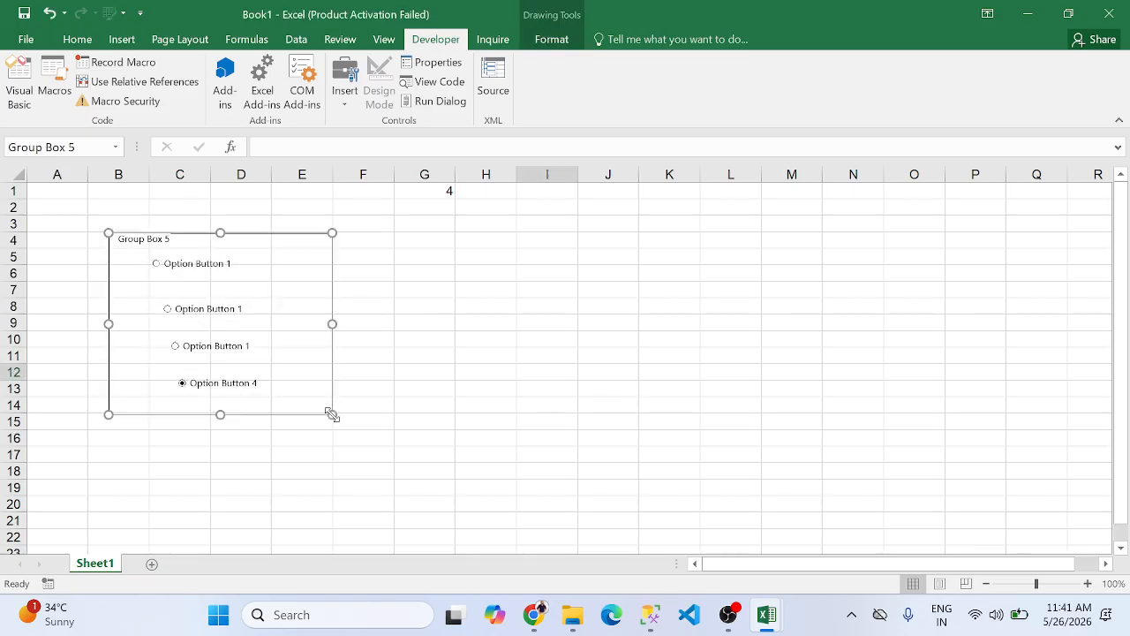
{"action": "left_click", "coordinate": [135, 238]}
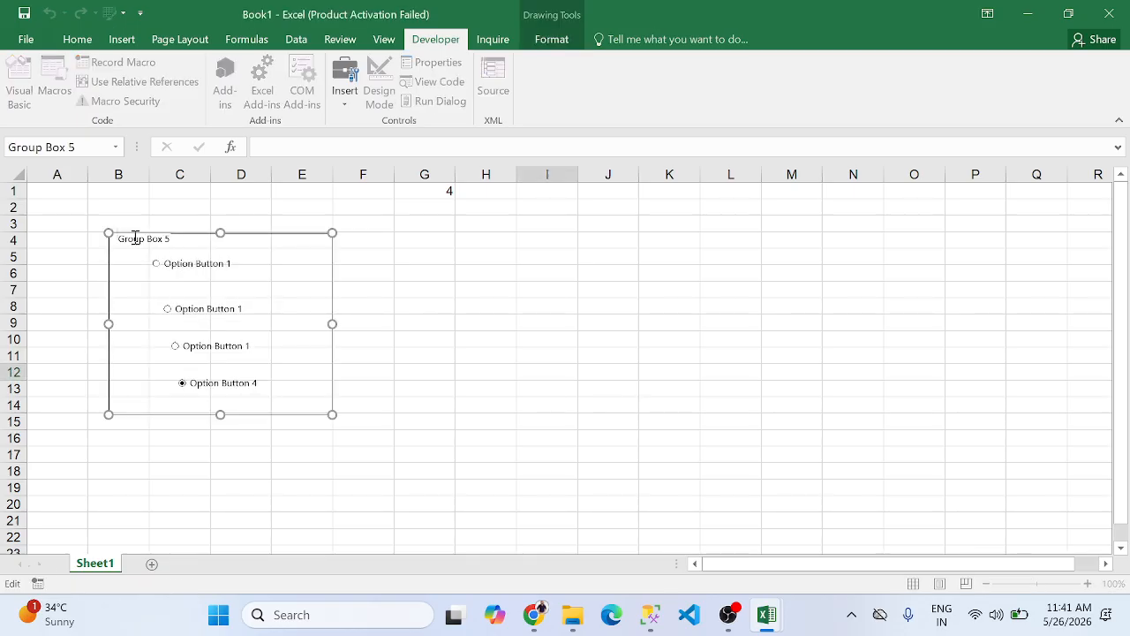
{"action": "key", "text": "ctrl+shift+Right"}
{"action": "key", "text": "ctrl+shift+Right"}
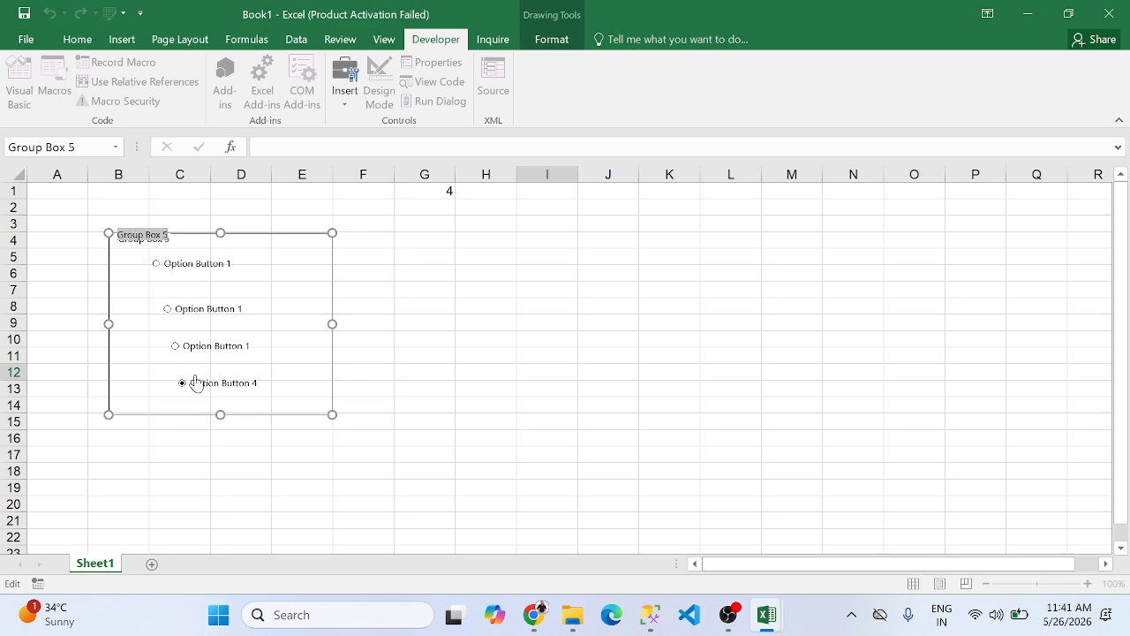
{"action": "left_click", "coordinate": [719, 323]}
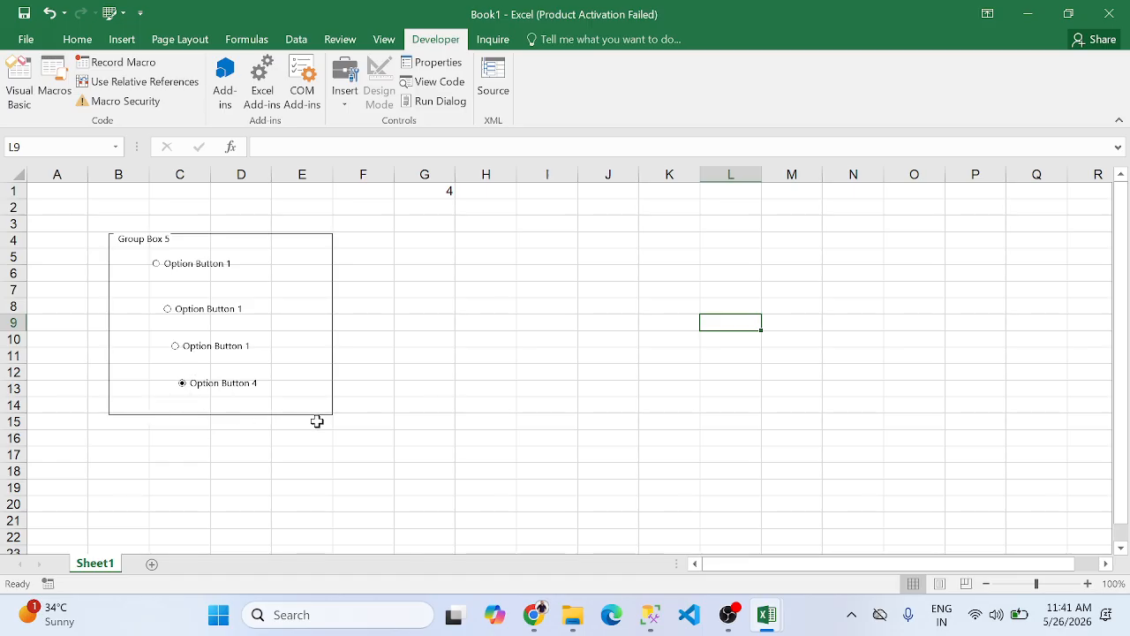
Insert a separate option button outside the group box around H5:J8, and test it independently by selecting it and buttons inside the group
{"action": "left_click", "coordinate": [346, 89]}
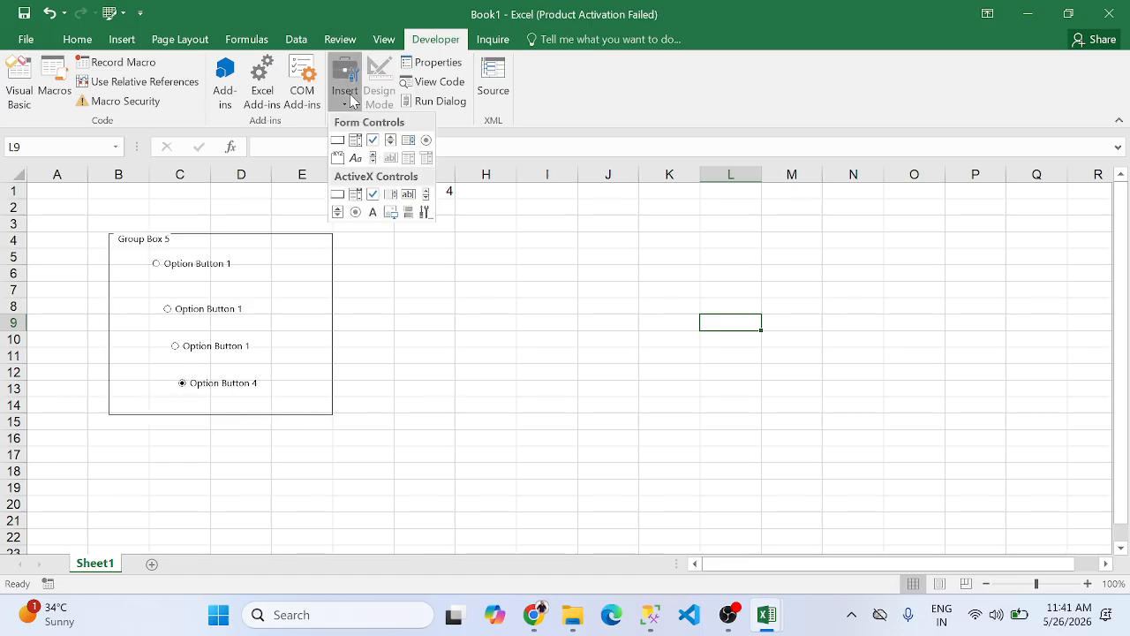
{"action": "left_click", "coordinate": [427, 140]}
{"action": "mouse_move", "coordinate": [488, 255]}
{"action": "left_mouse_down"}
{"action": "mouse_move", "coordinate": [588, 298]}
{"action": "mouse_move", "coordinate": [657, 301]}
{"action": "left_mouse_up"}
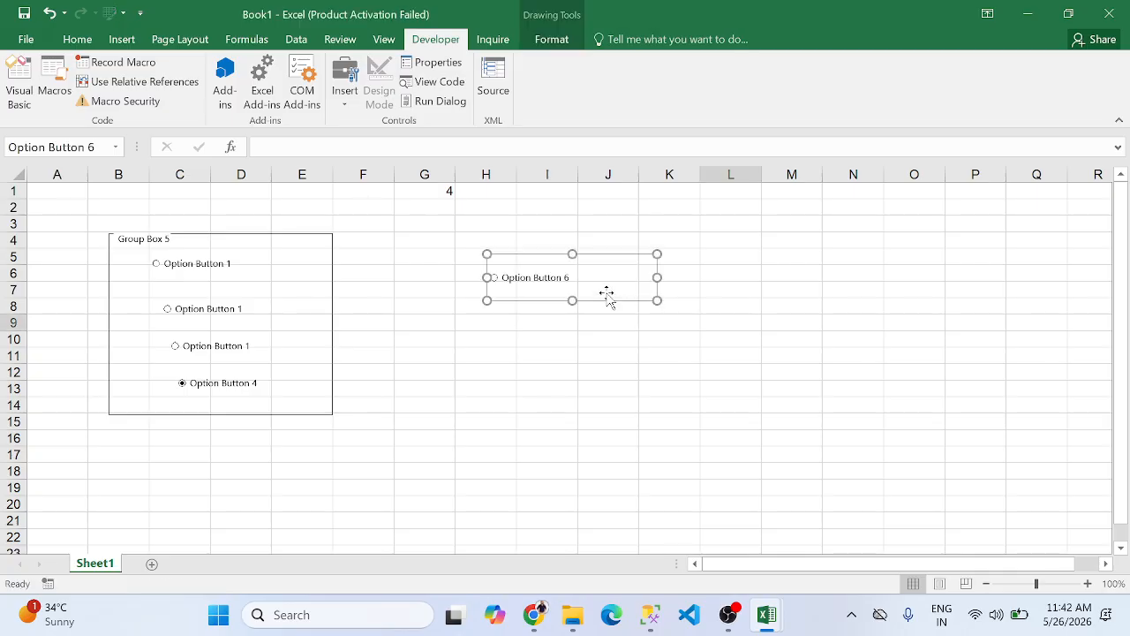
{"action": "left_click", "coordinate": [545, 403]}
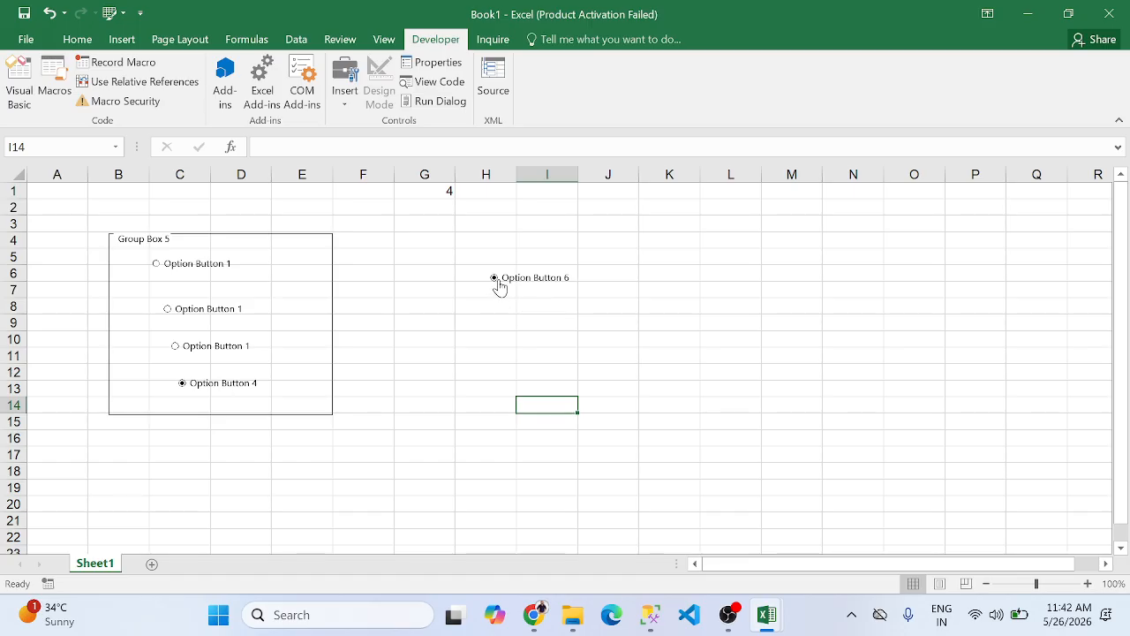
{"action": "left_click", "coordinate": [186, 352]}
{"action": "left_click", "coordinate": [188, 328]}
Set the cell link of the option button outside the group box to H1
{"action": "right_click", "coordinate": [524, 285]}
{"action": "left_click", "coordinate": [572, 444]}
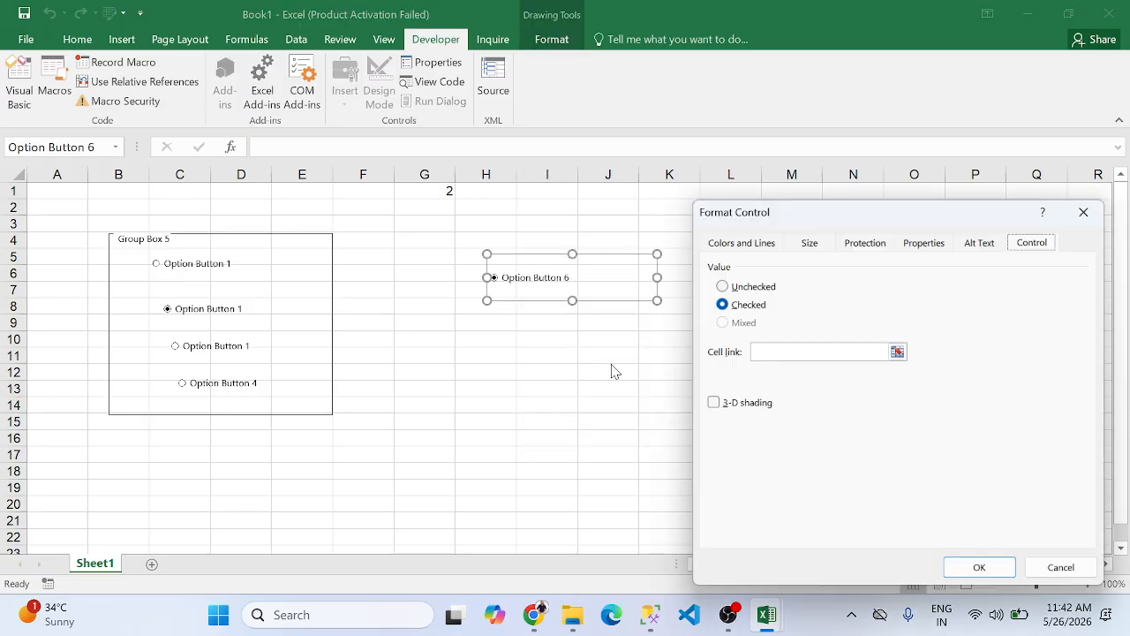
{"action": "left_click", "coordinate": [782, 350]}
{"action": "left_click", "coordinate": [505, 193]}
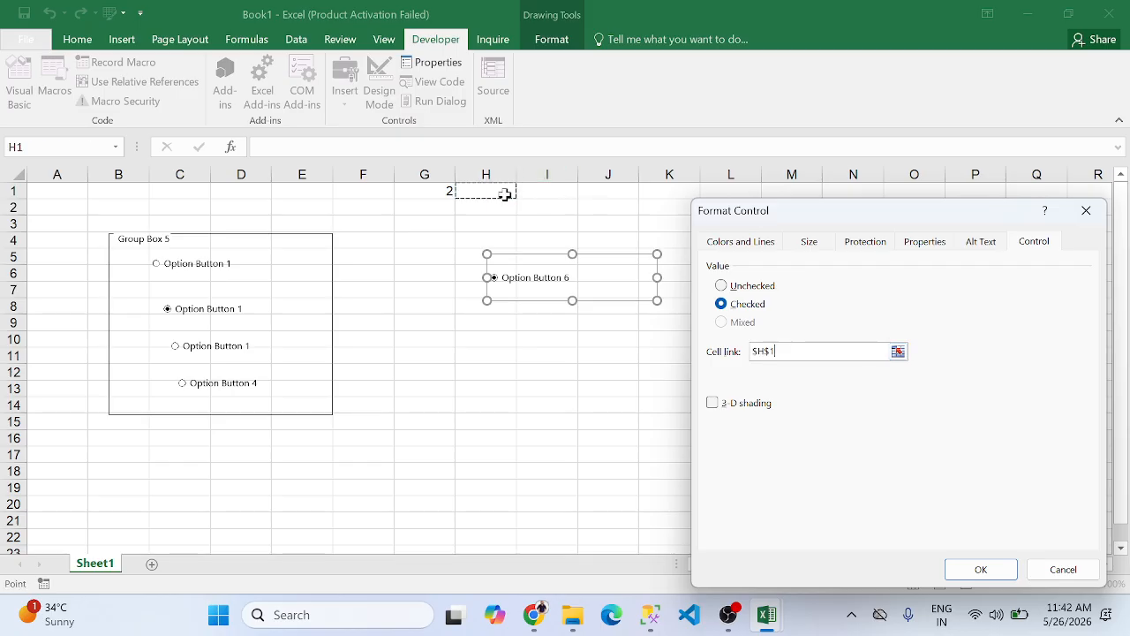
{"action": "left_click", "coordinate": [980, 569]}
{"action": "left_click", "coordinate": [560, 404]}
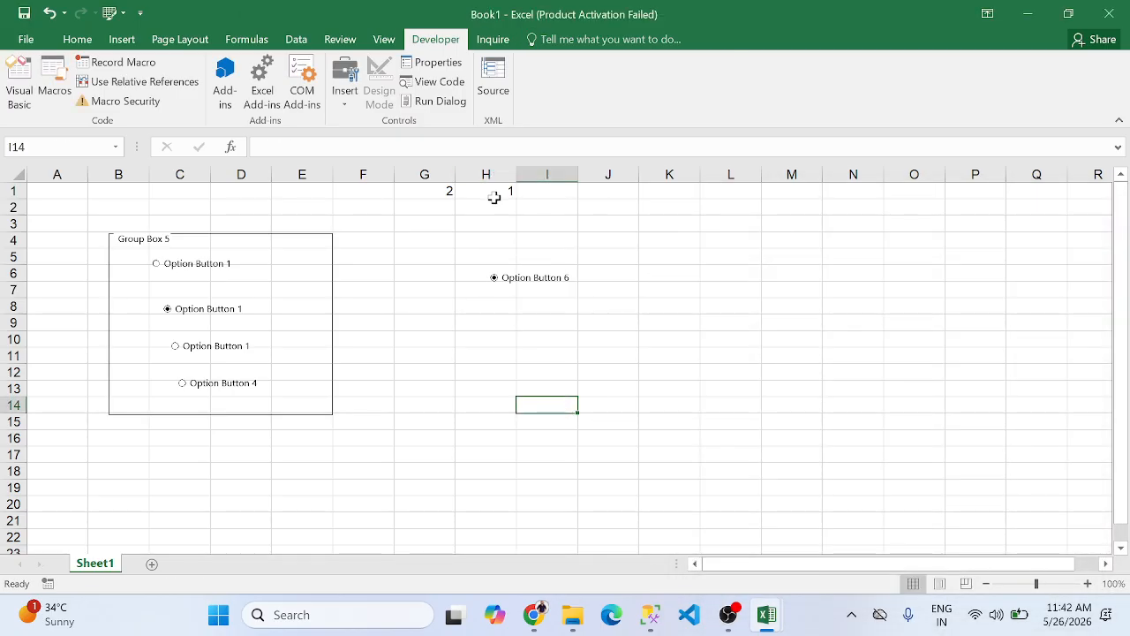
Insert a second option button outside the group box, around H8:J11, and select it to test the link to H1
{"action": "left_click", "coordinate": [344, 83]}
{"action": "left_click", "coordinate": [424, 139]}
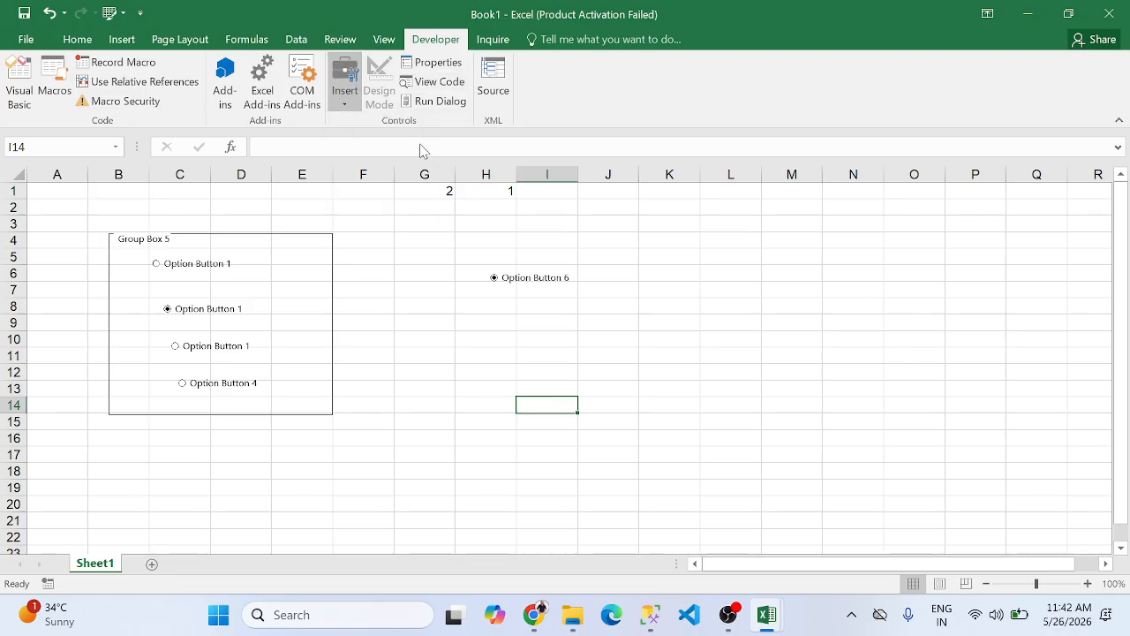
{"action": "left_click_drag", "start_coordinate": [495, 297], "coordinate": [638, 346]}
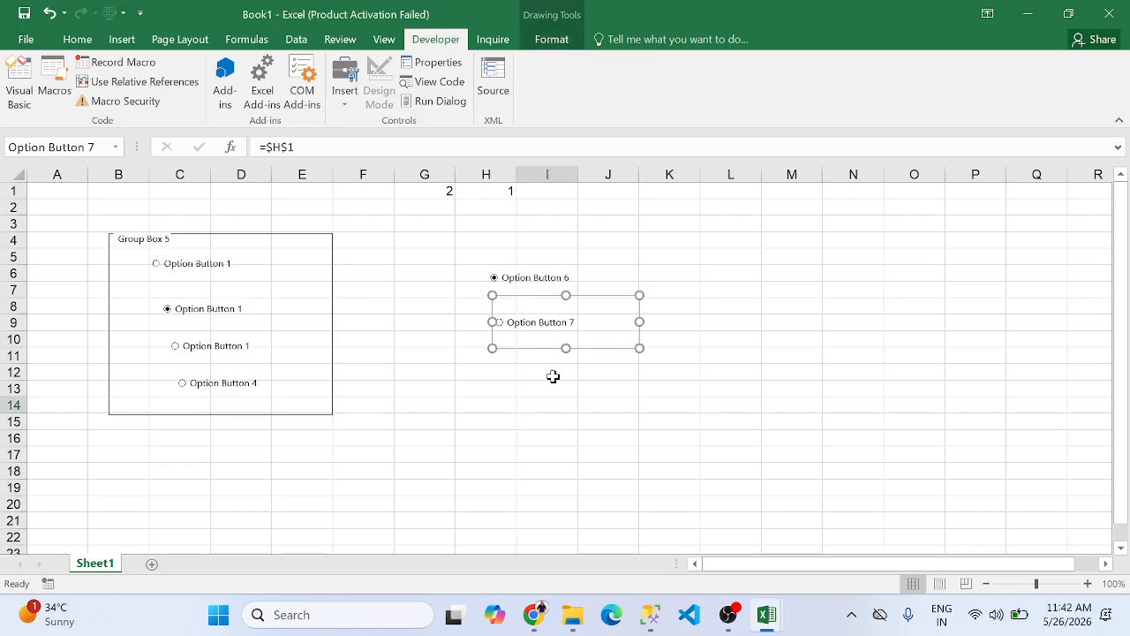
{"action": "left_click", "coordinate": [544, 411]}
{"action": "left_click", "coordinate": [502, 332]}
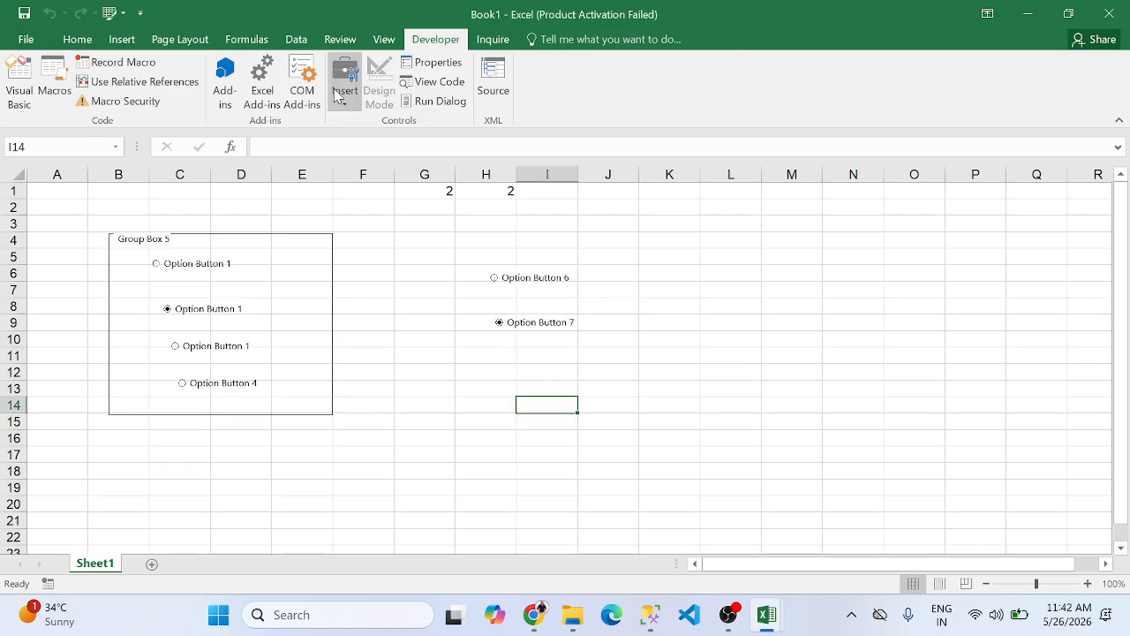
Insert a third option button below the two outside the group box, around rows 11 to 14, and select it to test H1
{"action": "left_click", "coordinate": [352, 104]}
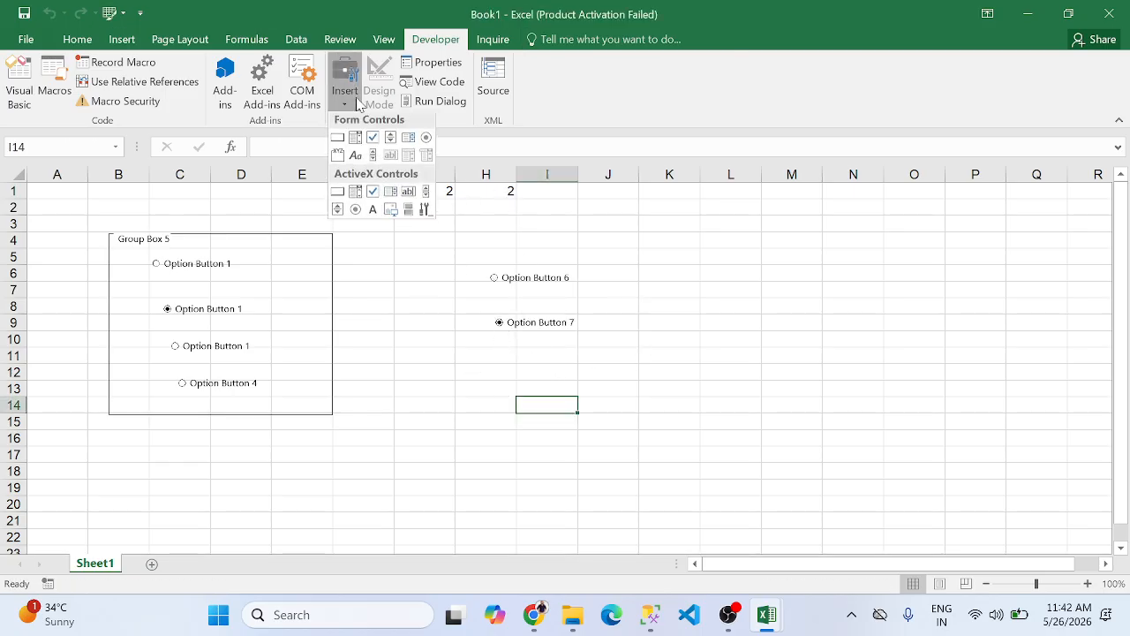
{"action": "left_click", "coordinate": [419, 138]}
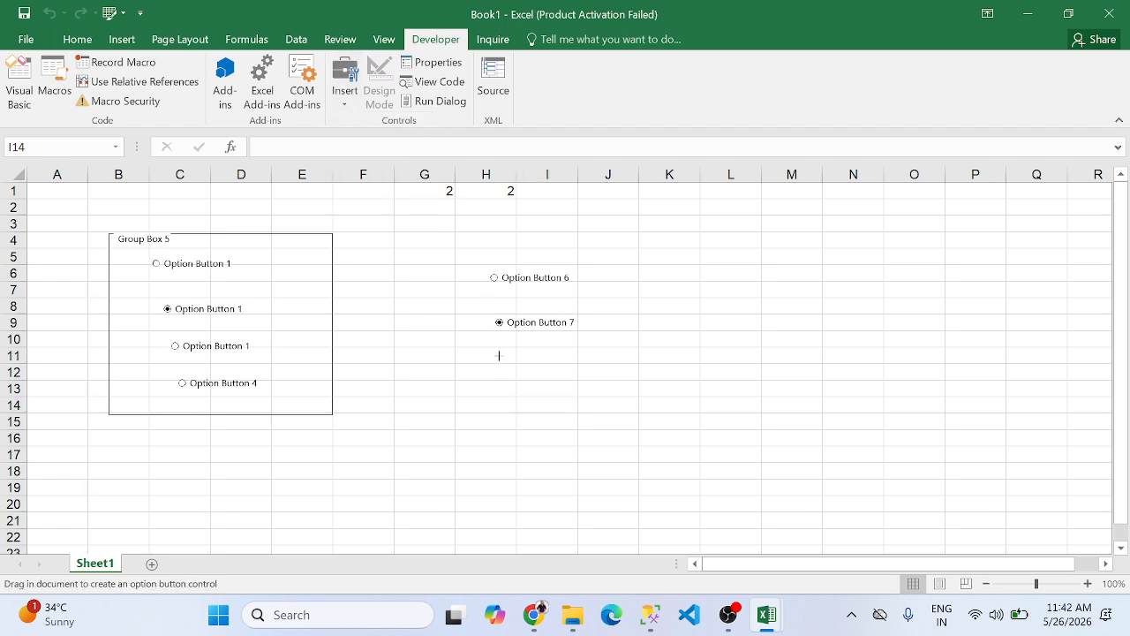
{"action": "left_click_drag", "start_coordinate": [496, 355], "coordinate": [650, 398]}
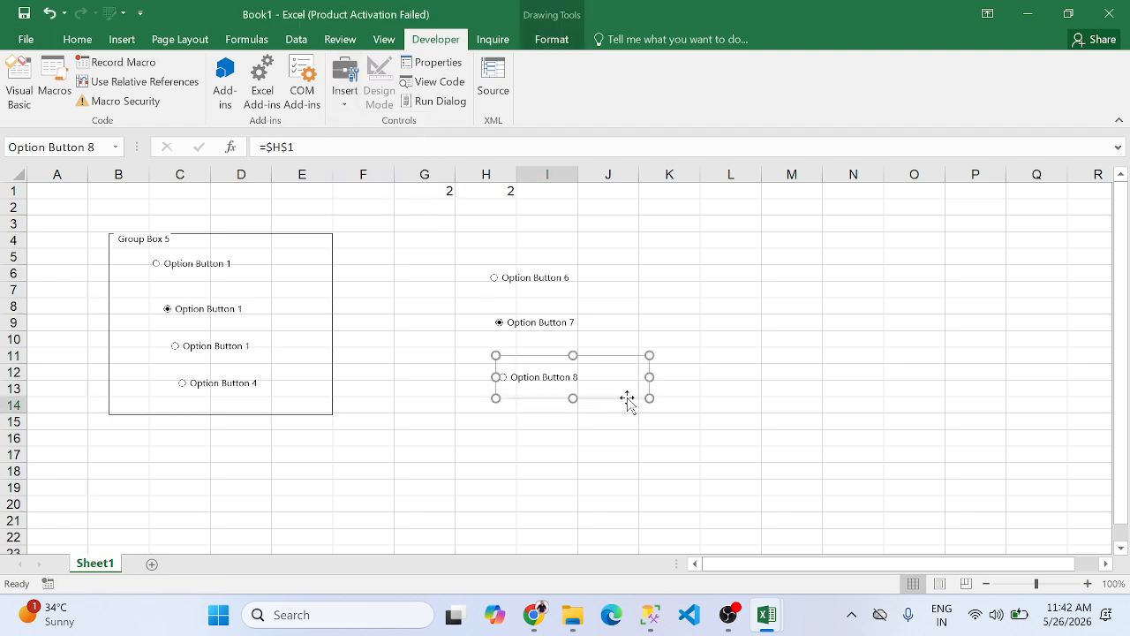
{"action": "left_click", "coordinate": [418, 391]}
{"action": "left_click", "coordinate": [502, 380]}
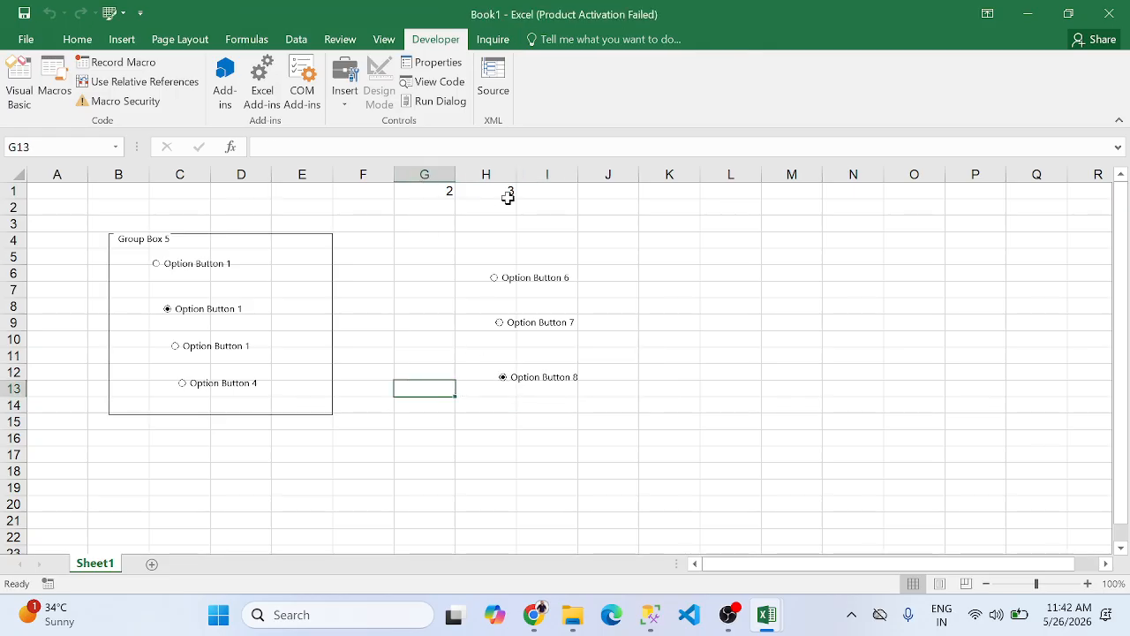
Insert a second group box over about H6:K16, enclosing the three option buttons linked to H1
{"action": "left_click_drag", "start_coordinate": [434, 239], "coordinate": [691, 441]}
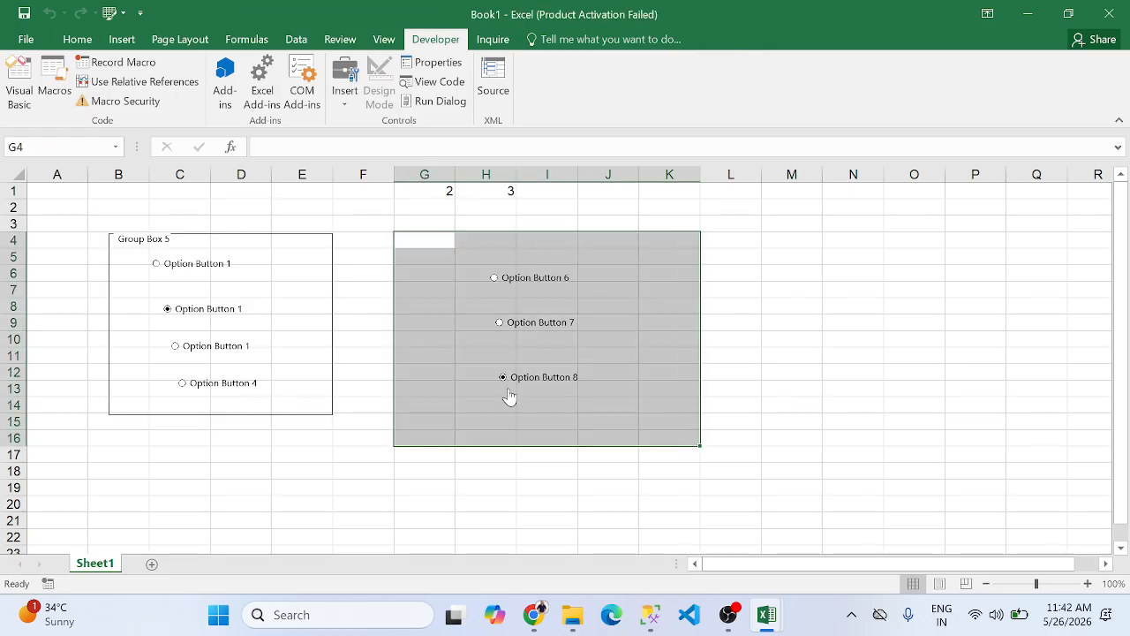
{"action": "left_click", "coordinate": [378, 320]}
{"action": "left_click", "coordinate": [346, 97]}
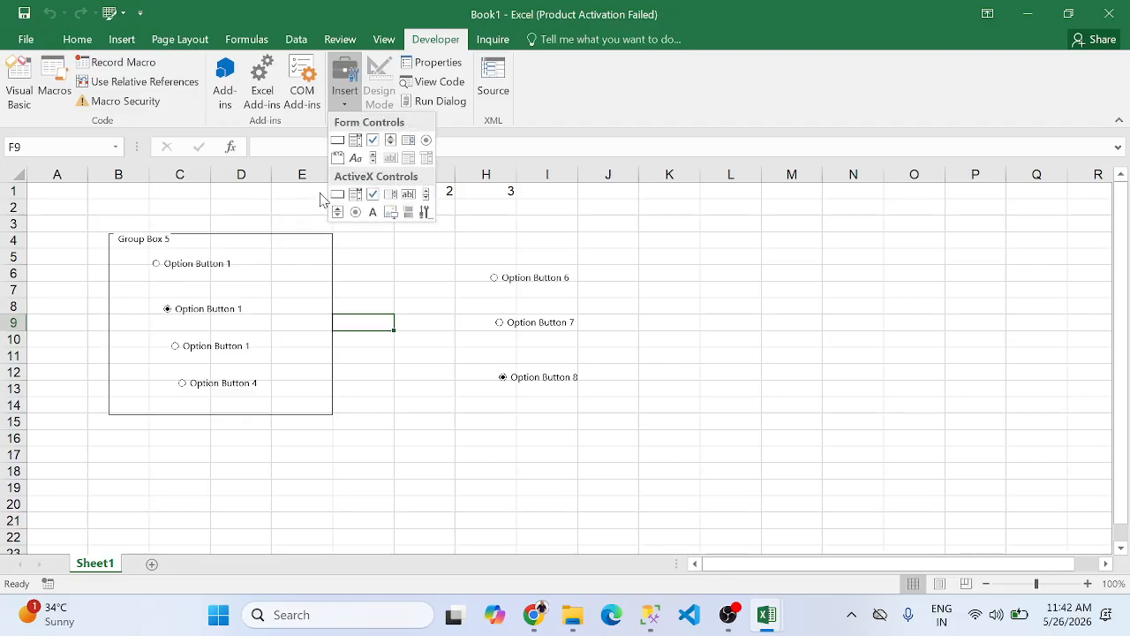
{"action": "left_click", "coordinate": [337, 157]}
{"action": "left_click_drag", "start_coordinate": [460, 263], "coordinate": [697, 434]}
{"action": "left_click", "coordinate": [885, 355]}
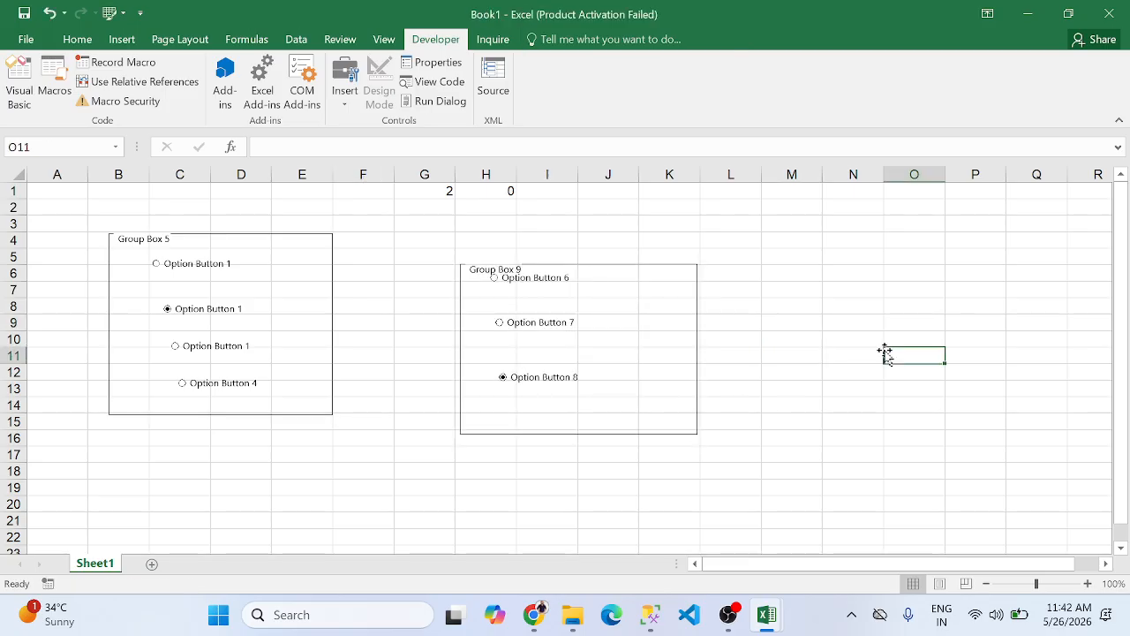
{"action": "left_click", "coordinate": [347, 105]}
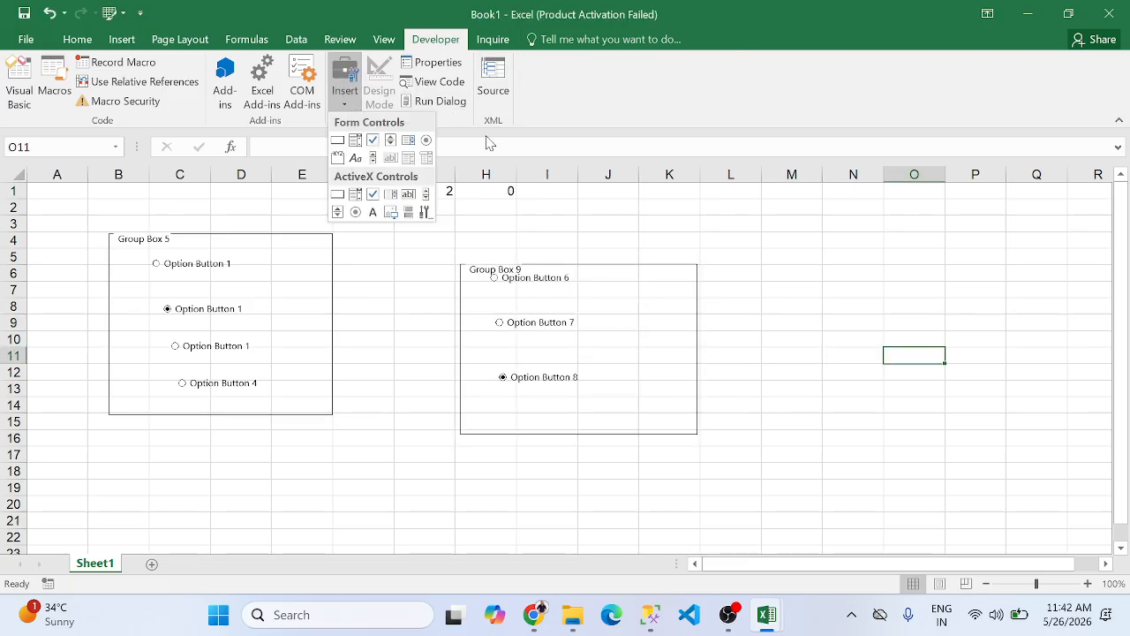
{"action": "left_click", "coordinate": [898, 353]}
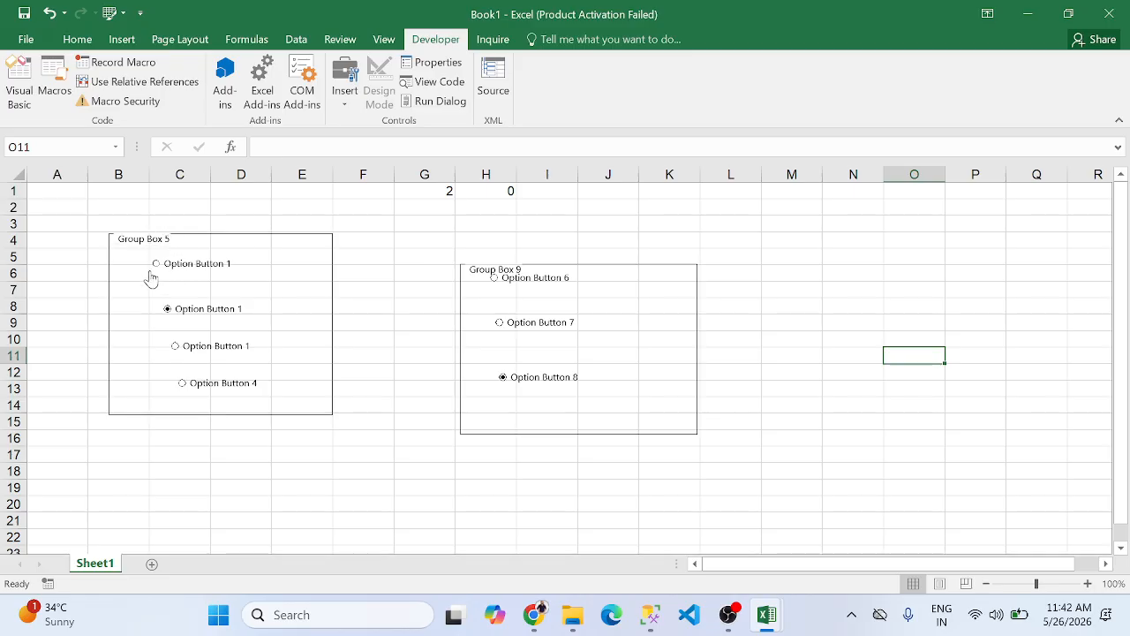
{"action": "left_click", "coordinate": [416, 176]}
{"action": "left_click", "coordinate": [403, 290]}
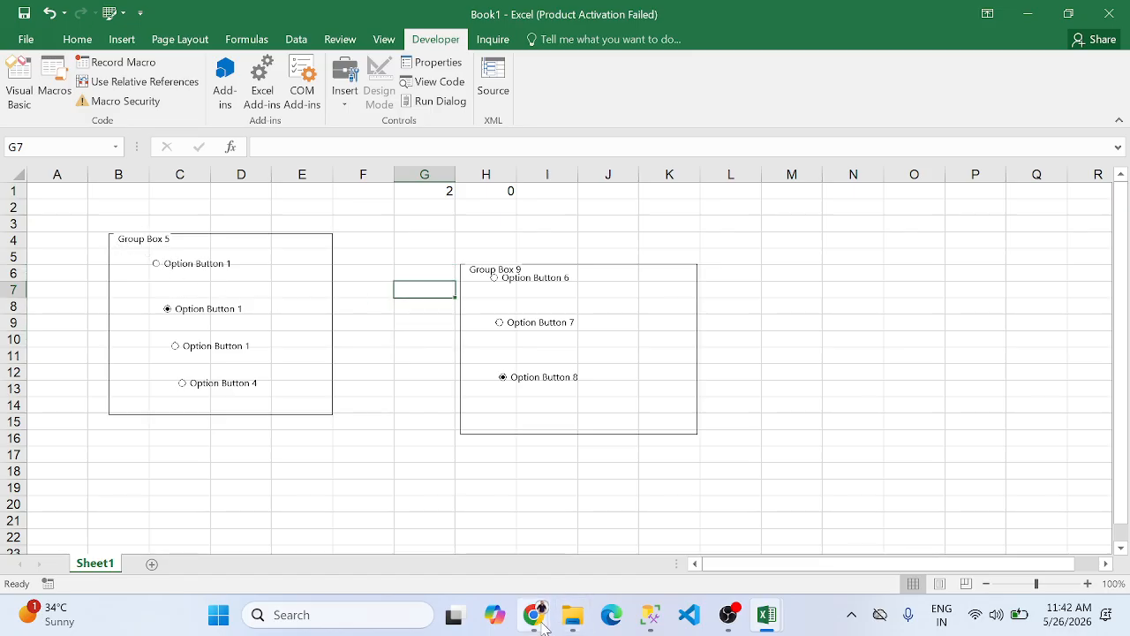
Switch to the SQL Question Set chat in Chrome and copy question 11, "Display customers from Germany AND city Berlin."
{"action": "mouse_move", "coordinate": [535, 615]}
{"action": "left_click", "coordinate": [450, 528]}
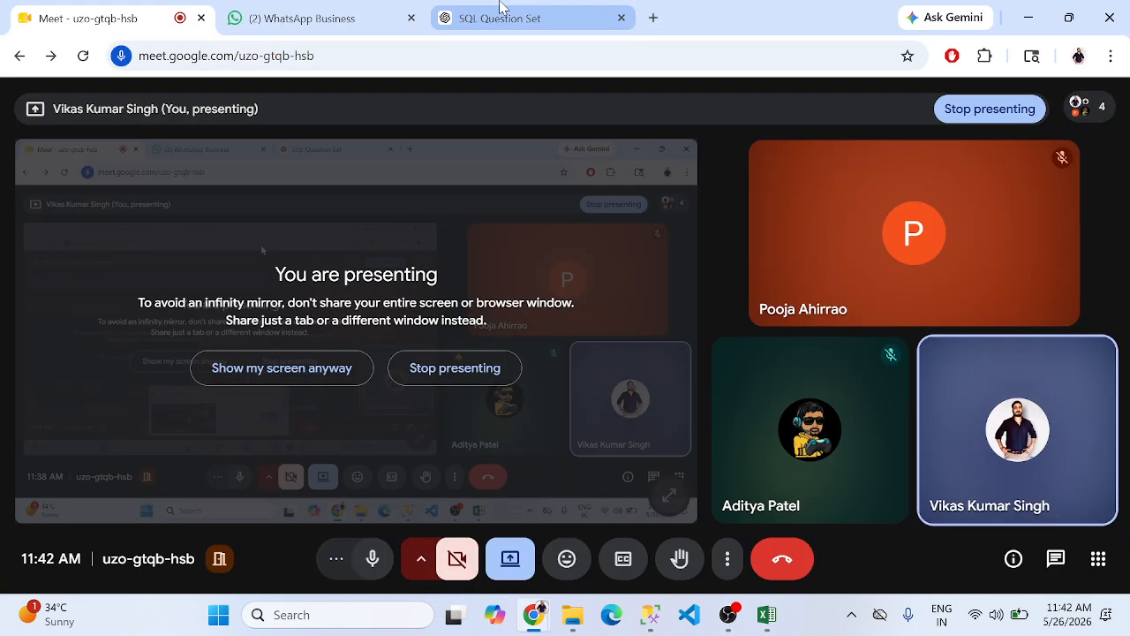
{"action": "left_click", "coordinate": [506, 11]}
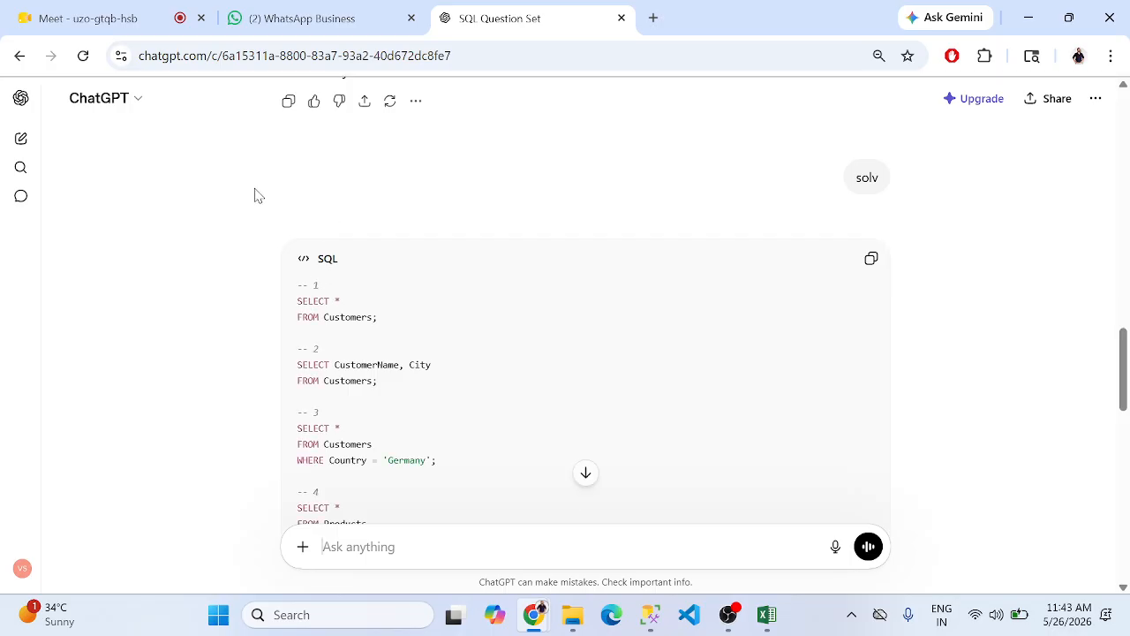
{"action": "scroll", "coordinate": [254, 195], "scroll_direction": "up", "scroll_amount": 3}
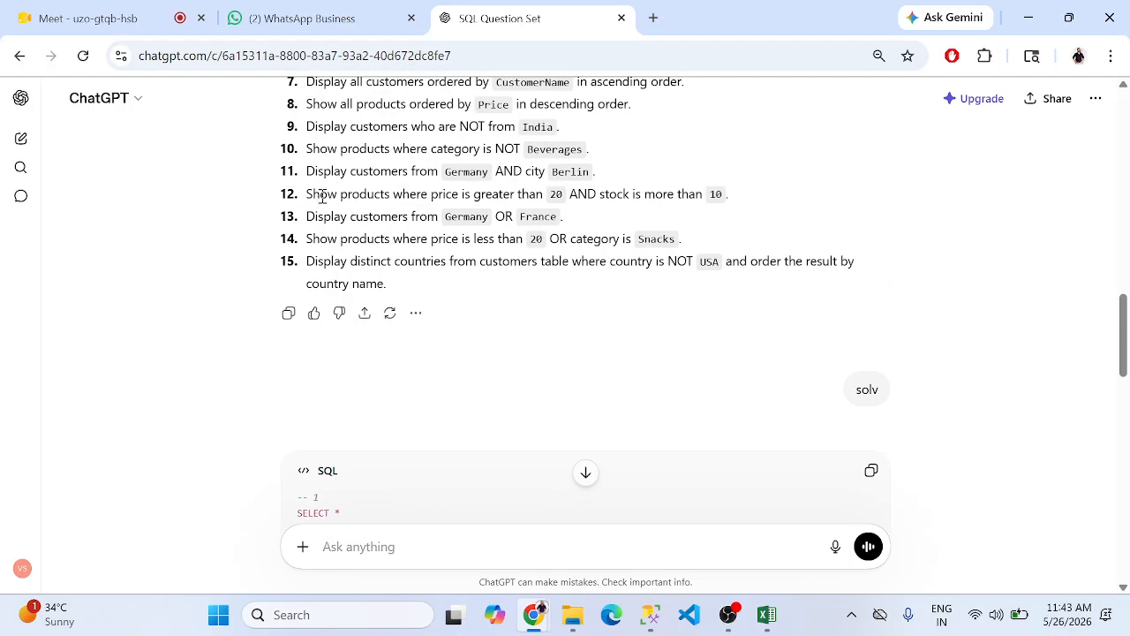
{"action": "left_click_drag", "start_coordinate": [305, 174], "coordinate": [616, 182]}
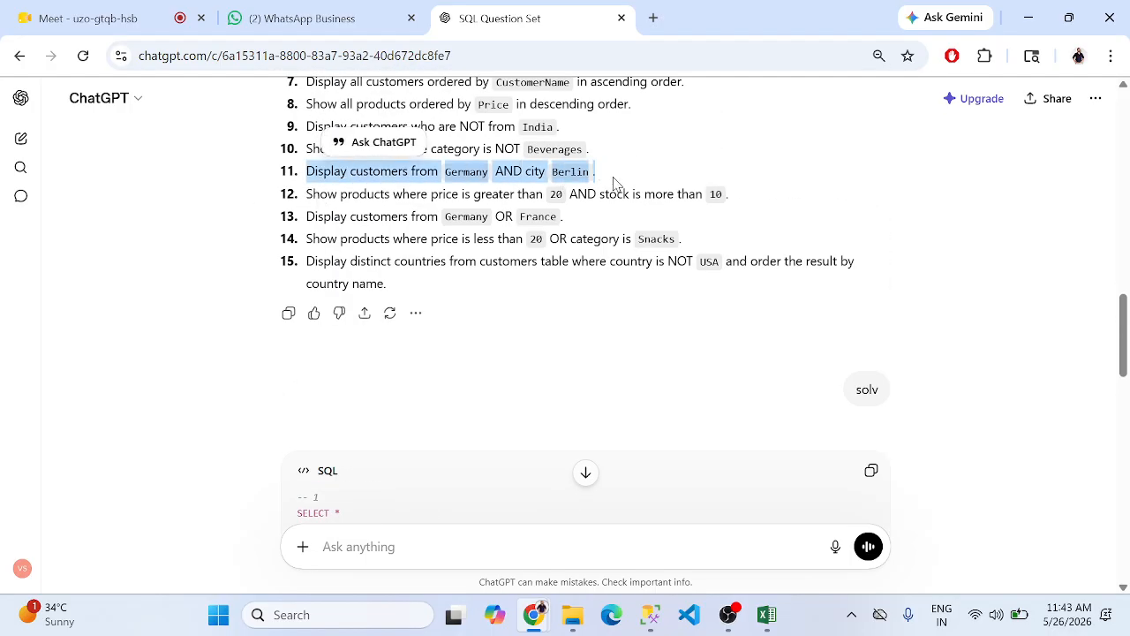
Return to Excel and replace the caption of Group Box 5 with "Display customers from Germany AND city Berlin."
{"action": "key", "text": "alt+Tab"}
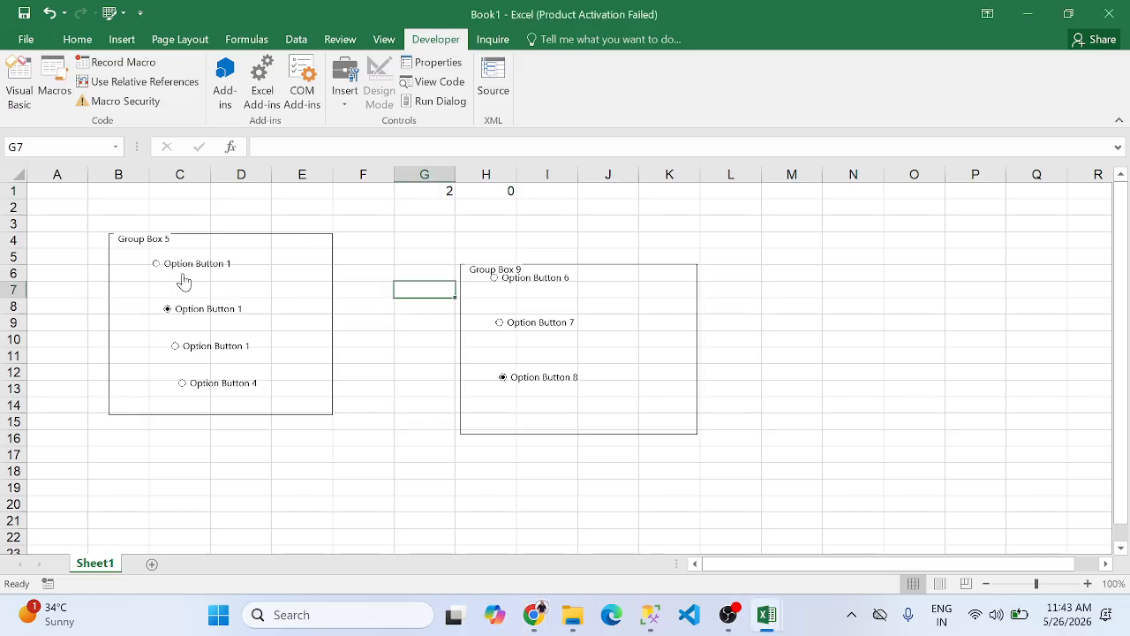
{"action": "left_click", "coordinate": [139, 237]}
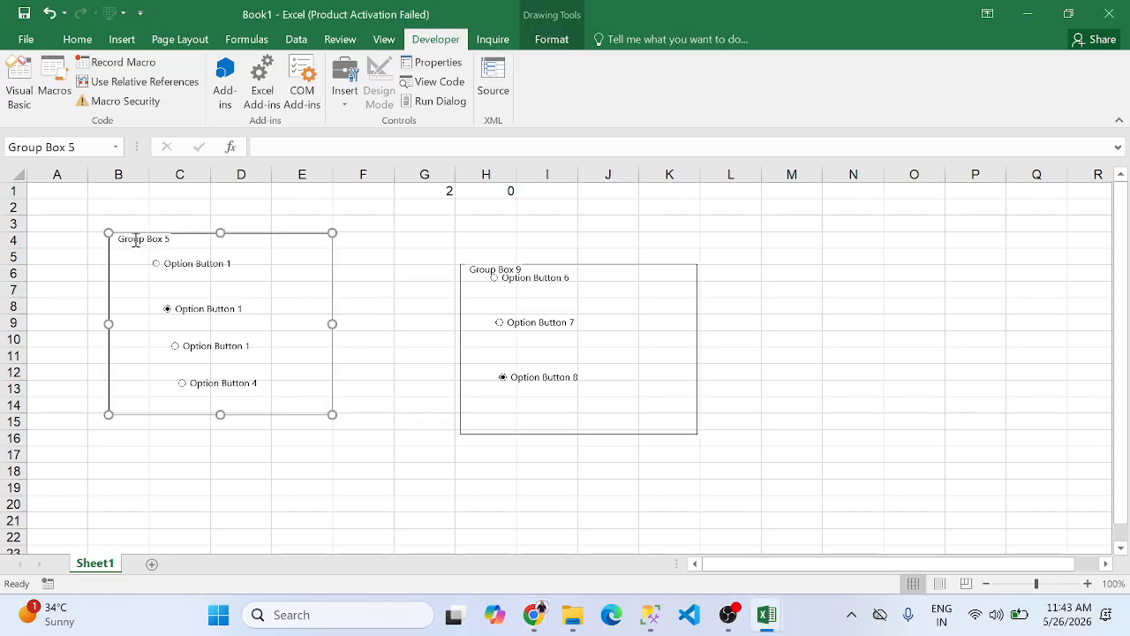
{"action": "left_click", "coordinate": [135, 240]}
{"action": "triple_click", "coordinate": [136, 242]}
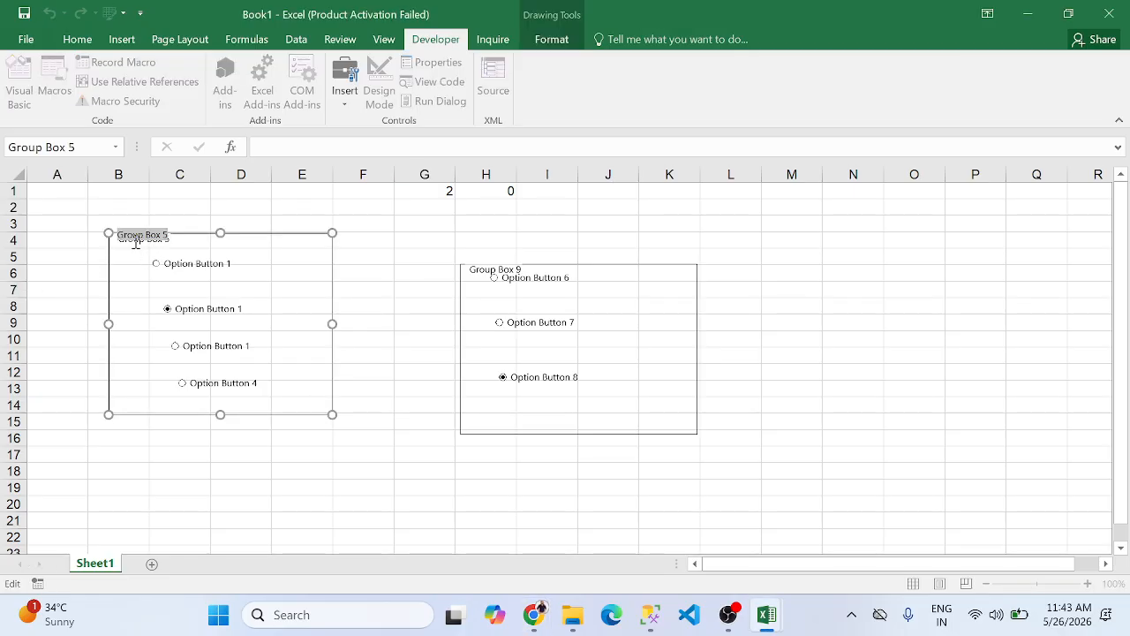
{"action": "type", "text": "ity Berlin."}
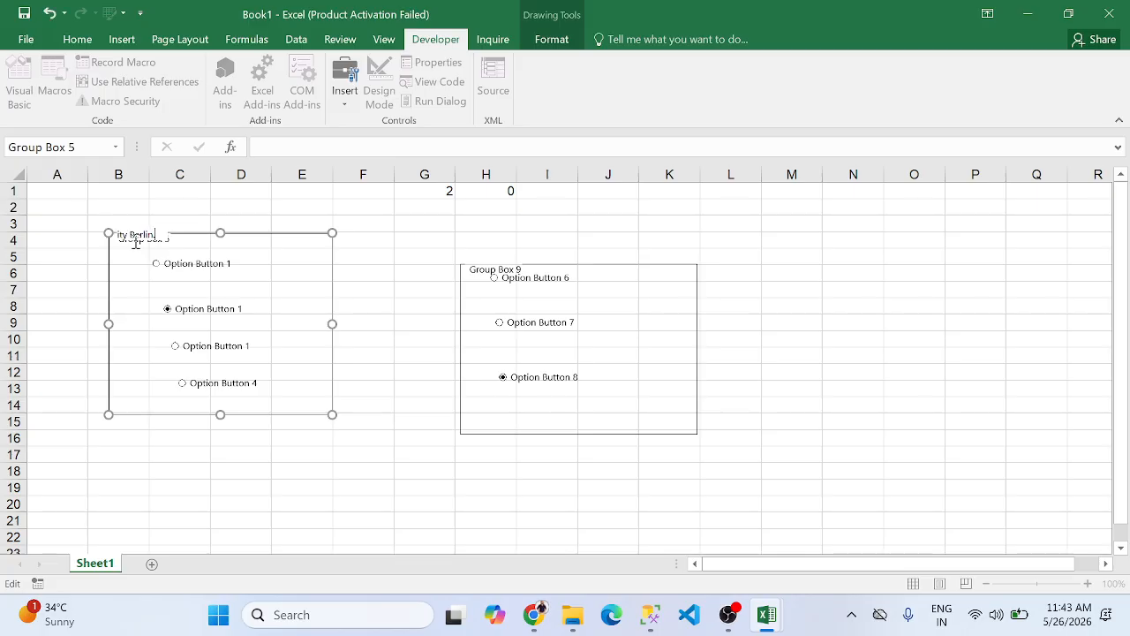
{"action": "left_click", "coordinate": [419, 337]}
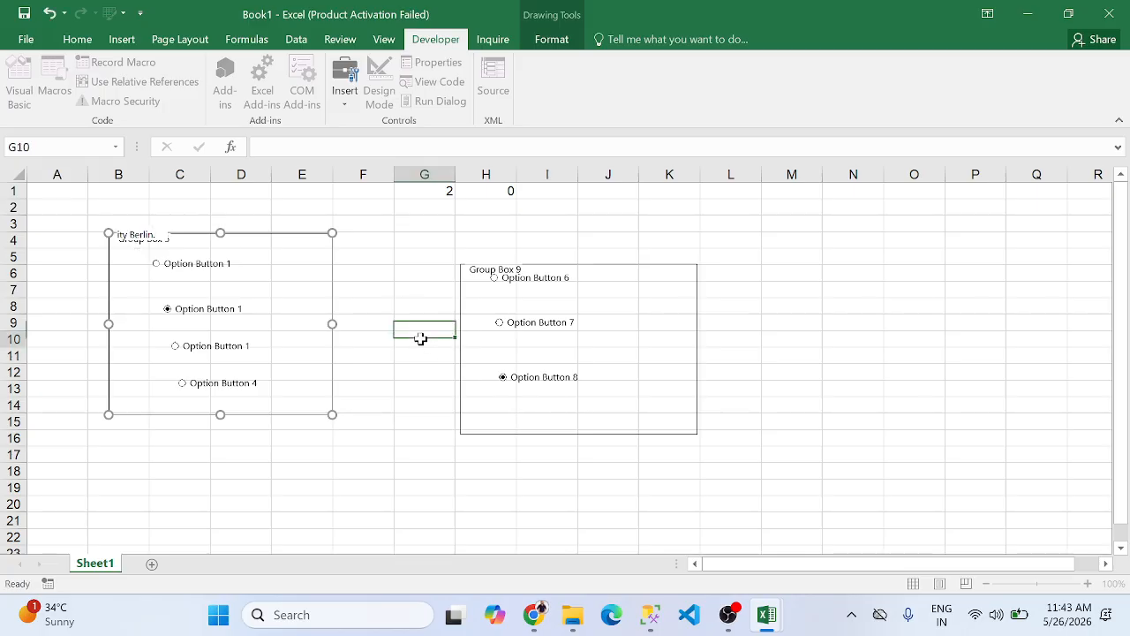
{"action": "left_click", "coordinate": [329, 416]}
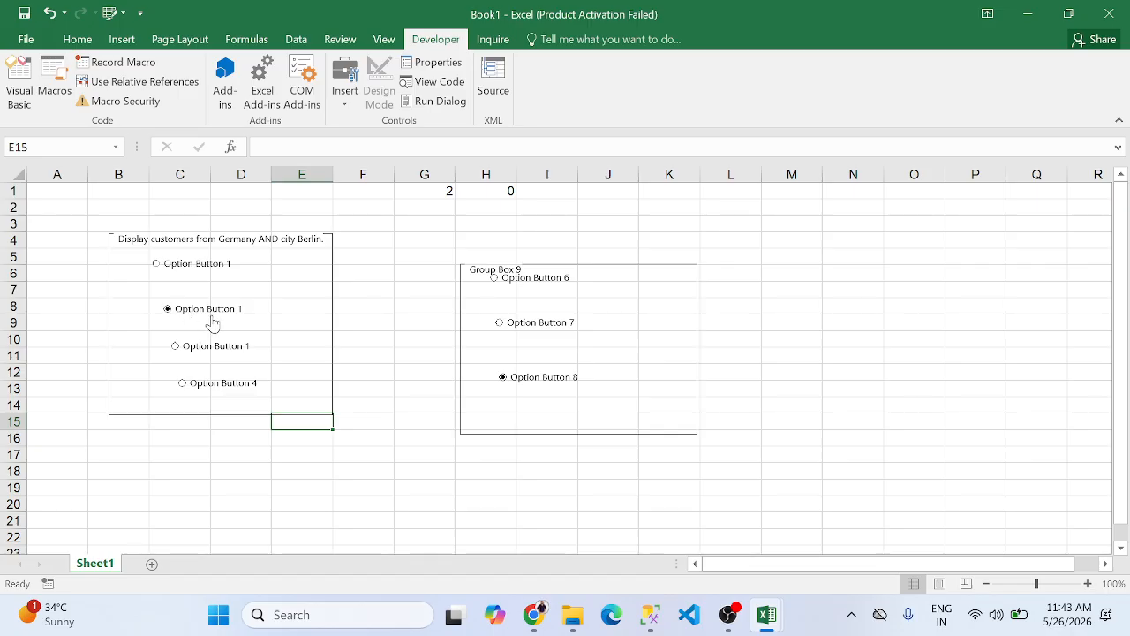
Enter 2 in cell F1 as the correct answer number for the question
{"action": "left_click", "coordinate": [386, 190]}
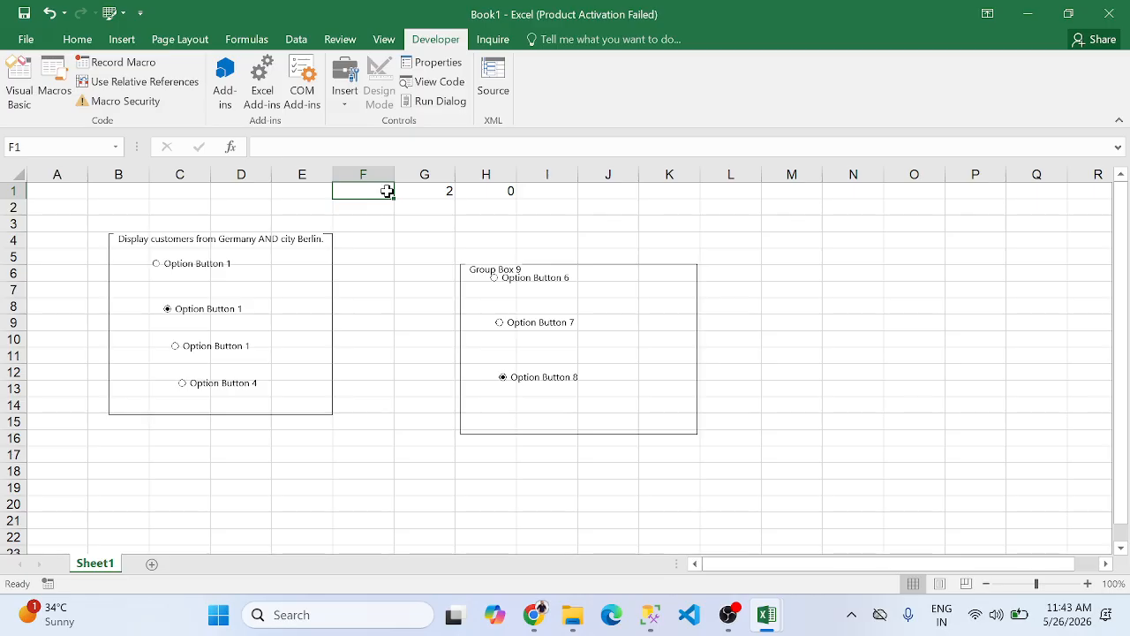
{"action": "type", "text": "A"}
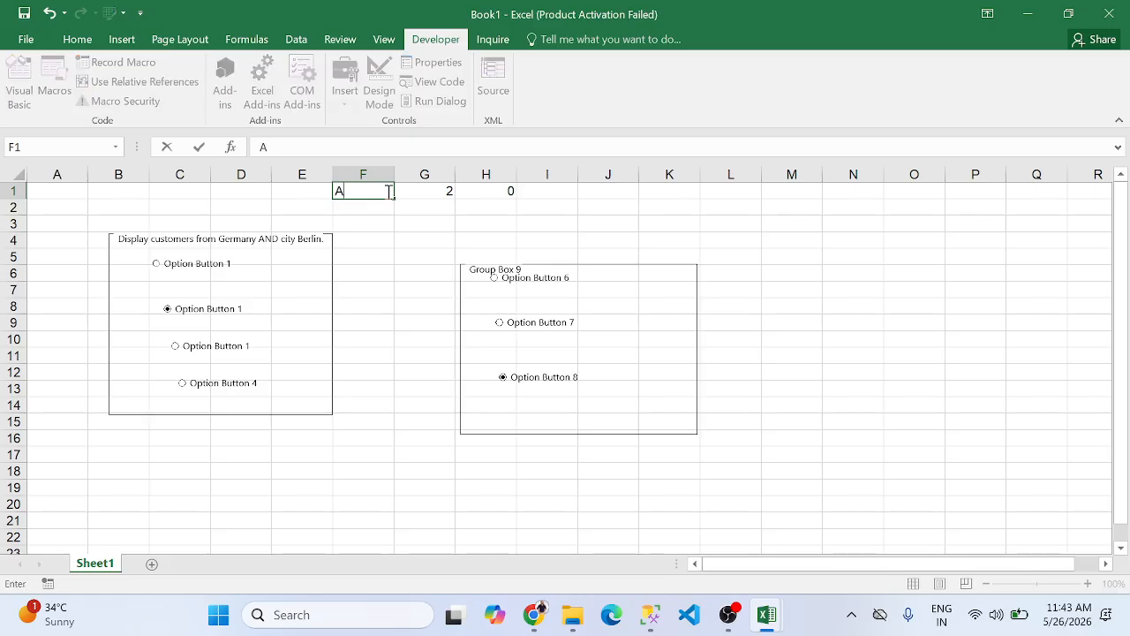
{"action": "type", "text": "n"}
{"action": "key", "text": "Escape"}
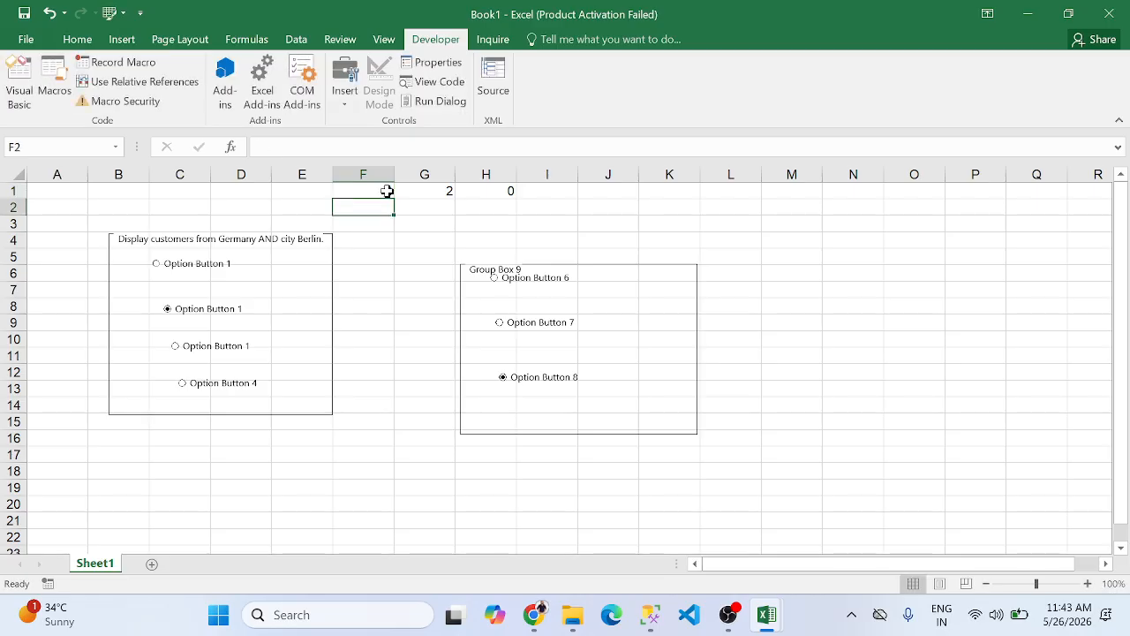
Replace the content of H1 with the formula =F1=G1 to compare the answer with the selected option
{"action": "left_click", "coordinate": [503, 189]}
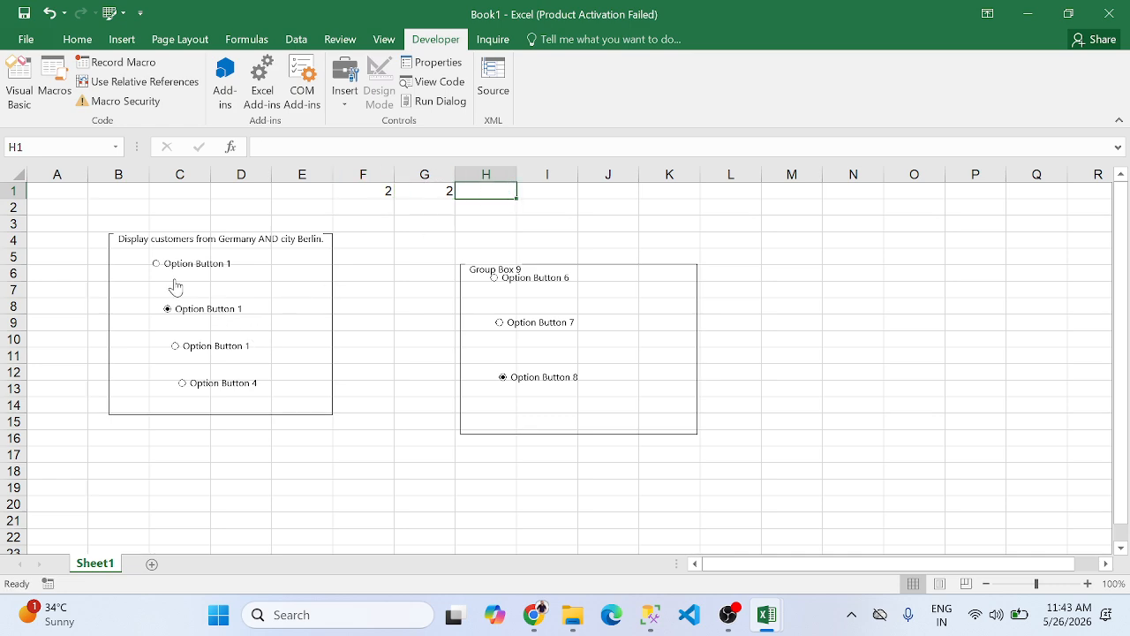
{"action": "type", "text": "="}
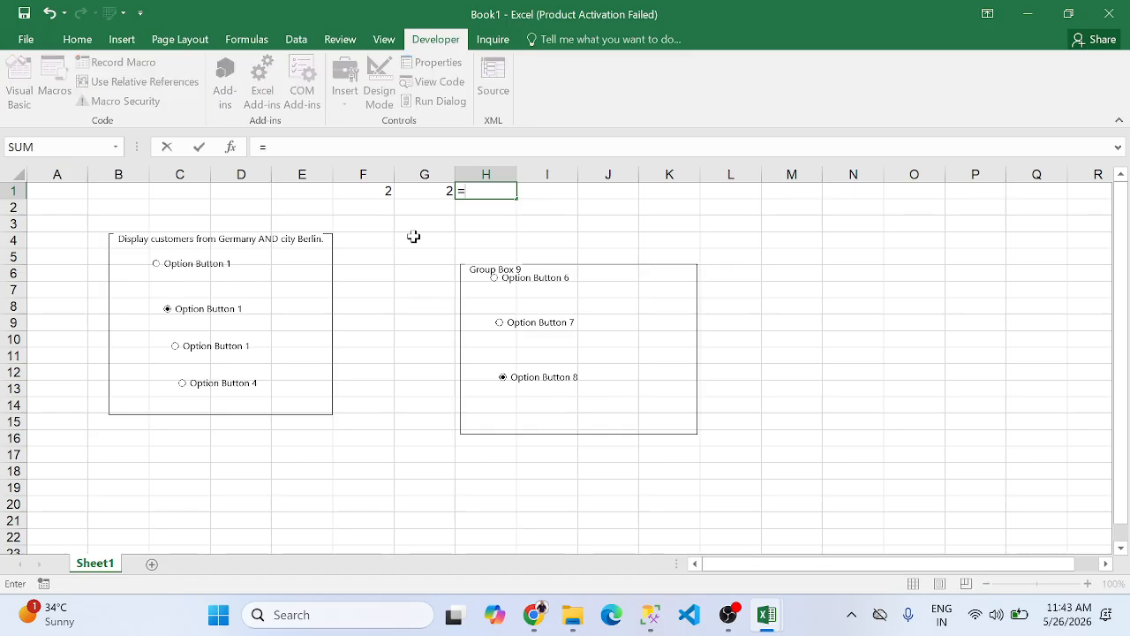
{"action": "left_click", "coordinate": [375, 189]}
{"action": "type", "text": "="}
{"action": "left_click", "coordinate": [409, 191]}
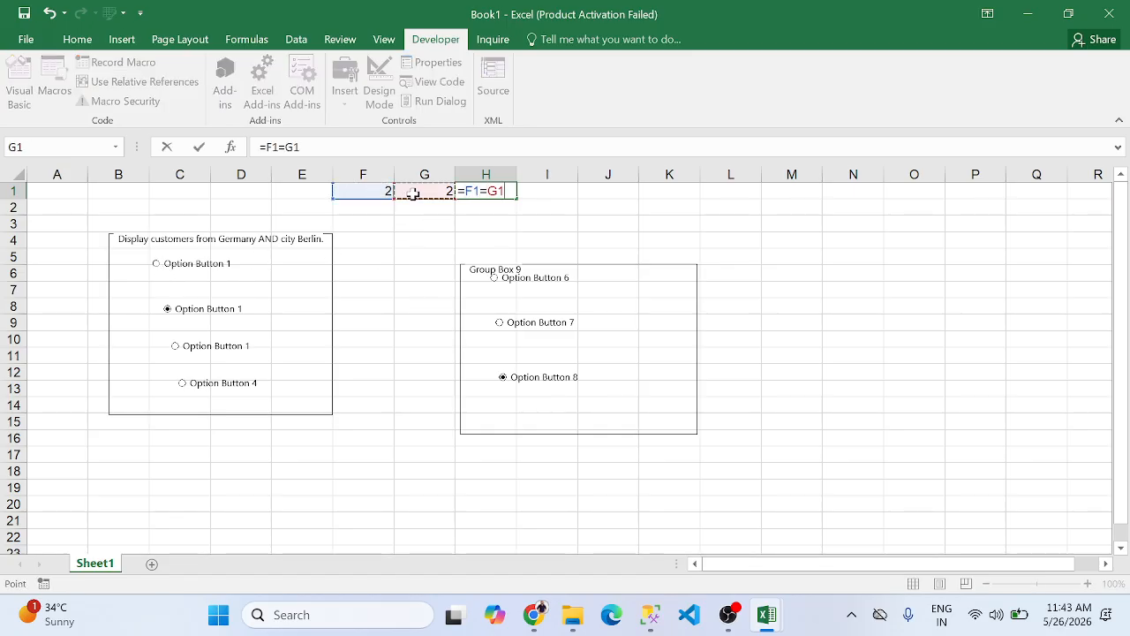
{"action": "key", "text": "Return"}
Test the comparison in H1 by selecting each of the four option buttons in the question's group box, ending on the fourth
{"action": "left_click", "coordinate": [164, 266]}
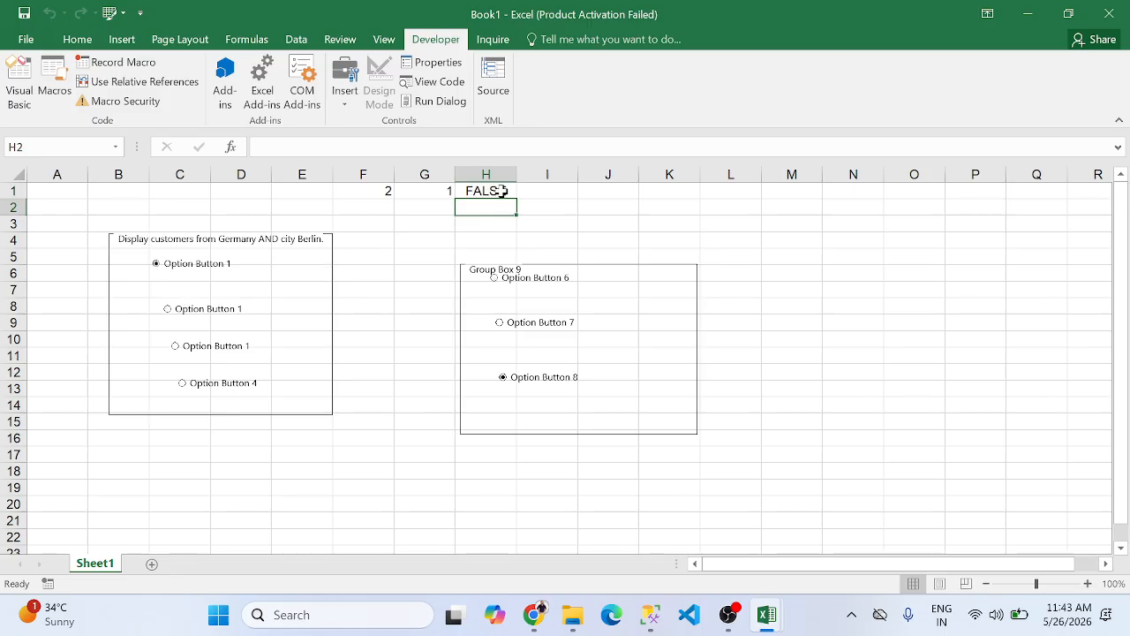
{"action": "left_click", "coordinate": [161, 309]}
{"action": "left_click", "coordinate": [230, 345]}
{"action": "left_click", "coordinate": [250, 390]}
Close the Book1 workbook without saving its changes
{"action": "double_click", "coordinate": [947, 287]}
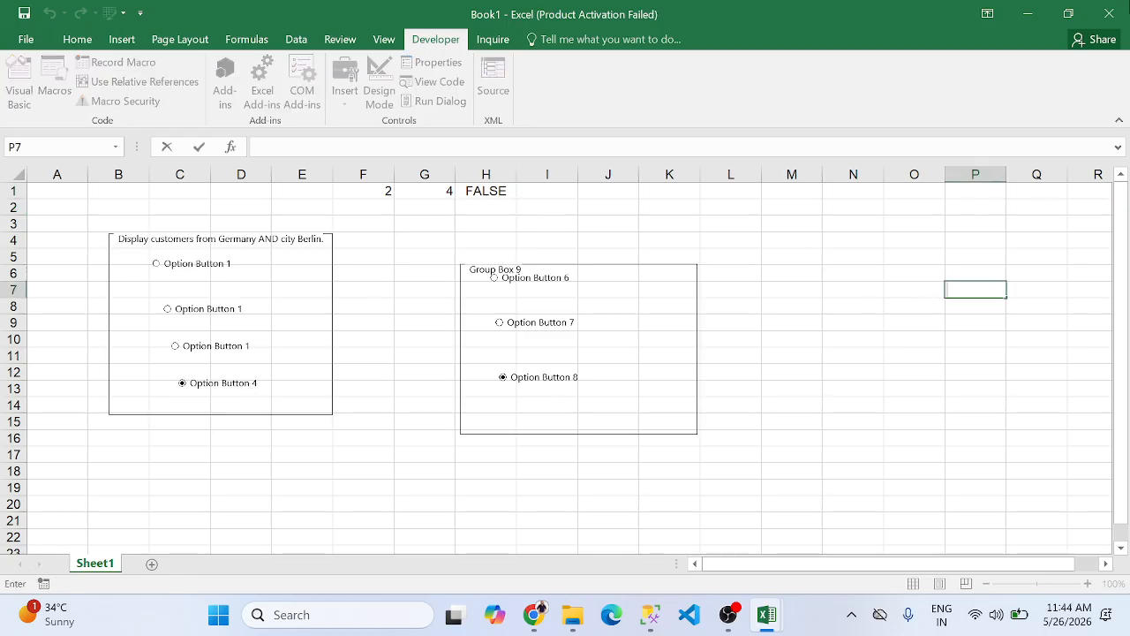
{"action": "left_click", "coordinate": [1109, 13]}
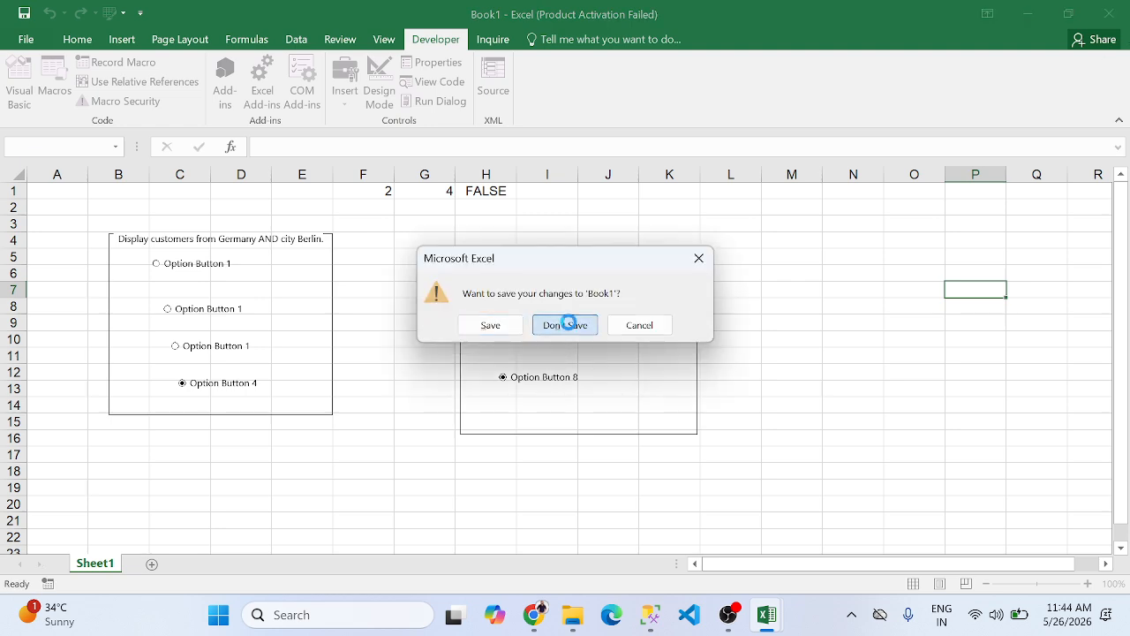
{"action": "left_click", "coordinate": [565, 325]}
Open the Scroll Bar sheet of the Form Controls workbook and inspect the OFFSET formula in H12
{"action": "left_click", "coordinate": [605, 562]}
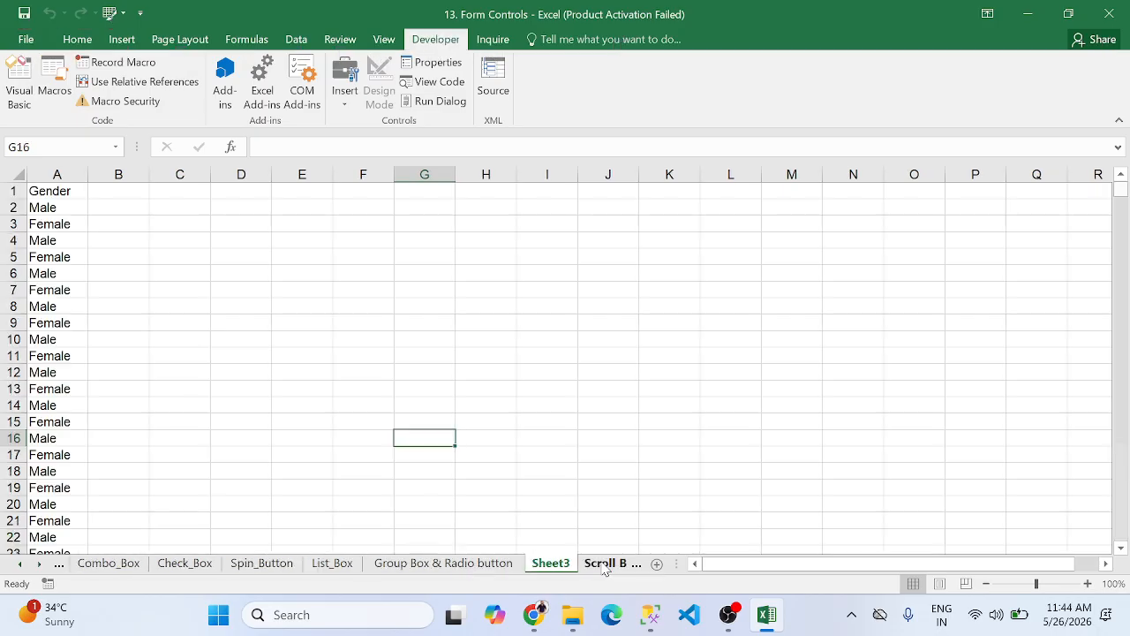
{"action": "left_click", "coordinate": [607, 563]}
{"action": "left_click", "coordinate": [569, 394]}
{"action": "left_click", "coordinate": [688, 440]}
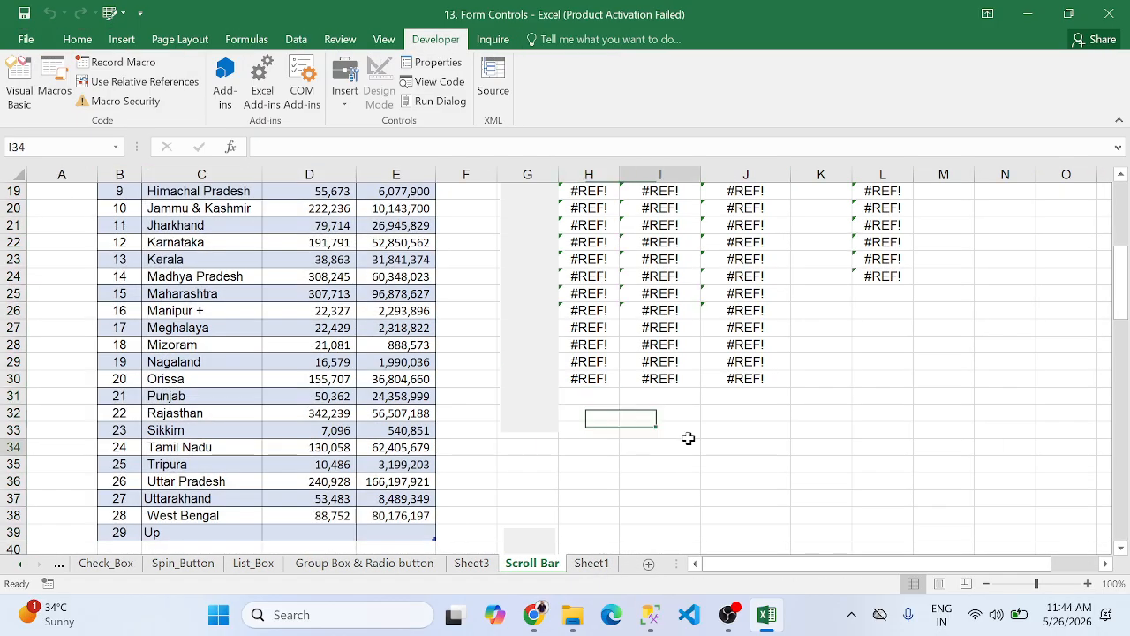
{"action": "key", "text": "ctrl+Up"}
{"action": "key", "text": "ctrl+Up"}
{"action": "key", "text": "ctrl+Up"}
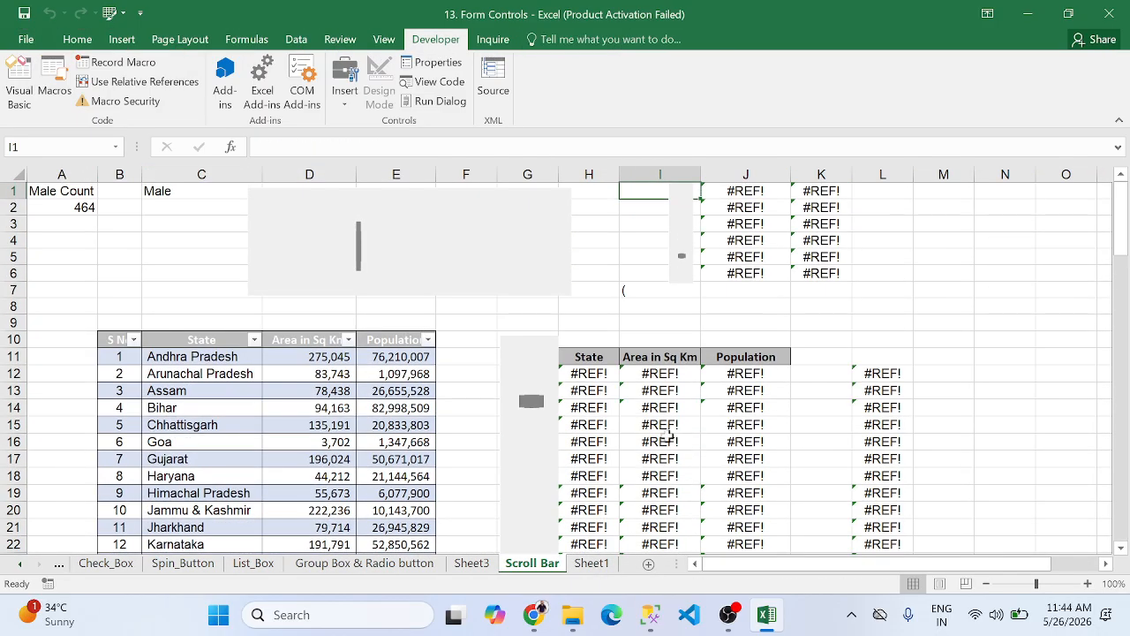
{"action": "left_click", "coordinate": [585, 375]}
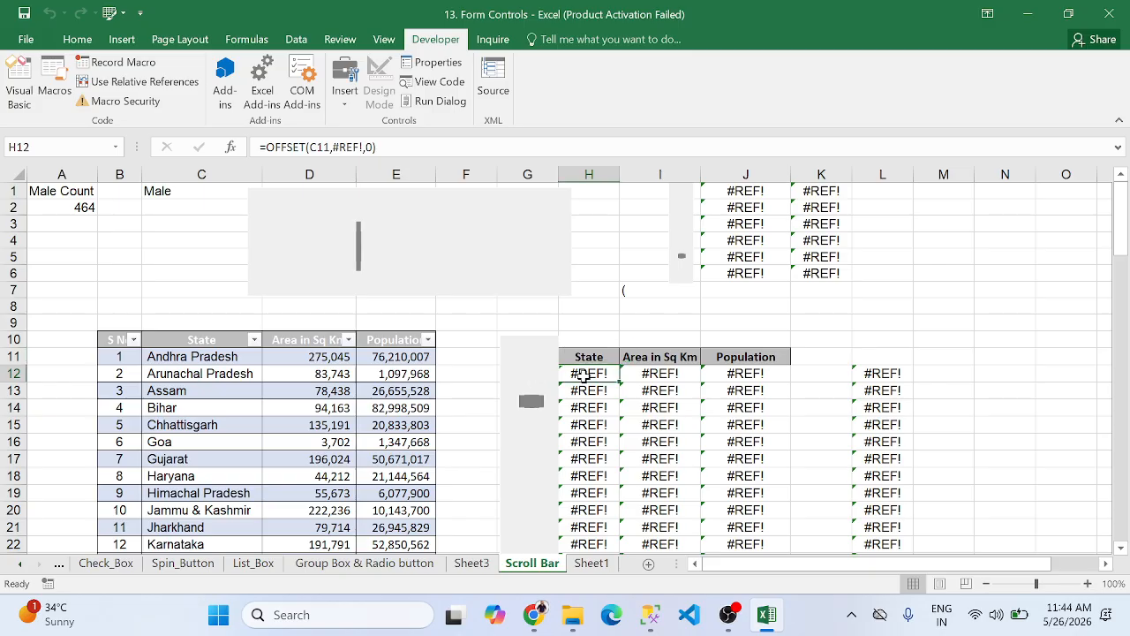
{"action": "double_click", "coordinate": [584, 375]}
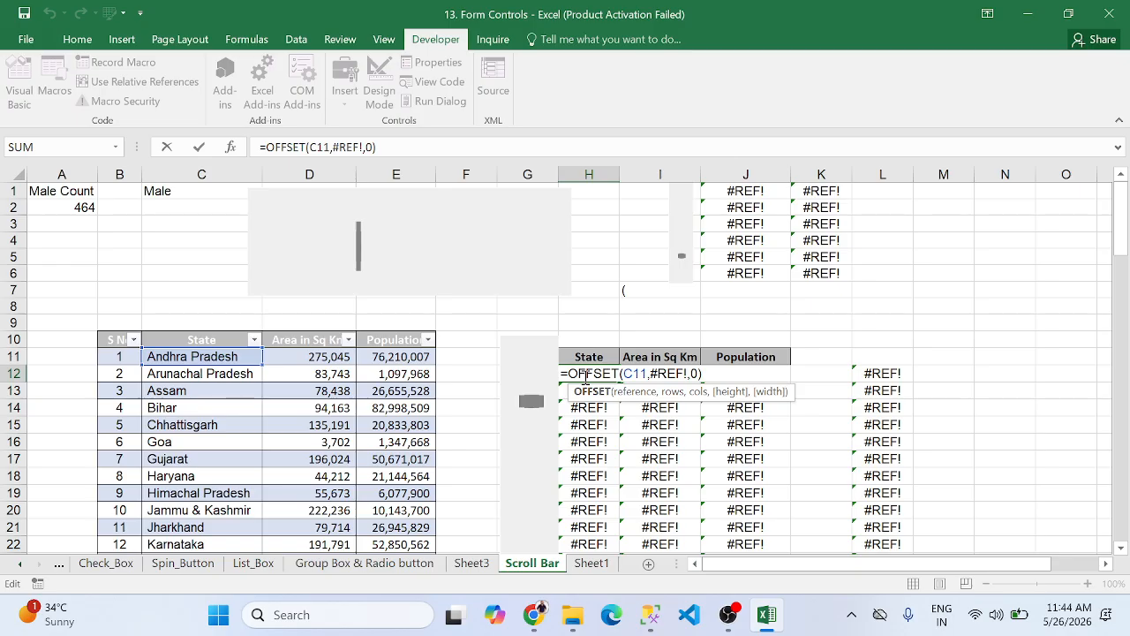
{"action": "key", "text": "Escape"}
Examine the states table on the Scroll Bar sheet, its S No, State, Area in Sq Km and Population columns, and the area beside it
{"action": "left_click", "coordinate": [225, 389]}
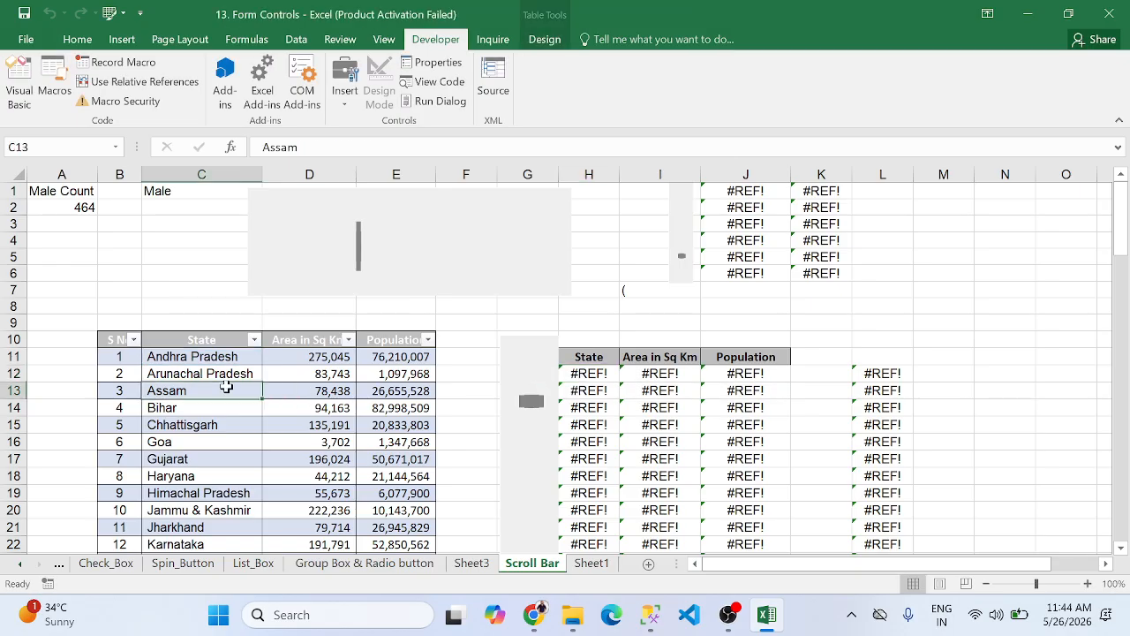
{"action": "left_click", "coordinate": [82, 333]}
{"action": "key", "text": "Right"}
{"action": "key", "text": "Right"}
{"action": "key", "text": "Left"}
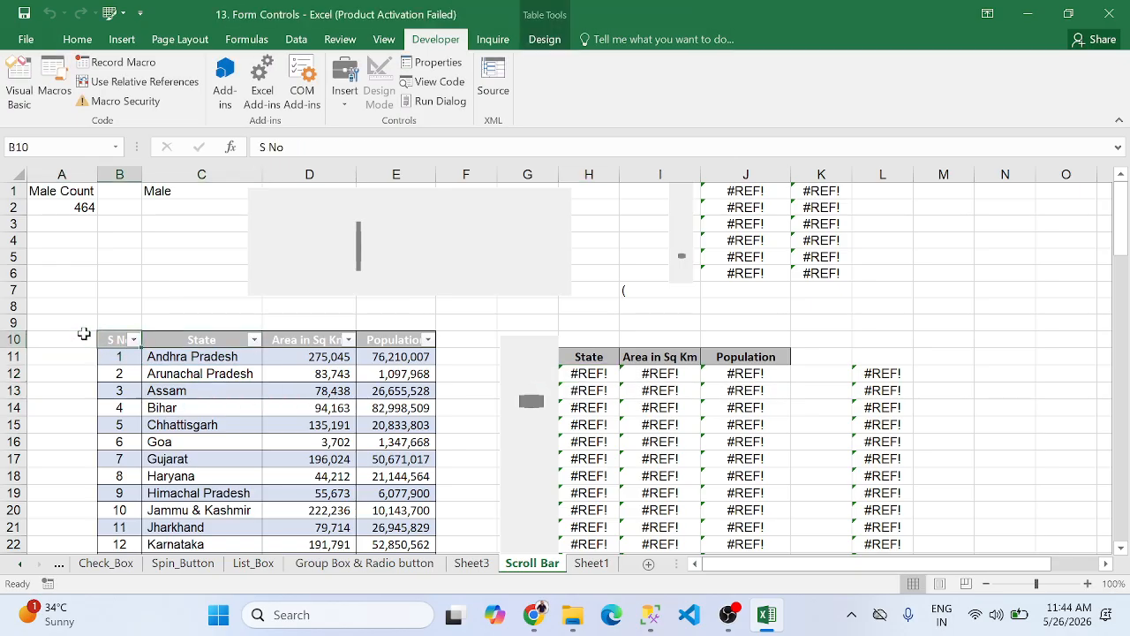
{"action": "key", "text": "ctrl+Down"}
{"action": "key", "text": "ctrl+Up"}
{"action": "key", "text": "Right"}
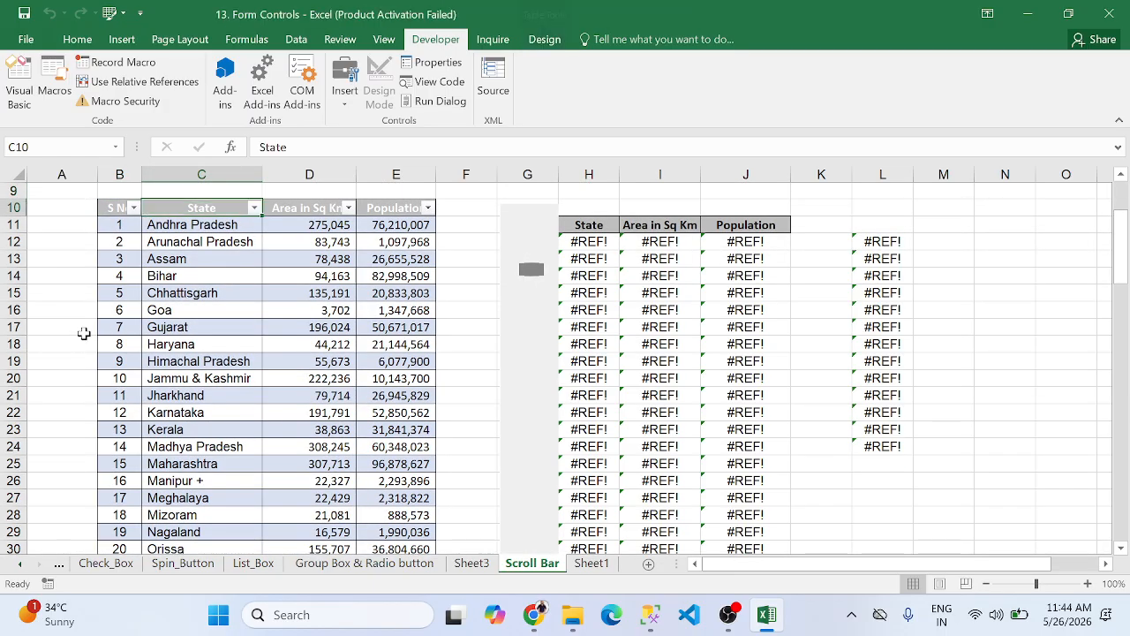
{"action": "key", "text": "Right"}
{"action": "key", "text": "Right"}
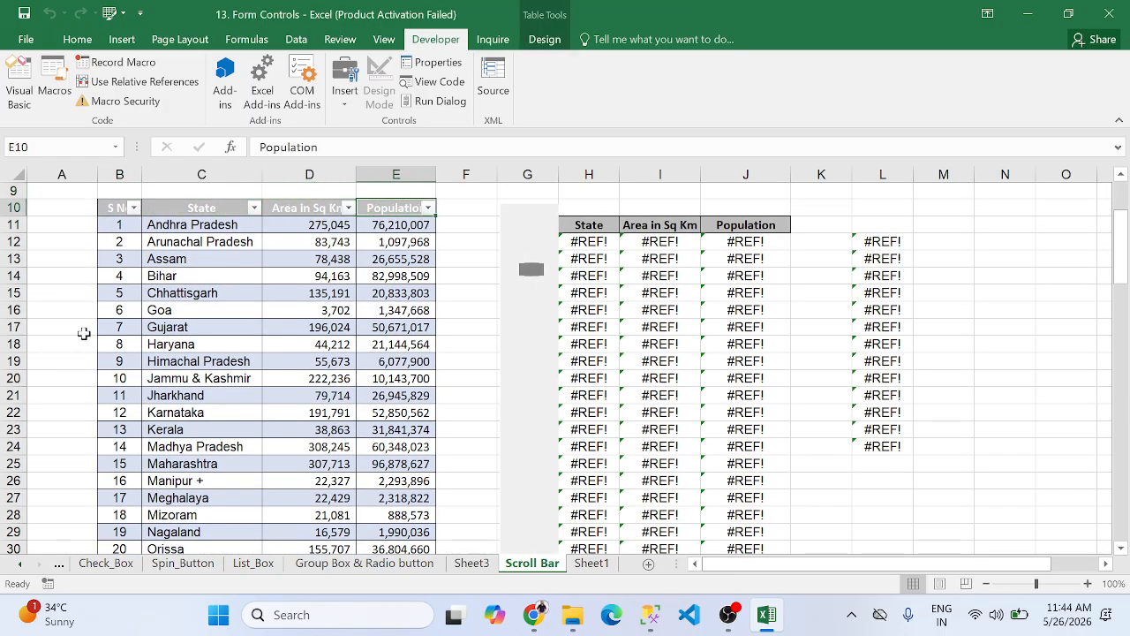
{"action": "key", "text": "Right"}
{"action": "key", "text": "Right"}
{"action": "key", "text": "Right"}
{"action": "key", "text": "Right"}
{"action": "key", "text": "Right"}
{"action": "key", "text": "Right"}
{"action": "key", "text": "Right"}
{"action": "key", "text": "Right"}
{"action": "key", "text": "Right"}
{"action": "key", "text": "Right"}
{"action": "key", "text": "Right"}
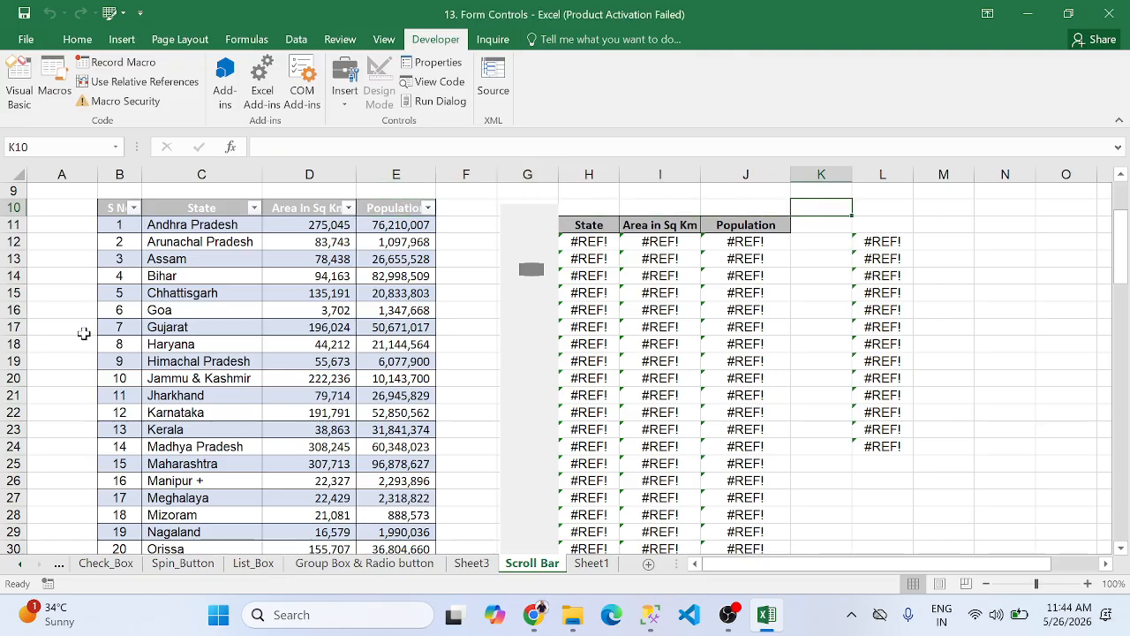
Add an outside border around the empty range N11:Q17 beside the existing tables
{"action": "key", "text": "Down"}
{"action": "key", "text": "Left"}
{"action": "key", "text": "Left"}
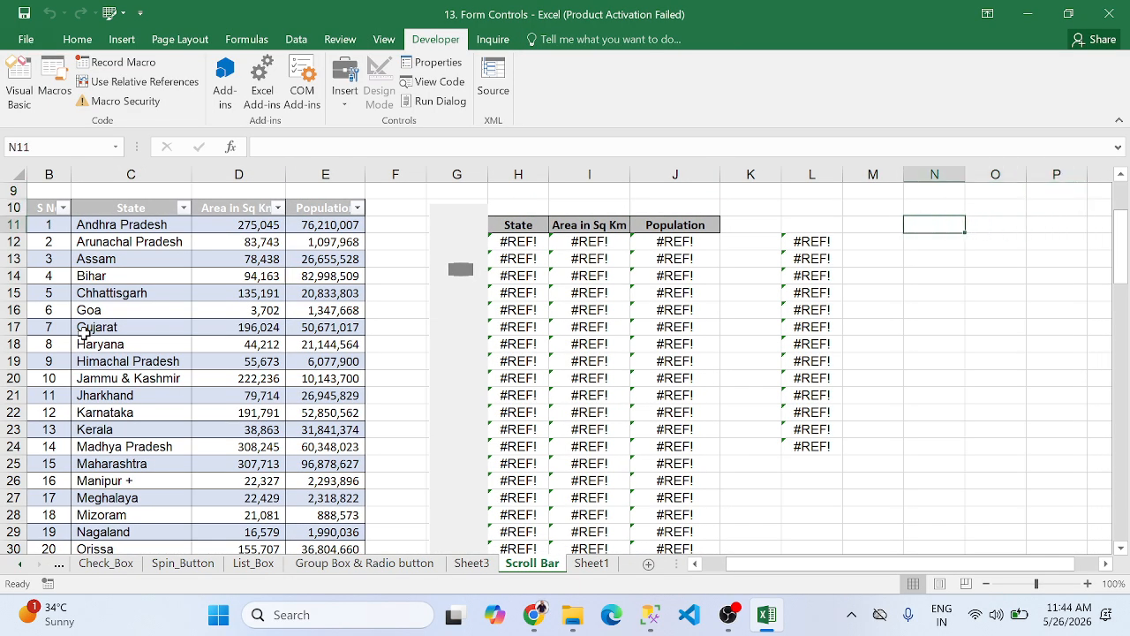
{"action": "key", "text": "shift+Right"}
{"action": "key", "text": "shift+Right"}
{"action": "key", "text": "shift+Right"}
{"action": "key", "text": "shift+Down"}
{"action": "key", "text": "shift+Down"}
{"action": "key", "text": "shift+Down"}
{"action": "key", "text": "shift+Down"}
{"action": "key", "text": "shift+Down"}
{"action": "key", "text": "shift+Down"}
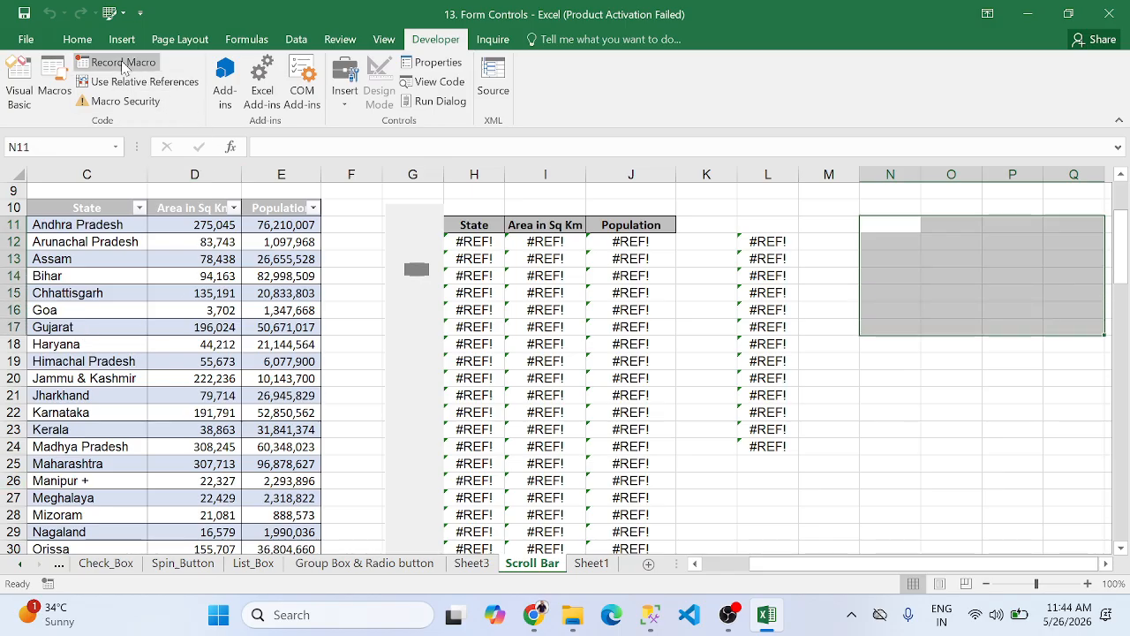
{"action": "left_click", "coordinate": [77, 39]}
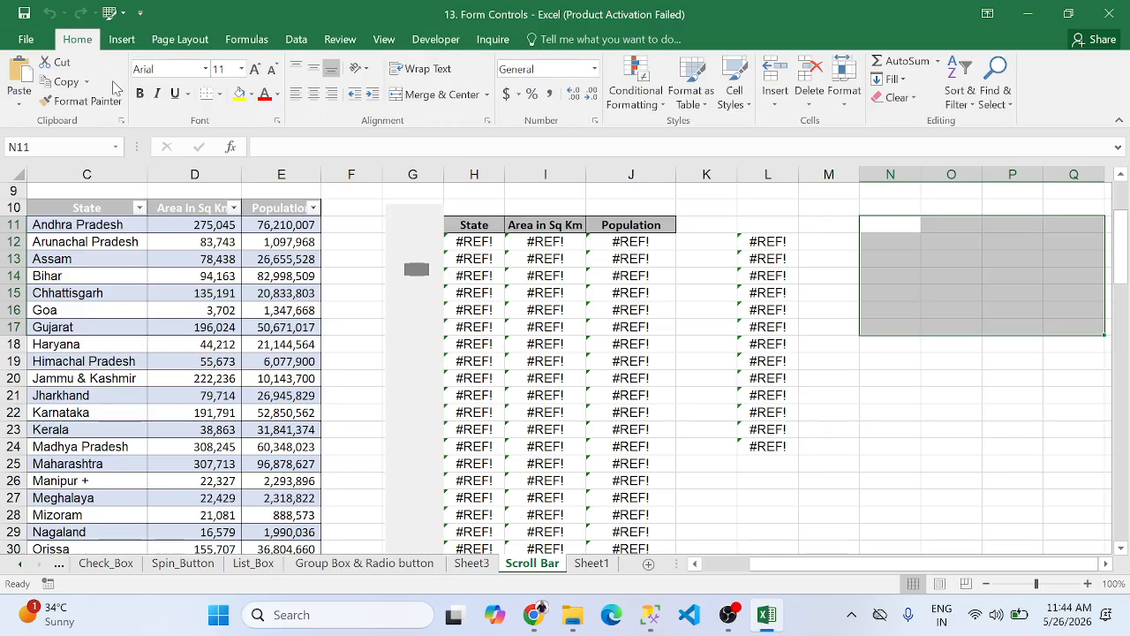
{"action": "left_click", "coordinate": [220, 93]}
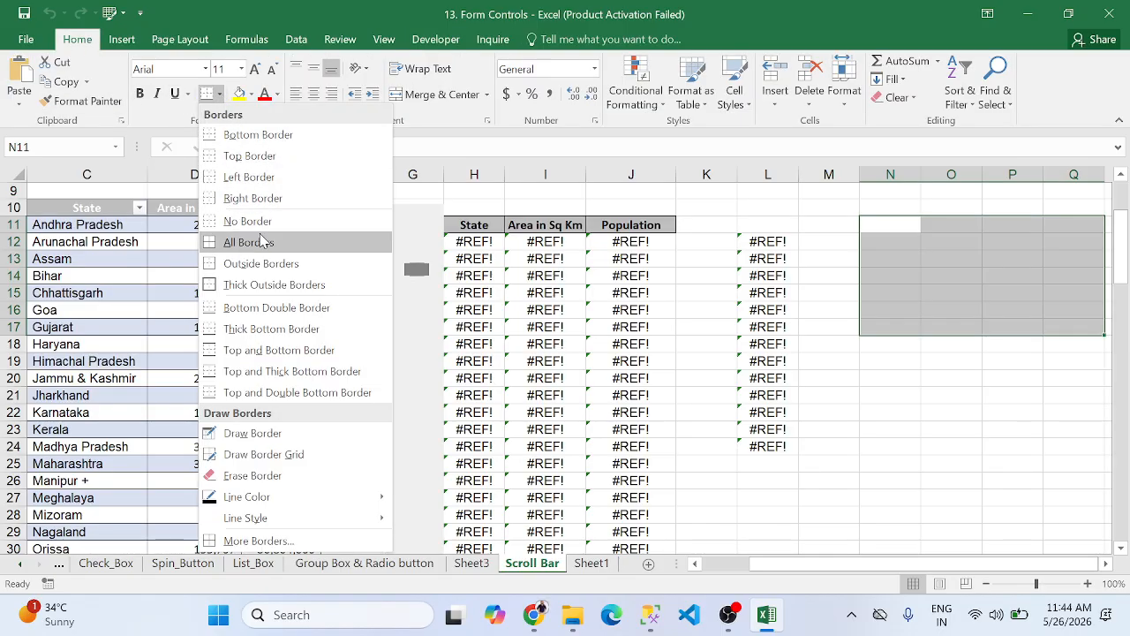
{"action": "left_click", "coordinate": [261, 263]}
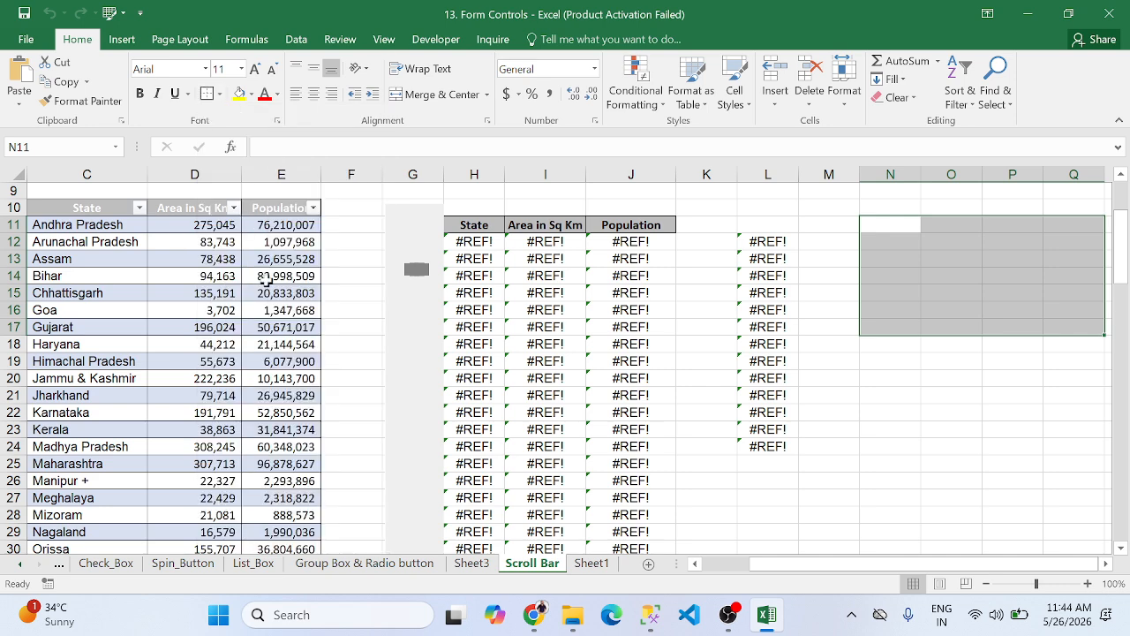
{"action": "left_click", "coordinate": [1008, 384]}
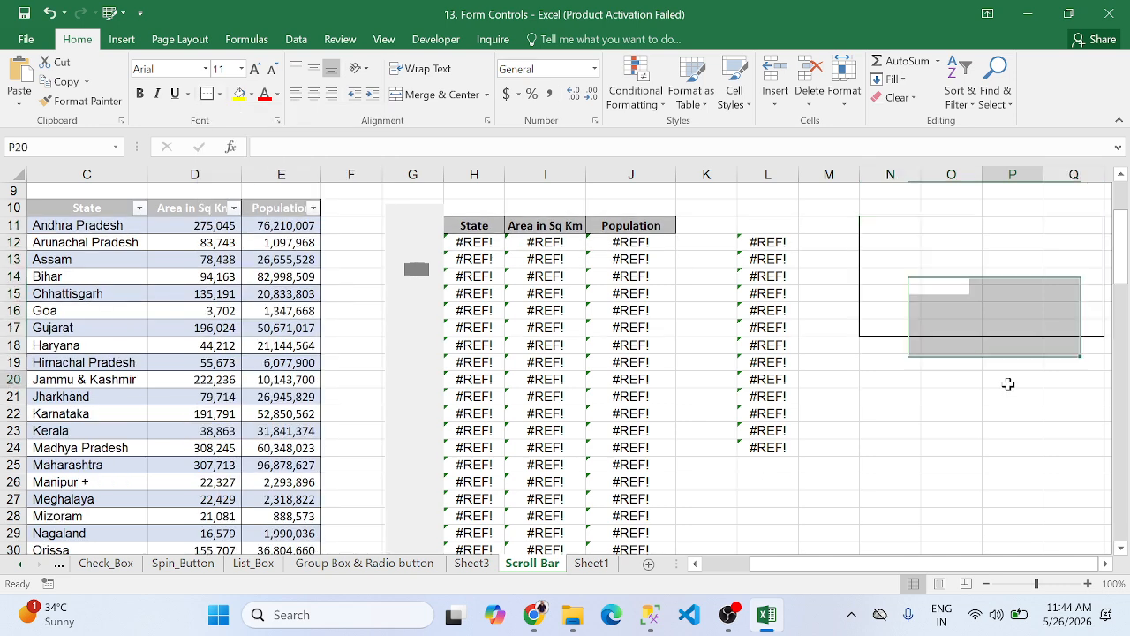
Examine the State column of the source table from Bihar down to its last rows and back up to the headers
{"action": "left_click", "coordinate": [115, 276]}
{"action": "key", "text": "Down"}
{"action": "key", "text": "Down"}
{"action": "key", "text": "Down"}
{"action": "key", "text": "Down"}
{"action": "key", "text": "Down"}
{"action": "key", "text": "Down"}
{"action": "key", "text": "Down"}
{"action": "key", "text": "Down"}
{"action": "key", "text": "Down"}
{"action": "key", "text": "Down"}
{"action": "key", "text": "Down"}
{"action": "key", "text": "Down"}
{"action": "key", "text": "Down"}
{"action": "key", "text": "Down"}
{"action": "key", "text": "Down"}
{"action": "key", "text": "Down"}
{"action": "key", "text": "Down"}
{"action": "key", "text": "Down"}
{"action": "key", "text": "Down"}
{"action": "key", "text": "Down"}
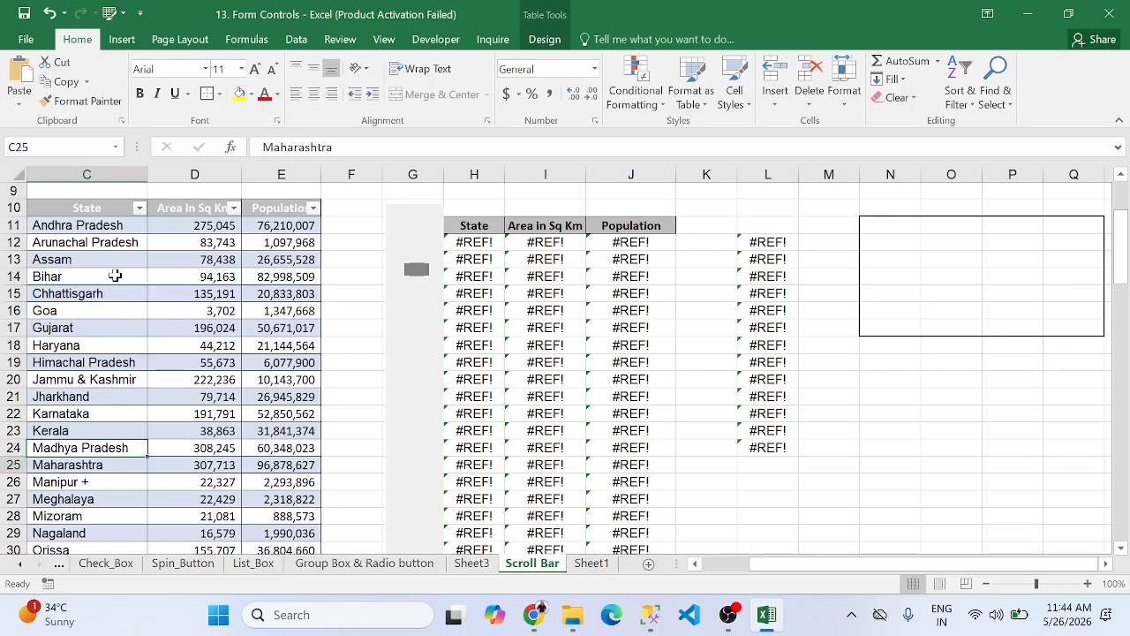
{"action": "key", "text": "Down"}
{"action": "key", "text": "Down"}
{"action": "key", "text": "Down"}
{"action": "key", "text": "Down"}
{"action": "key", "text": "Up"}
{"action": "key", "text": "Up"}
{"action": "key", "text": "Up"}
{"action": "key", "text": "Up"}
{"action": "key", "text": "Up"}
{"action": "key", "text": "Up"}
{"action": "key", "text": "Up"}
{"action": "key", "text": "Up"}
{"action": "key", "text": "Up"}
{"action": "key", "text": "Up"}
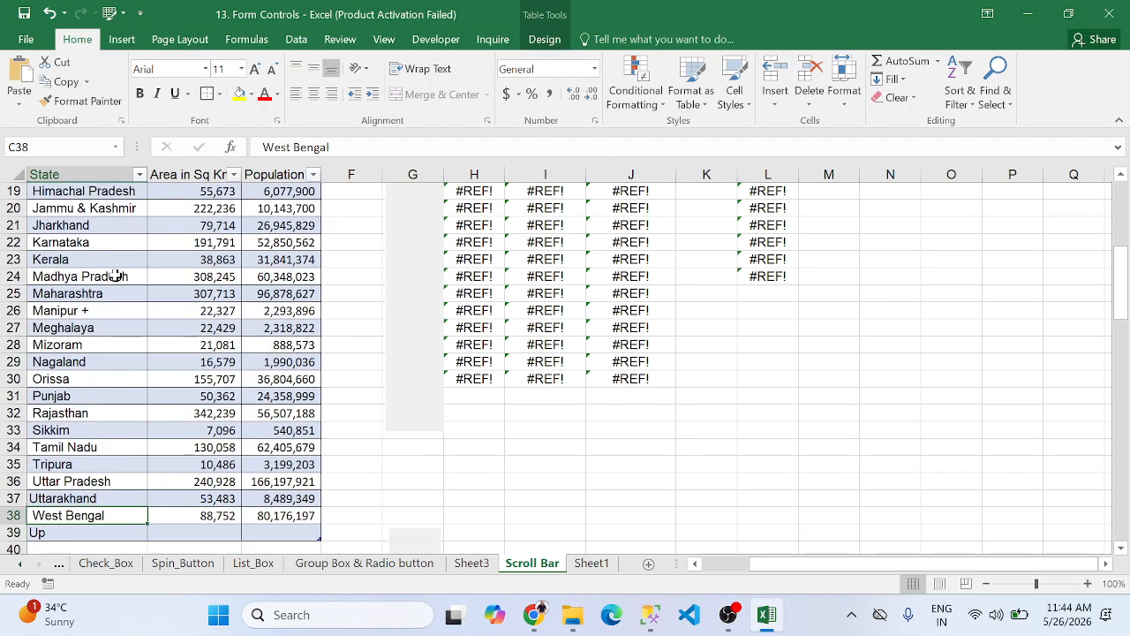
{"action": "key", "text": "Up"}
{"action": "key", "text": "Up"}
{"action": "key", "text": "Up"}
{"action": "key", "text": "Up"}
{"action": "key", "text": "Up"}
{"action": "key", "text": "Up"}
{"action": "key", "text": "Up"}
{"action": "key", "text": "Up"}
{"action": "key", "text": "Up"}
{"action": "key", "text": "Up"}
{"action": "key", "text": "Up"}
{"action": "key", "text": "Up"}
{"action": "key", "text": "Up"}
{"action": "key", "text": "Up"}
{"action": "key", "text": "Up"}
{"action": "key", "text": "Up"}
{"action": "key", "text": "Up"}
{"action": "key", "text": "Up"}
{"action": "key", "text": "Up"}
{"action": "key", "text": "Left"}
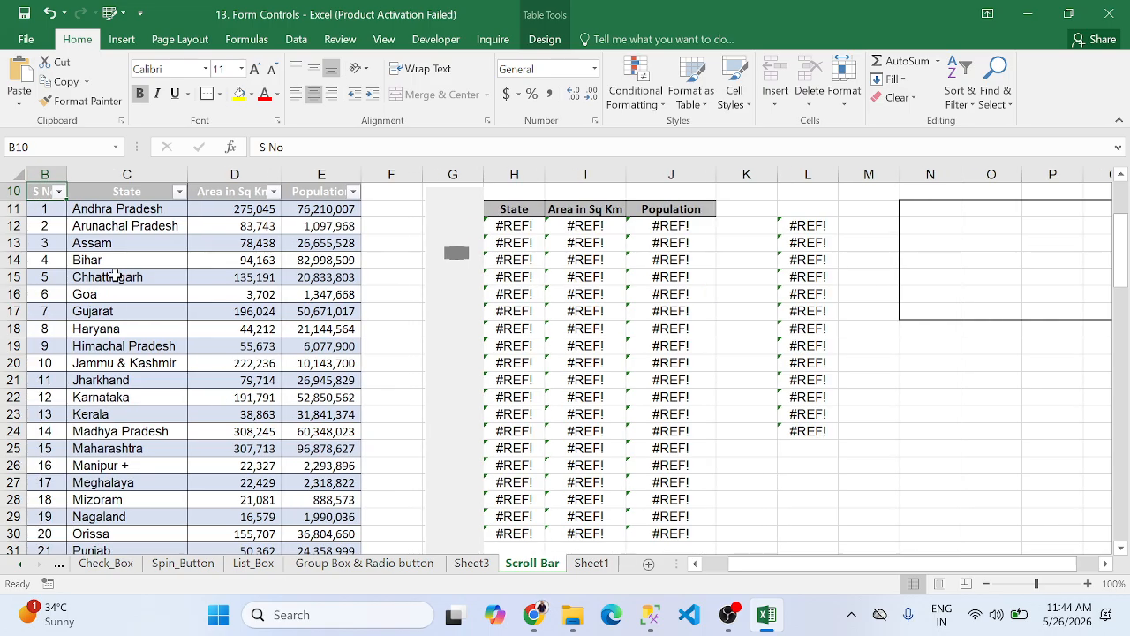
{"action": "key", "text": "Left"}
{"action": "key", "text": "Up"}
{"action": "key", "text": "Up"}
{"action": "key", "text": "Up"}
{"action": "key", "text": "Up"}
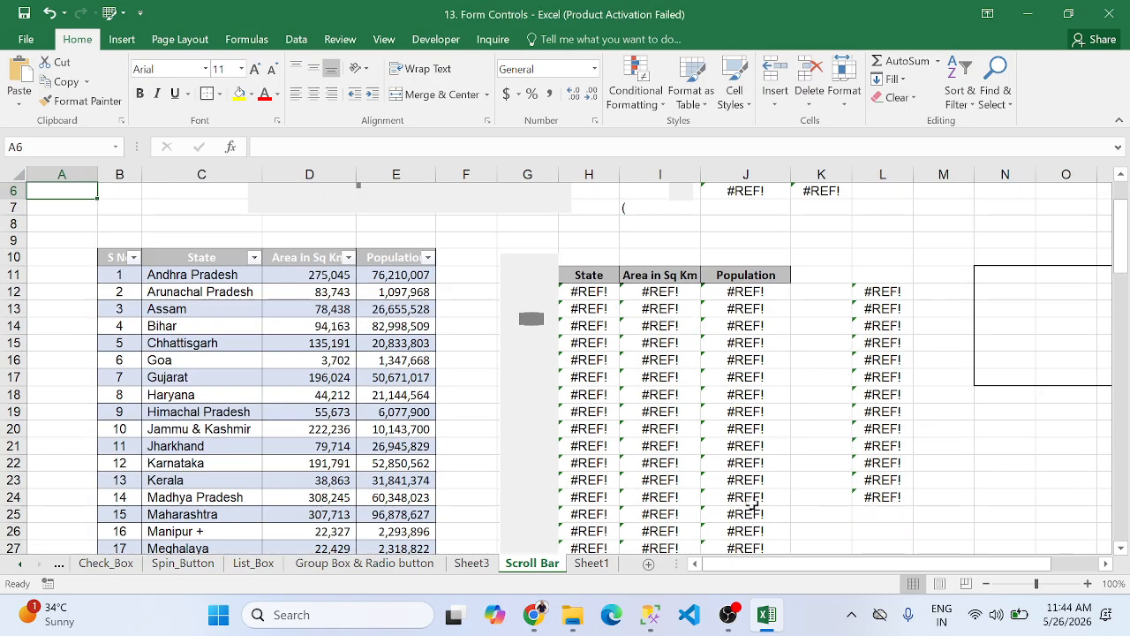
Copy the State, Area in Sq Km and Population headers from C10:E10 to O10:Q10, above the bordered range
{"action": "left_click", "coordinate": [987, 583]}
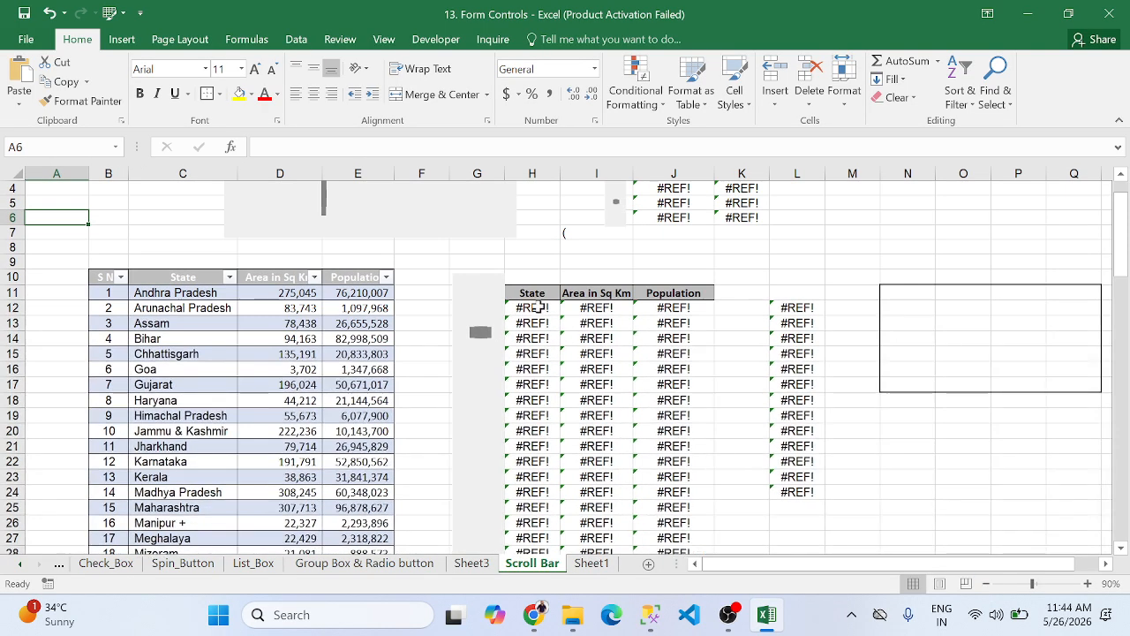
{"action": "left_click", "coordinate": [533, 306]}
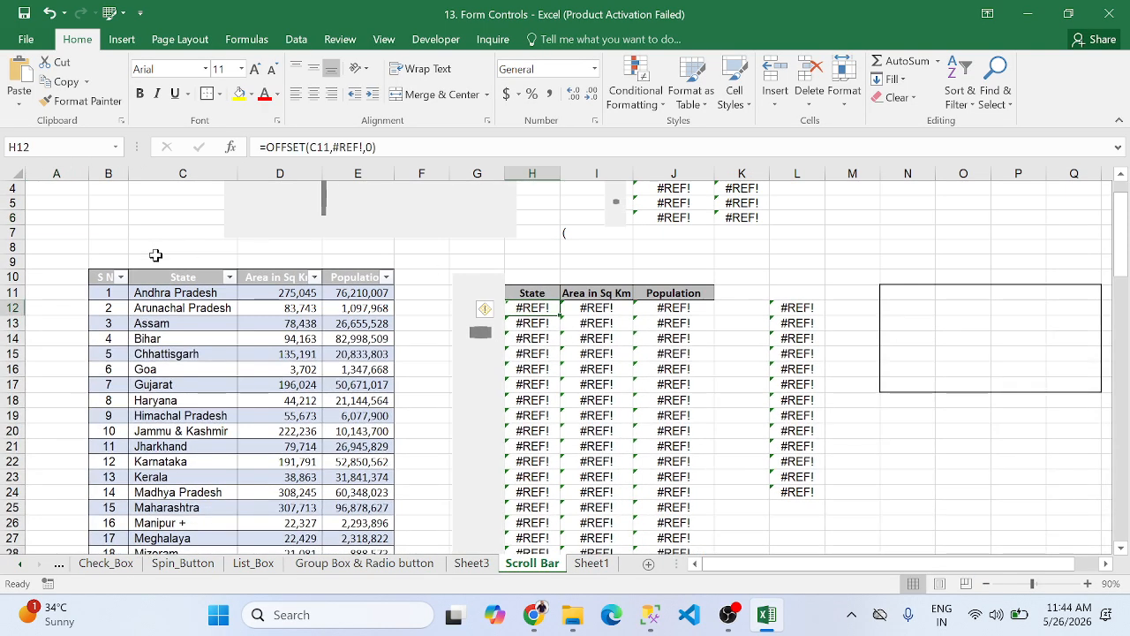
{"action": "left_click_drag", "start_coordinate": [154, 281], "coordinate": [370, 277]}
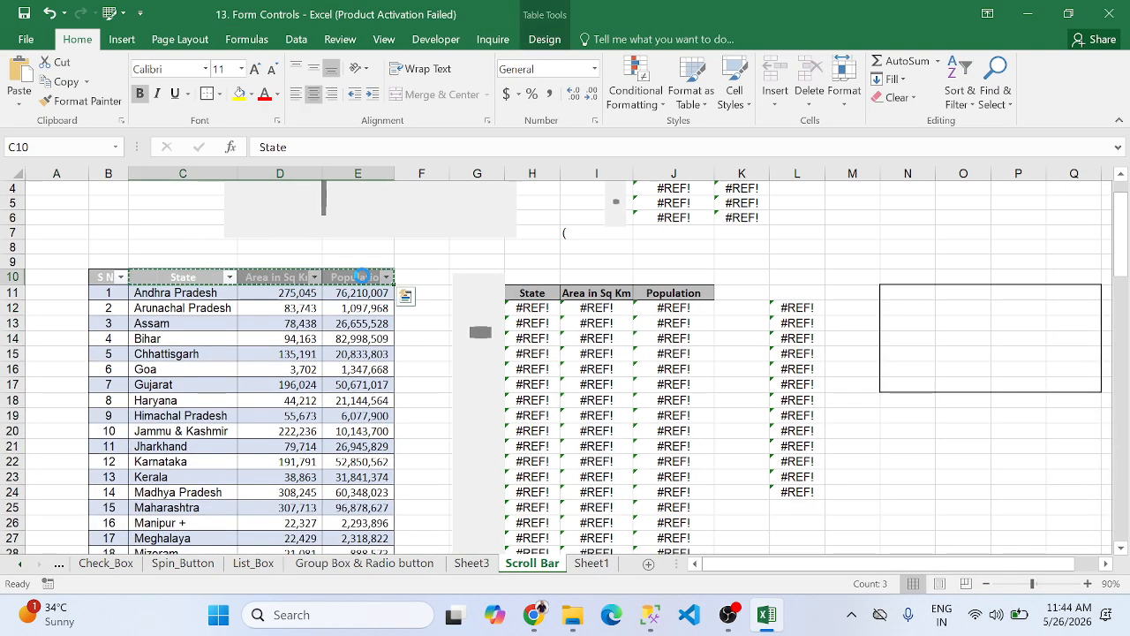
{"action": "key", "text": "ctrl+c"}
{"action": "left_click", "coordinate": [957, 277]}
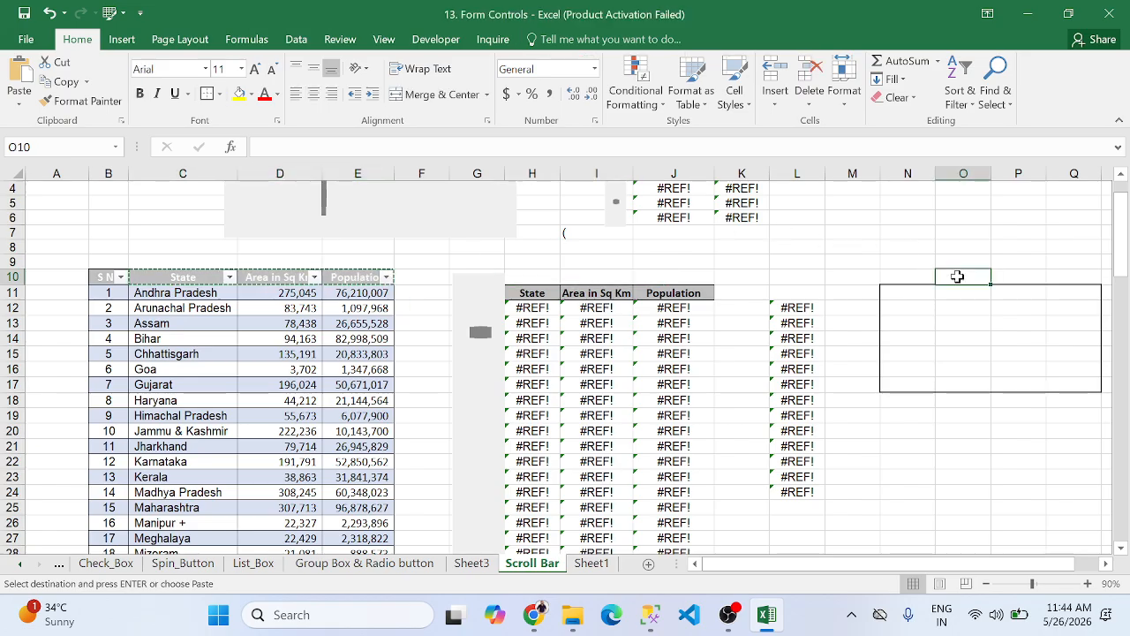
{"action": "key", "text": "ctrl+v"}
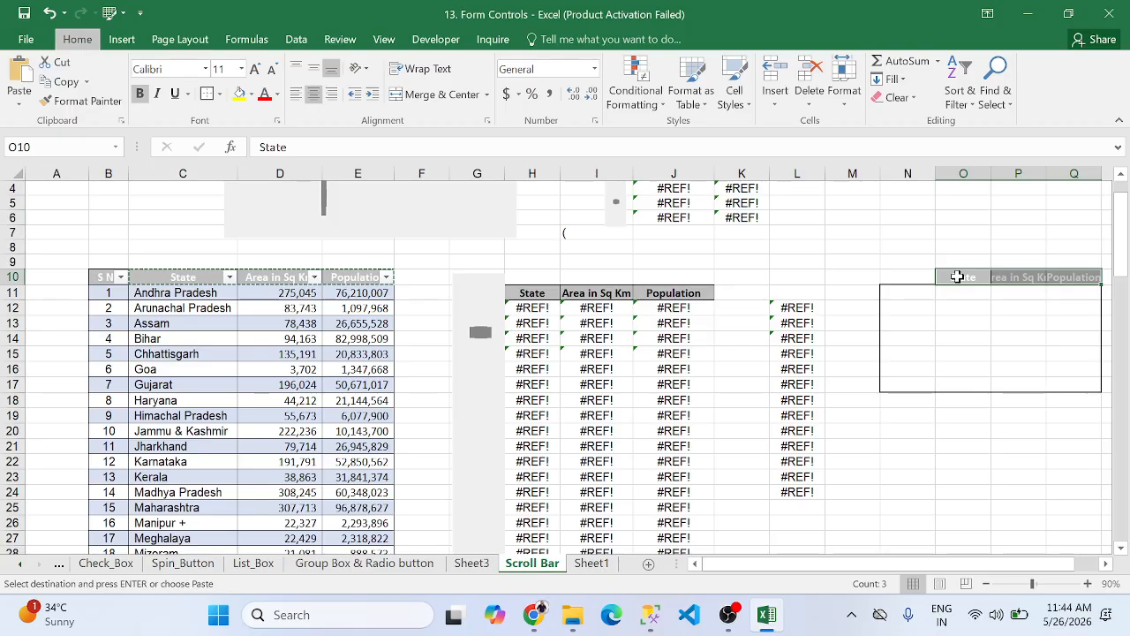
AutoFit columns O to Q to the copied headers and widen column O a little further
{"action": "key", "text": "alt+h"}
{"action": "key", "text": "o"}
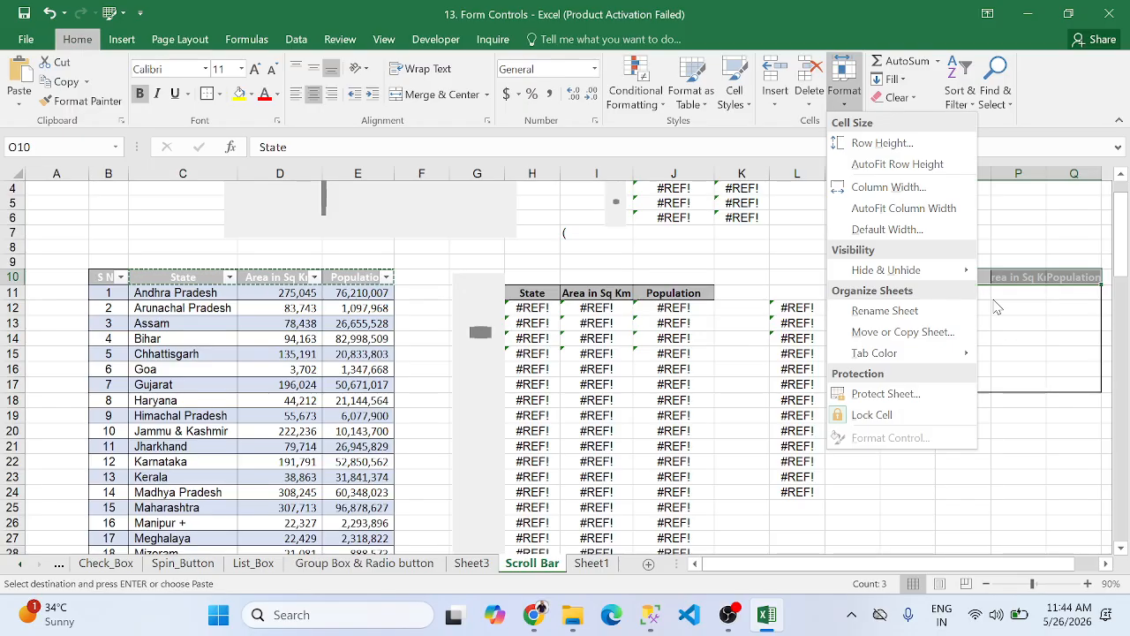
{"action": "key", "text": "i"}
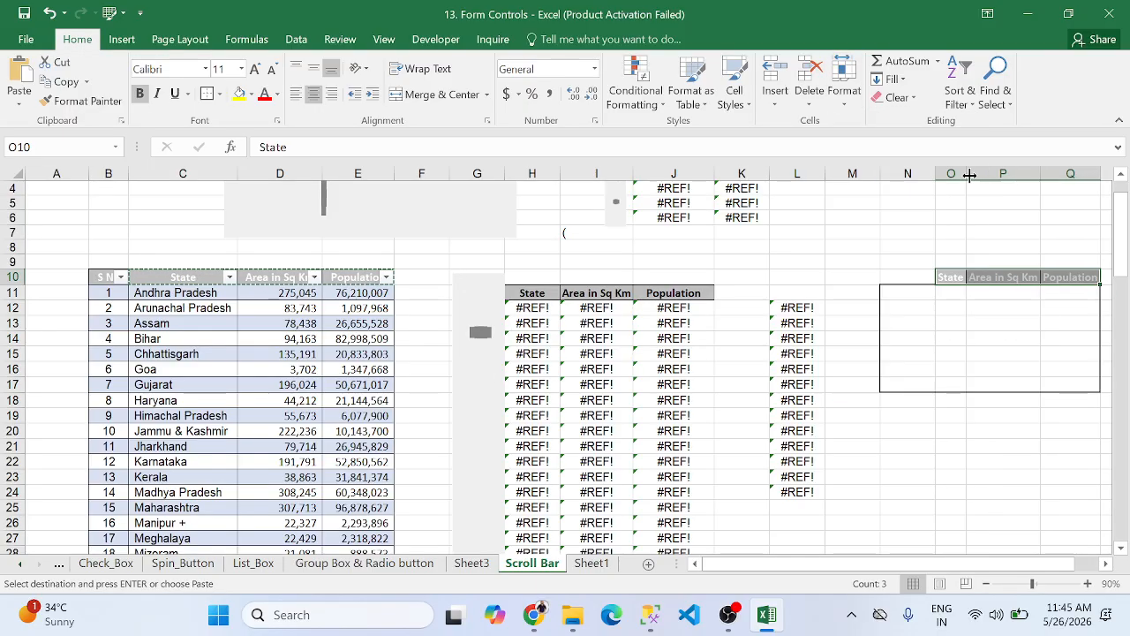
{"action": "left_click_drag", "start_coordinate": [967, 174], "coordinate": [990, 173]}
Insert a vertical form control scroll bar in column N, spanning about rows 10 to 18
{"action": "left_click", "coordinate": [913, 304]}
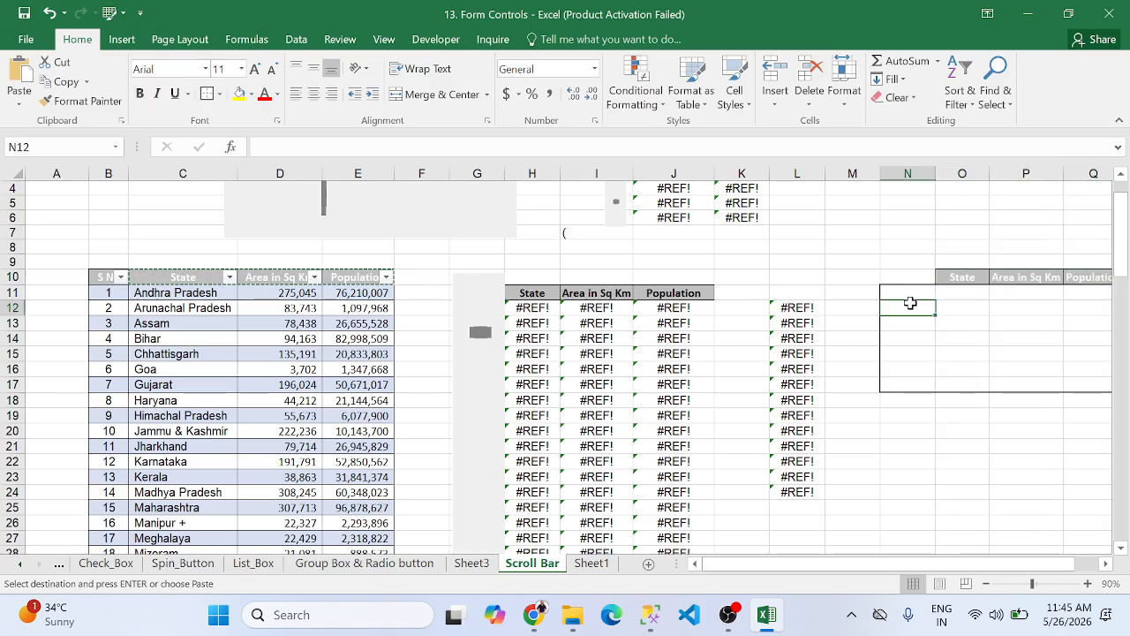
{"action": "left_click", "coordinate": [905, 289]}
{"action": "left_click", "coordinate": [399, 40]}
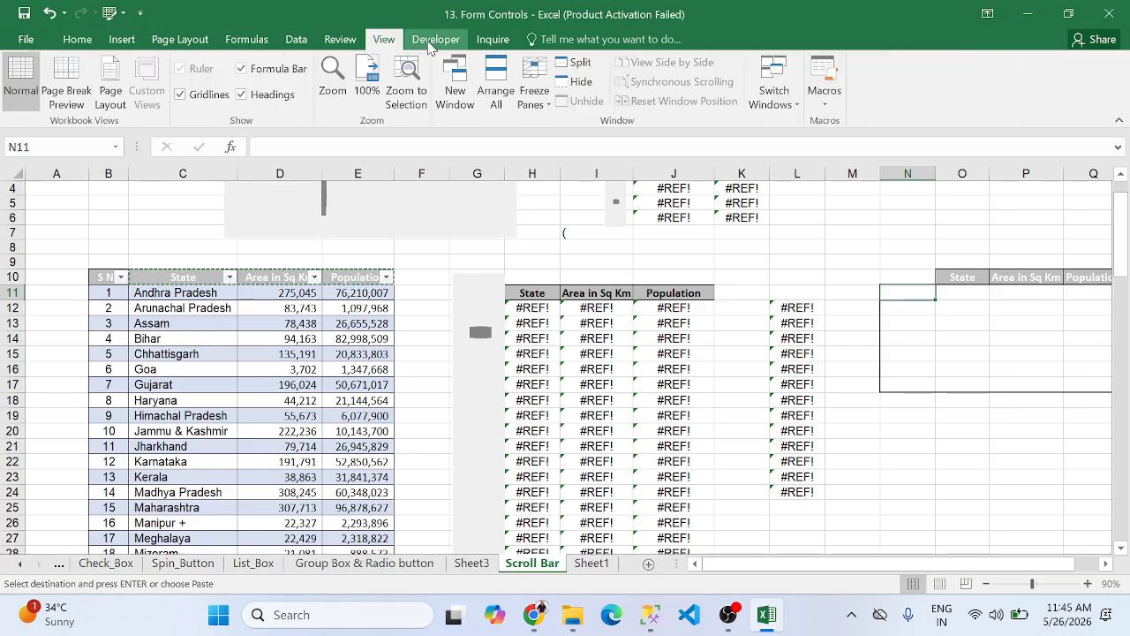
{"action": "left_click", "coordinate": [434, 46]}
{"action": "left_click", "coordinate": [344, 98]}
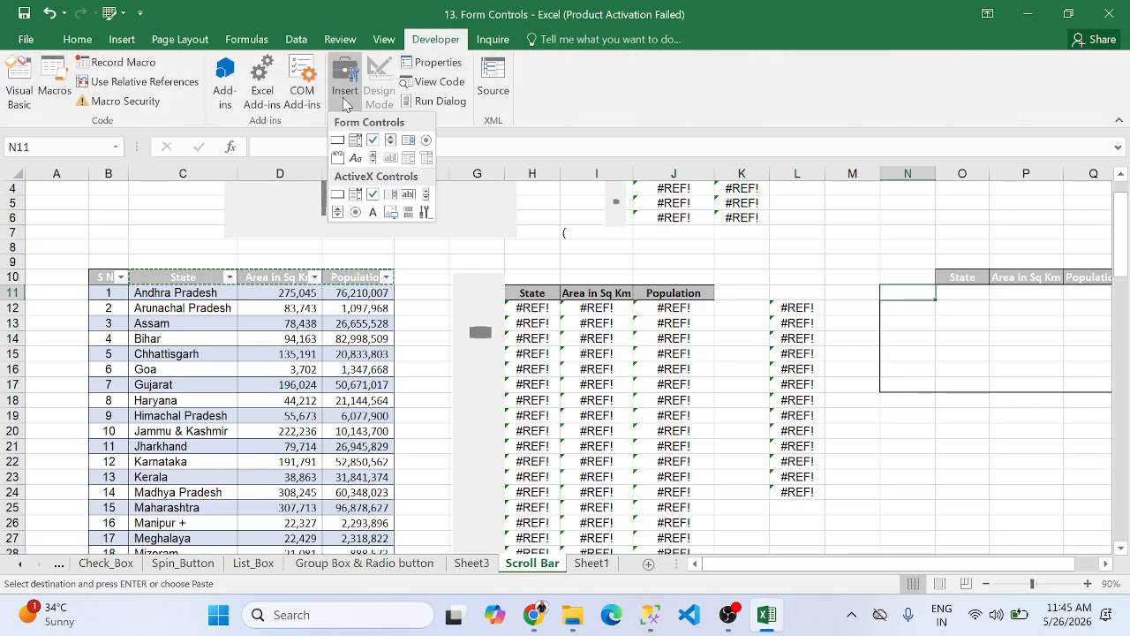
{"action": "left_click", "coordinate": [374, 159]}
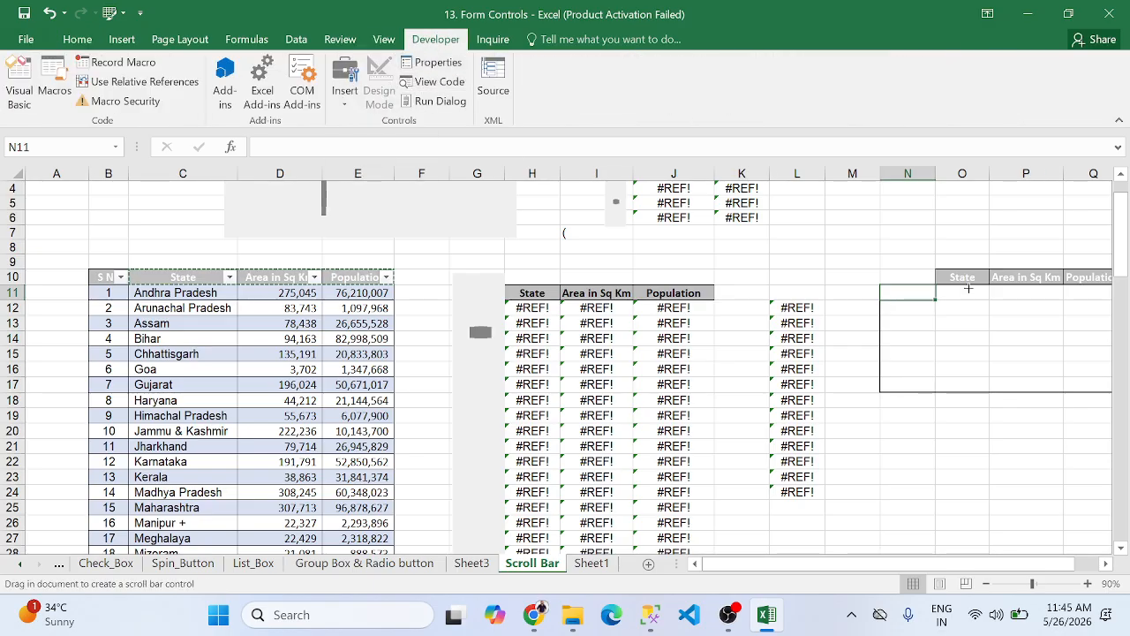
{"action": "mouse_move", "coordinate": [883, 271]}
{"action": "left_mouse_down"}
{"action": "mouse_move", "coordinate": [920, 365]}
{"action": "mouse_move", "coordinate": [937, 364]}
{"action": "mouse_move", "coordinate": [936, 417]}
{"action": "mouse_move", "coordinate": [932, 315]}
{"action": "mouse_move", "coordinate": [929, 406]}
{"action": "left_mouse_up"}
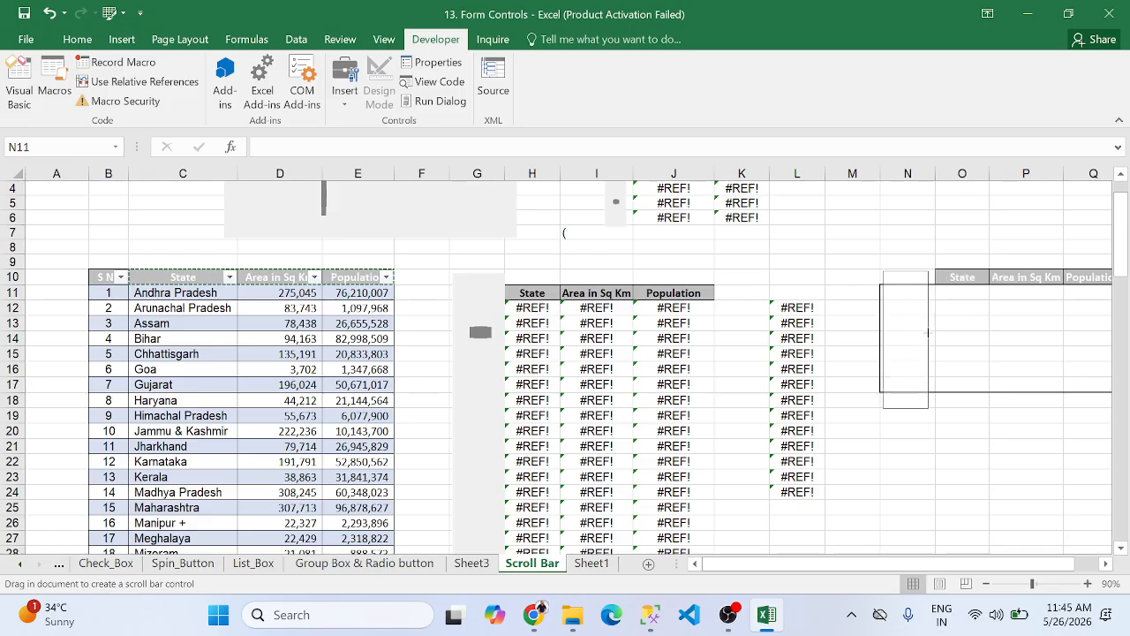
{"action": "left_click", "coordinate": [974, 444]}
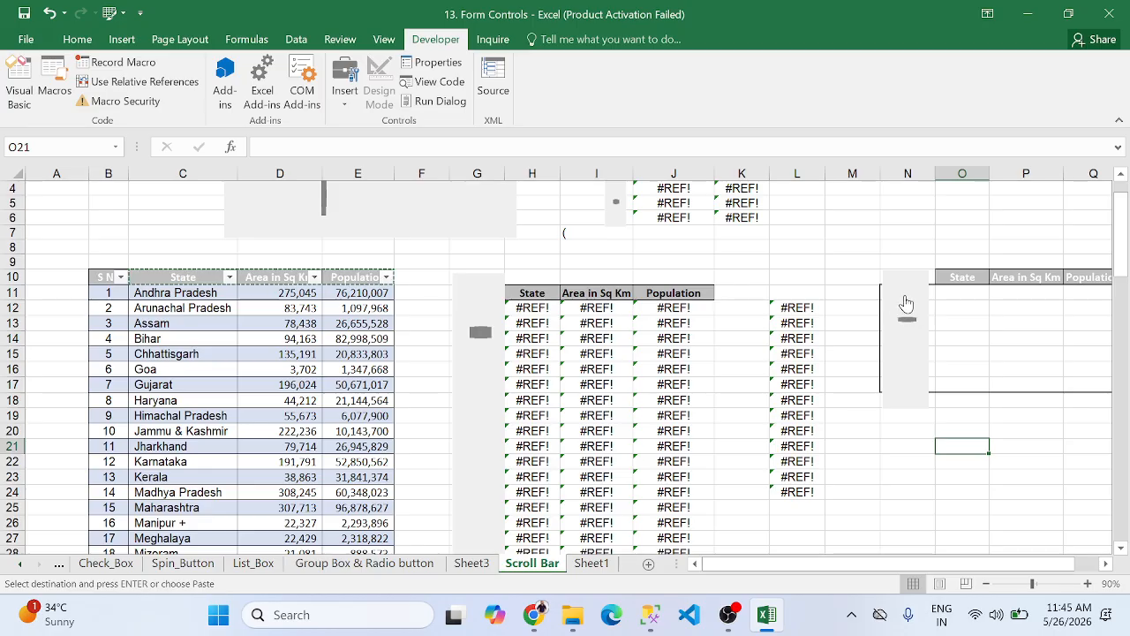
Format the new scroll bar with minimum 1, maximum 40, incremental change 1, page change 5 and cell link $M$4
{"action": "right_click", "coordinate": [908, 341]}
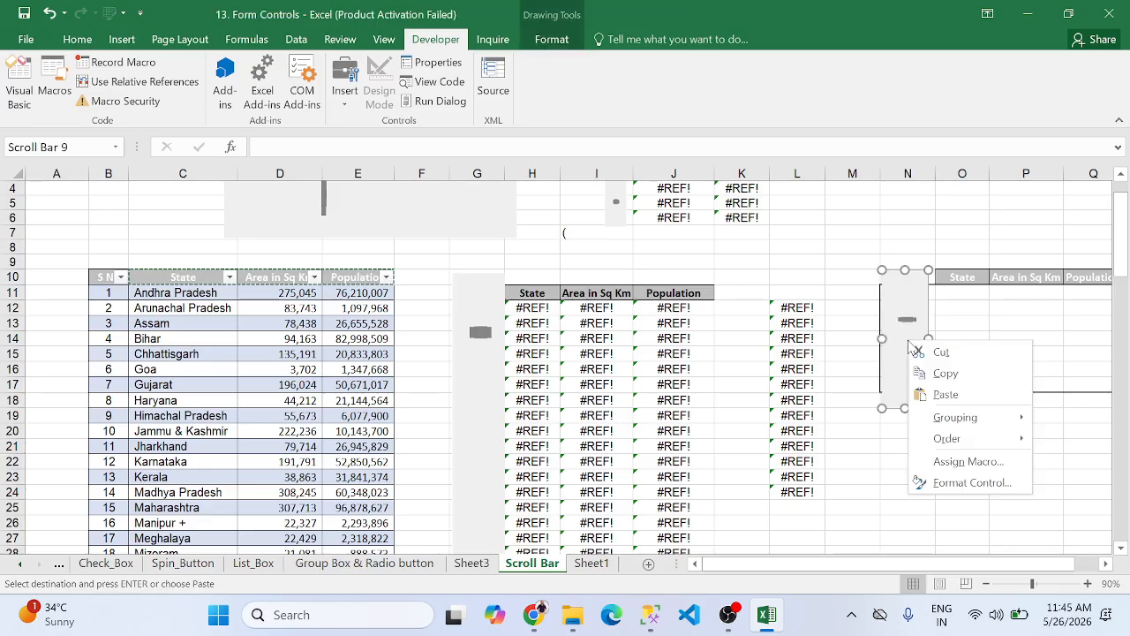
{"action": "left_click", "coordinate": [944, 483]}
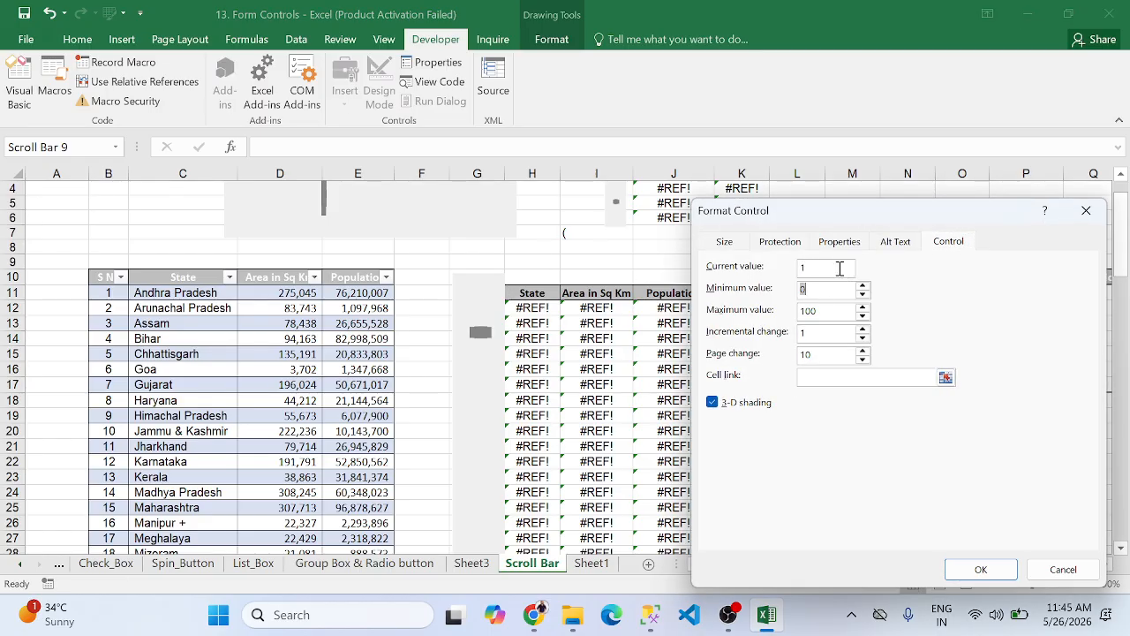
{"action": "key", "text": "Tab"}
{"action": "type", "text": "4"}
{"action": "key", "text": "Tab"}
{"action": "type", "text": "5"}
{"action": "left_click", "coordinate": [839, 377]}
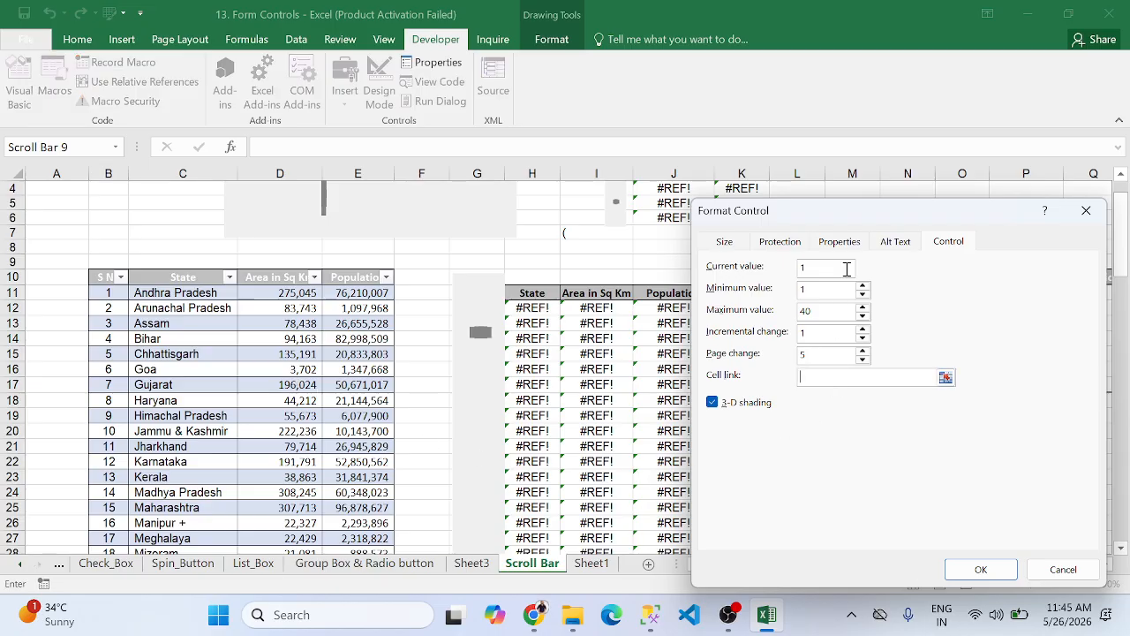
{"action": "left_click", "coordinate": [846, 183]}
{"action": "key", "text": "Return"}
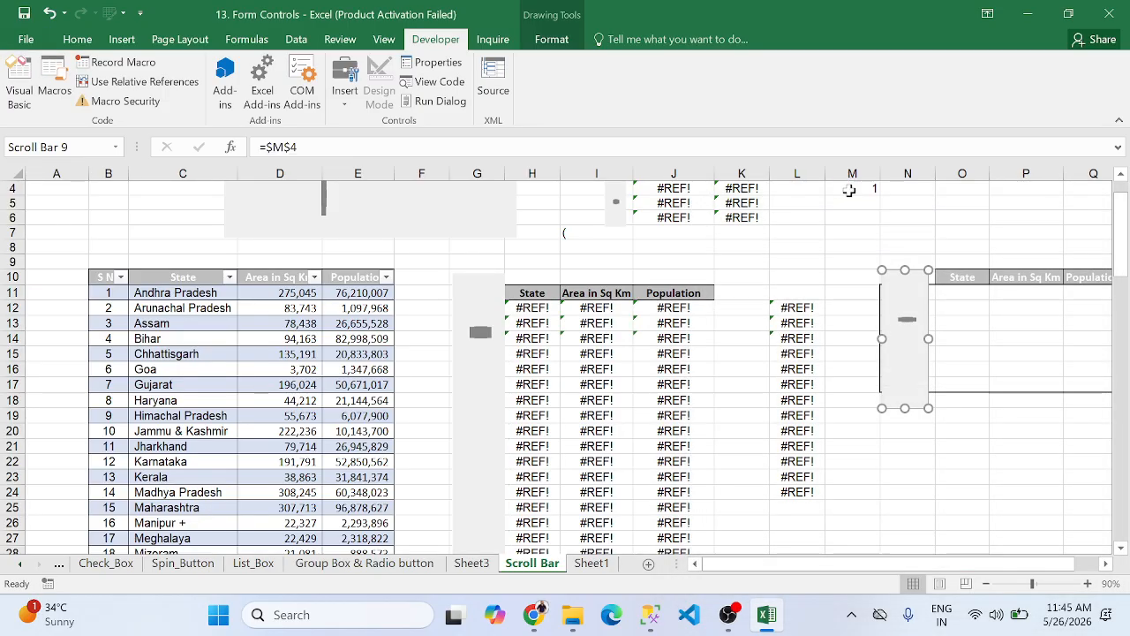
Inspect the existing OFFSET formulas in H13 and J16 as a reference for the new table
{"action": "left_click", "coordinate": [965, 291]}
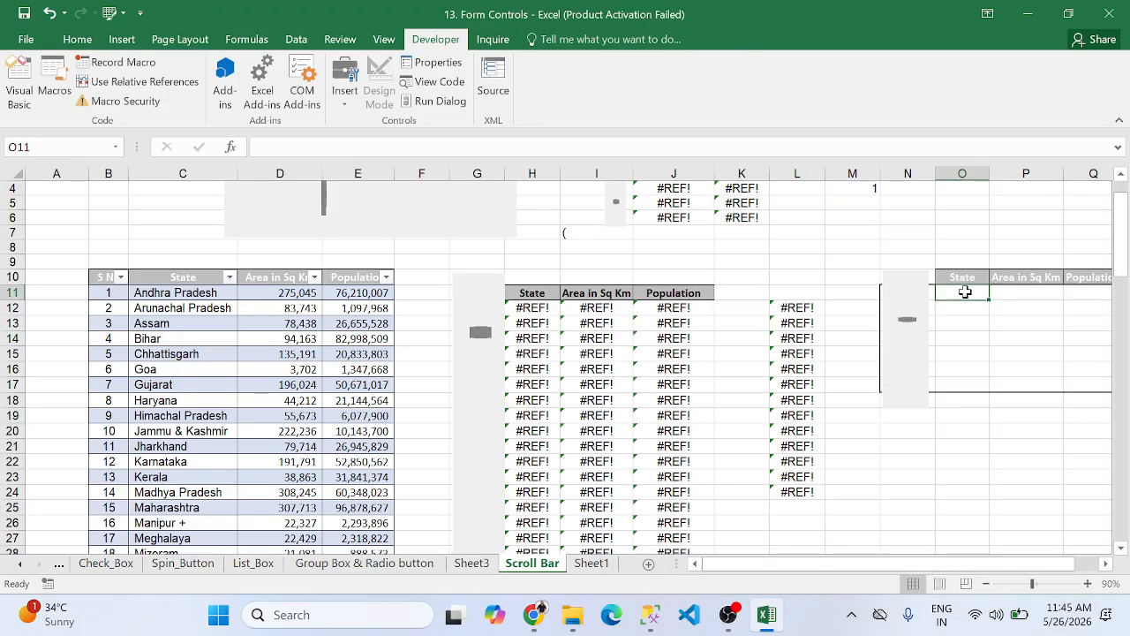
{"action": "left_click", "coordinate": [555, 323]}
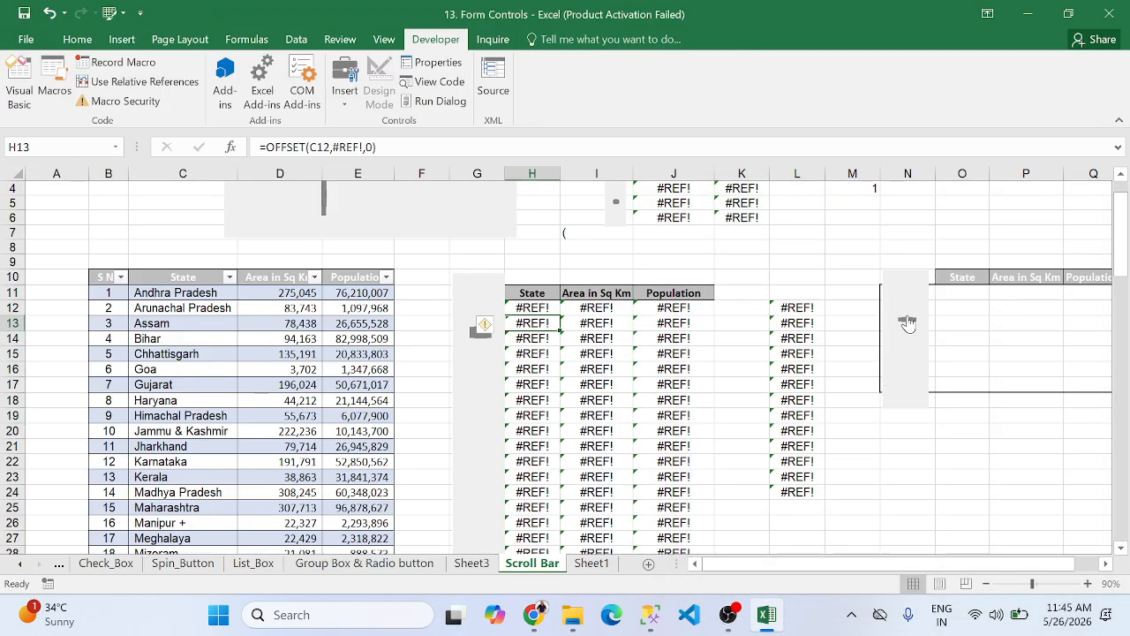
{"action": "left_click", "coordinate": [958, 295]}
{"action": "left_click", "coordinate": [654, 364]}
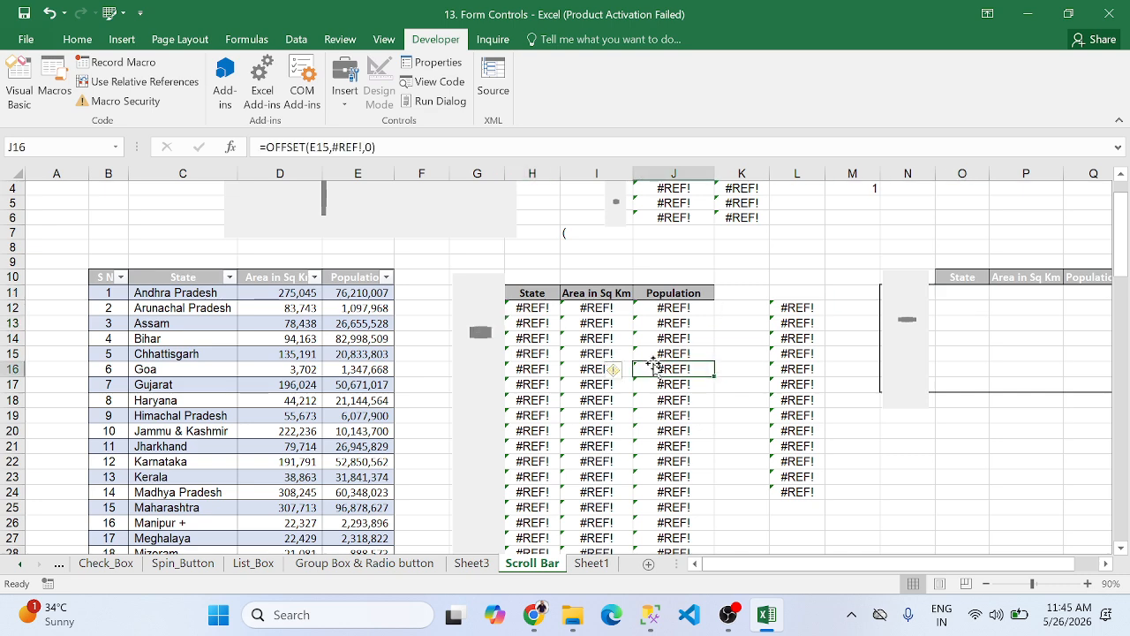
{"action": "left_click", "coordinate": [965, 289]}
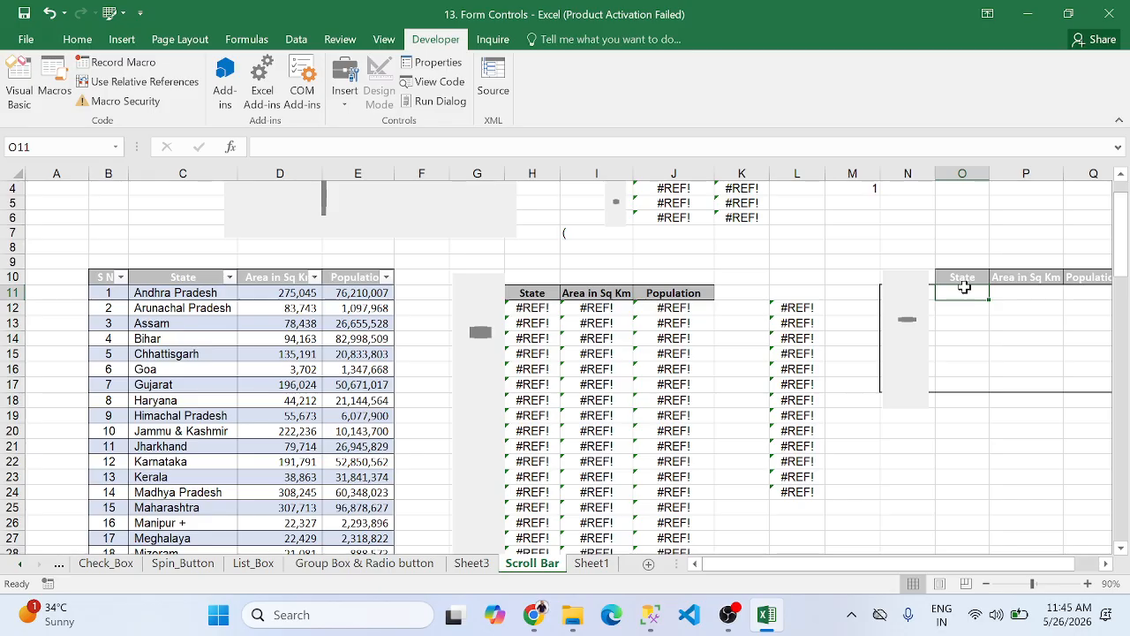
{"action": "type", "text": "=oo"}
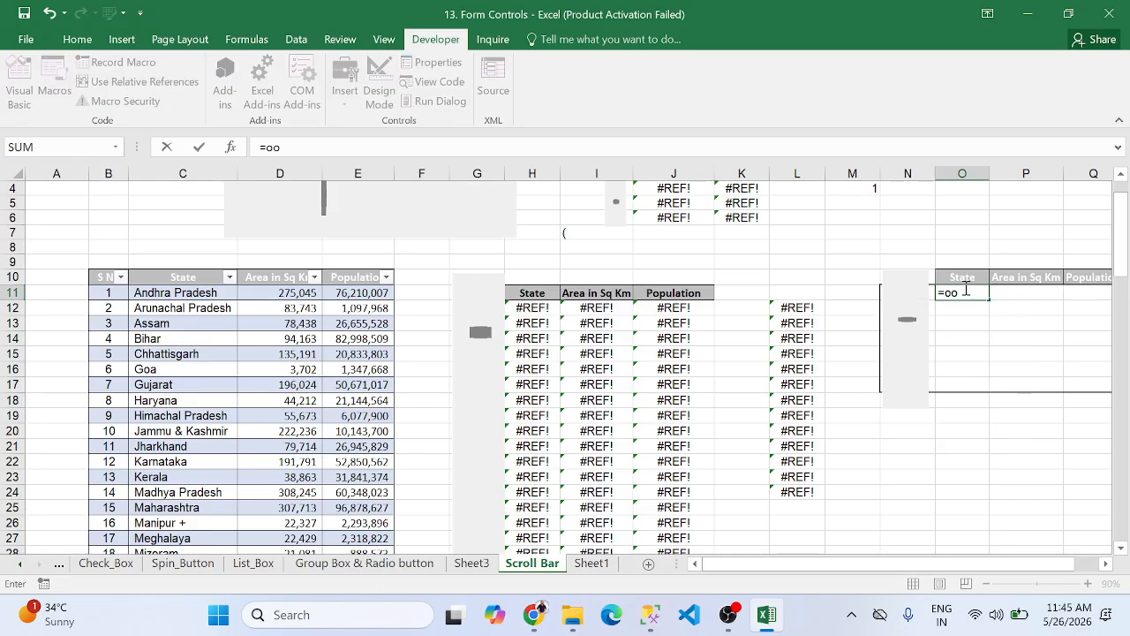
{"action": "key", "text": "BackSpace"}
{"action": "type", "text": "ff"}
{"action": "key", "text": "Tab"}
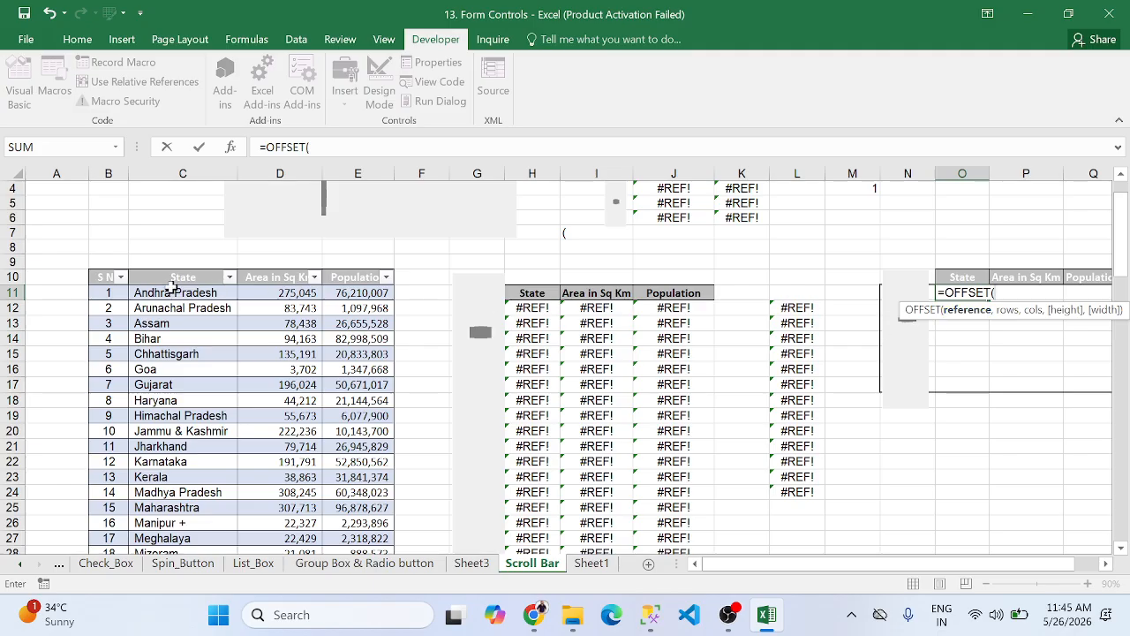
{"action": "left_click", "coordinate": [169, 288]}
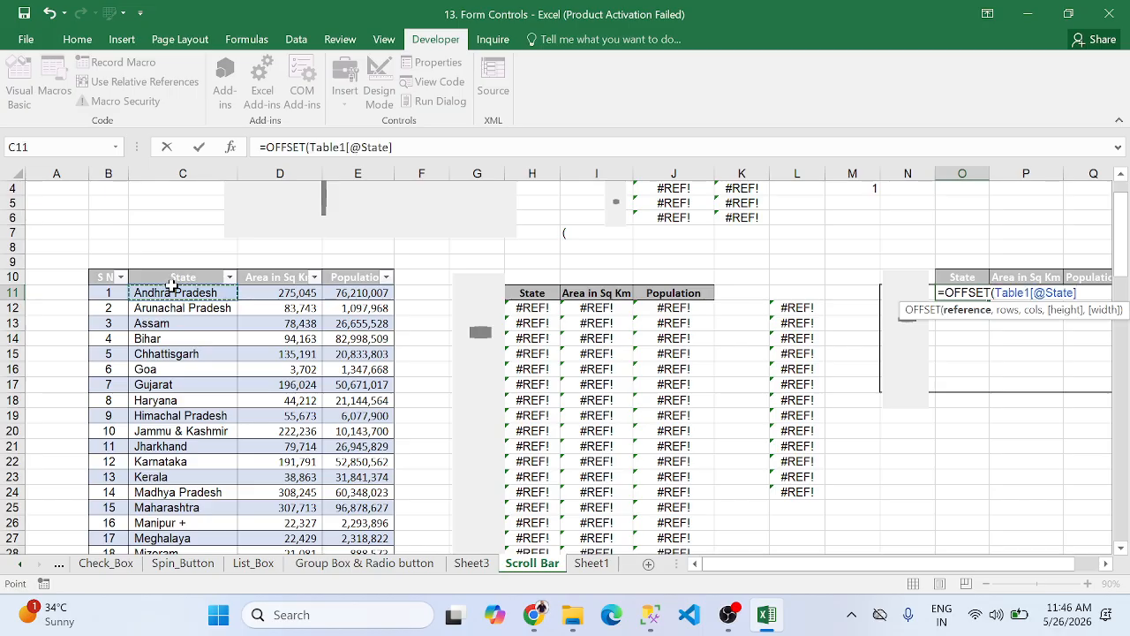
{"action": "type", "text": ","}
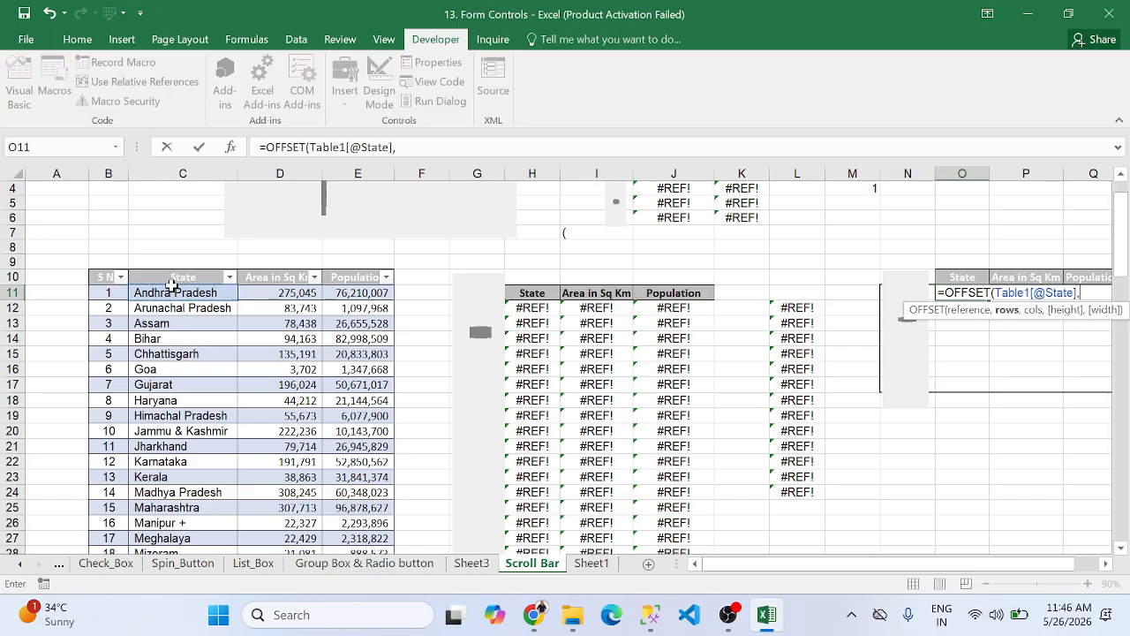
{"action": "left_click", "coordinate": [850, 188]}
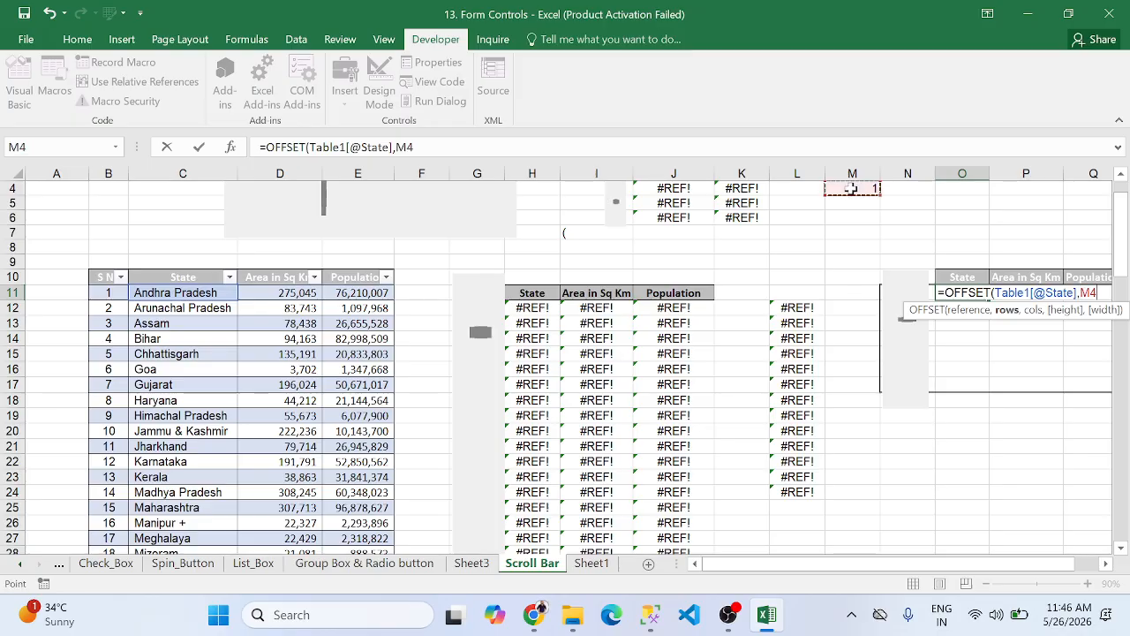
{"action": "type", "text": ","}
{"action": "type", "text": "0)"}
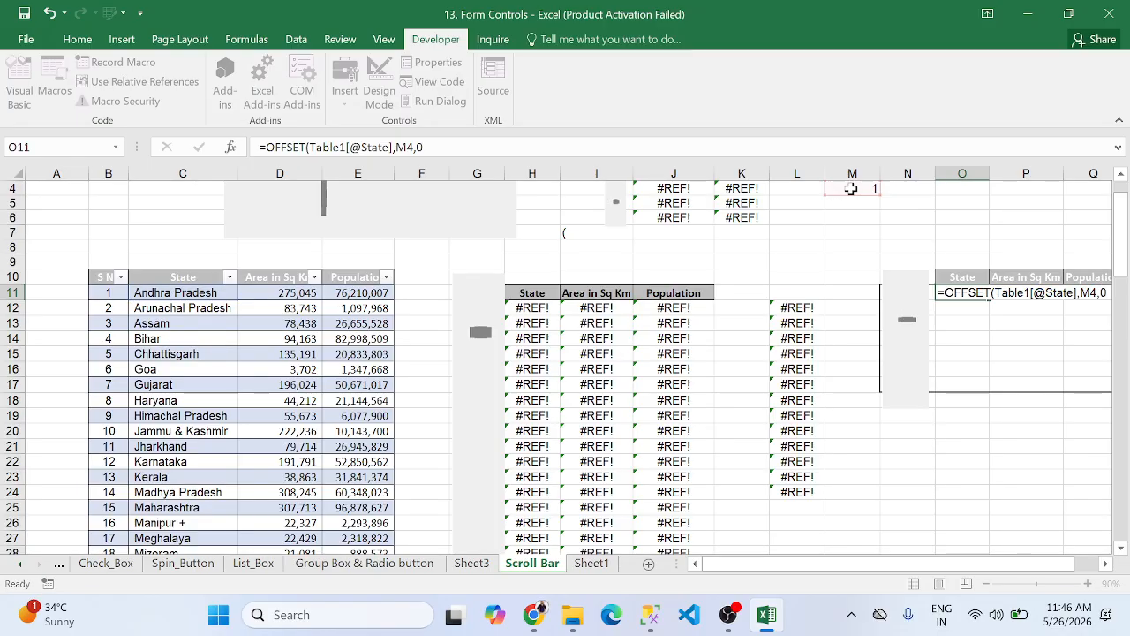
{"action": "key", "text": "Return"}
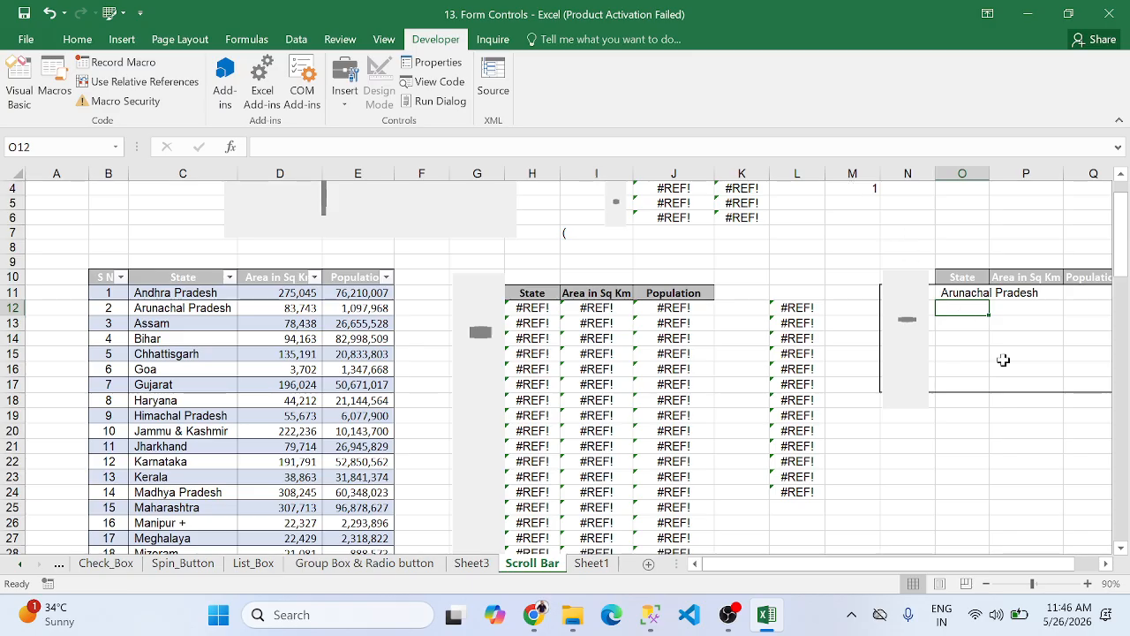
Replace the formula in O11 with =OFFSET(Table1[[#Headers],[State]],M4,0), so that the offset starts from the State header
{"action": "left_click", "coordinate": [973, 297]}
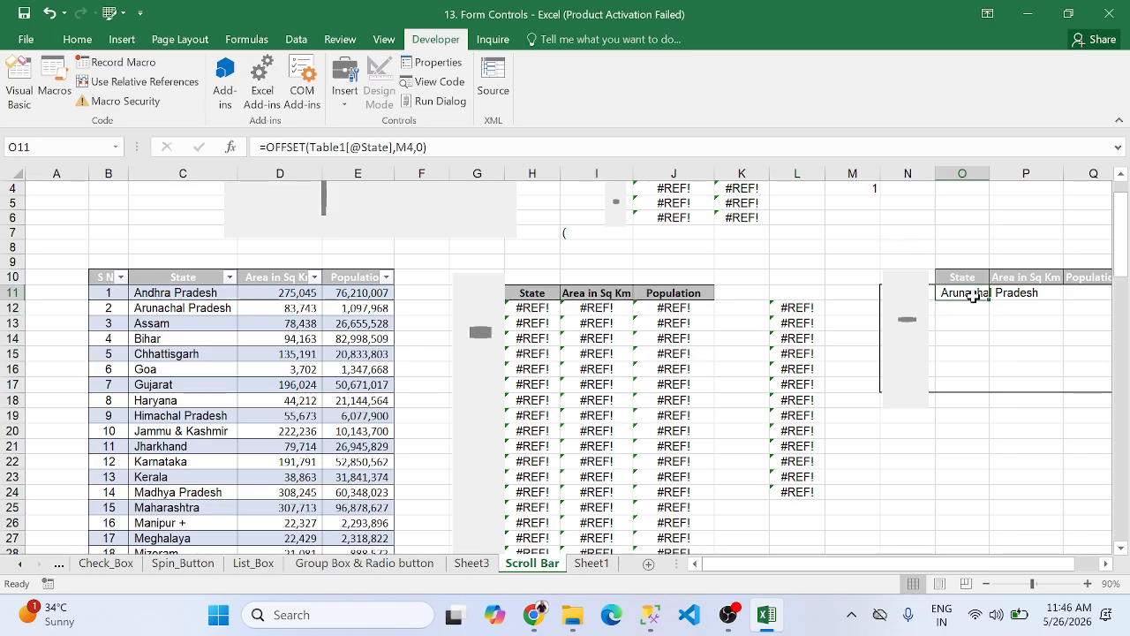
{"action": "type", "text": "=off"}
{"action": "key", "text": "Tab"}
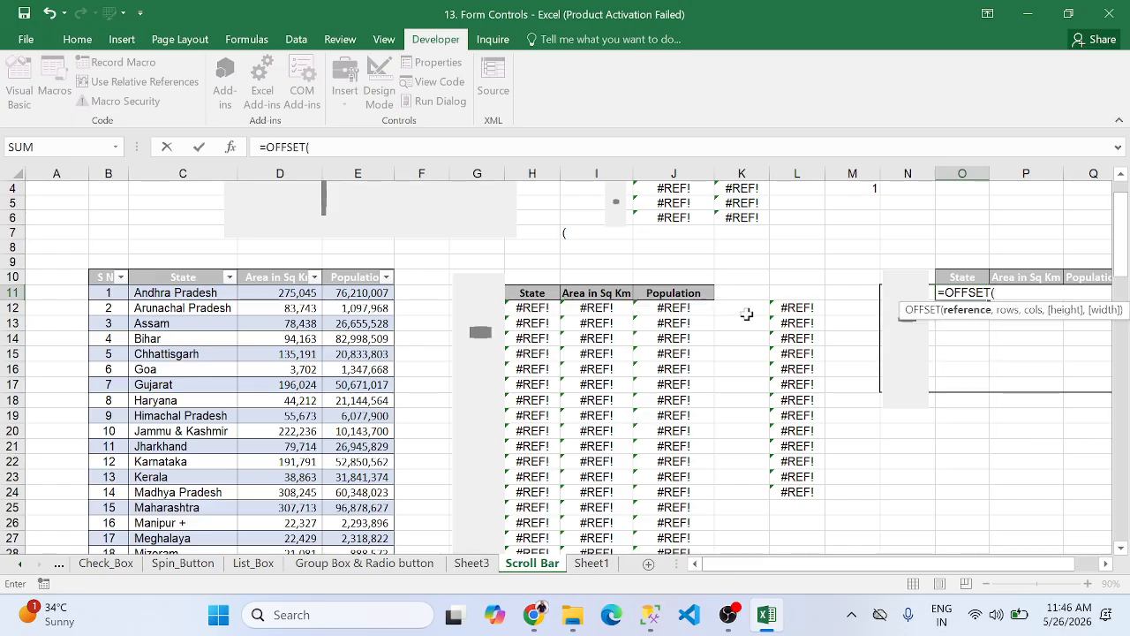
{"action": "left_click", "coordinate": [188, 265]}
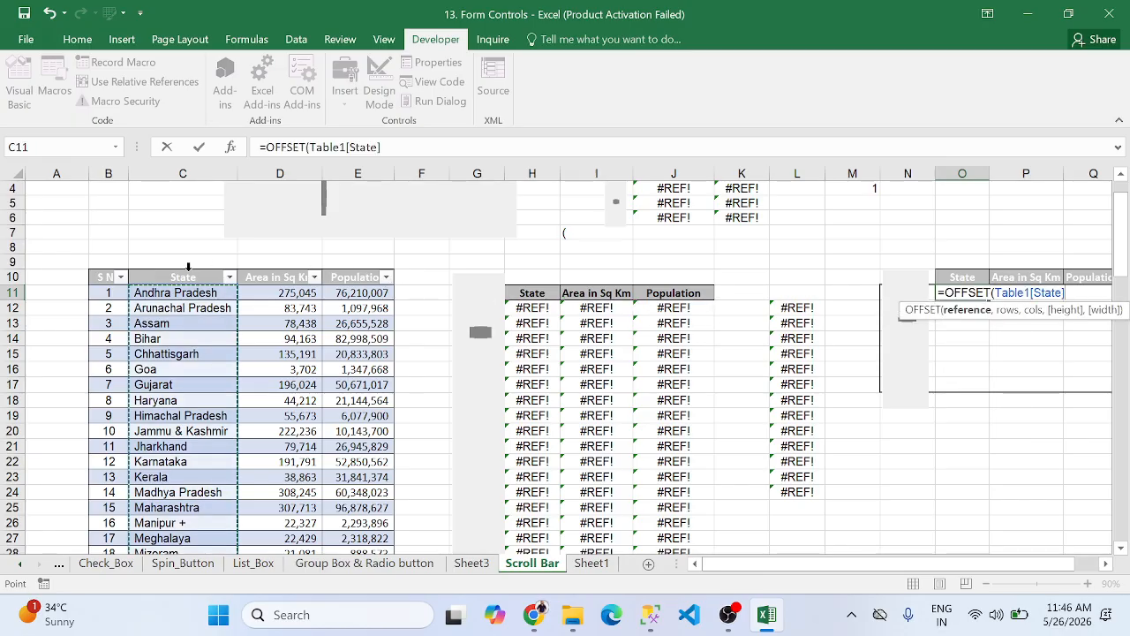
{"action": "left_click", "coordinate": [182, 275]}
{"action": "type", "text": ",["}
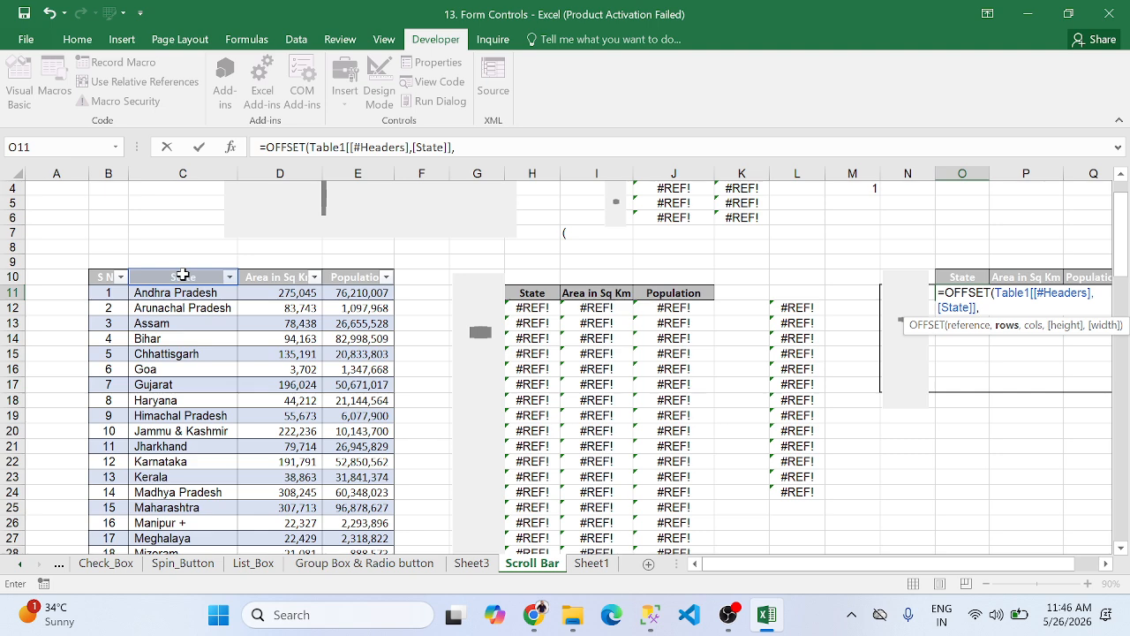
{"action": "left_click", "coordinate": [859, 186]}
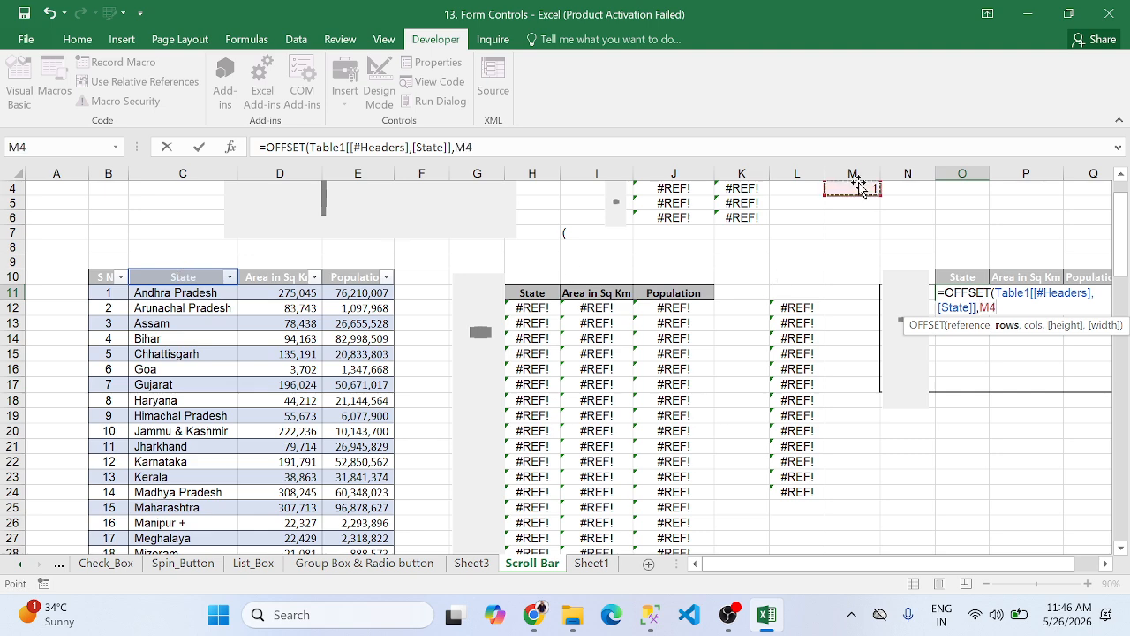
{"action": "type", "text": ","}
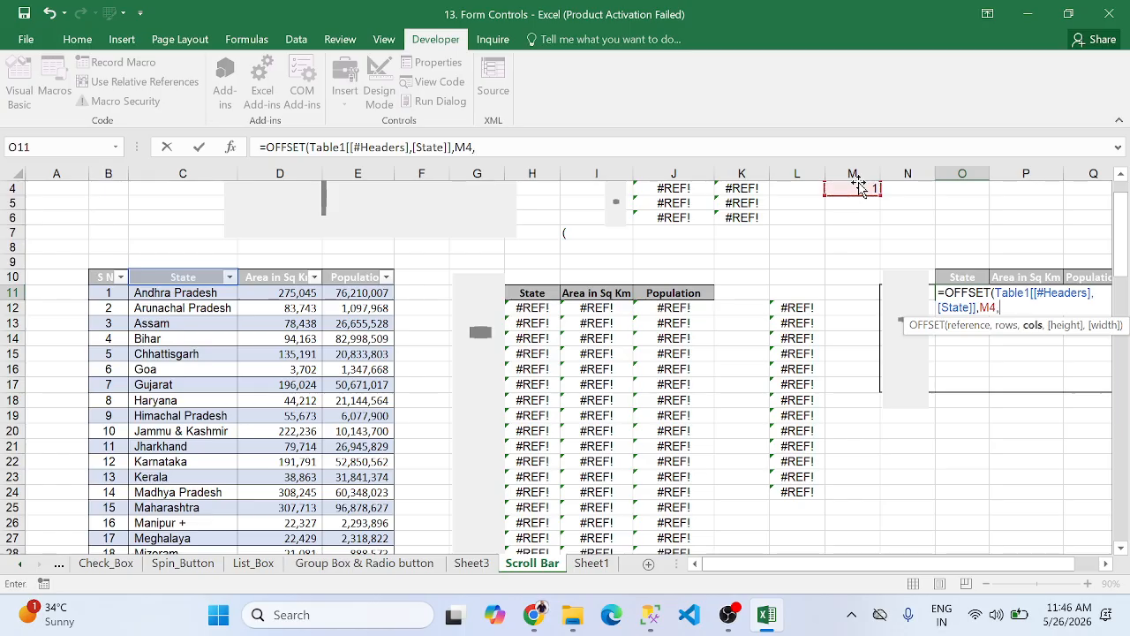
{"action": "type", "text": "0)"}
{"action": "key", "text": "Return"}
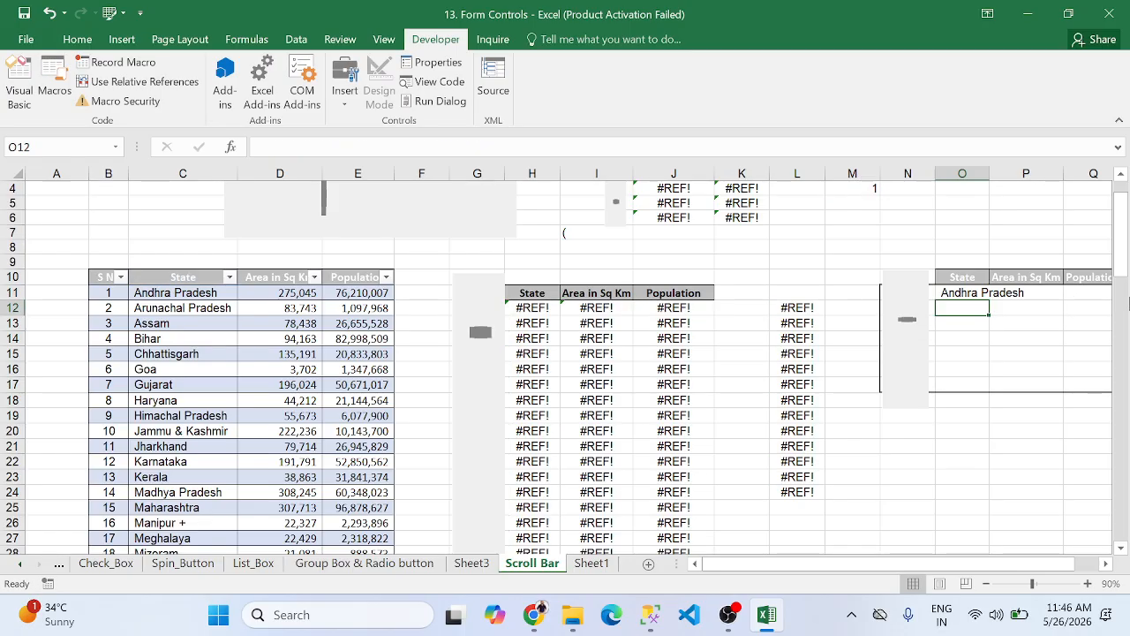
{"action": "left_click_drag", "start_coordinate": [901, 377], "coordinate": [908, 306]}
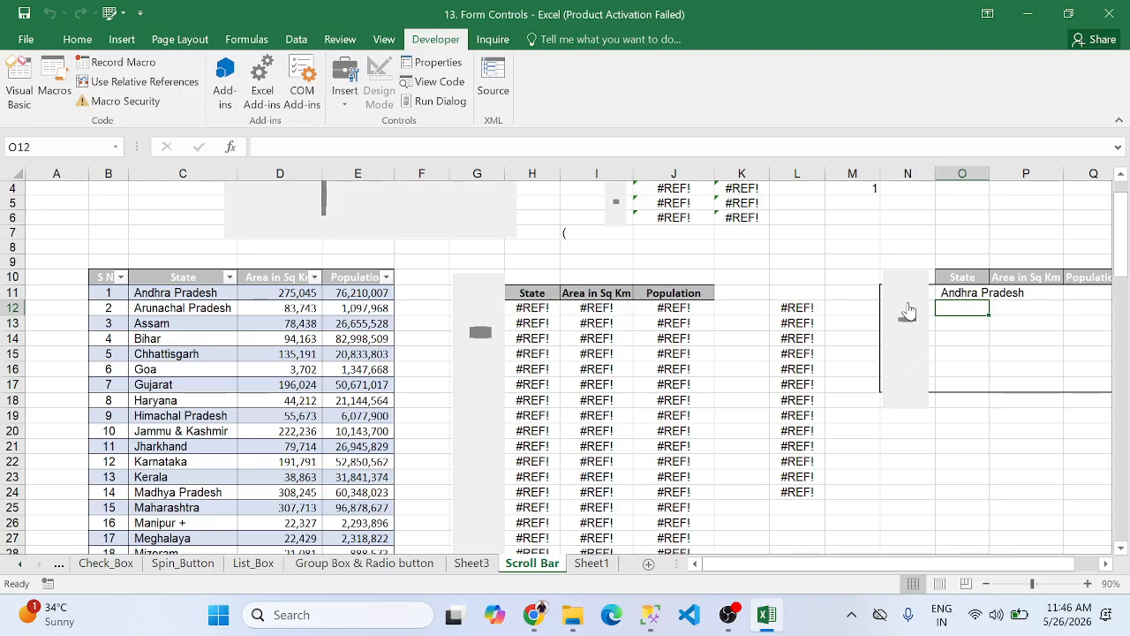
{"action": "double_click", "coordinate": [967, 292]}
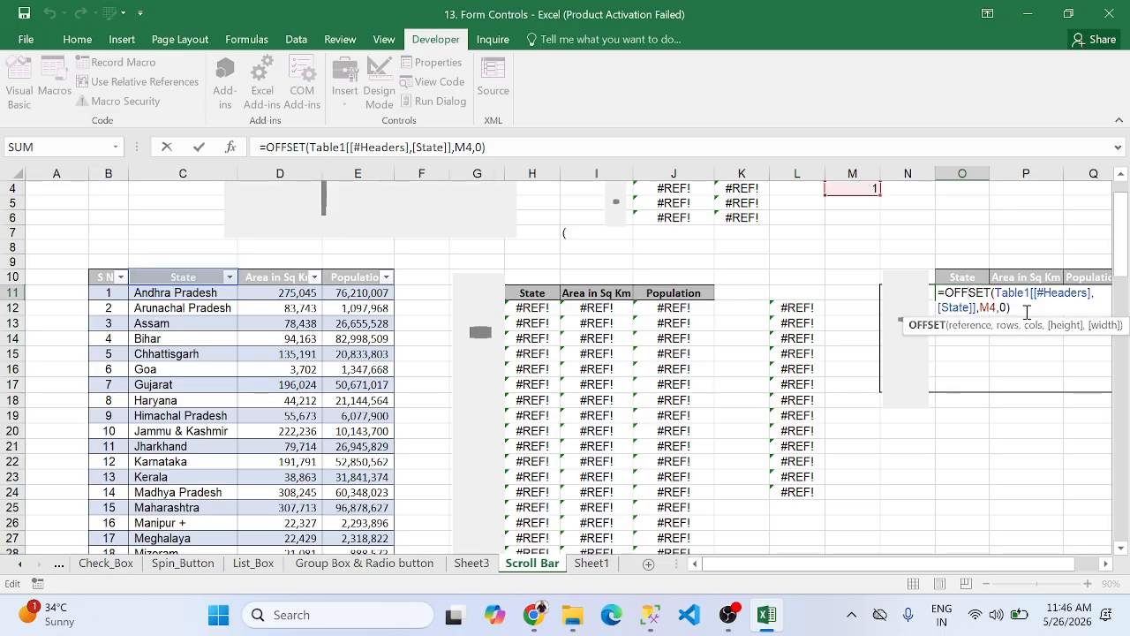
{"action": "left_click_drag", "start_coordinate": [1024, 307], "coordinate": [905, 292]}
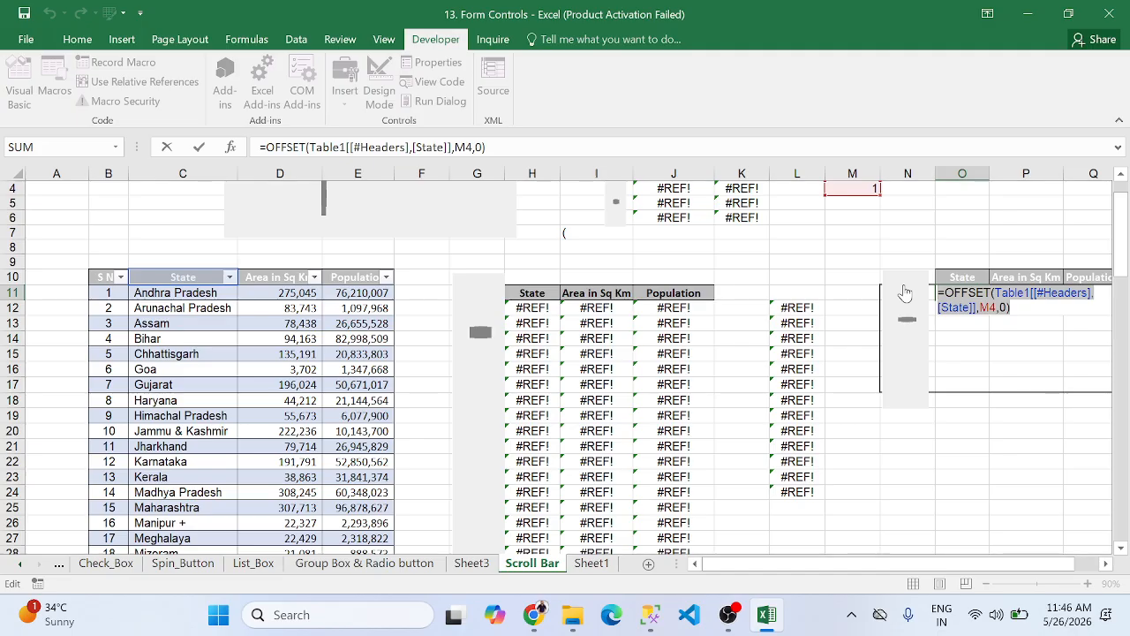
{"action": "key", "text": "Escape"}
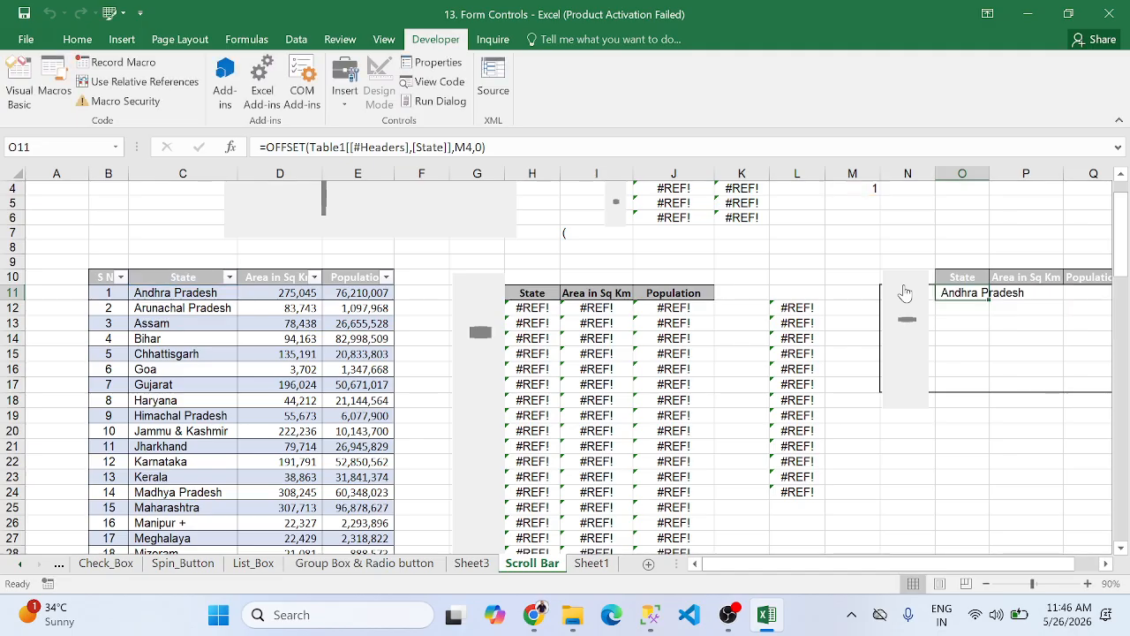
Make the M4 reference in O11's OFFSET formula absolute, as $M$4
{"action": "double_click", "coordinate": [974, 294]}
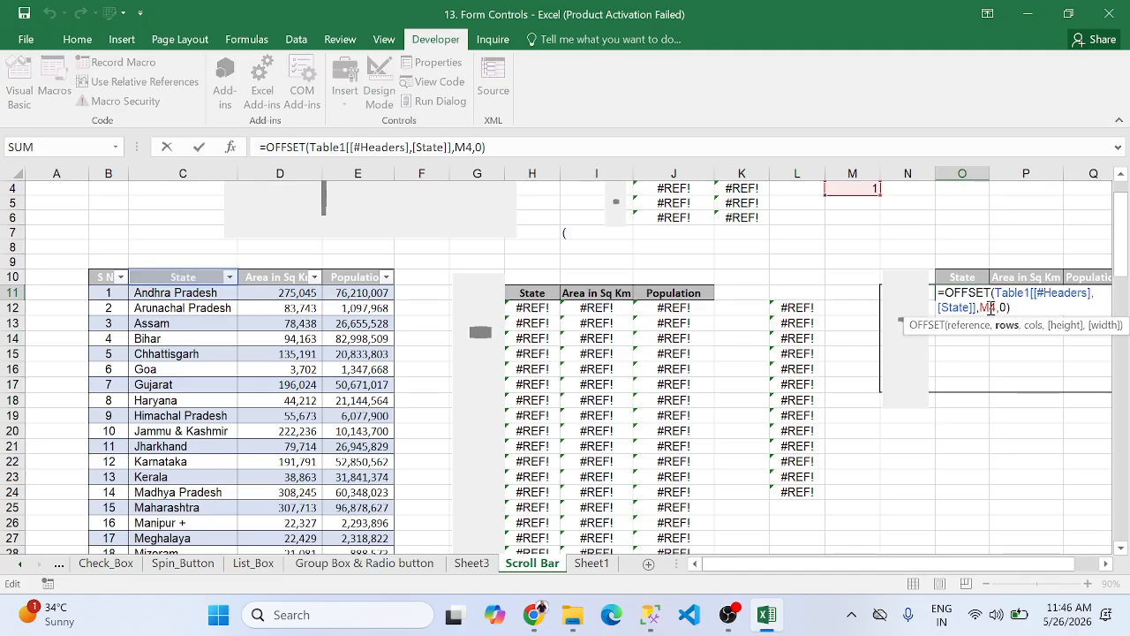
{"action": "key", "text": "F4"}
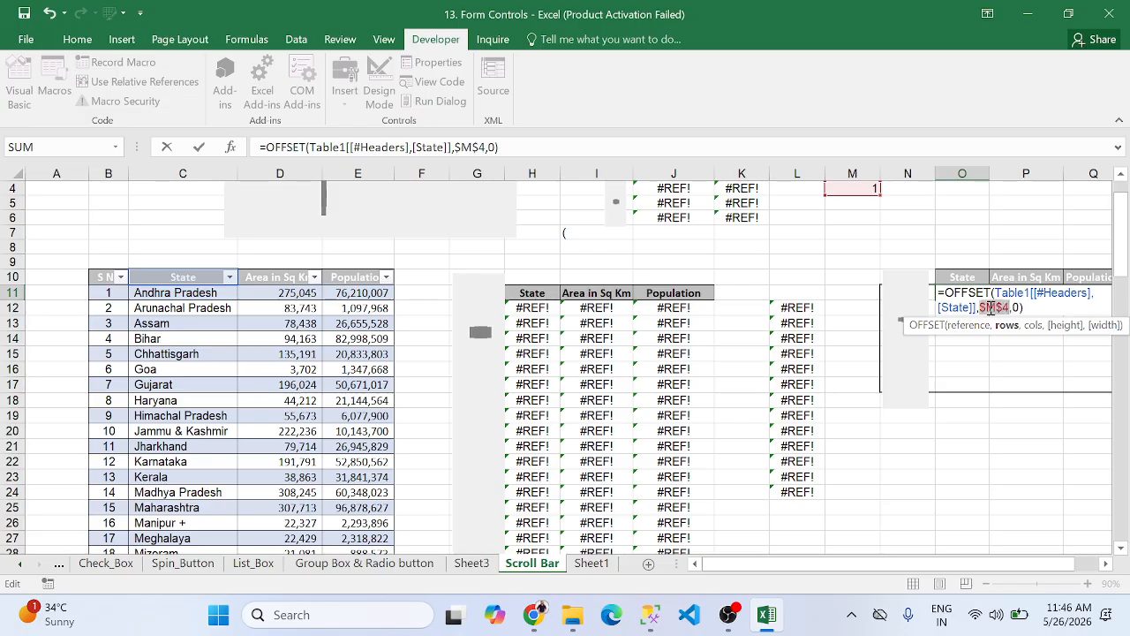
{"action": "key", "text": "Return"}
Fill O11's formula across to Q11 and down to row 17, and AutoFit column O to the state names
{"action": "left_click", "coordinate": [978, 296]}
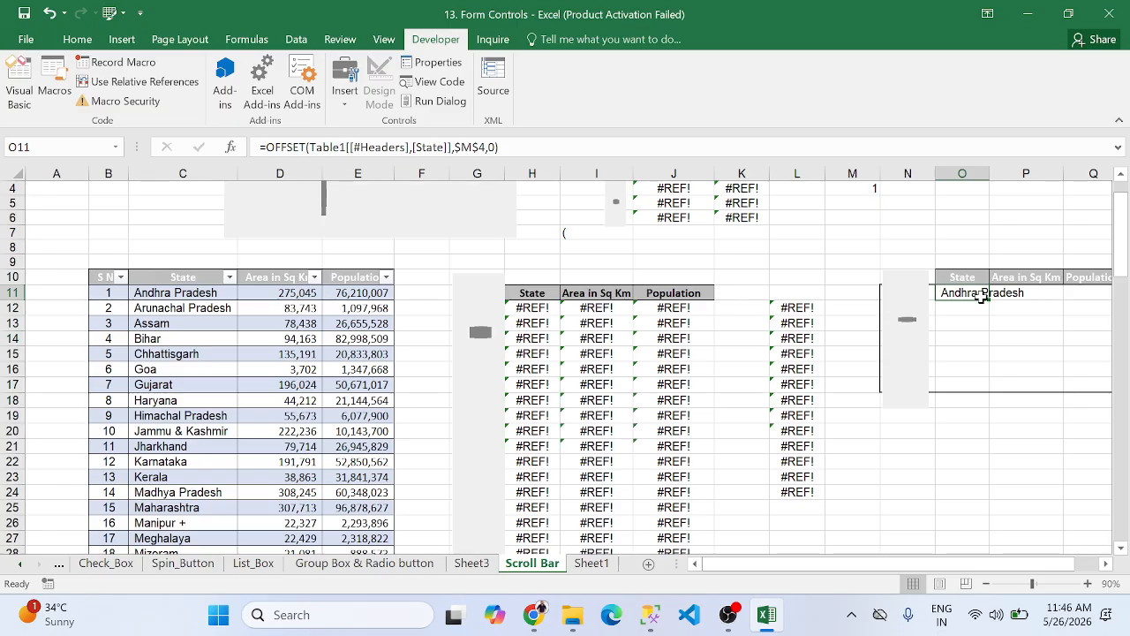
{"action": "left_click_drag", "start_coordinate": [989, 300], "coordinate": [1095, 299]}
{"action": "key", "text": "Right"}
{"action": "scroll", "coordinate": [1094, 298], "scroll_direction": "right", "scroll_amount": 2}
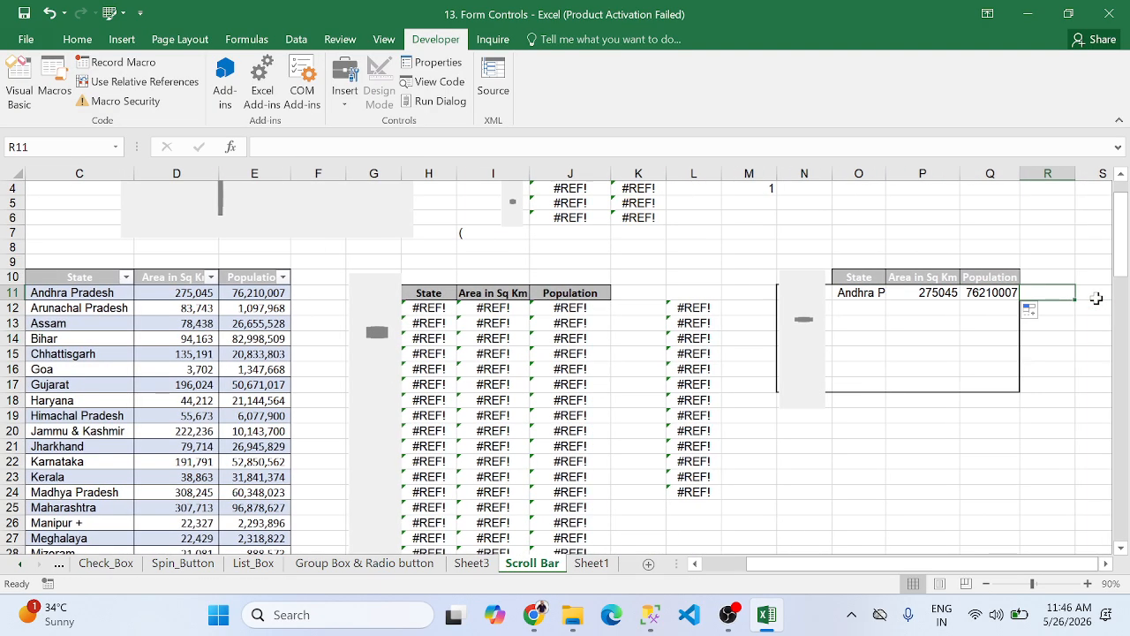
{"action": "left_click", "coordinate": [869, 291]}
{"action": "left_click_drag", "start_coordinate": [870, 292], "coordinate": [1006, 389]}
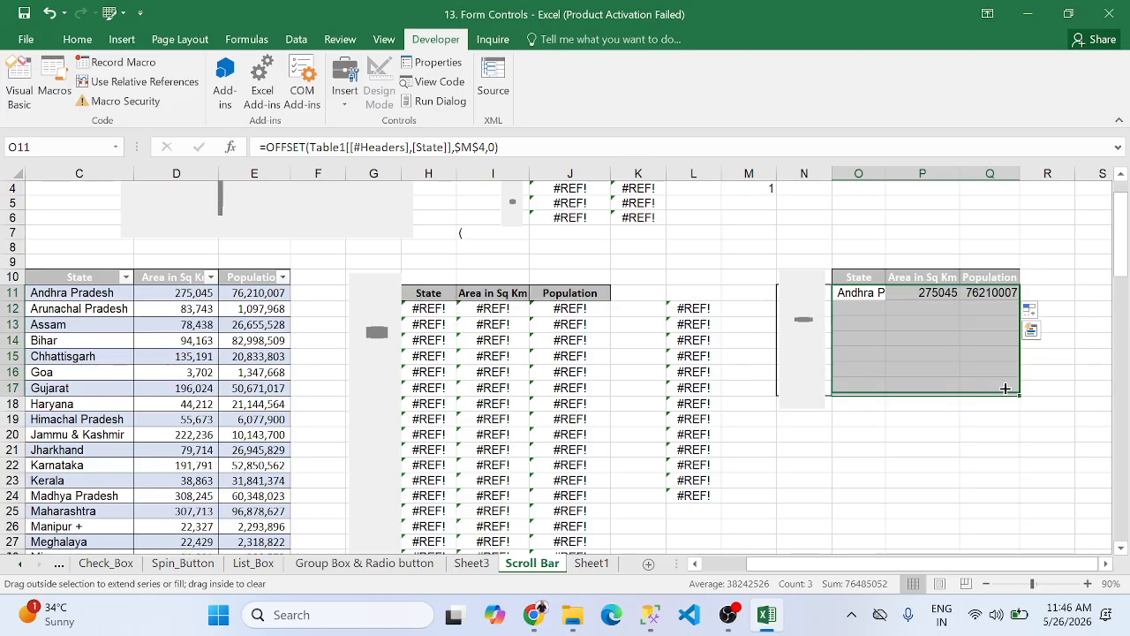
{"action": "double_click", "coordinate": [886, 168]}
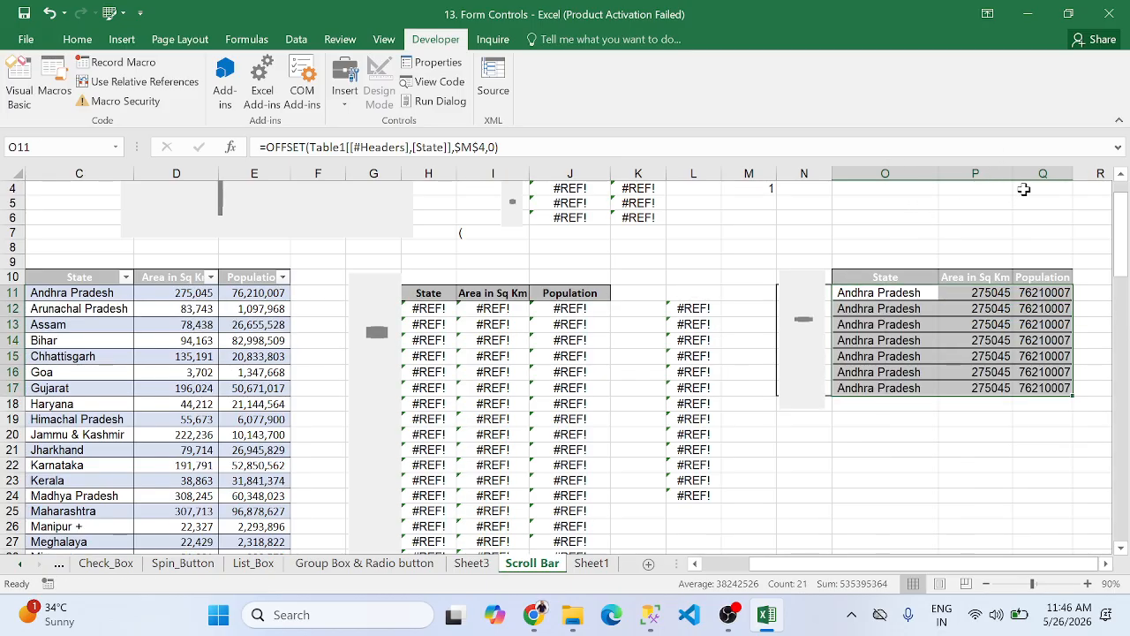
{"action": "left_click", "coordinate": [882, 305]}
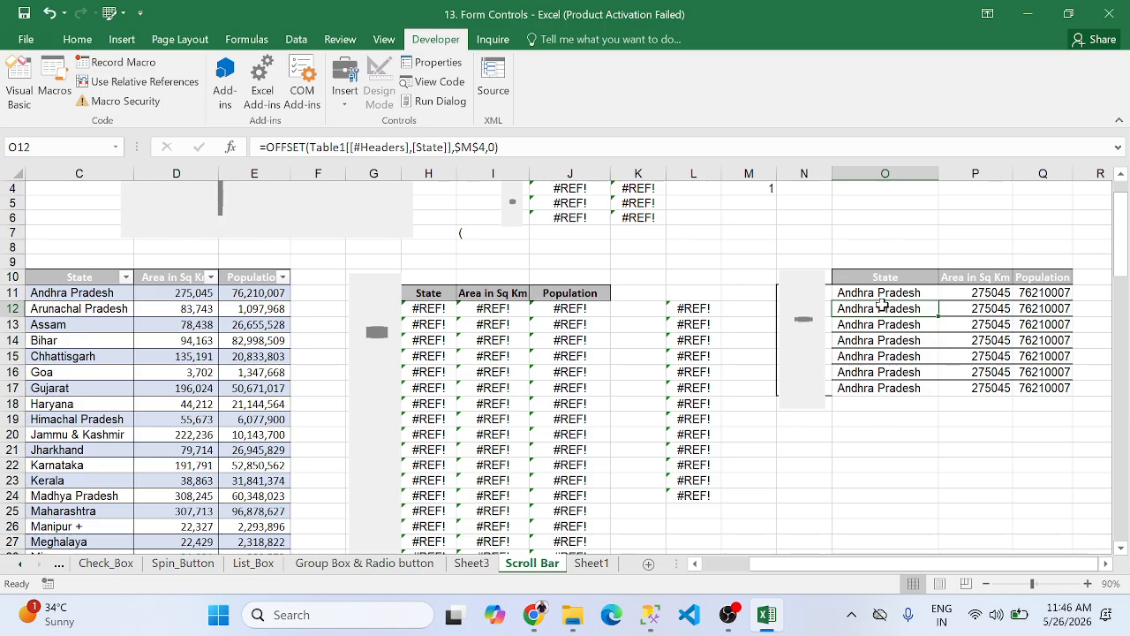
{"action": "double_click", "coordinate": [881, 306]}
{"action": "key", "text": "Escape"}
Replace the table header reference in O11's formula with the plain cell reference C10, giving =OFFSET(C10,$M$4,0)
{"action": "double_click", "coordinate": [908, 293]}
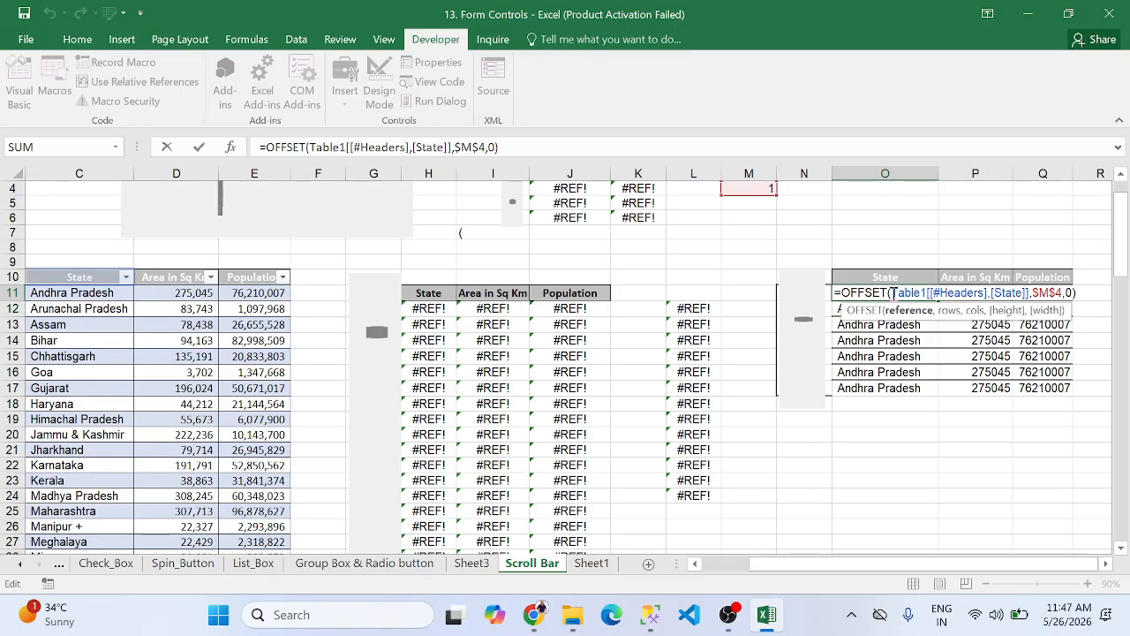
{"action": "key", "text": "ctrl+shift+Right"}
{"action": "key", "text": "ctrl+shift+Right"}
{"action": "key", "text": "ctrl+shift+Right"}
{"action": "key", "text": "shift+Left"}
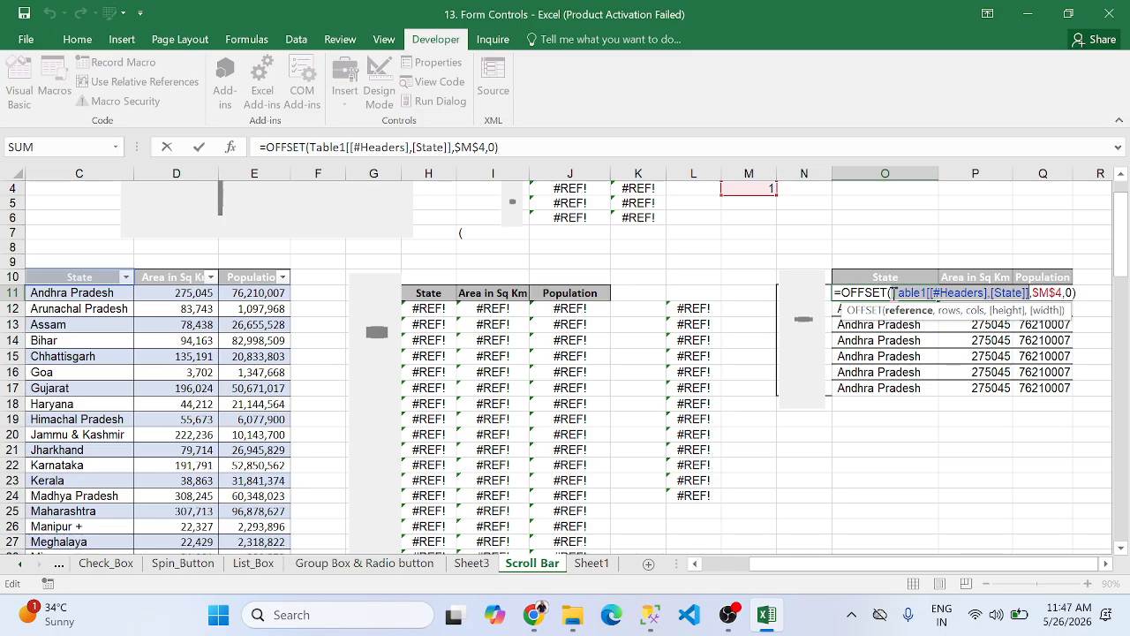
{"action": "key", "text": "BackSpace"}
{"action": "type", "text": "C"}
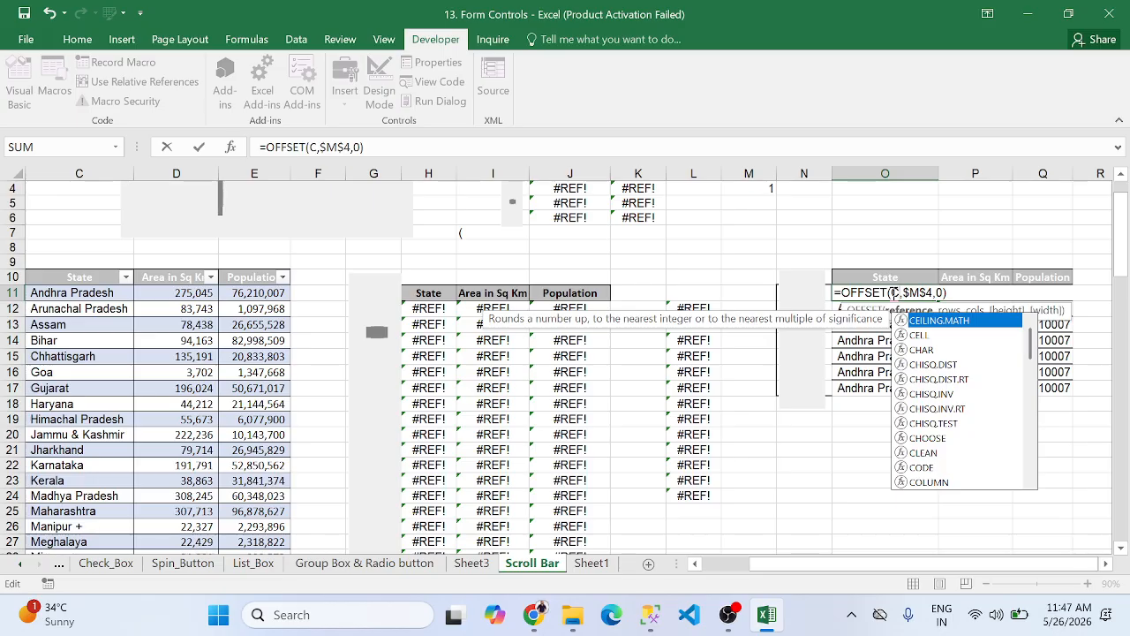
{"action": "type", "text": "10"}
{"action": "key", "text": "Return"}
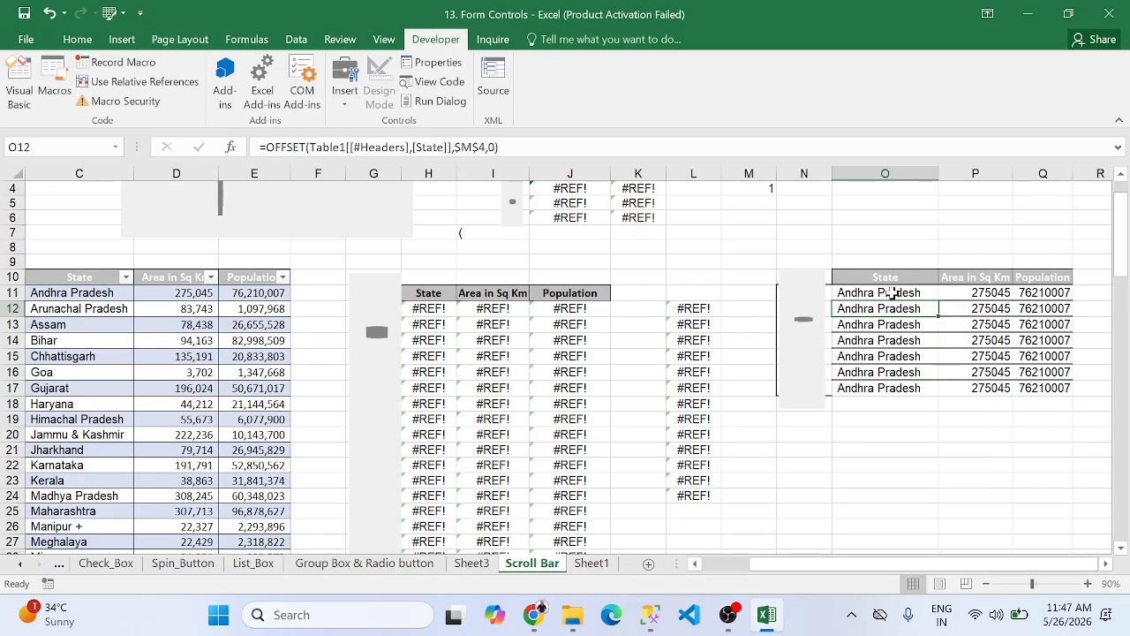
Fill the revised OFFSET formula from O11 across and down the table range O11:Q17
{"action": "left_click", "coordinate": [900, 293]}
{"action": "left_click_drag", "start_coordinate": [939, 300], "coordinate": [1073, 395]}
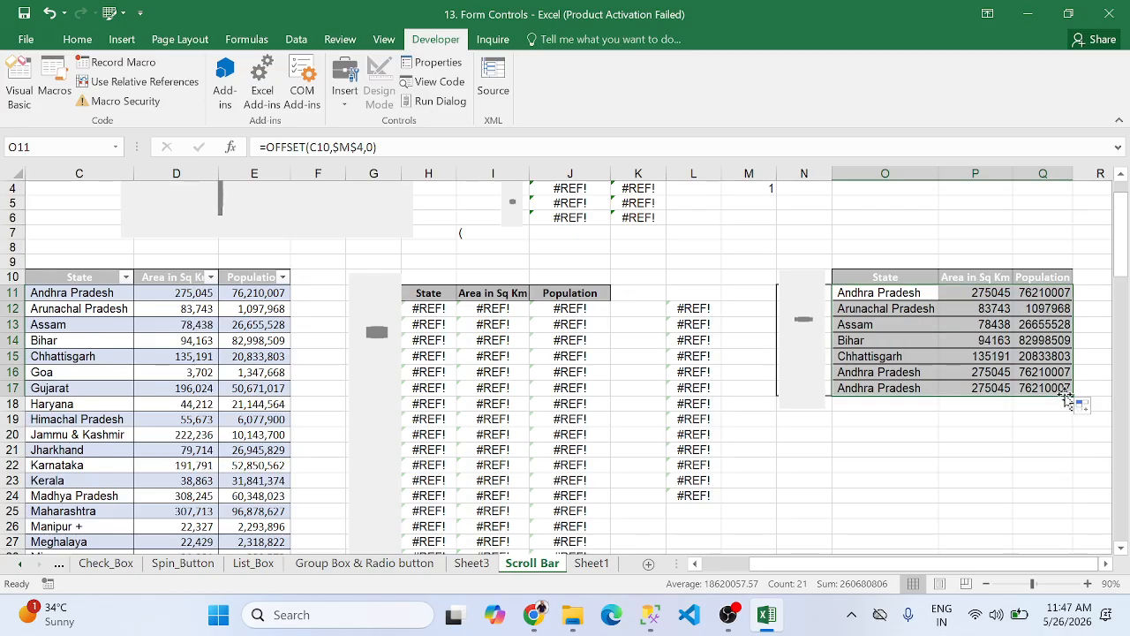
{"action": "left_click", "coordinate": [923, 467]}
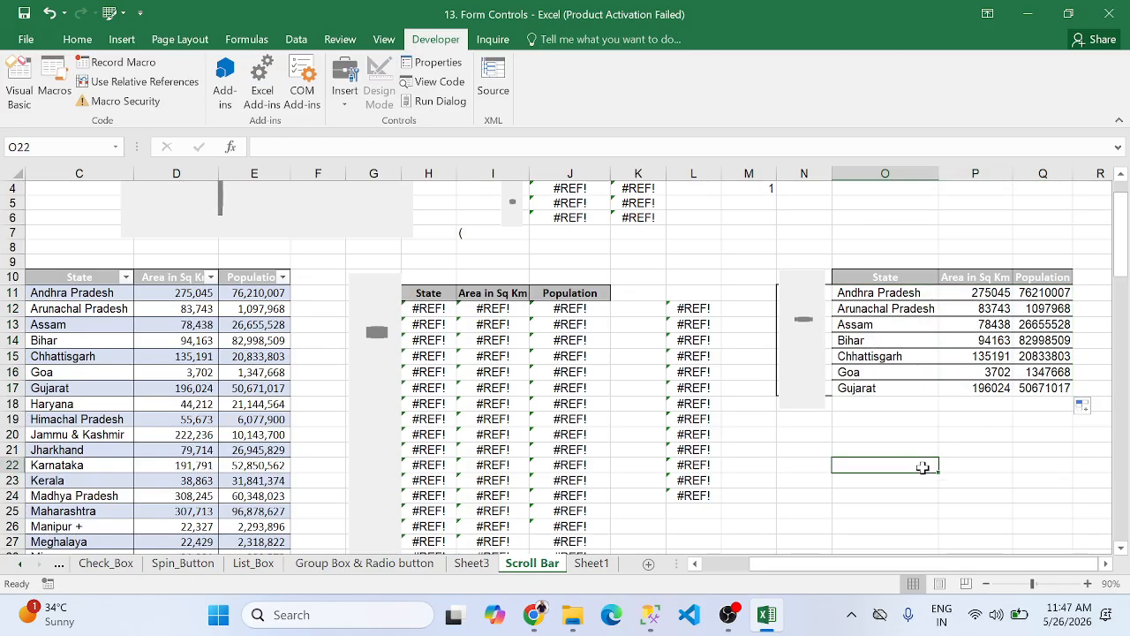
Test the scrollable table by advancing the column N scroll bar in single increments until M4 is 6
{"action": "left_click", "coordinate": [802, 391]}
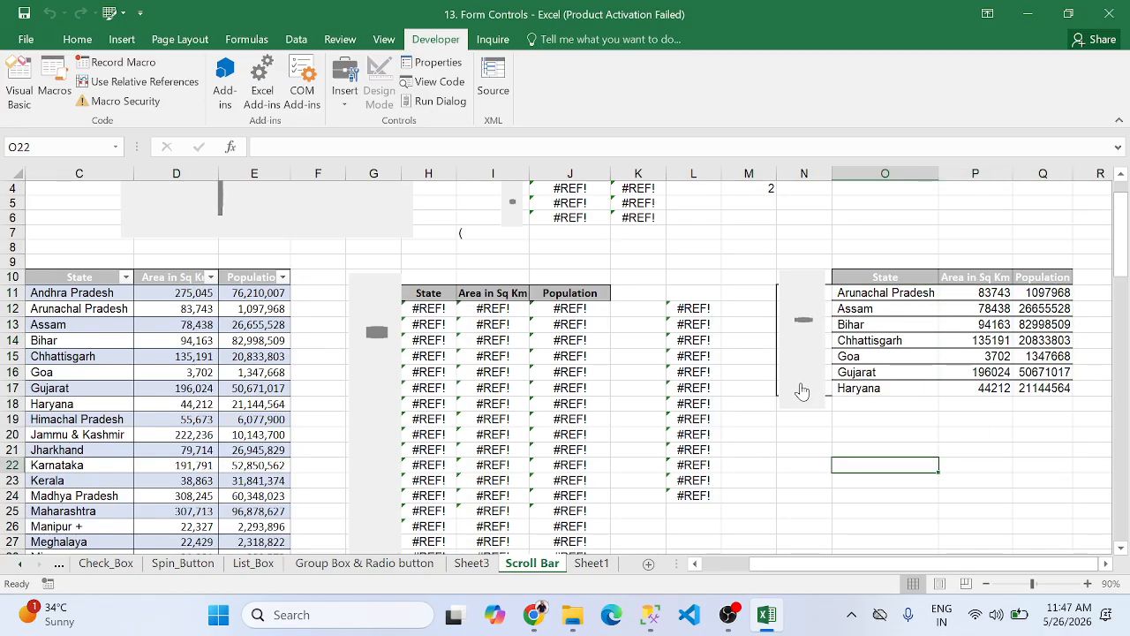
{"action": "left_click", "coordinate": [802, 391]}
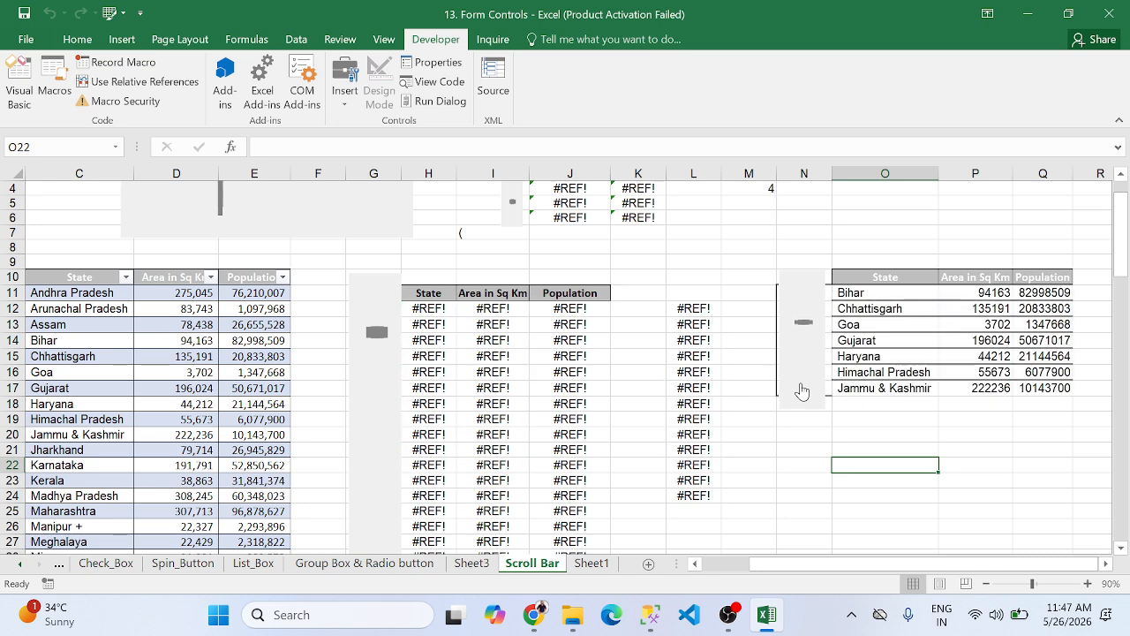
{"action": "left_click", "coordinate": [802, 391]}
{"action": "left_click", "coordinate": [802, 391]}
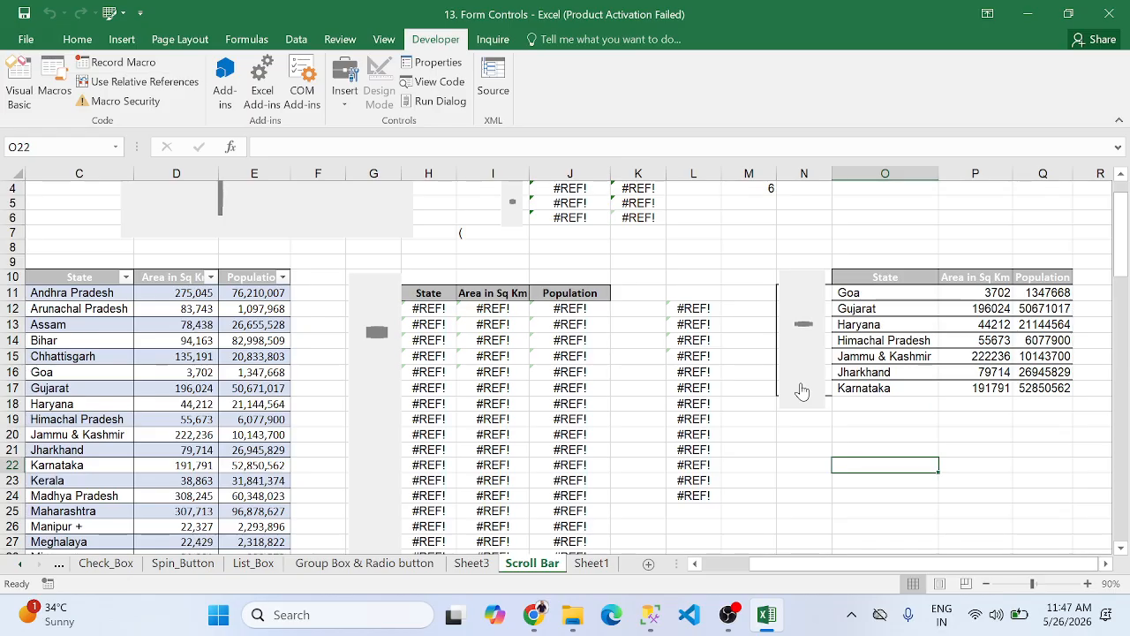
Advance the column N scroll bar until M4 is 22 and check the scrolled states against the end of the source table
{"action": "left_click", "coordinate": [802, 391]}
{"action": "left_click_drag", "start_coordinate": [802, 391], "coordinate": [801, 391]}
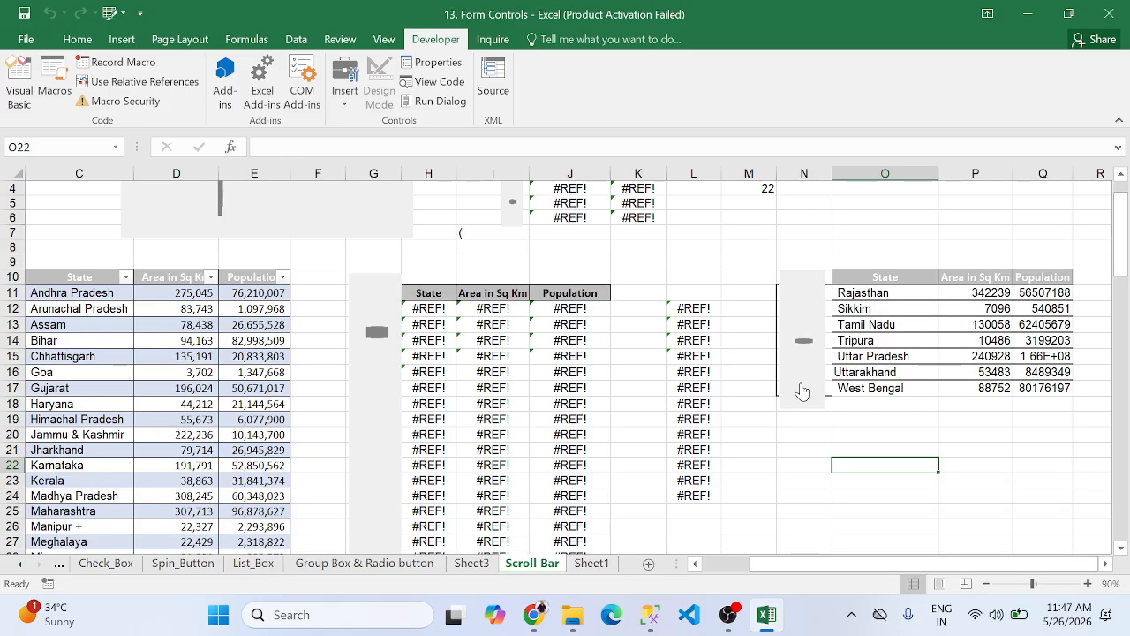
{"action": "left_click", "coordinate": [275, 385]}
{"action": "key", "text": "ctrl+Left"}
{"action": "key", "text": "ctrl+Down"}
{"action": "key", "text": "Down"}
{"action": "key", "text": "Down"}
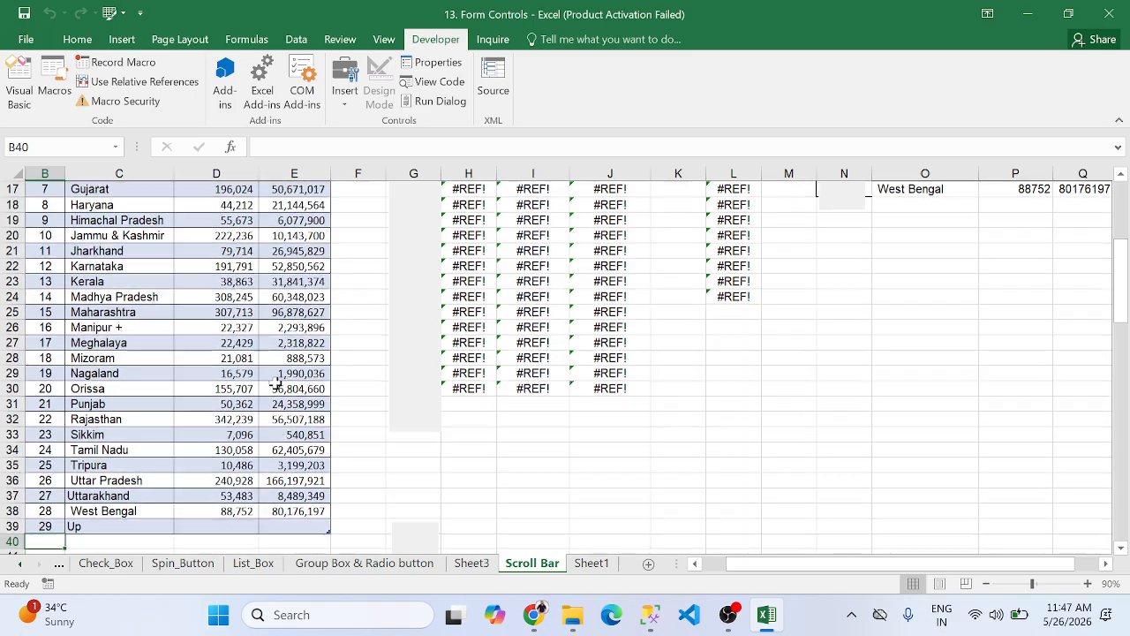
{"action": "key", "text": "Up"}
{"action": "key", "text": "Up"}
{"action": "key", "text": "Up"}
{"action": "key", "text": "Up"}
{"action": "key", "text": "Up"}
{"action": "key", "text": "ctrl+Up"}
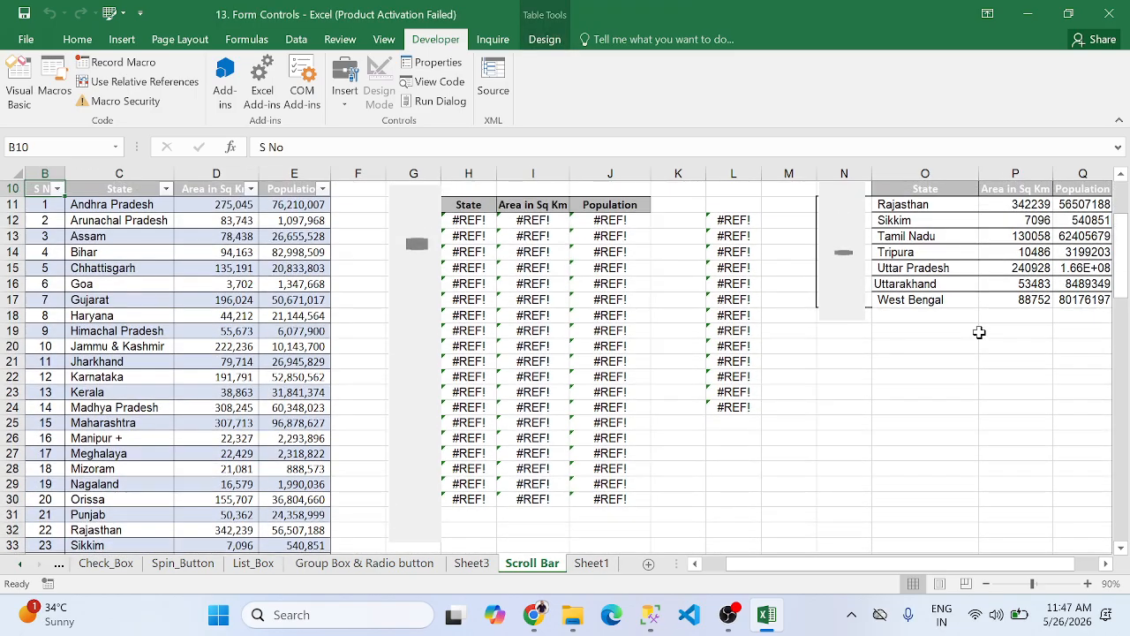
Add a row at the end of the states table with S No 30, State hello, Area nvcl and Population vnds
{"action": "left_click", "coordinate": [935, 391]}
{"action": "key", "text": "Left"}
{"action": "key", "text": "Left"}
{"action": "key", "text": "Left"}
{"action": "key", "text": "Left"}
{"action": "key", "text": "Left"}
{"action": "key", "text": "Left"}
{"action": "key", "text": "Left"}
{"action": "key", "text": "Left"}
{"action": "key", "text": "Left"}
{"action": "key", "text": "Left"}
{"action": "key", "text": "Left"}
{"action": "key", "text": "Left"}
{"action": "key", "text": "Left"}
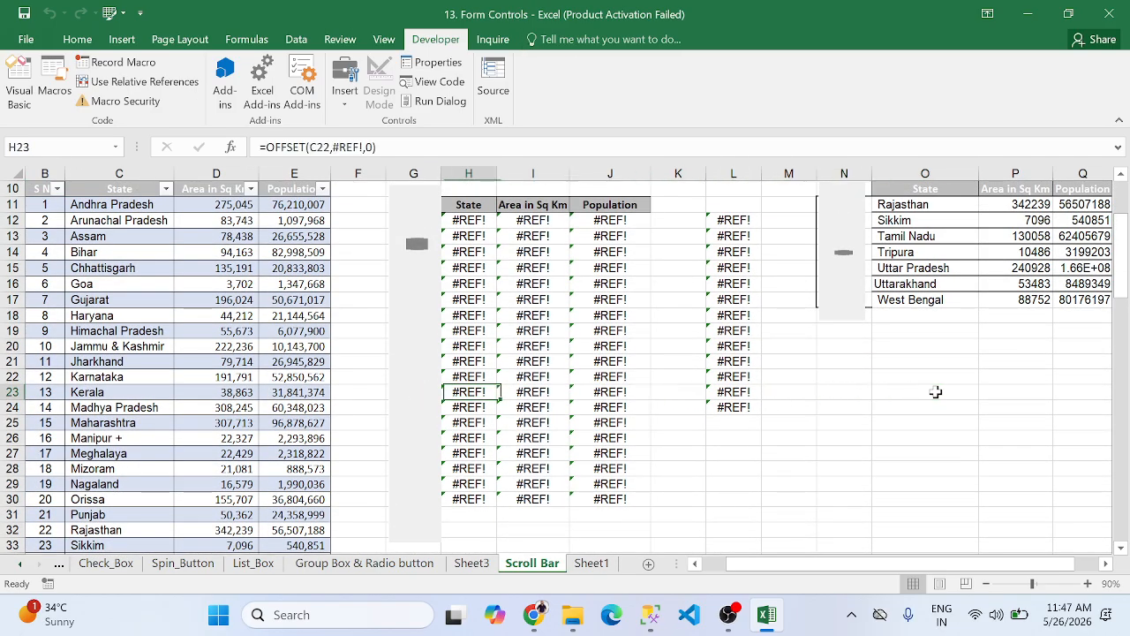
{"action": "key", "text": "ctrl+Down"}
{"action": "key", "text": "Down"}
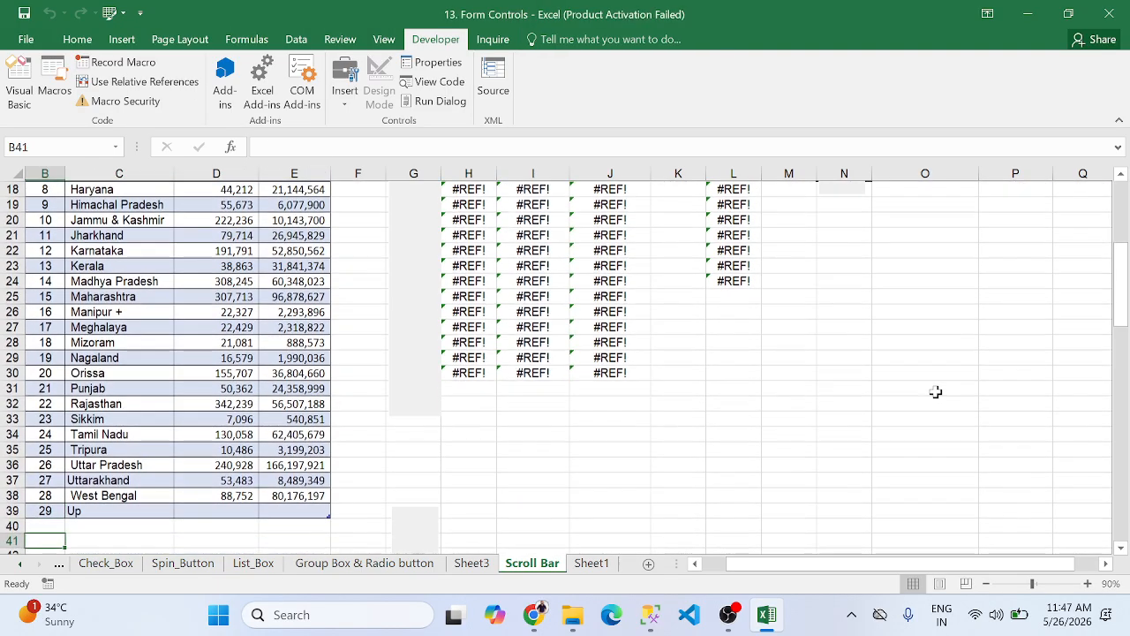
{"action": "type", "text": "30"}
{"action": "key", "text": "Tab"}
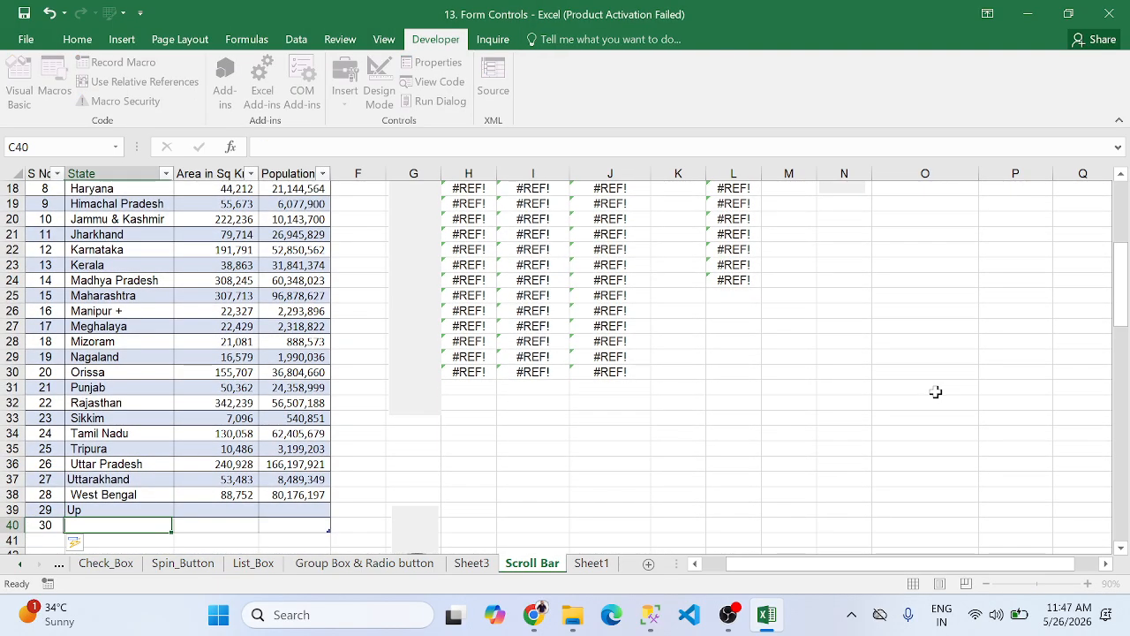
{"action": "type", "text": "hello"}
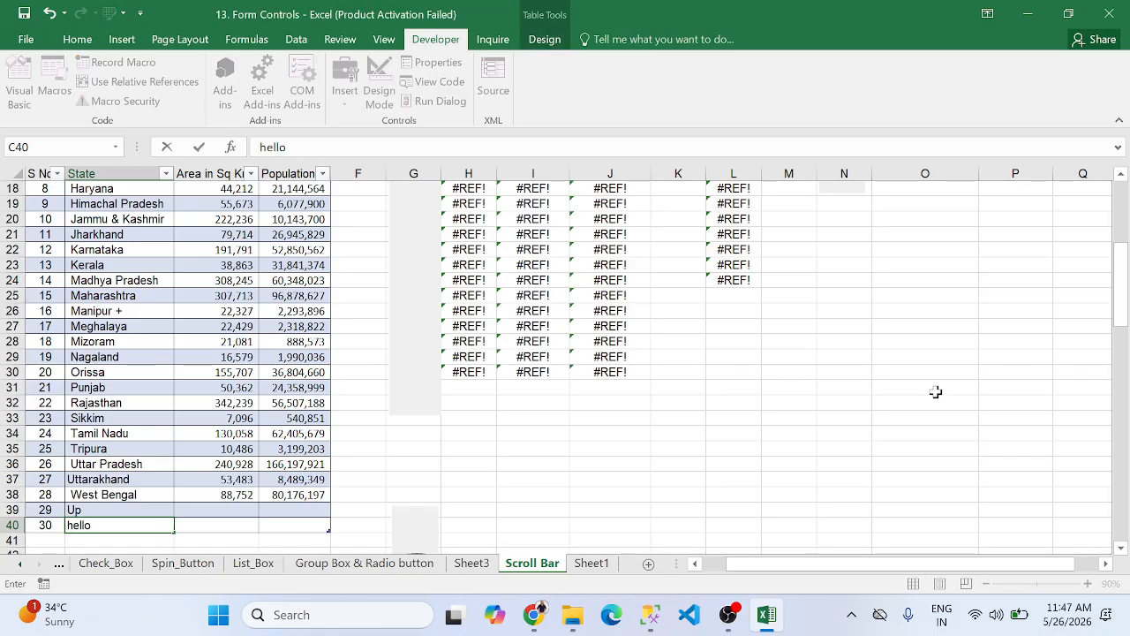
{"action": "key", "text": "Tab"}
{"action": "type", "text": "nvcl"}
{"action": "key", "text": "Tab"}
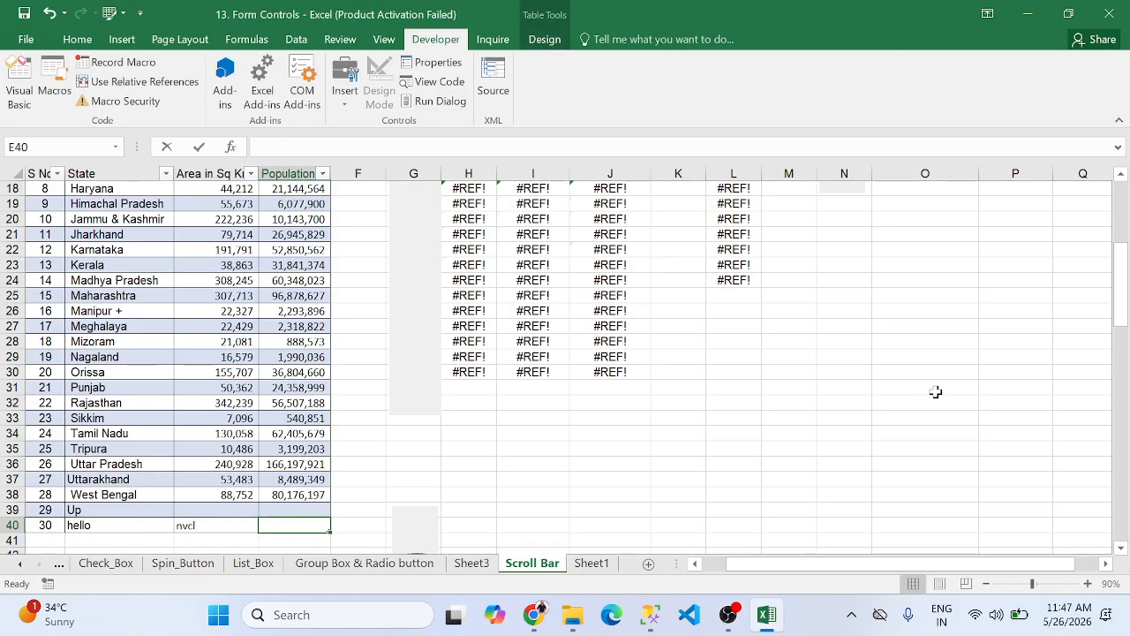
{"action": "type", "text": "vnds"}
{"action": "key", "text": "Return"}
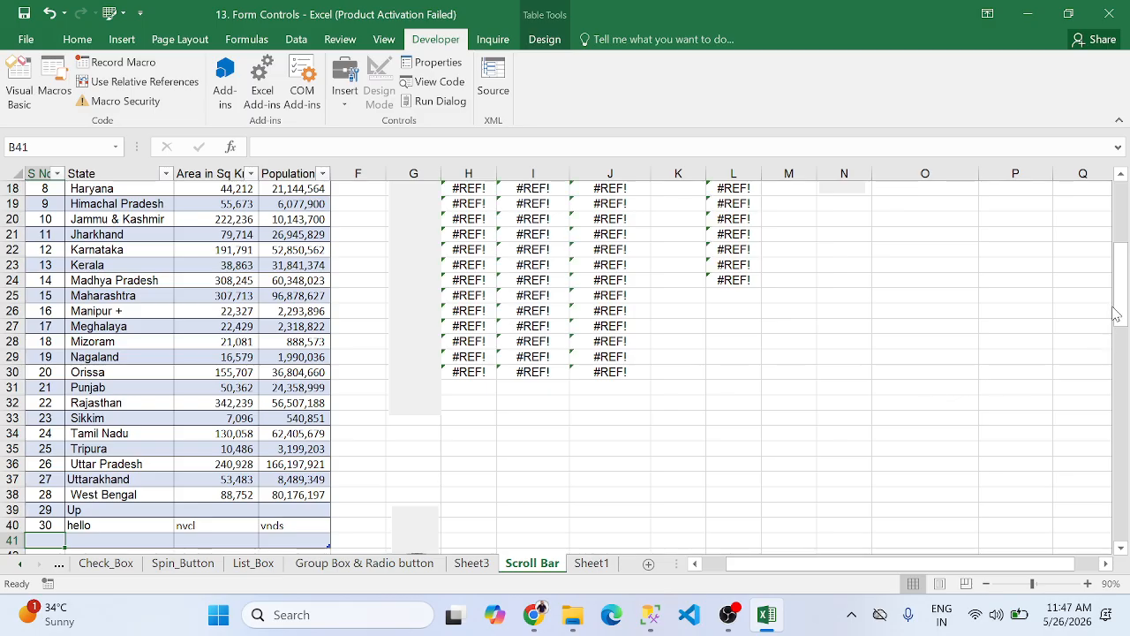
Run the column N scroll bar past the added hello row and back until M4 is 28
{"action": "left_click_drag", "start_coordinate": [1121, 231], "coordinate": [1124, 216]}
{"action": "left_click", "coordinate": [843, 436]}
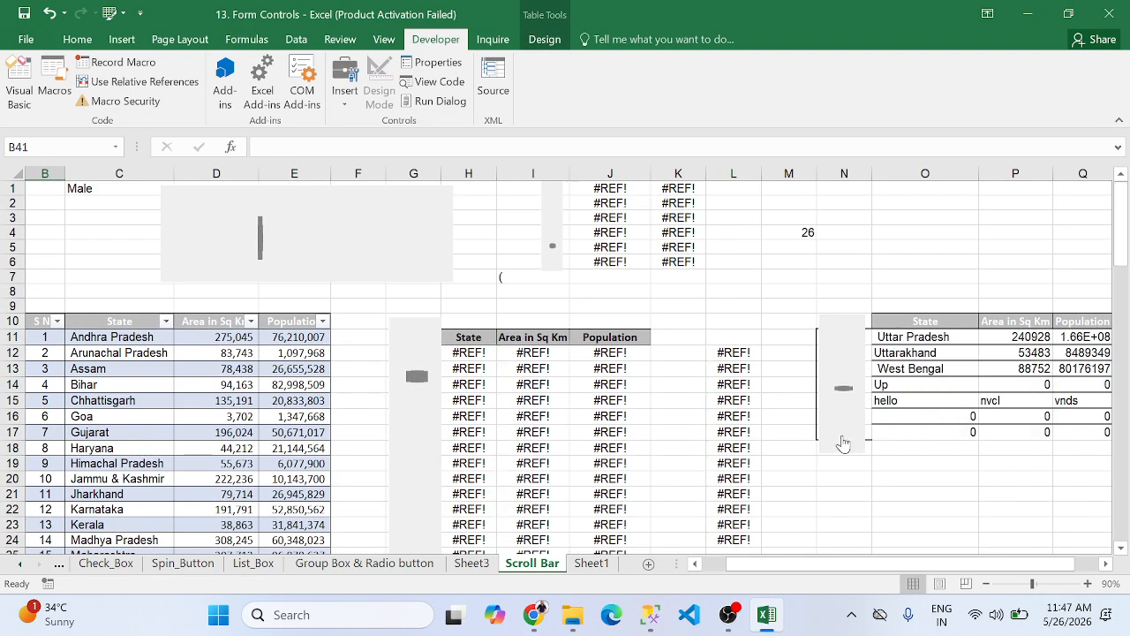
{"action": "left_click", "coordinate": [843, 444]}
{"action": "left_click", "coordinate": [844, 358]}
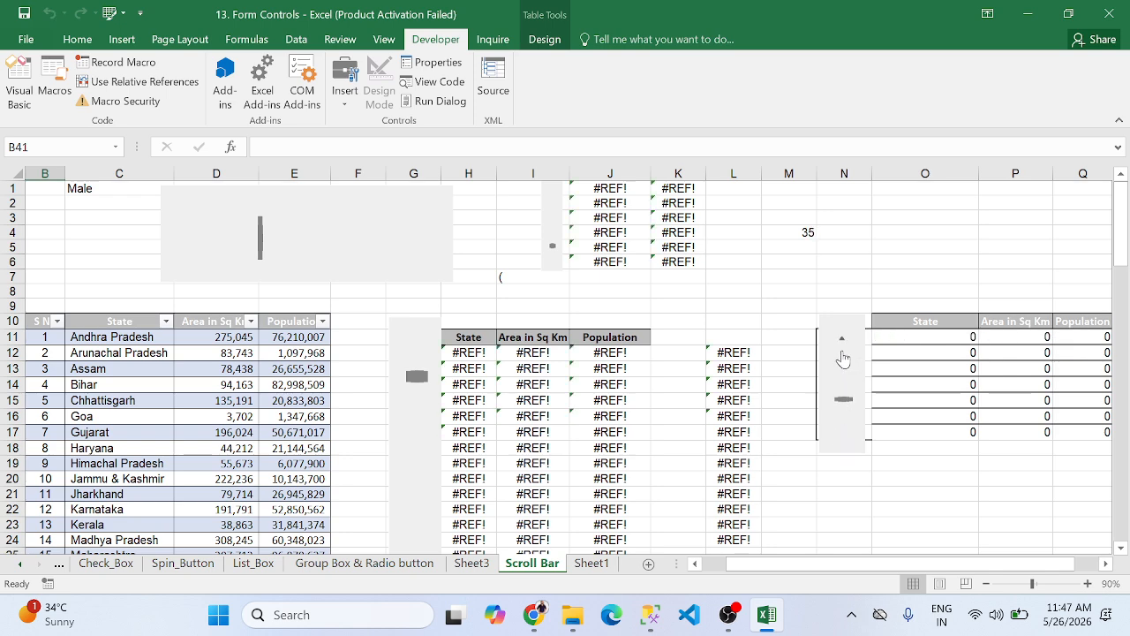
{"action": "left_click", "coordinate": [843, 358]}
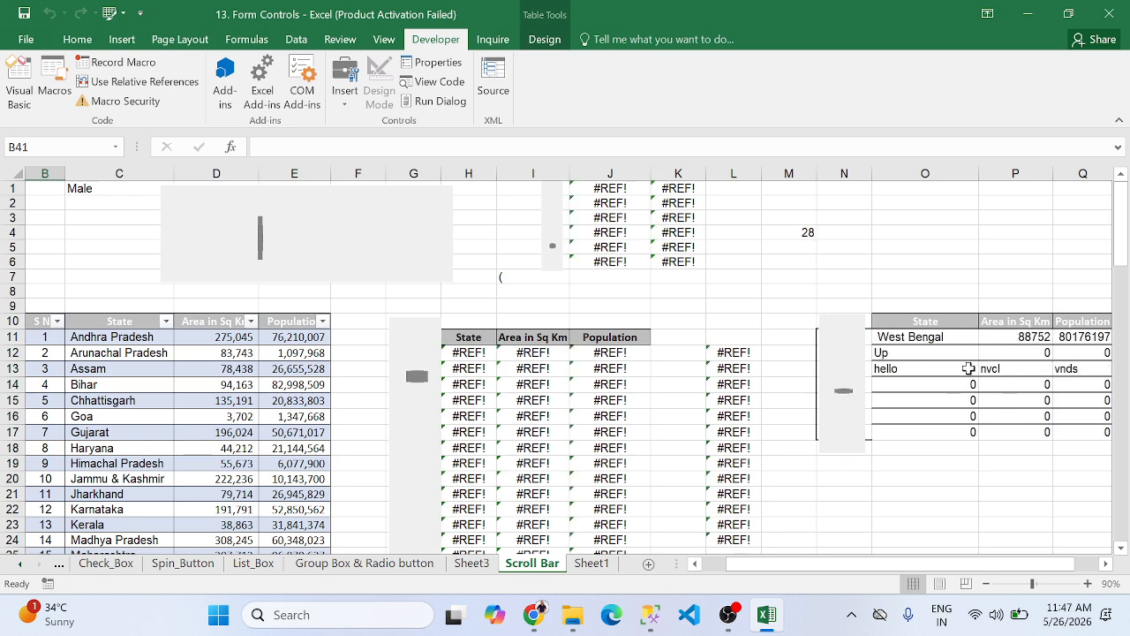
Inspect the hello row's formulas in the scrollable table and return the selection to cell A1
{"action": "left_click", "coordinate": [981, 367]}
{"action": "key", "text": "Right"}
{"action": "key", "text": "Right"}
{"action": "key", "text": "Left"}
{"action": "key", "text": "Left"}
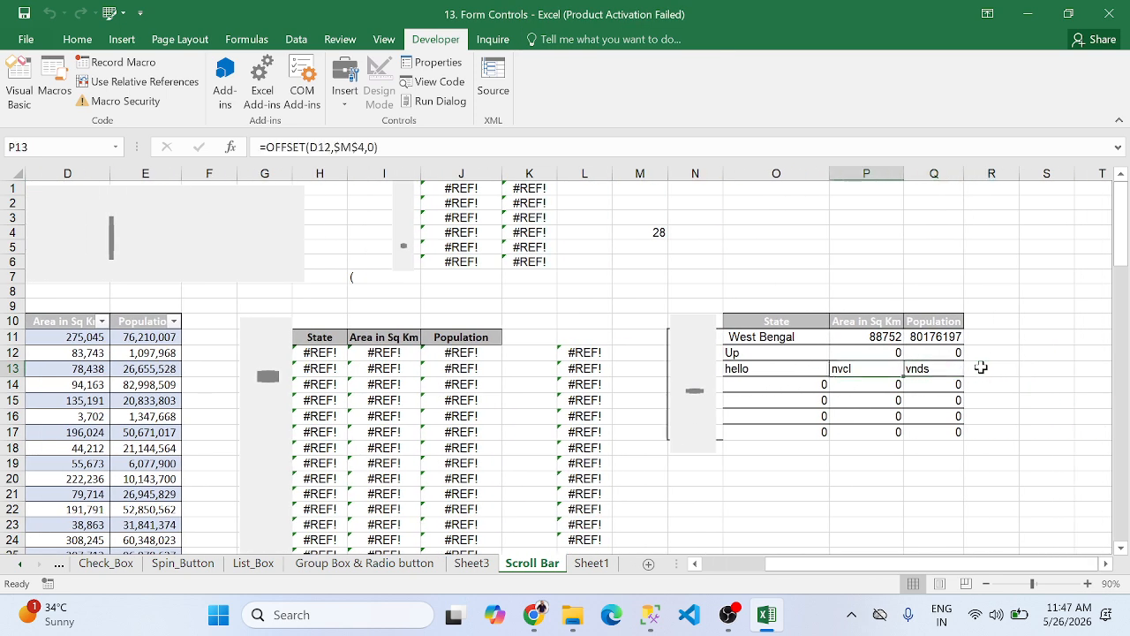
{"action": "key", "text": "Left"}
{"action": "key", "text": "Left"}
{"action": "key", "text": "Left"}
{"action": "key", "text": "Left"}
{"action": "key", "text": "Left"}
{"action": "key", "text": "Left"}
{"action": "key", "text": "Left"}
{"action": "key", "text": "Left"}
{"action": "key", "text": "Left"}
{"action": "key", "text": "Left"}
{"action": "key", "text": "Left"}
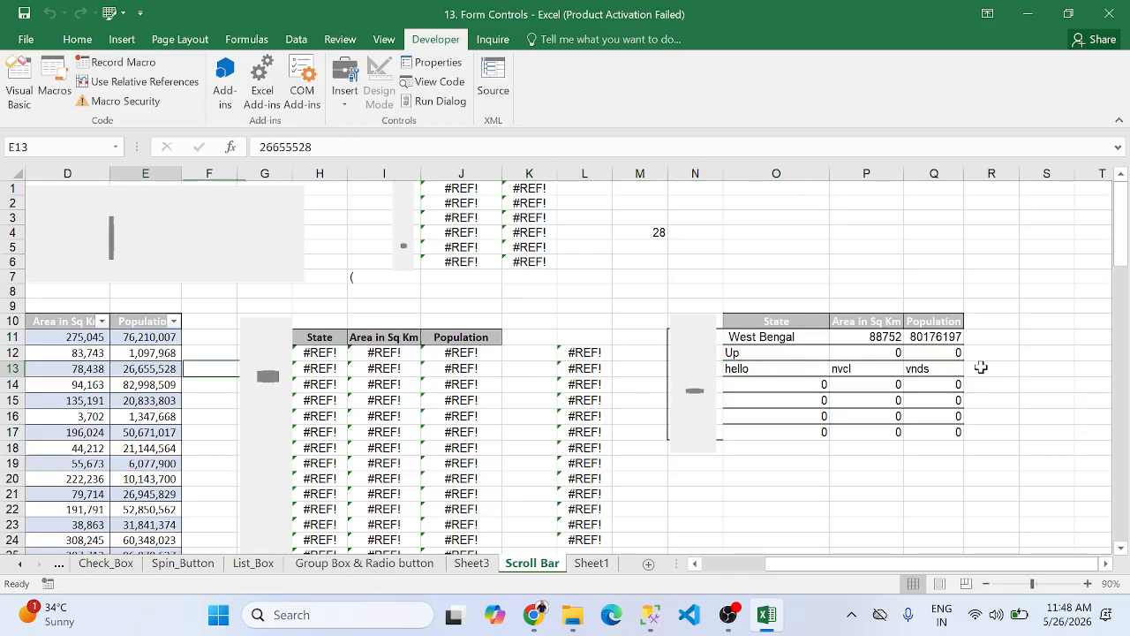
{"action": "key", "text": "Left"}
{"action": "key", "text": "Left"}
{"action": "key", "text": "Left"}
{"action": "key", "text": "Left"}
{"action": "key", "text": "Up"}
{"action": "key", "text": "Up"}
{"action": "key", "text": "Up"}
{"action": "key", "text": "Up"}
{"action": "key", "text": "Up"}
{"action": "key", "text": "Up"}
{"action": "key", "text": "Up"}
{"action": "key", "text": "Up"}
{"action": "key", "text": "Up"}
{"action": "key", "text": "Up"}
{"action": "key", "text": "Up"}
{"action": "key", "text": "Up"}
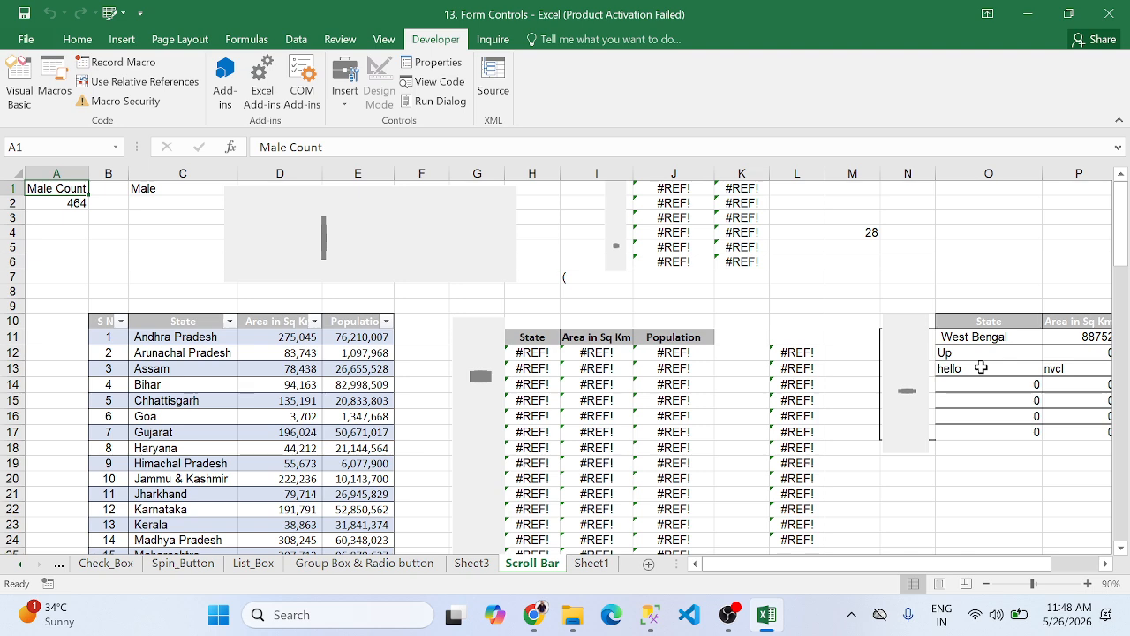
Switch to Sheet1 and review the available form controls and ActiveX controls without inserting any
{"action": "left_click", "coordinate": [591, 564]}
{"action": "left_click", "coordinate": [456, 261]}
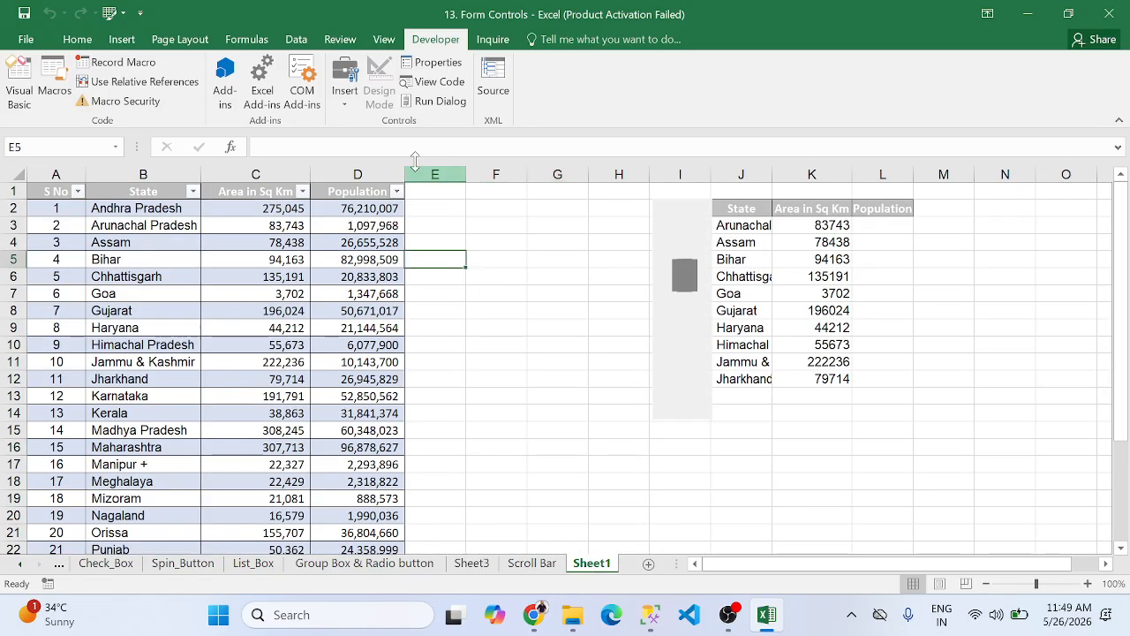
{"action": "left_click", "coordinate": [346, 99]}
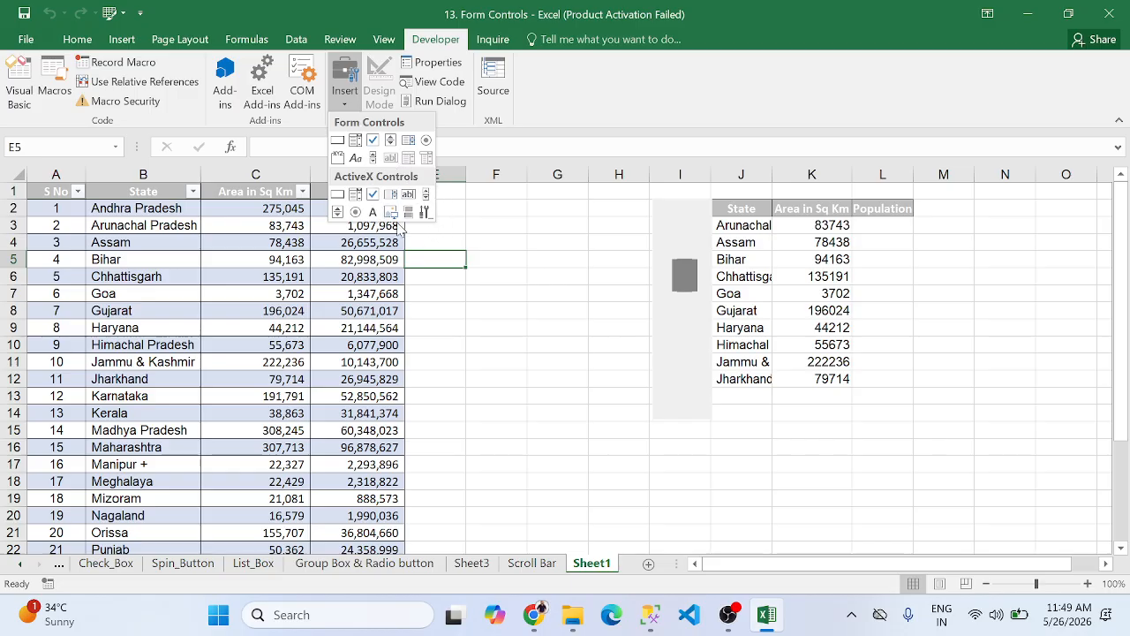
{"action": "left_click", "coordinate": [512, 252]}
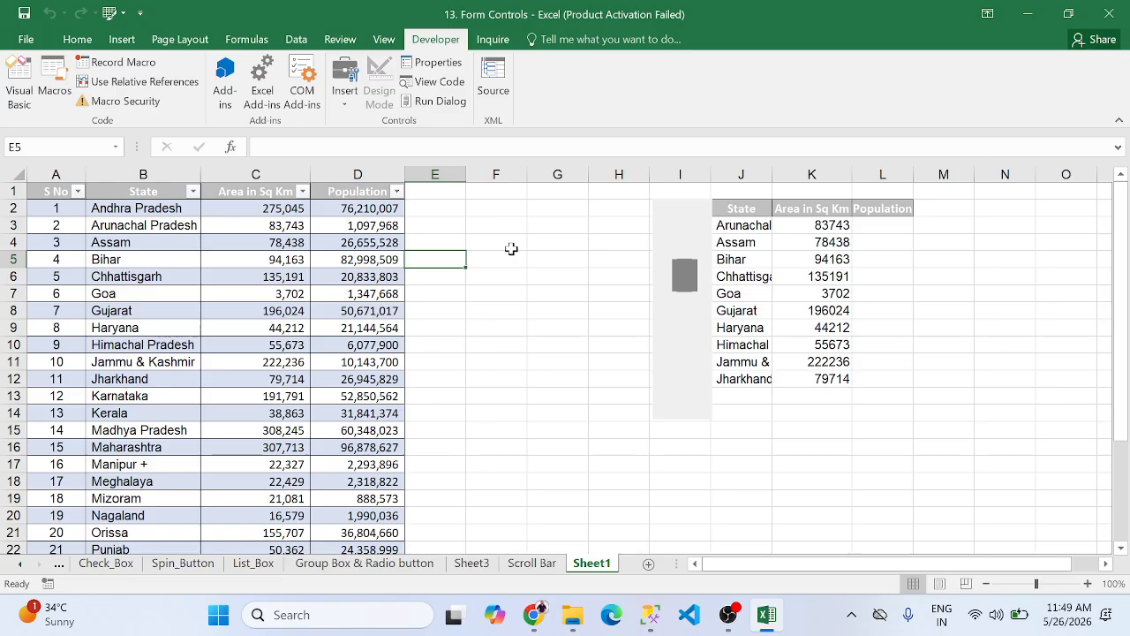
{"action": "left_click", "coordinate": [347, 105]}
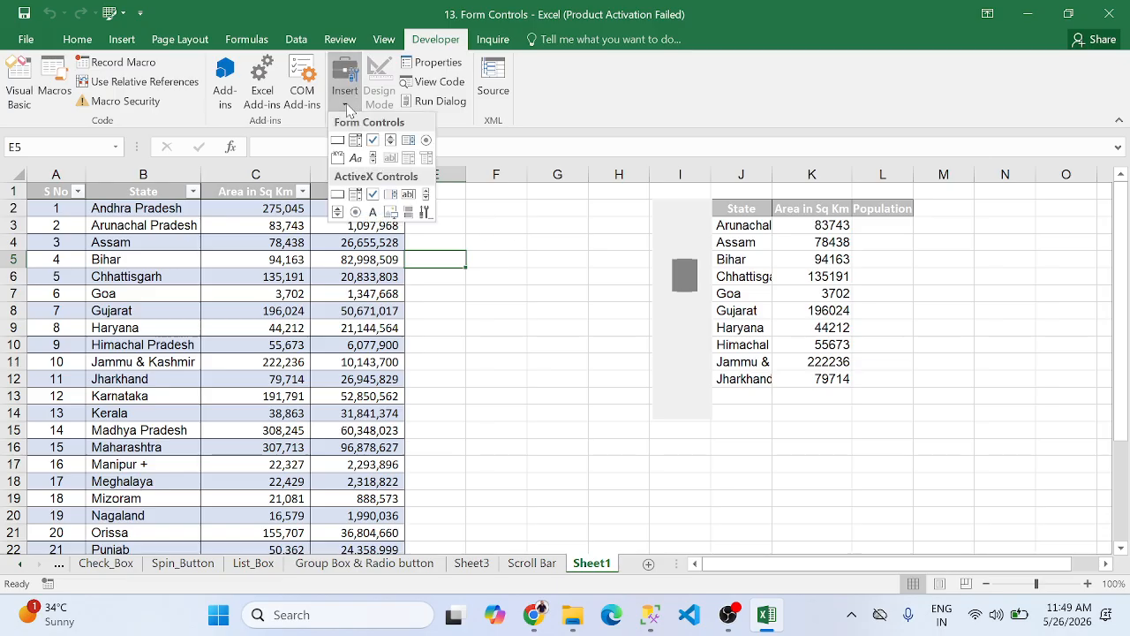
{"action": "left_click", "coordinate": [565, 266]}
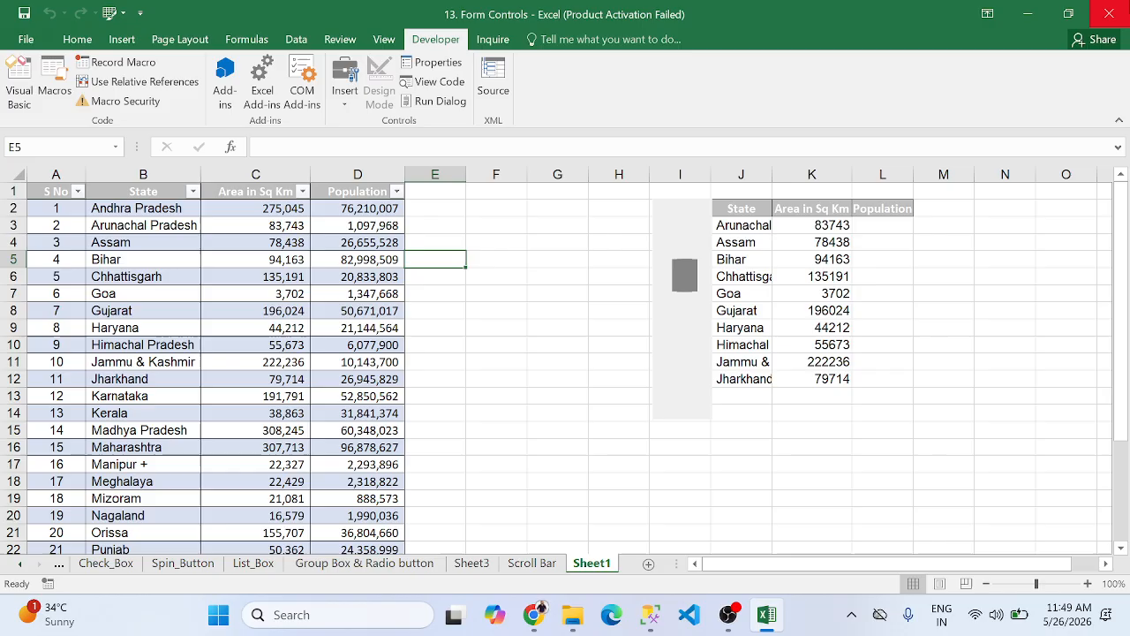
Close the Form Controls workbook without saving, and open the 16th days folder inside Excel All Data in File Explorer
{"action": "left_click", "coordinate": [1124, 4]}
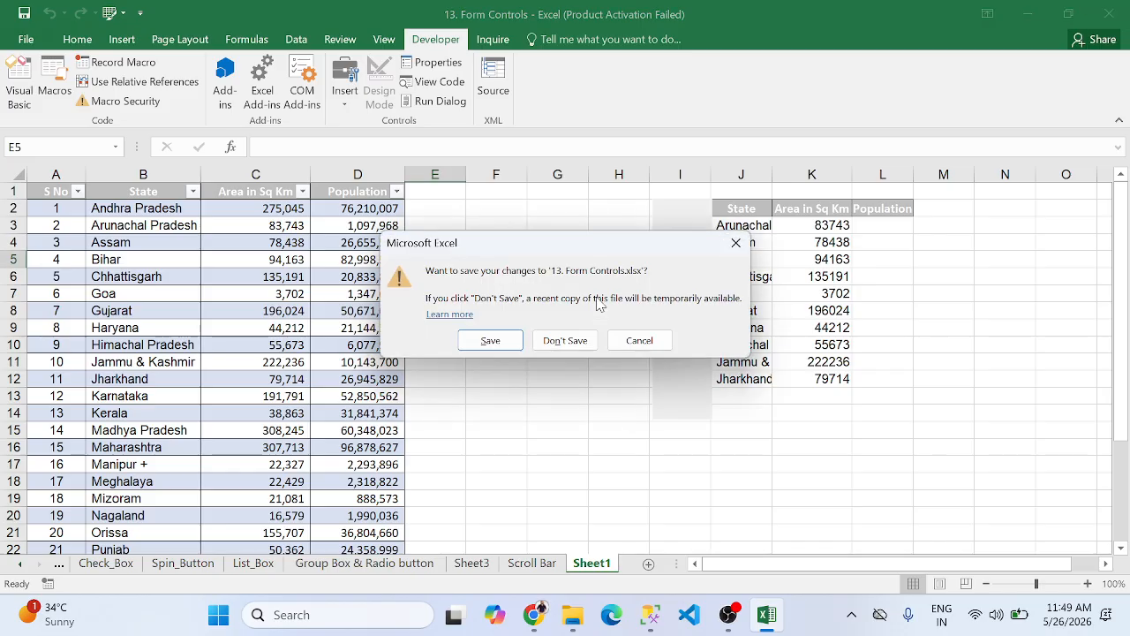
{"action": "left_click", "coordinate": [565, 340]}
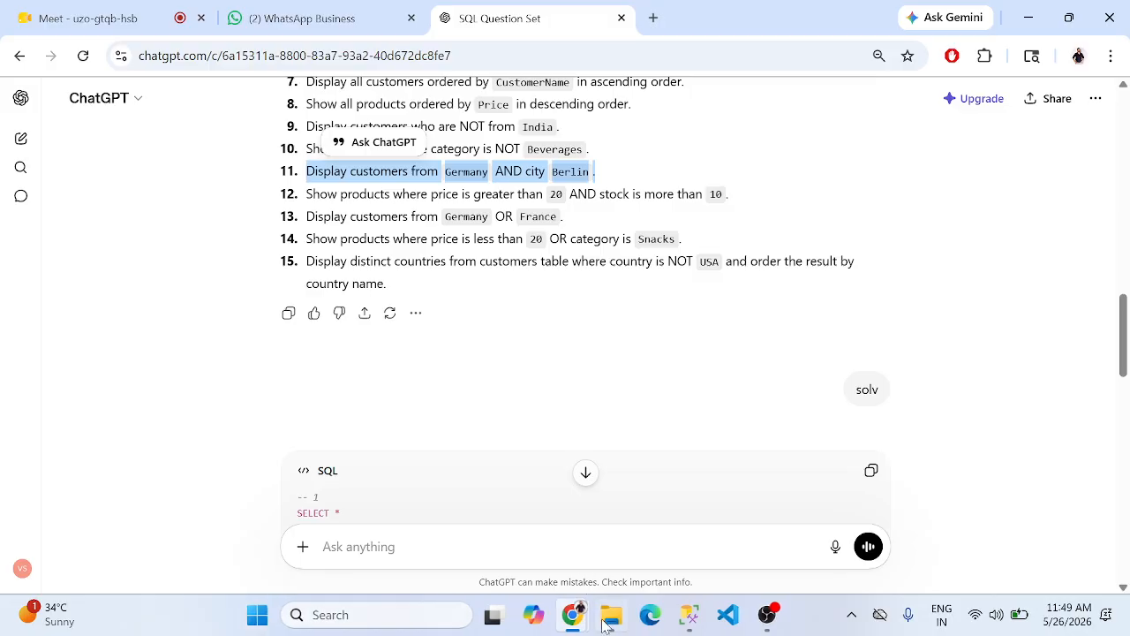
{"action": "left_click", "coordinate": [610, 618]}
{"action": "left_click", "coordinate": [387, 399]}
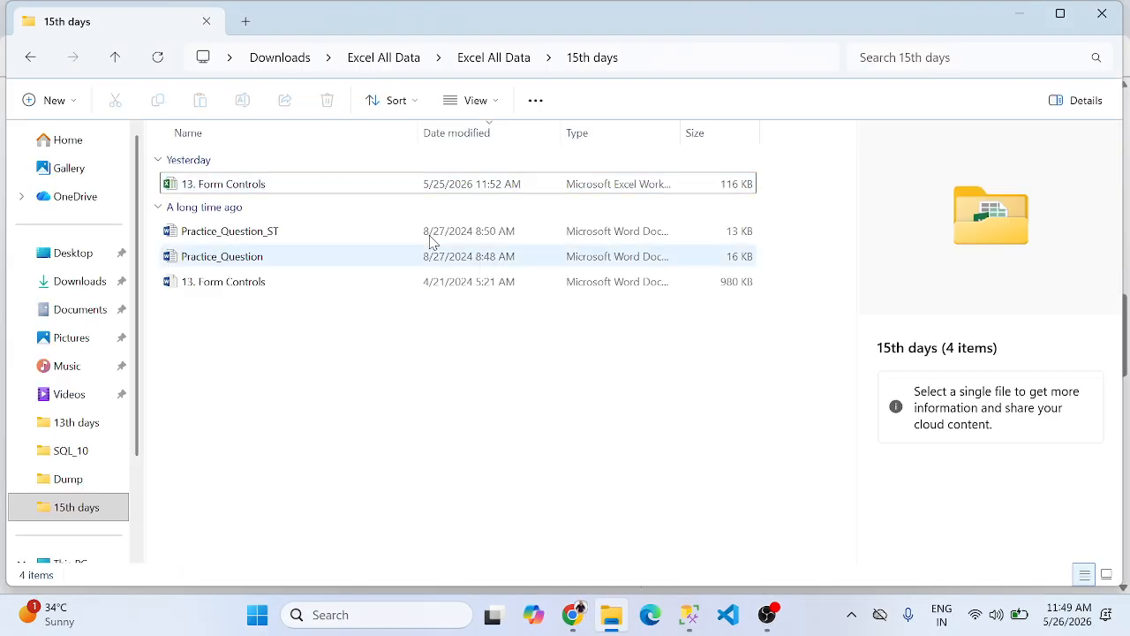
{"action": "left_click", "coordinate": [495, 60]}
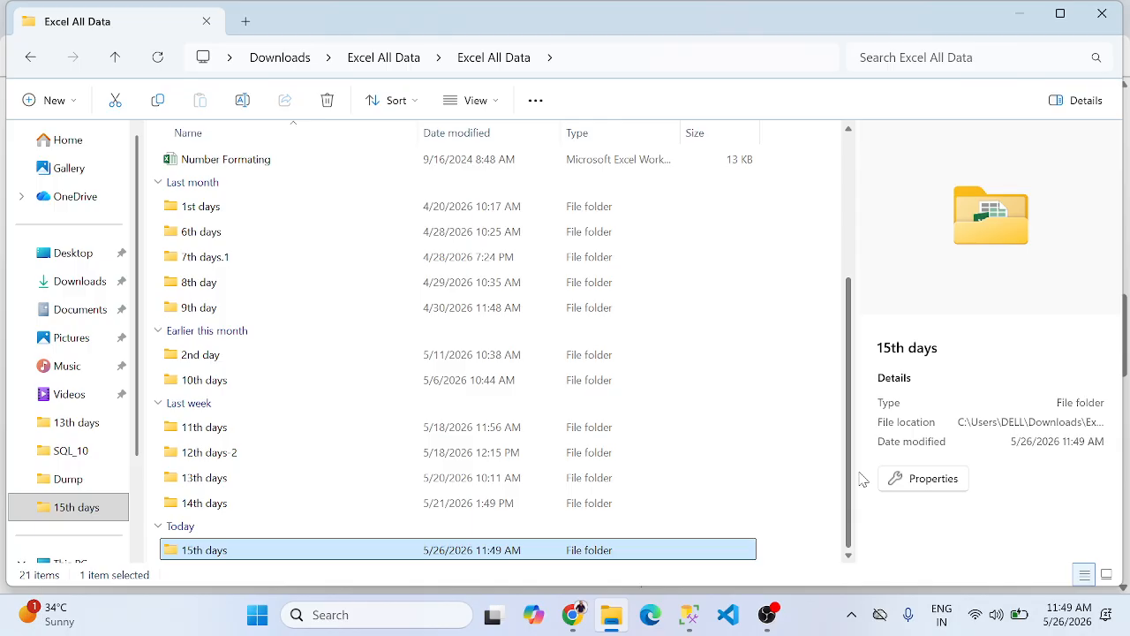
{"action": "left_click_drag", "start_coordinate": [854, 422], "coordinate": [838, 303]}
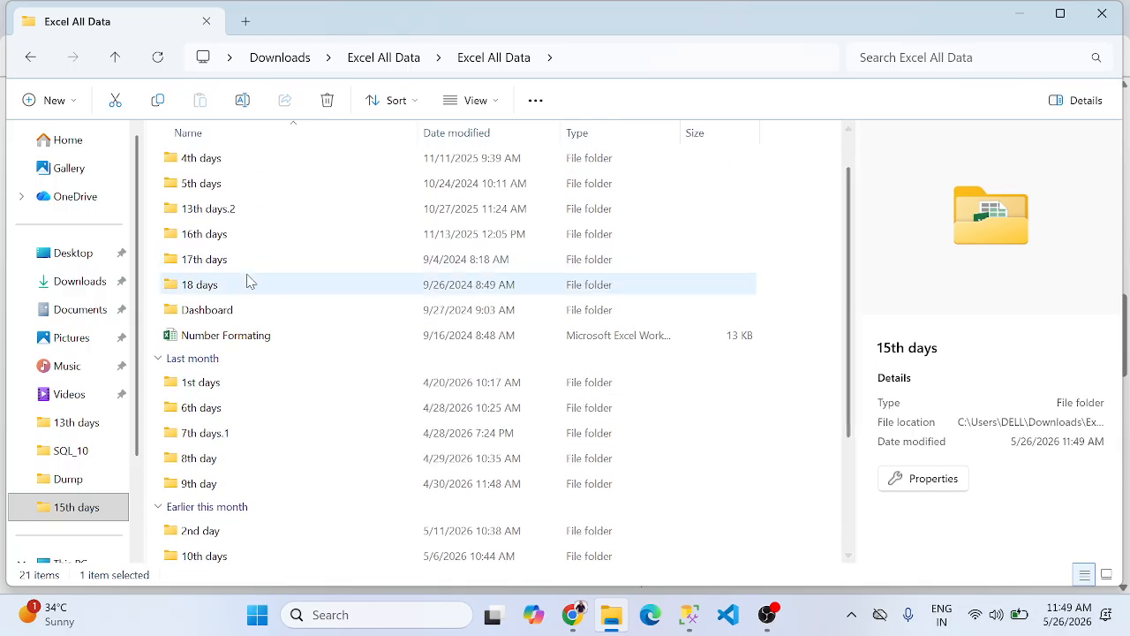
{"action": "double_click", "coordinate": [221, 237]}
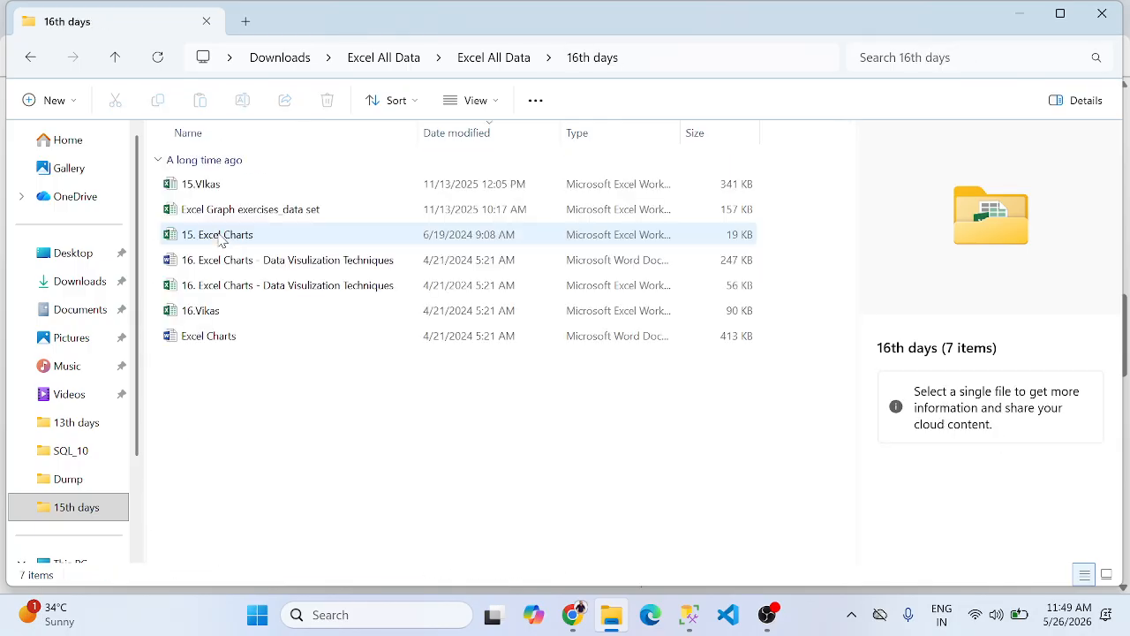
Open the 15. Excel Charts workbook, dismiss the activation wizard and enable editing
{"action": "double_click", "coordinate": [221, 235]}
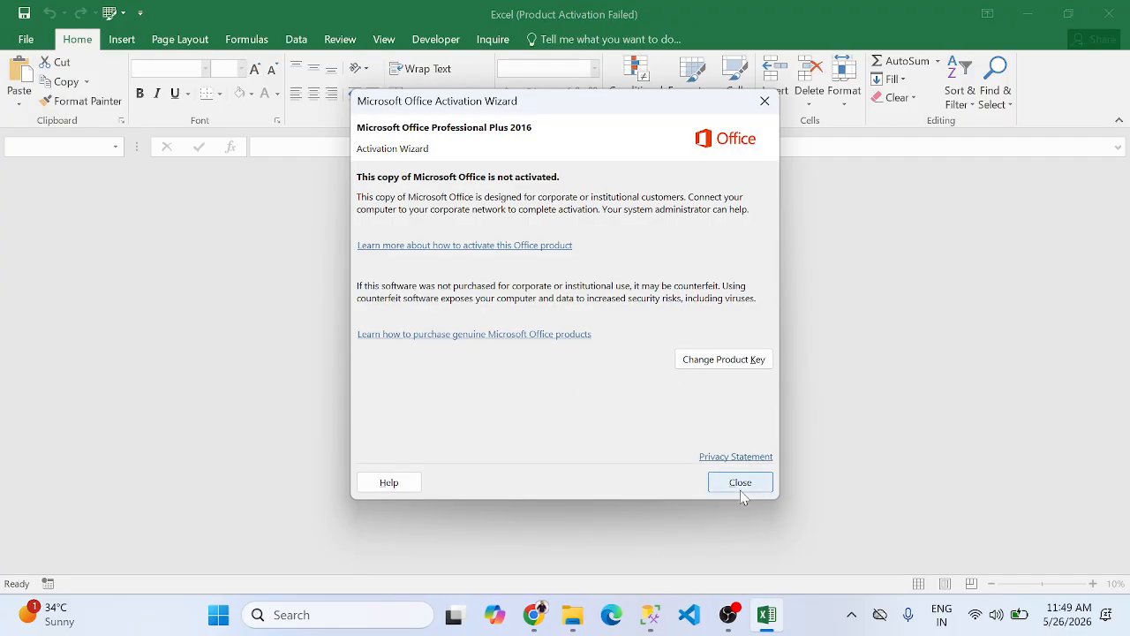
{"action": "left_click", "coordinate": [740, 485]}
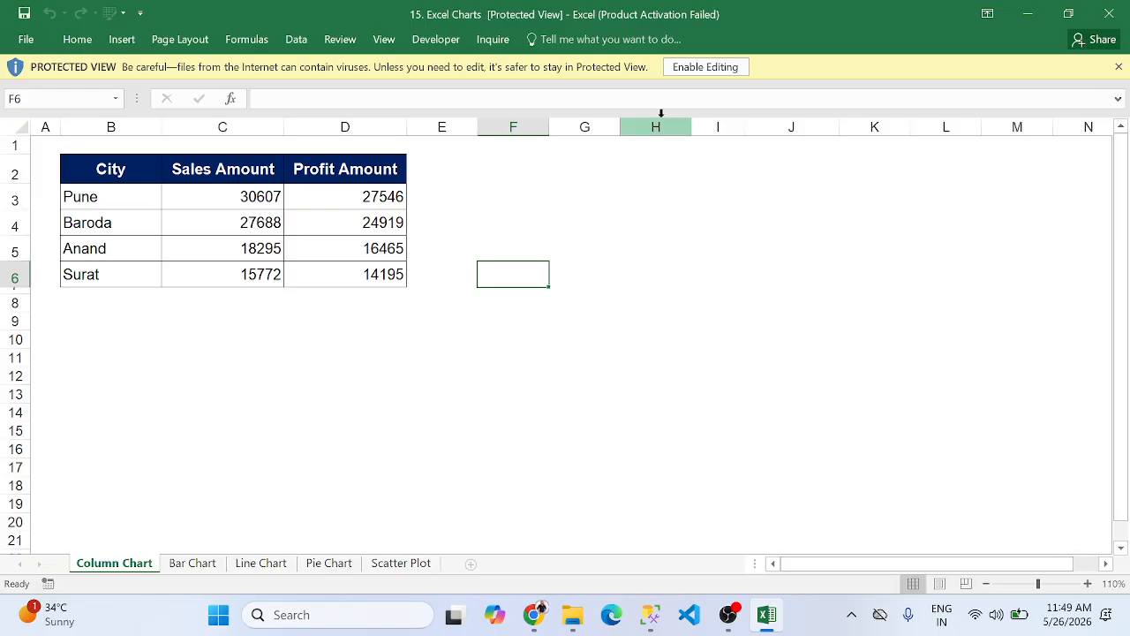
{"action": "left_click", "coordinate": [701, 69]}
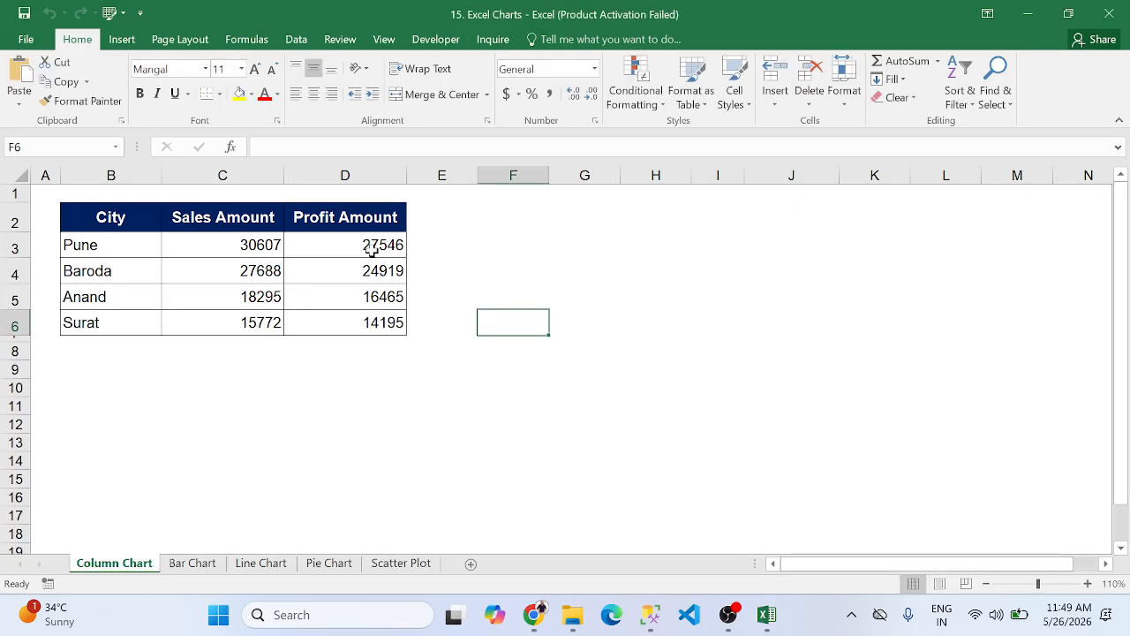
Preview the recommended charts for the city sales and profit table B2:D6 and insert the Clustered Column chart
{"action": "left_click_drag", "start_coordinate": [78, 217], "coordinate": [362, 325]}
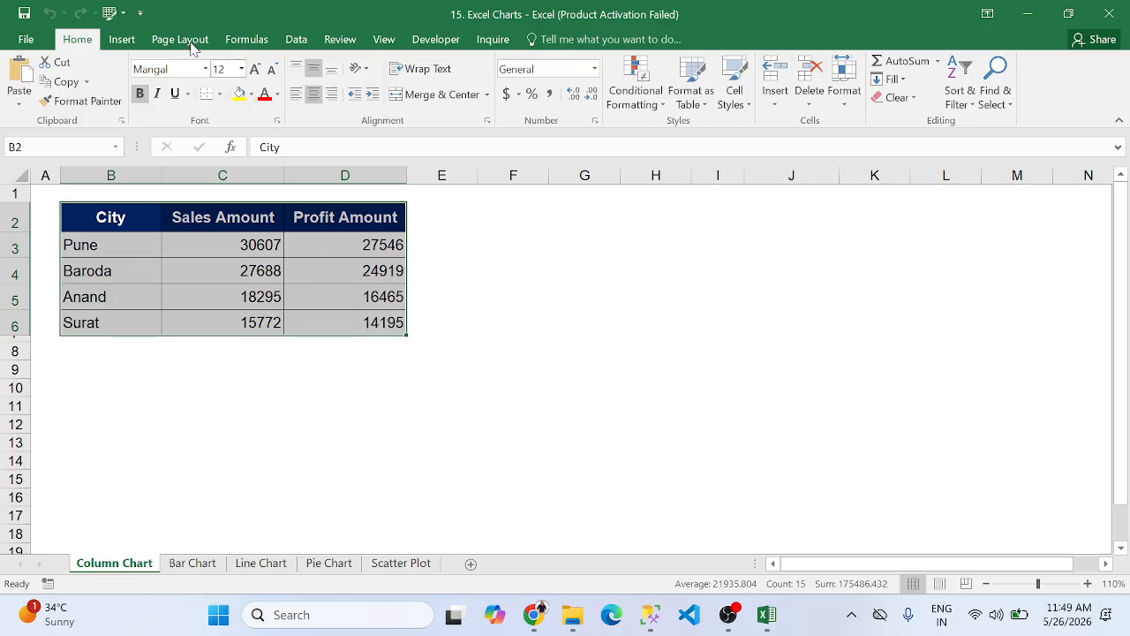
{"action": "left_click", "coordinate": [131, 41]}
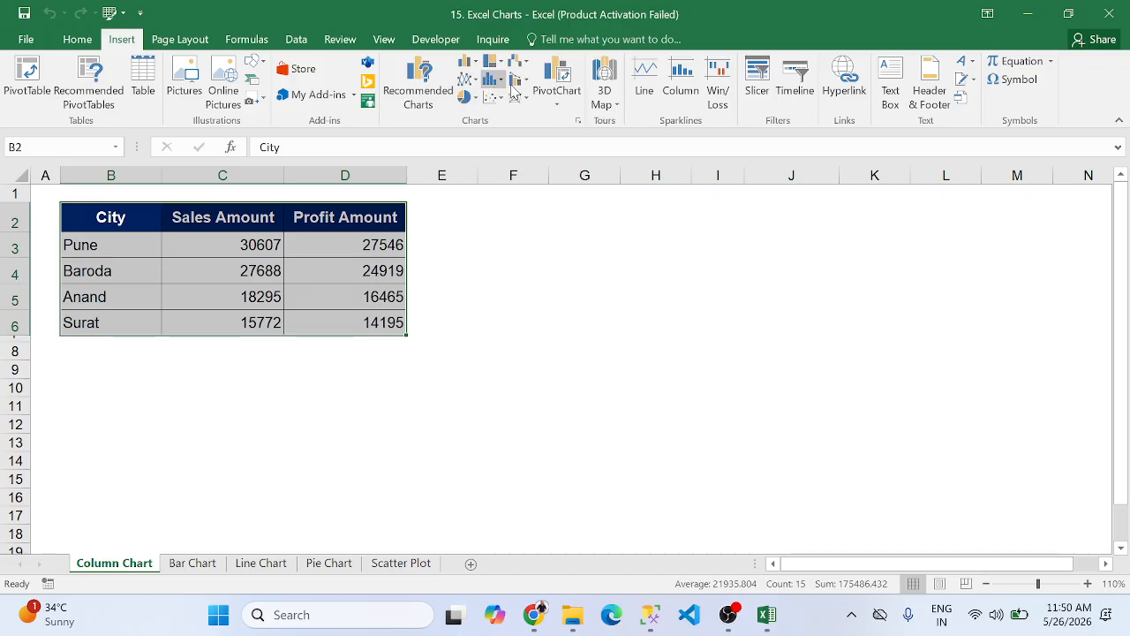
{"action": "left_click", "coordinate": [418, 95]}
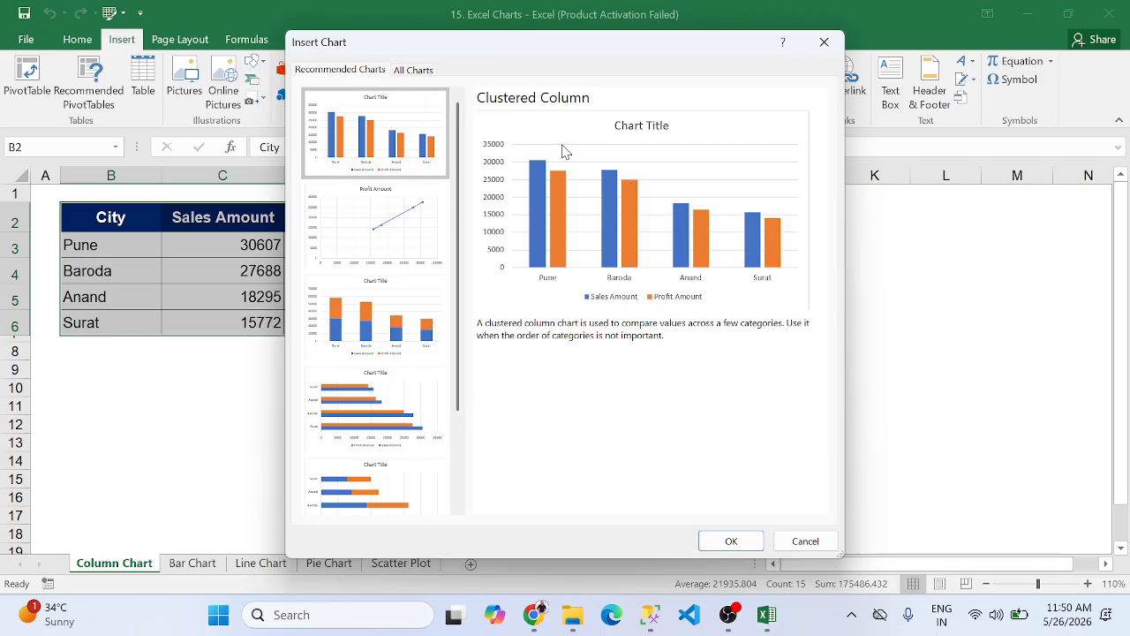
{"action": "left_click", "coordinate": [397, 252]}
{"action": "left_click", "coordinate": [397, 292]}
{"action": "left_click", "coordinate": [399, 424]}
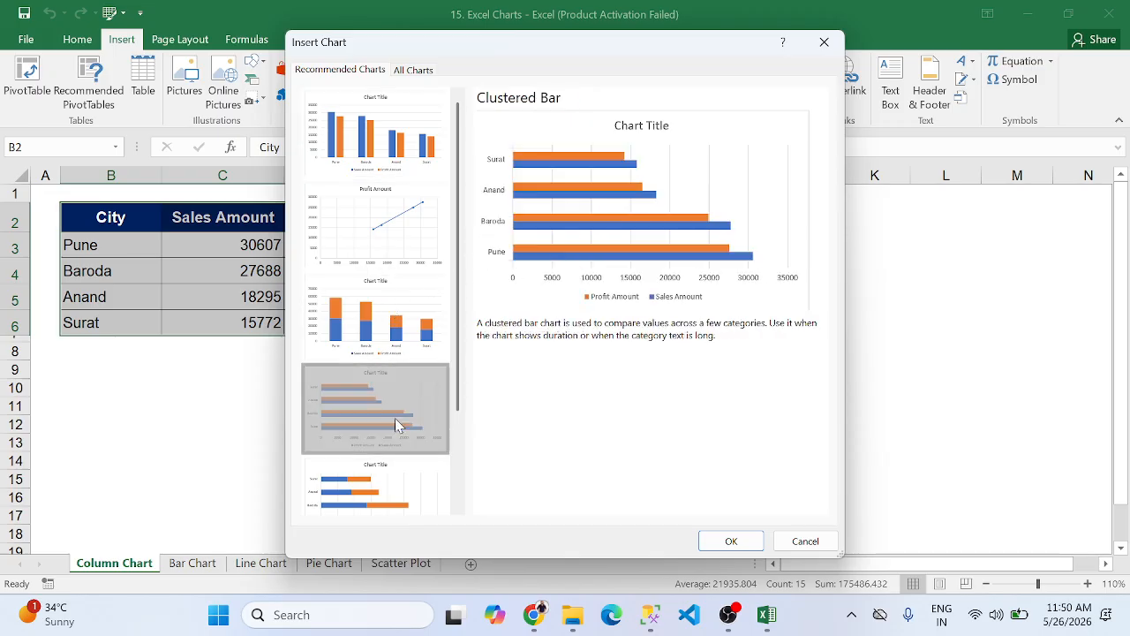
{"action": "left_click", "coordinate": [402, 508]}
{"action": "left_click", "coordinate": [406, 162]}
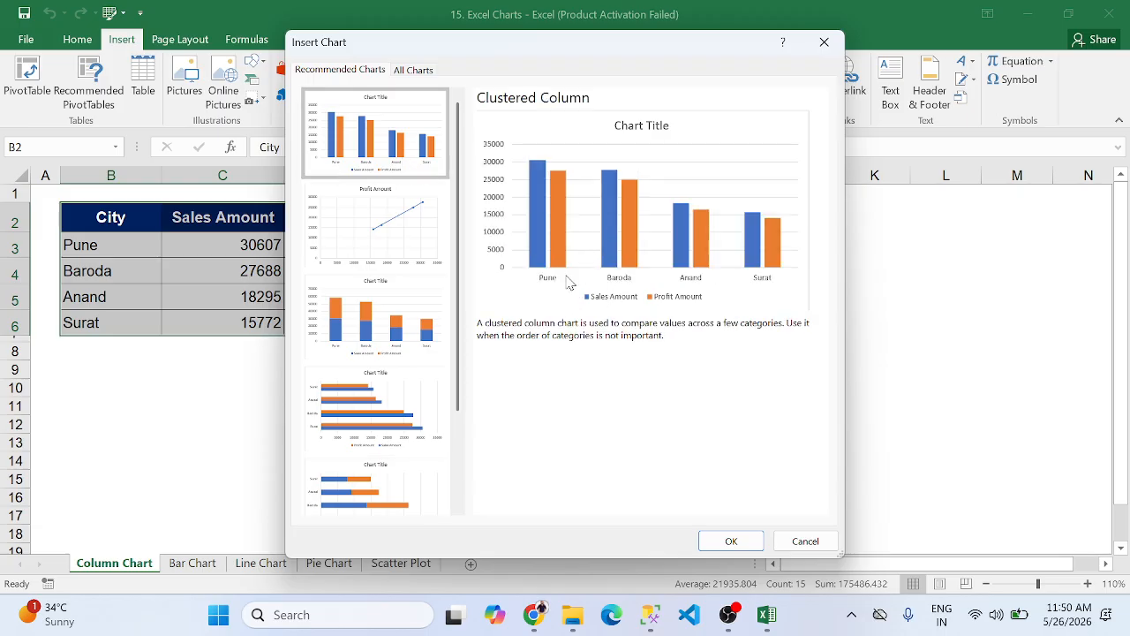
{"action": "left_click", "coordinate": [729, 540]}
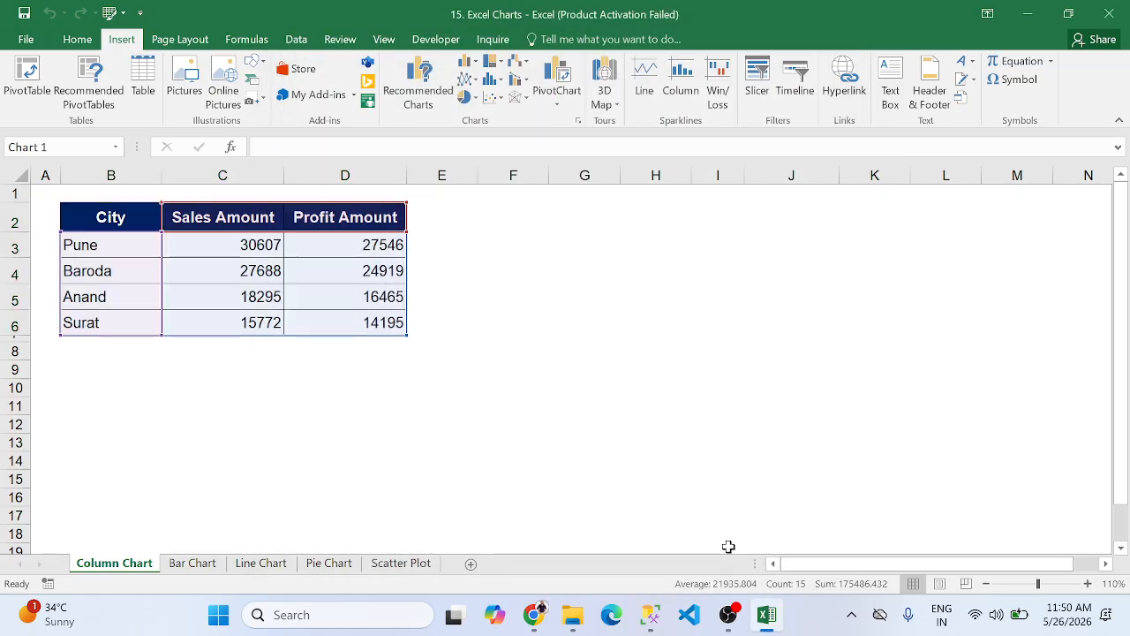
Move the clustered column chart beside the city table and set its title to "City wise Sales and profit"
{"action": "left_click_drag", "start_coordinate": [673, 273], "coordinate": [799, 231]}
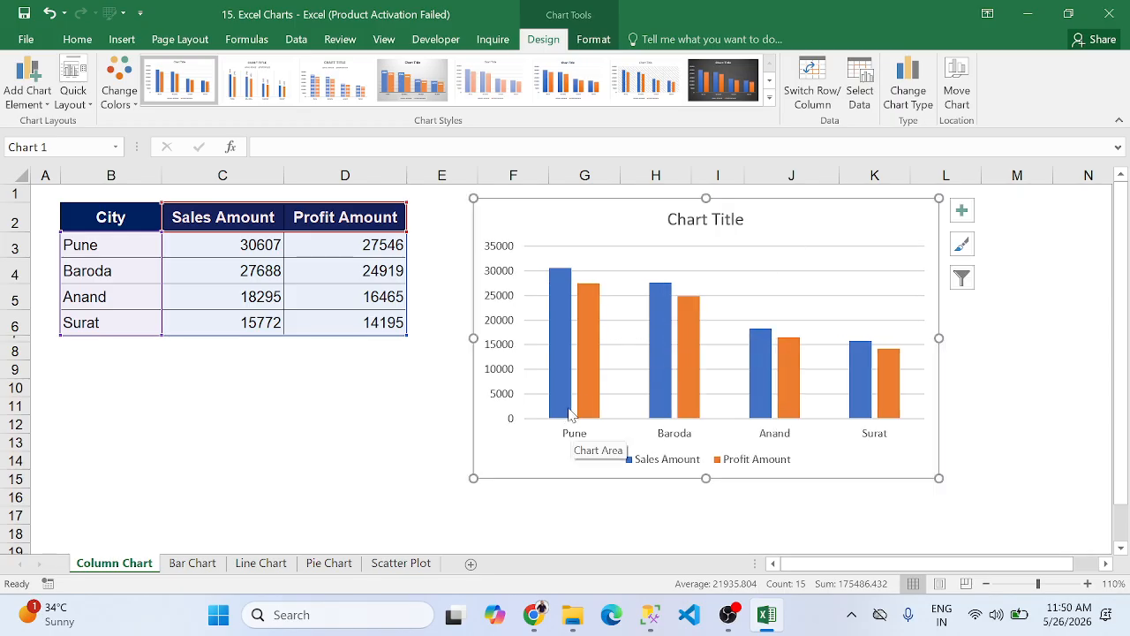
{"action": "mouse_move", "coordinate": [562, 298]}
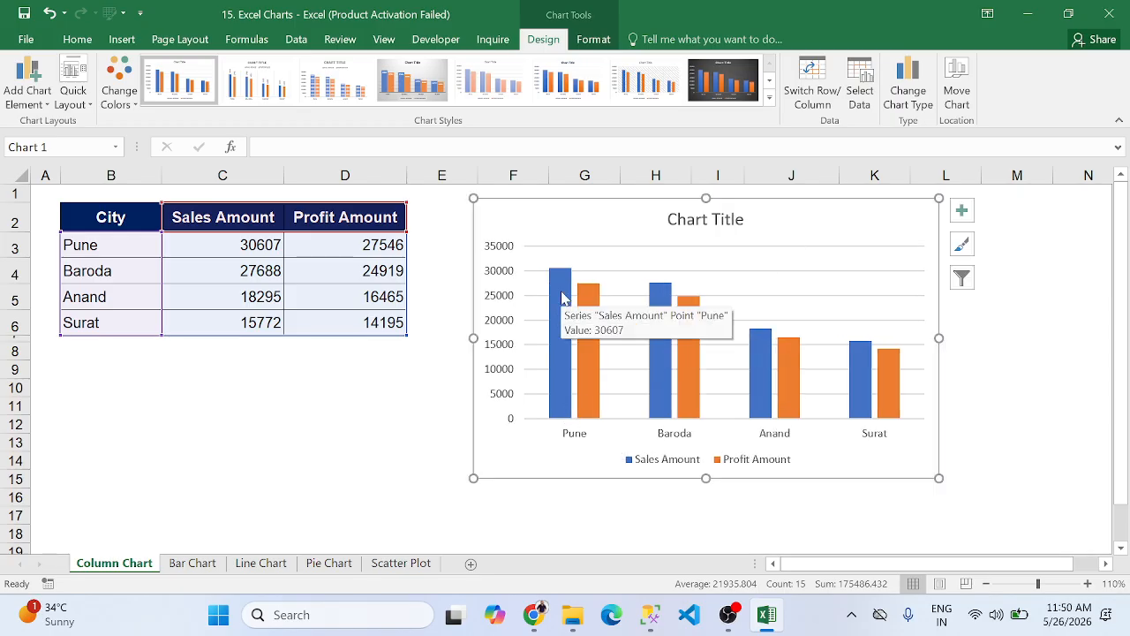
{"action": "mouse_move", "coordinate": [595, 310]}
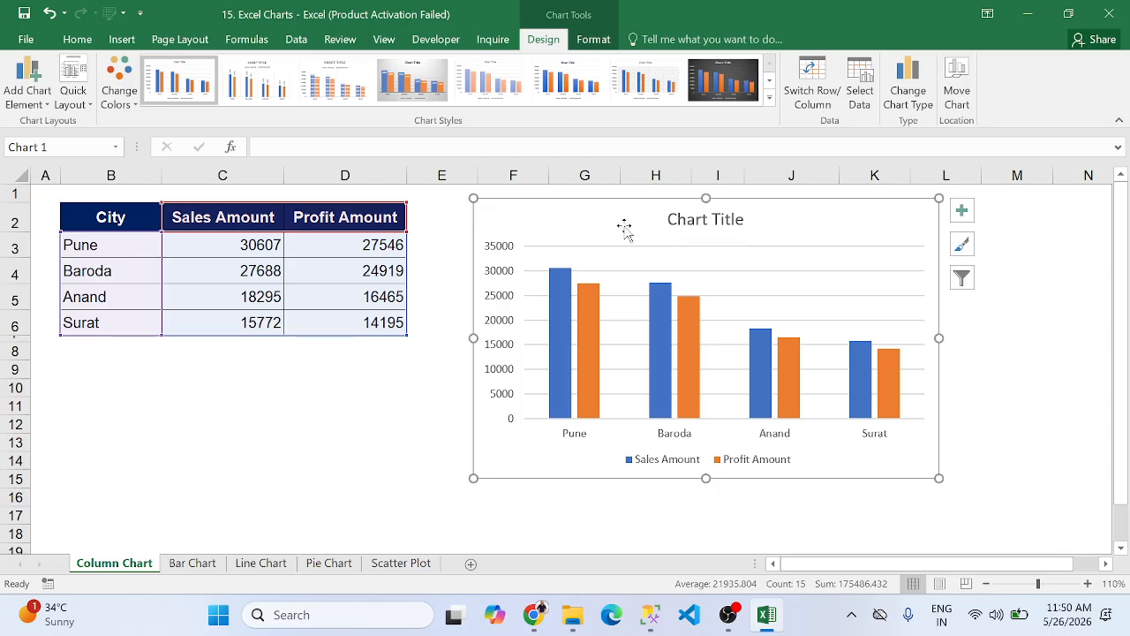
{"action": "left_click", "coordinate": [700, 220]}
{"action": "left_click", "coordinate": [702, 221]}
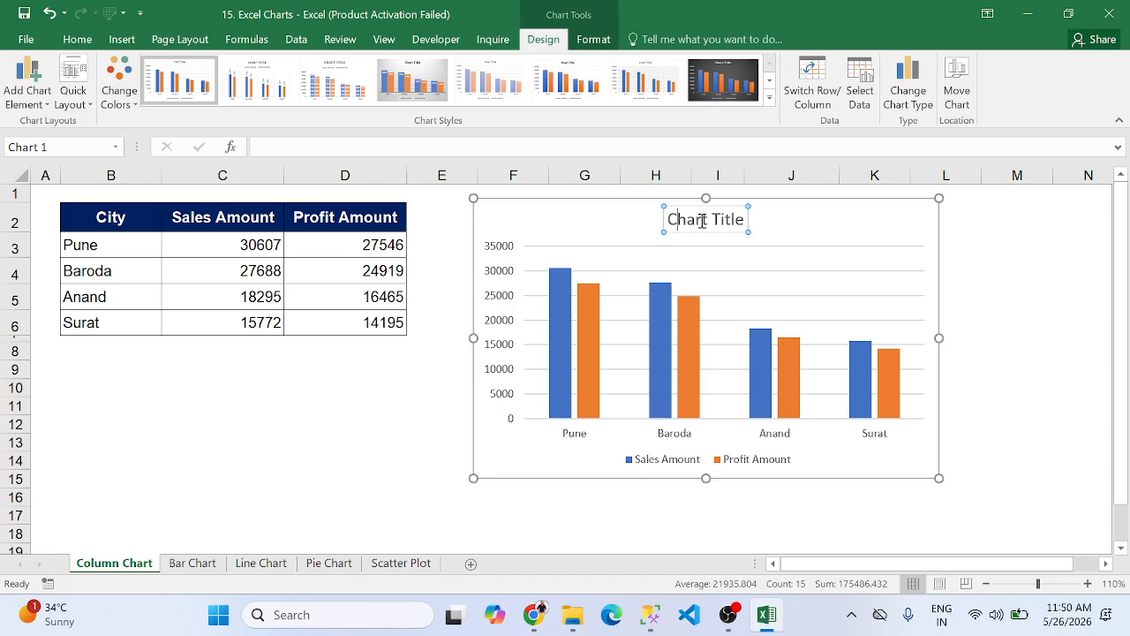
{"action": "triple_click", "coordinate": [703, 222]}
{"action": "key", "text": "Delete"}
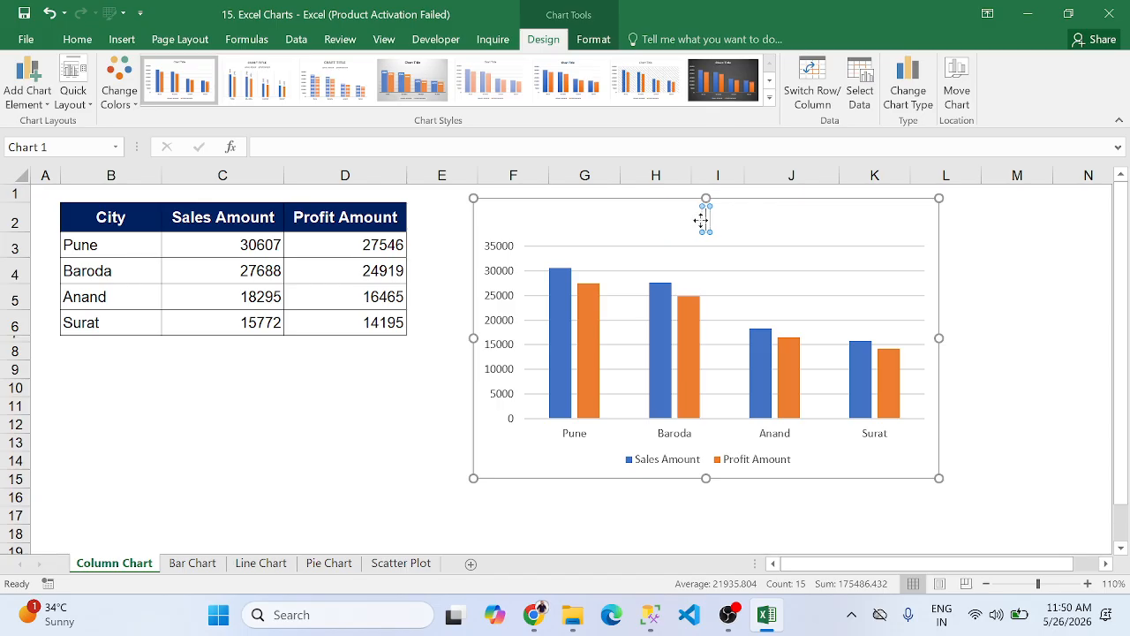
{"action": "type", "text": "City wise"}
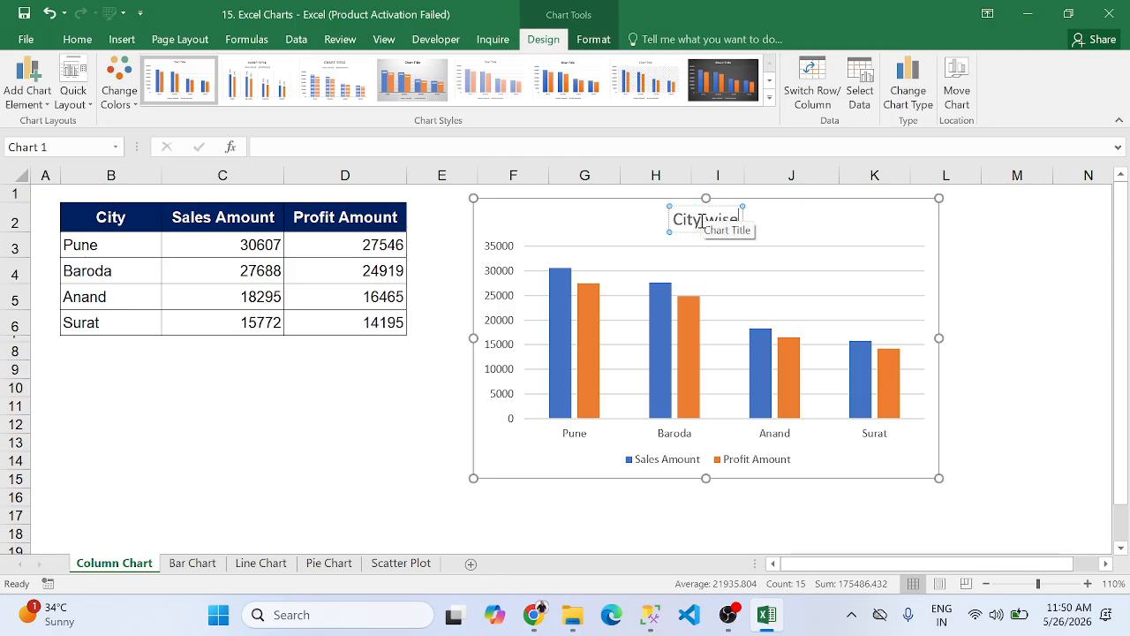
{"action": "type", "text": " Sales and"}
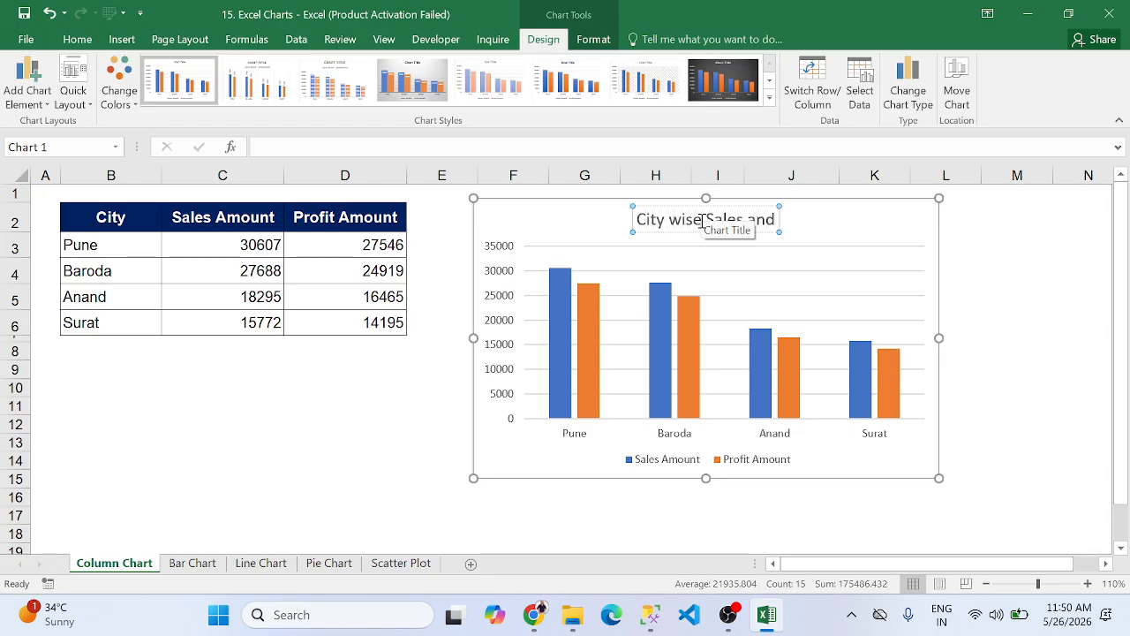
{"action": "type", "text": " profit"}
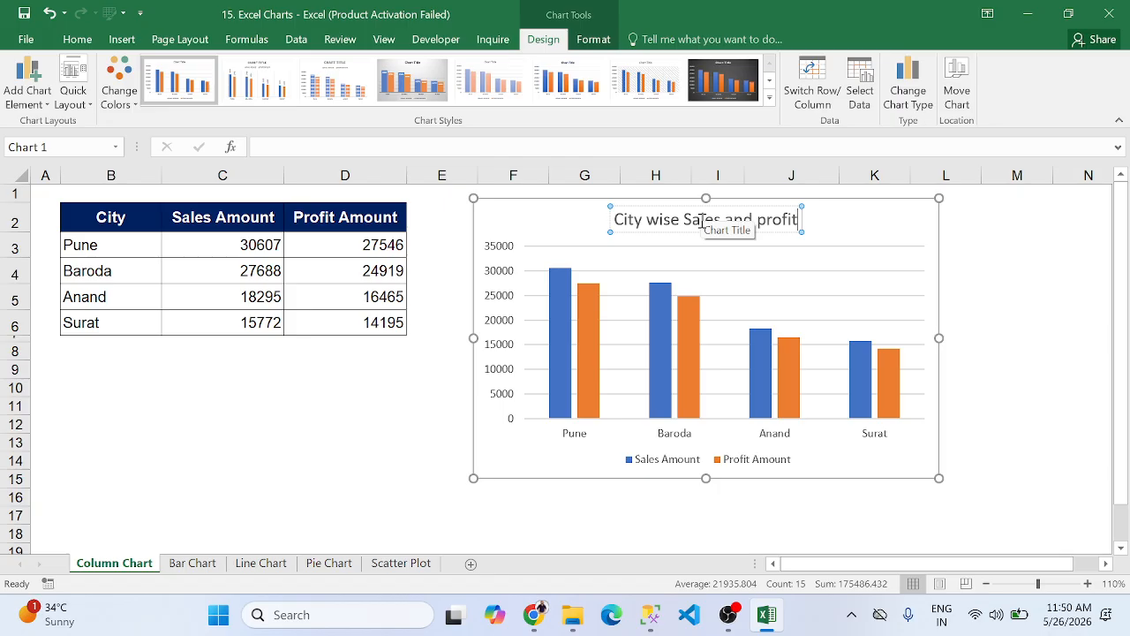
Format the chart title with a light gold fill and bold Niagara Engraved font at size 18
{"action": "key", "text": "ctrl+a"}
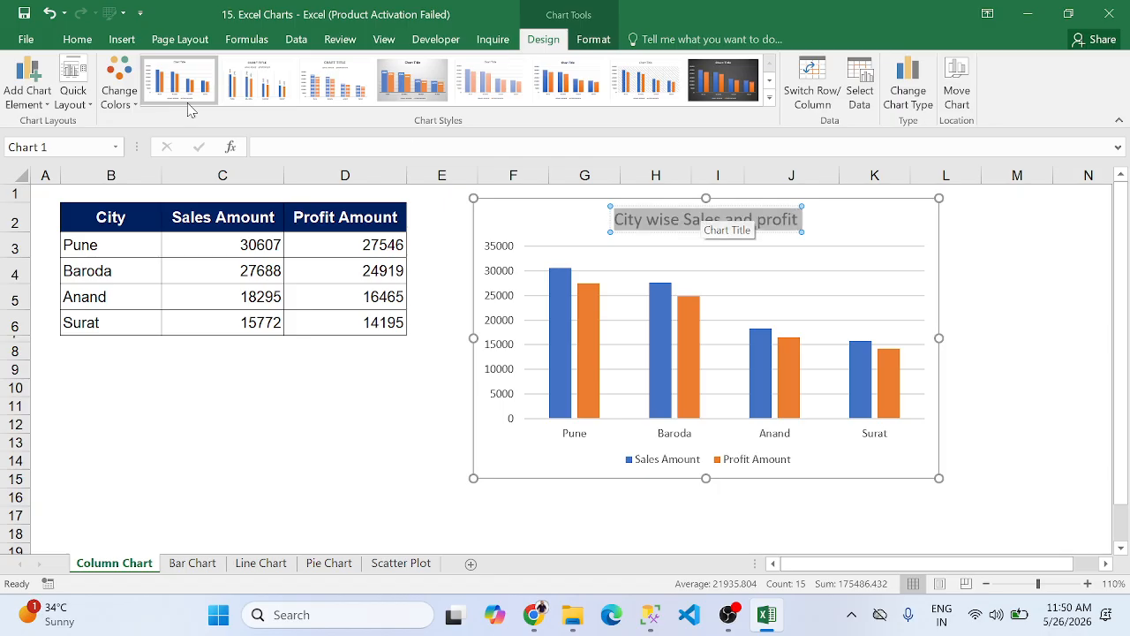
{"action": "left_click", "coordinate": [77, 40]}
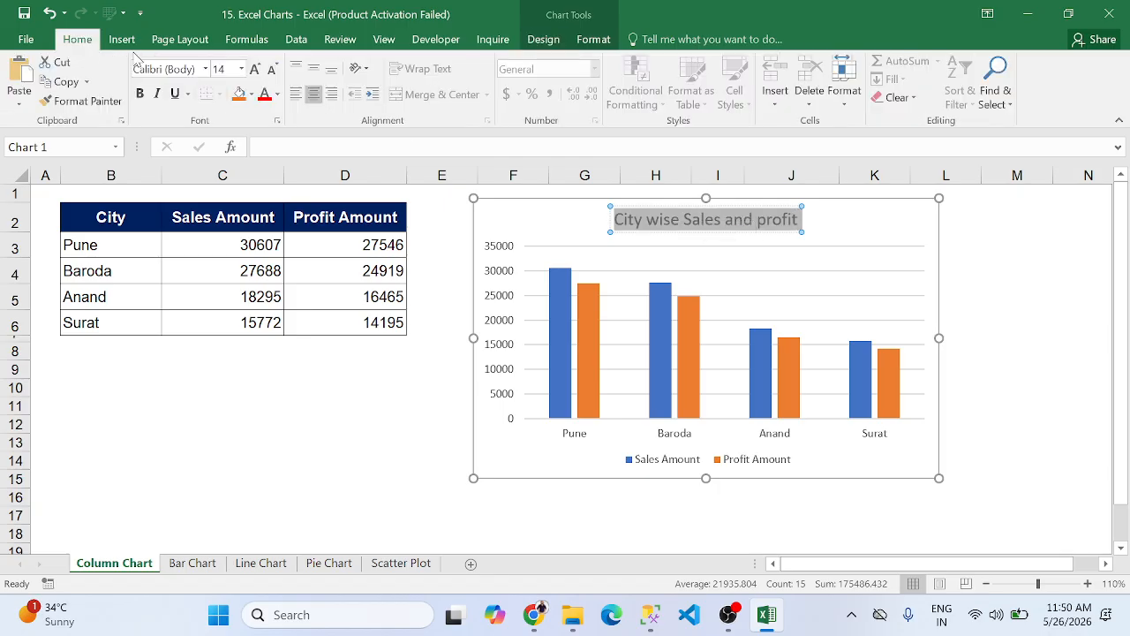
{"action": "left_click", "coordinate": [252, 95]}
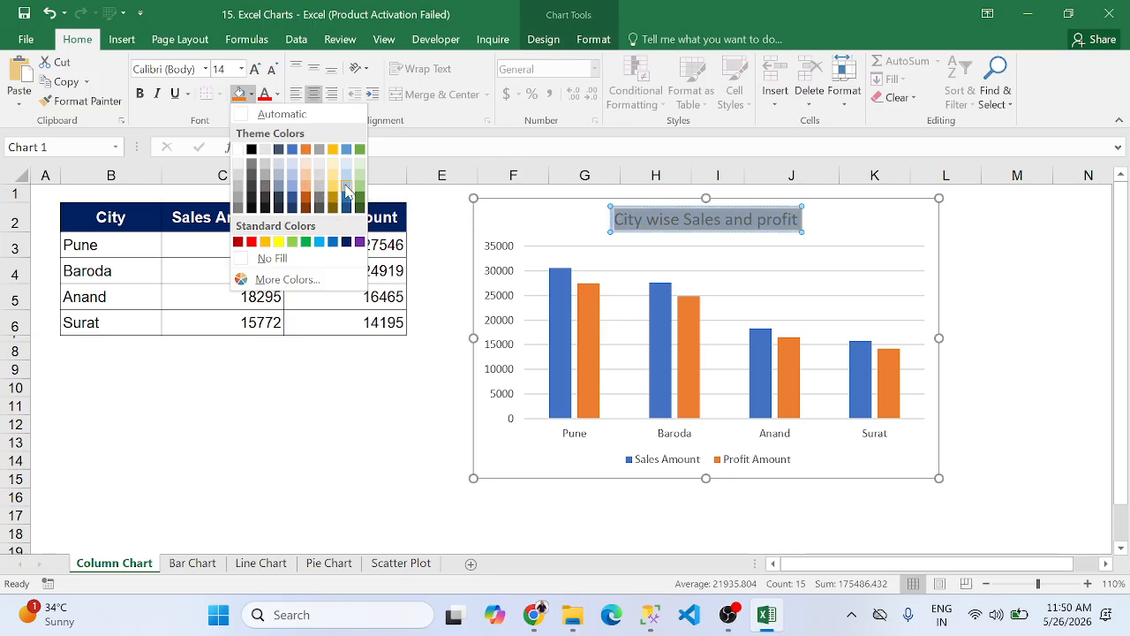
{"action": "left_click", "coordinate": [332, 176]}
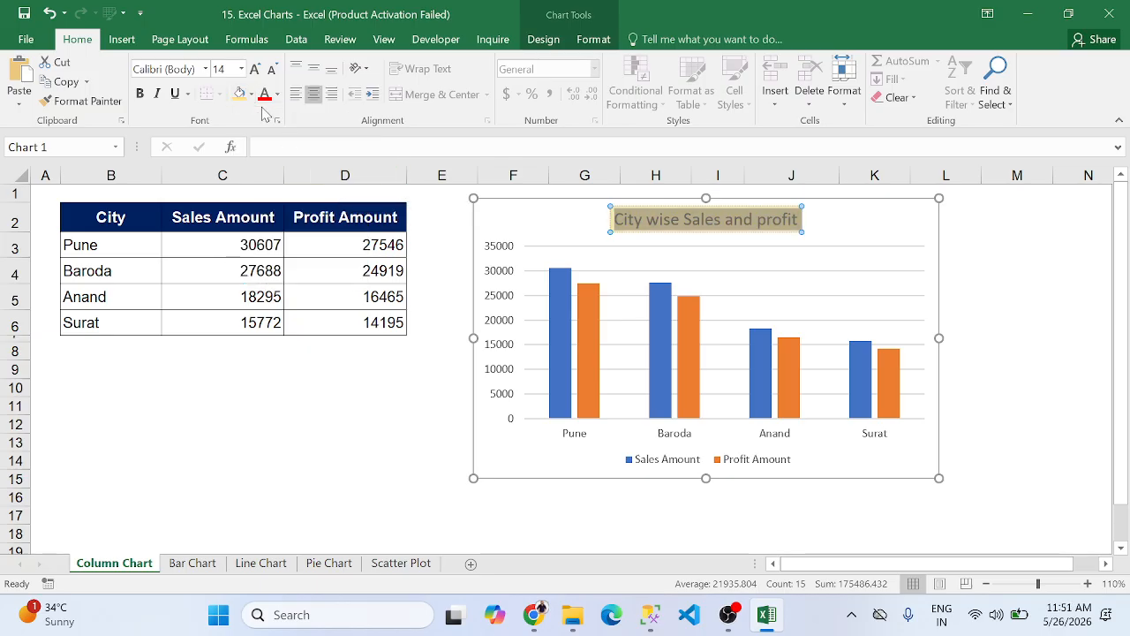
{"action": "left_click", "coordinate": [256, 71]}
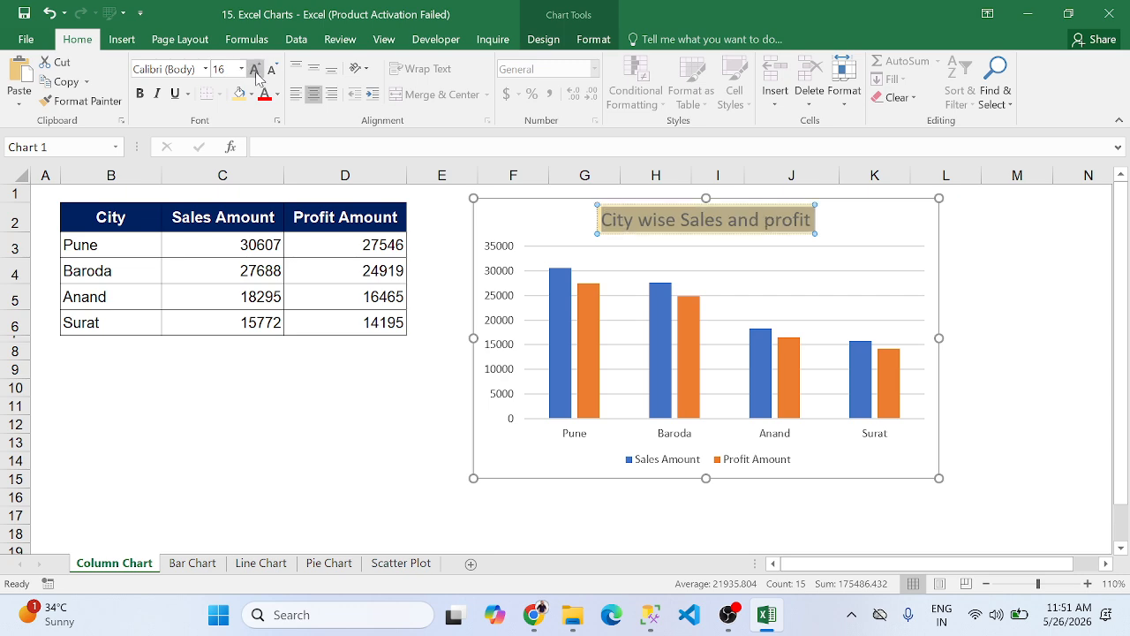
{"action": "left_click", "coordinate": [184, 70]}
{"action": "type", "text": "Niagara Engraved"}
{"action": "key", "text": "Return"}
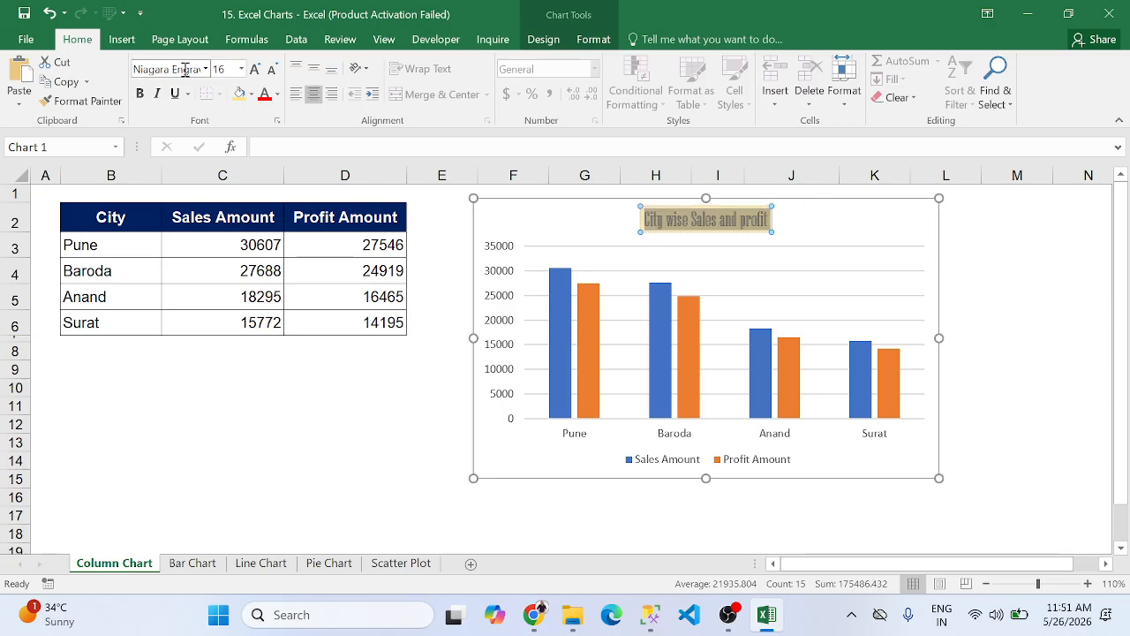
{"action": "left_click", "coordinate": [255, 70]}
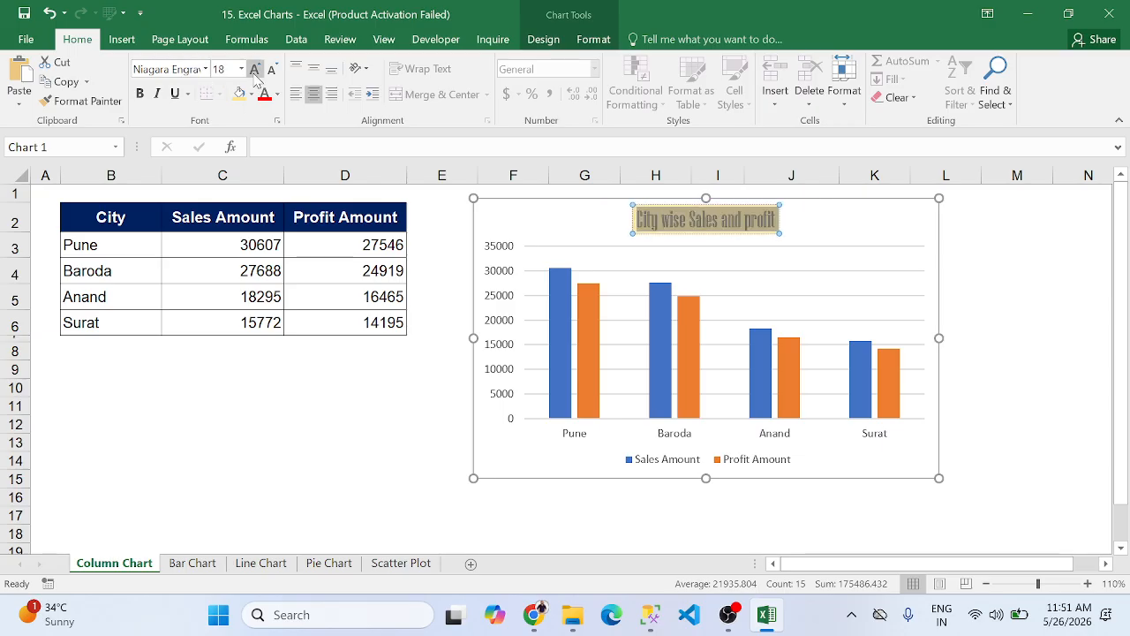
{"action": "left_click", "coordinate": [139, 93]}
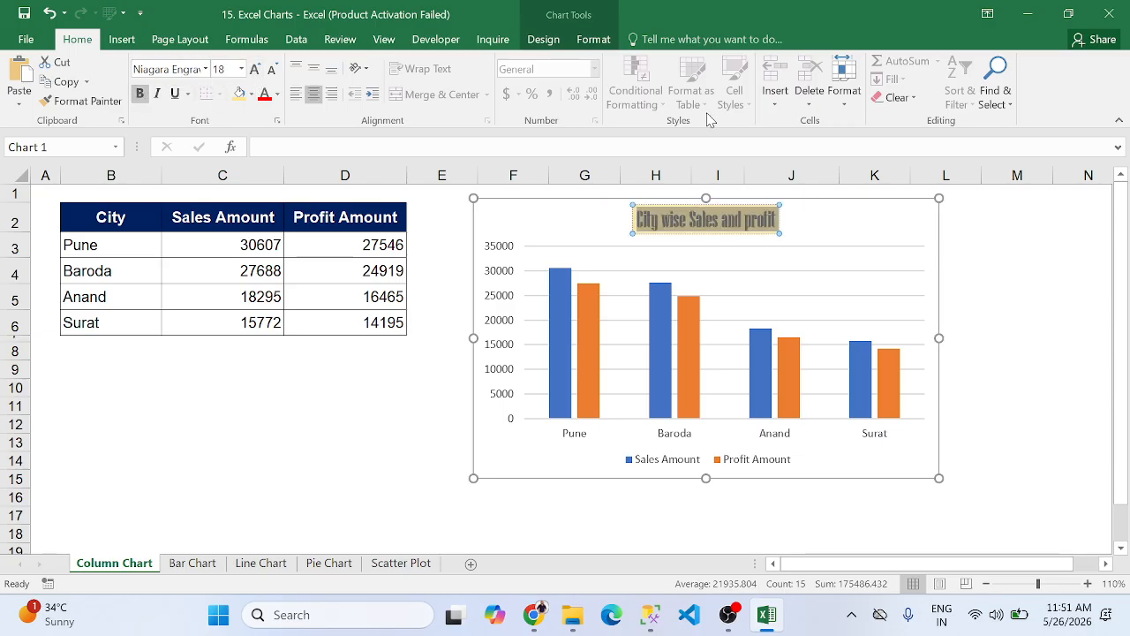
{"action": "left_click", "coordinate": [1079, 305]}
Add Data Callout labels to the chart's columns and turn off its gridlines
{"action": "left_click", "coordinate": [913, 232]}
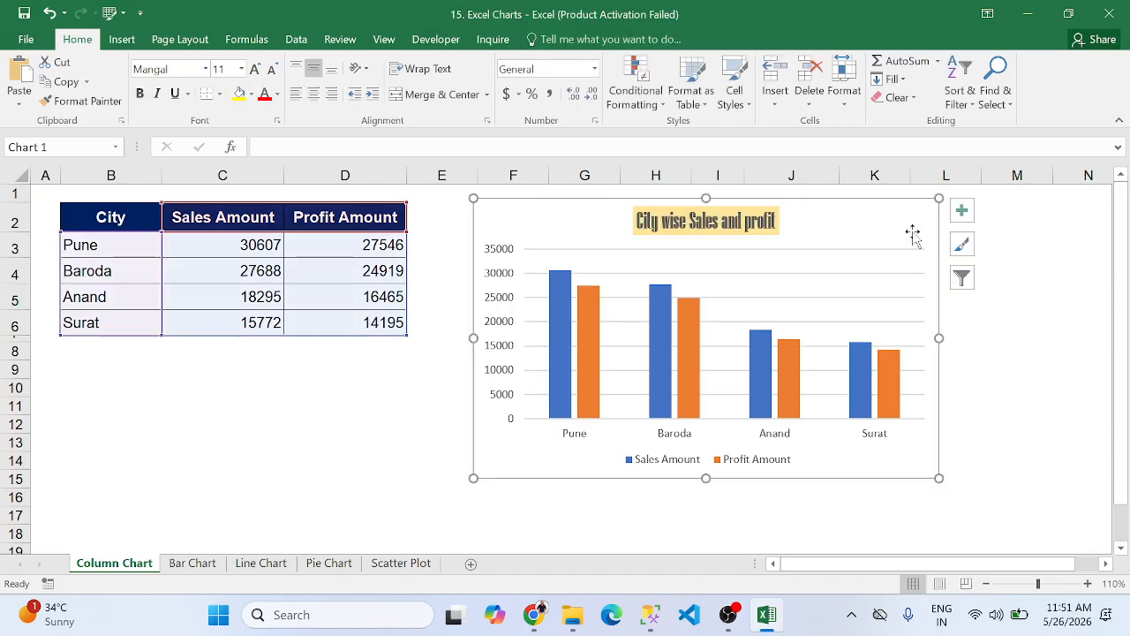
{"action": "left_click", "coordinate": [961, 212]}
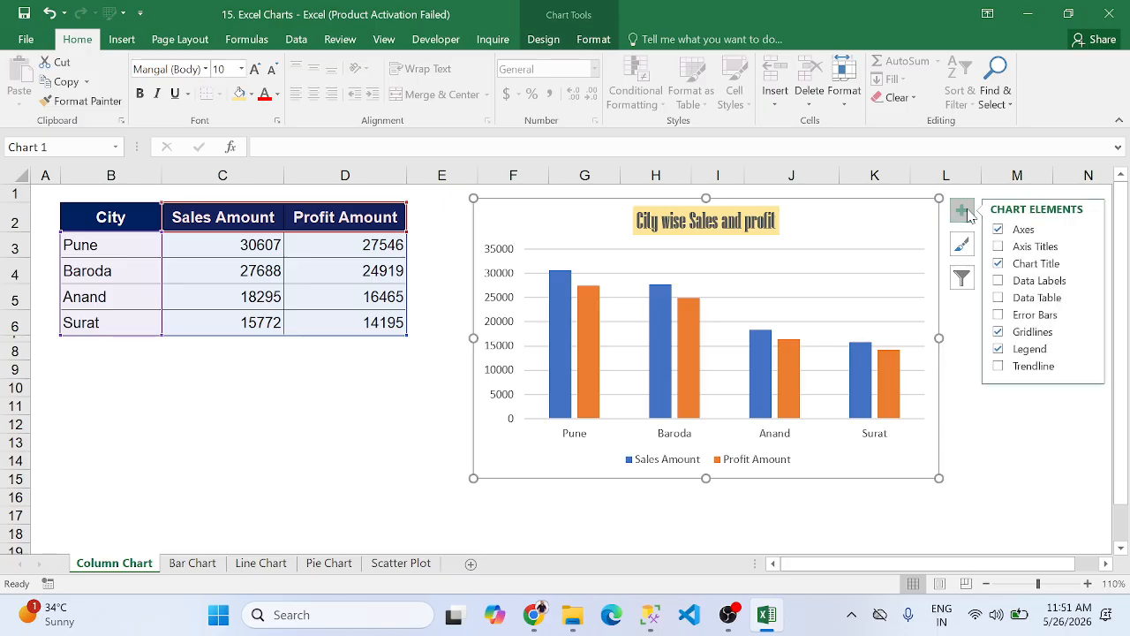
{"action": "left_click", "coordinate": [999, 249]}
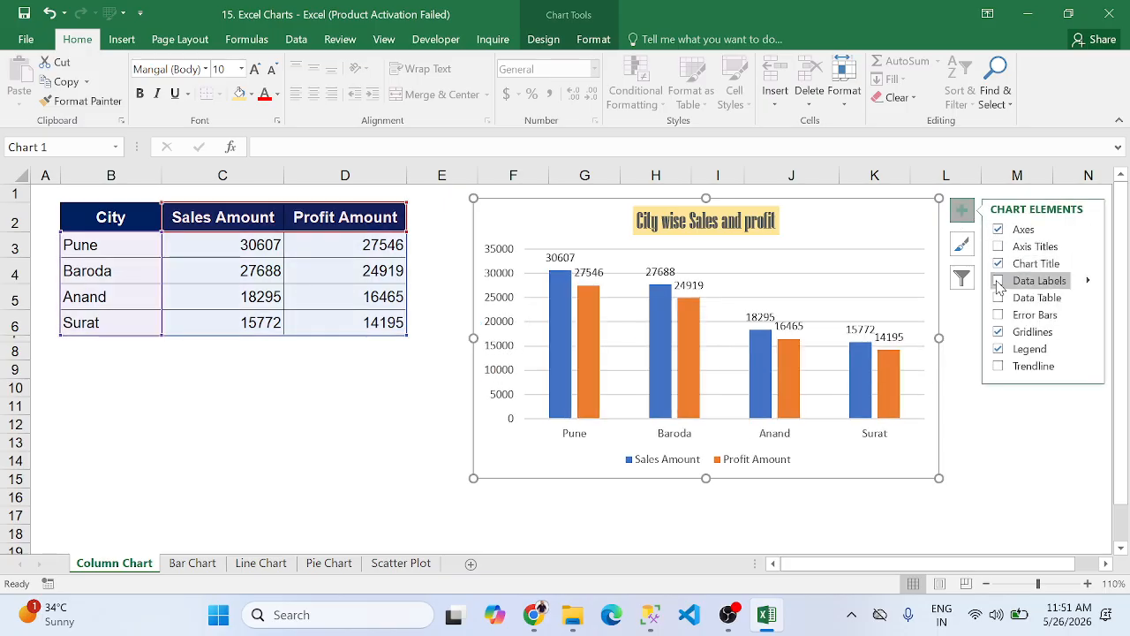
{"action": "left_click", "coordinate": [1091, 285]}
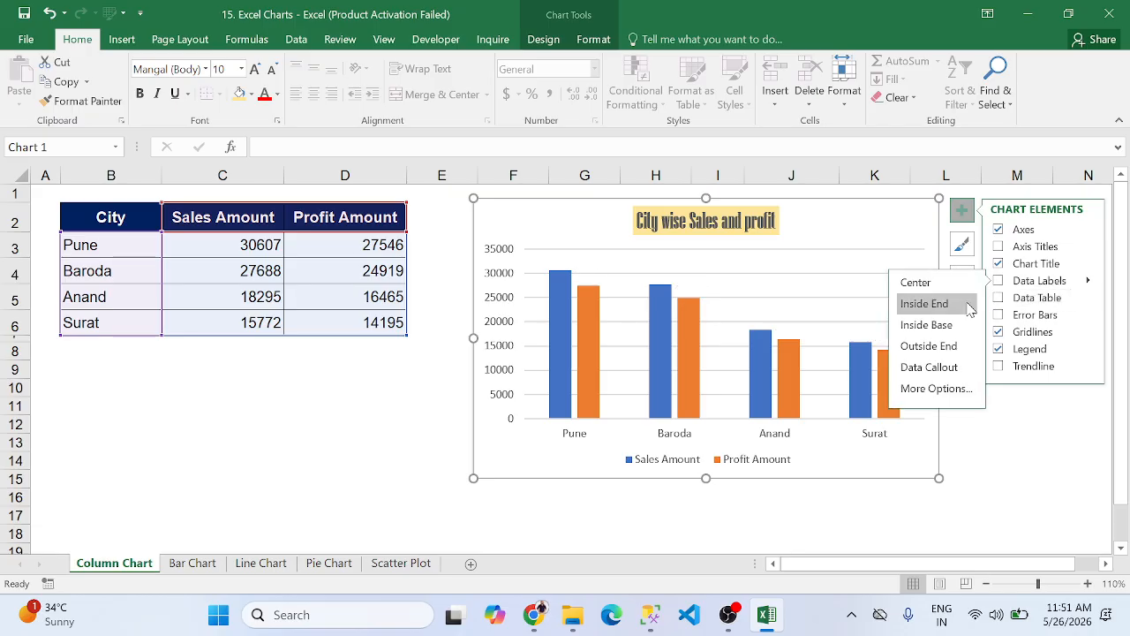
{"action": "left_click", "coordinate": [957, 369]}
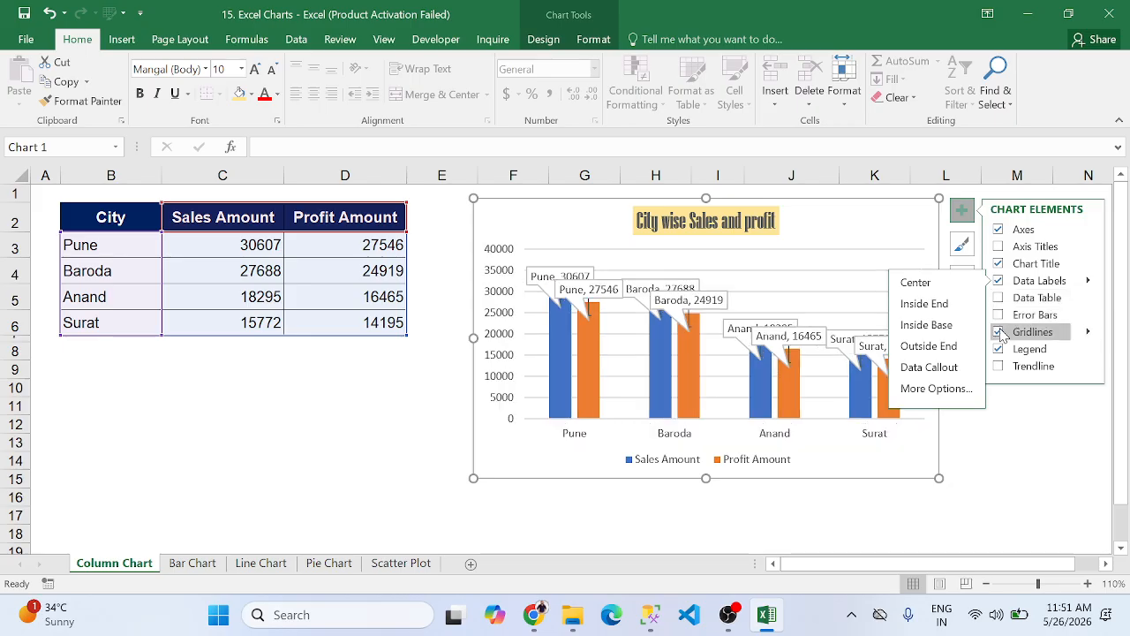
{"action": "left_click", "coordinate": [1000, 333]}
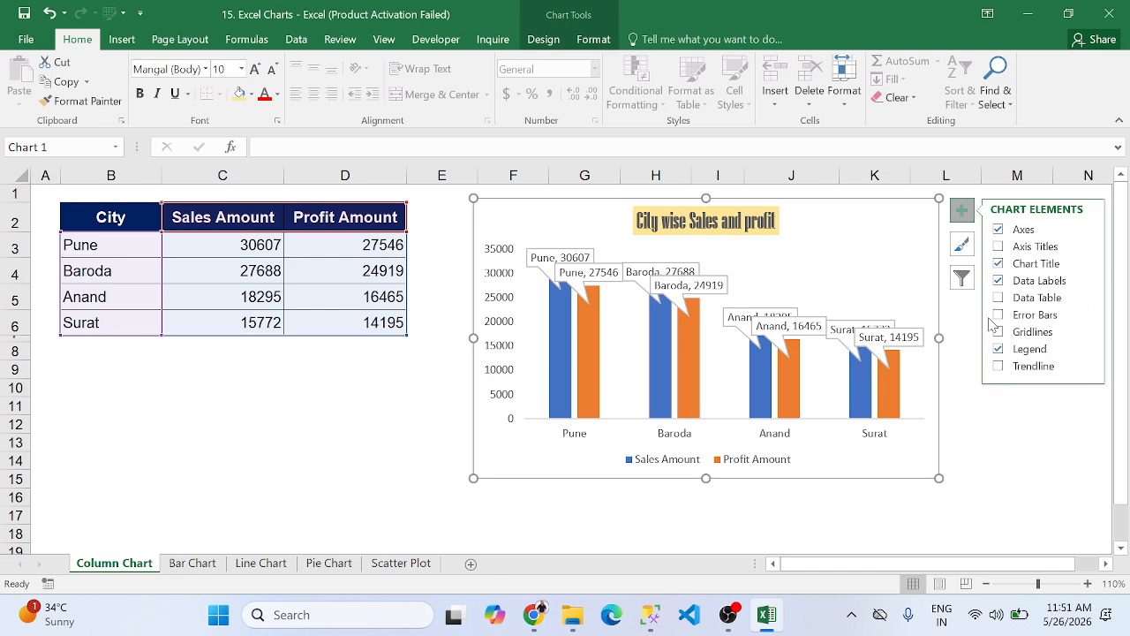
Apply the Style 2 chart style to the city sales and profit chart
{"action": "left_click", "coordinate": [963, 243]}
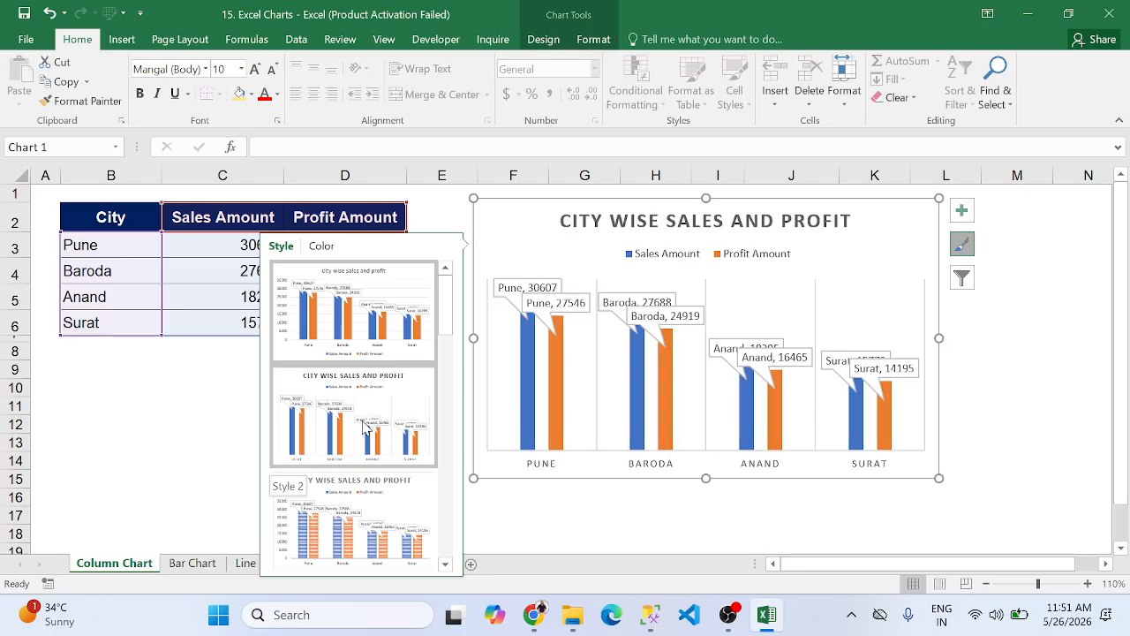
{"action": "left_click", "coordinate": [372, 439]}
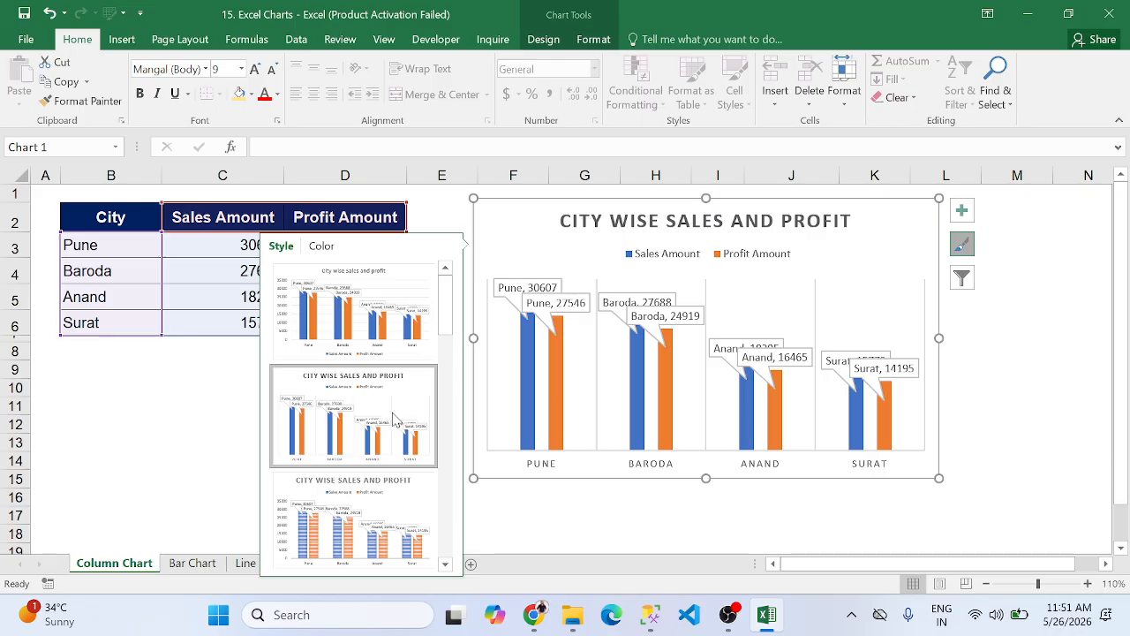
{"action": "left_click", "coordinate": [1081, 382]}
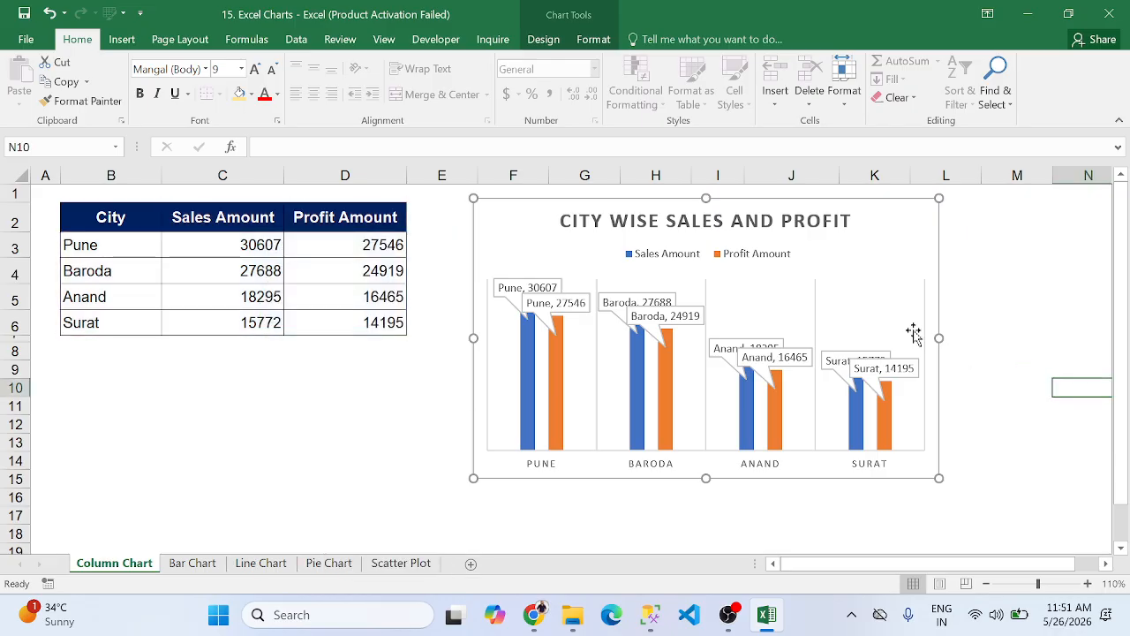
Try Tahoma on the entire chart title and set its font to Times New Roman
{"action": "left_click", "coordinate": [682, 221]}
{"action": "left_click", "coordinate": [682, 219]}
{"action": "double_click", "coordinate": [682, 220]}
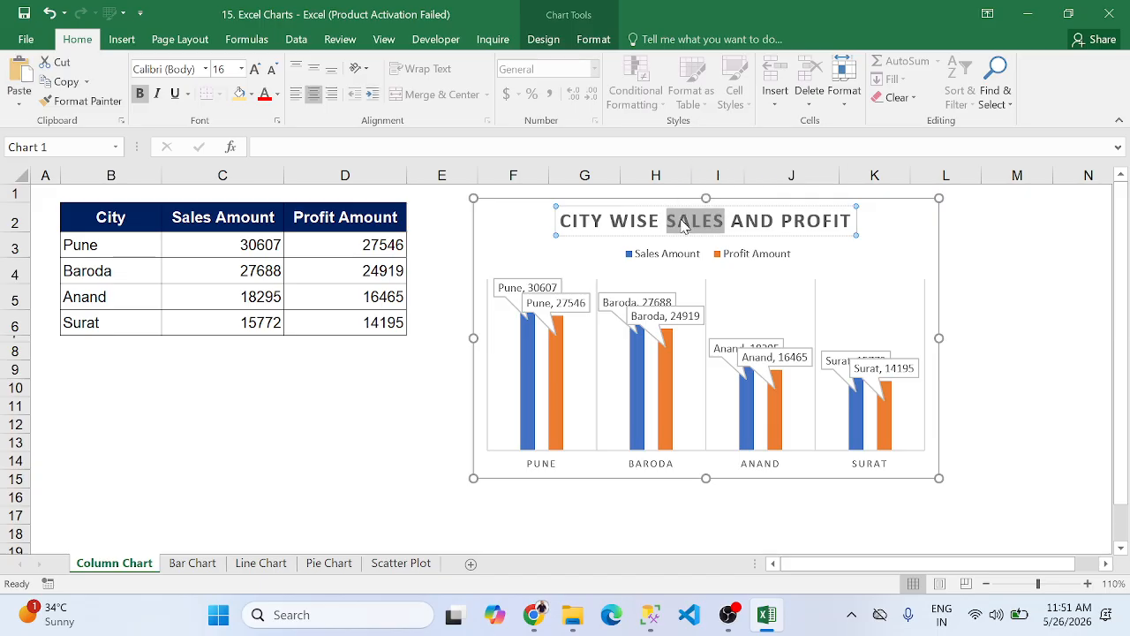
{"action": "triple_click", "coordinate": [682, 220]}
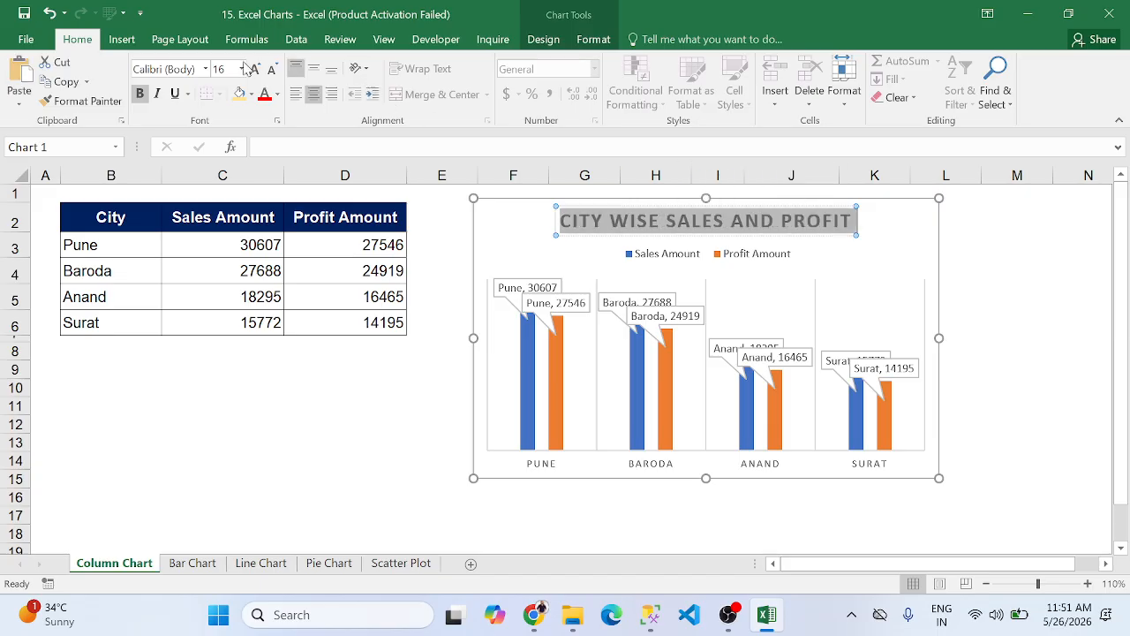
{"action": "left_click", "coordinate": [167, 69]}
{"action": "type", "text": "Tahoma"}
{"action": "key", "text": "Return"}
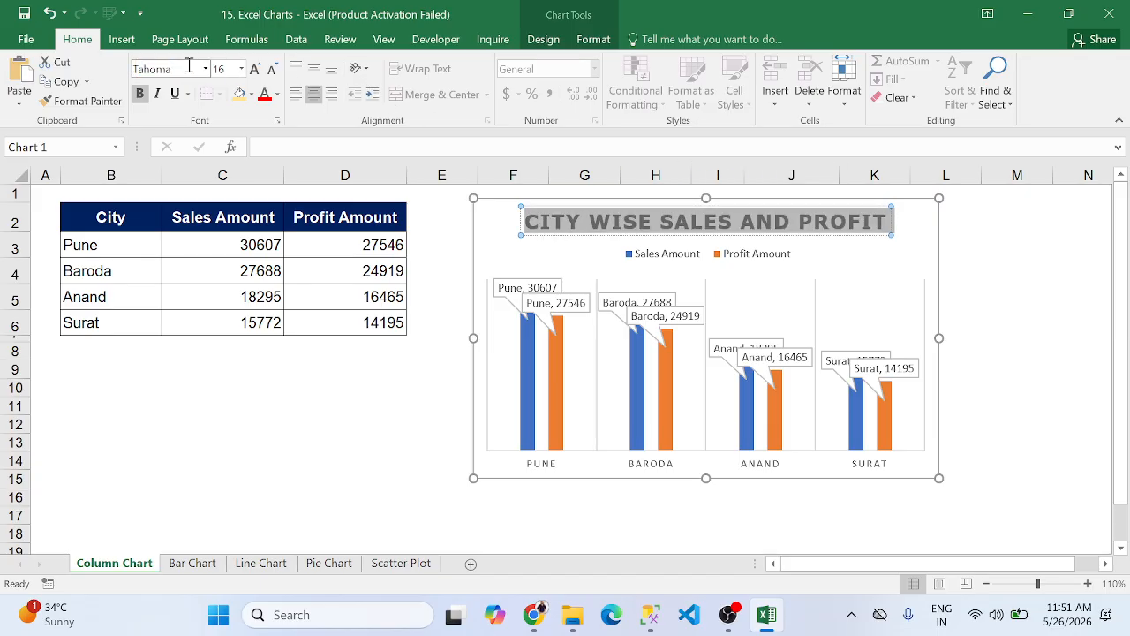
{"action": "type", "text": "Times New Ro"}
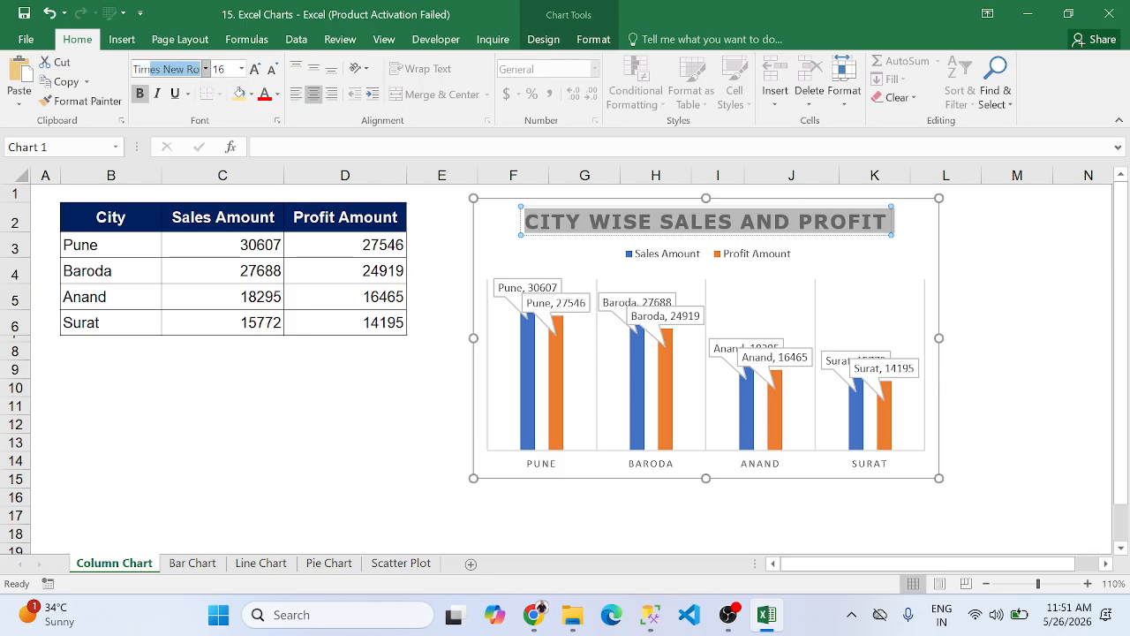
{"action": "key", "text": "Return"}
{"action": "left_click", "coordinate": [988, 288]}
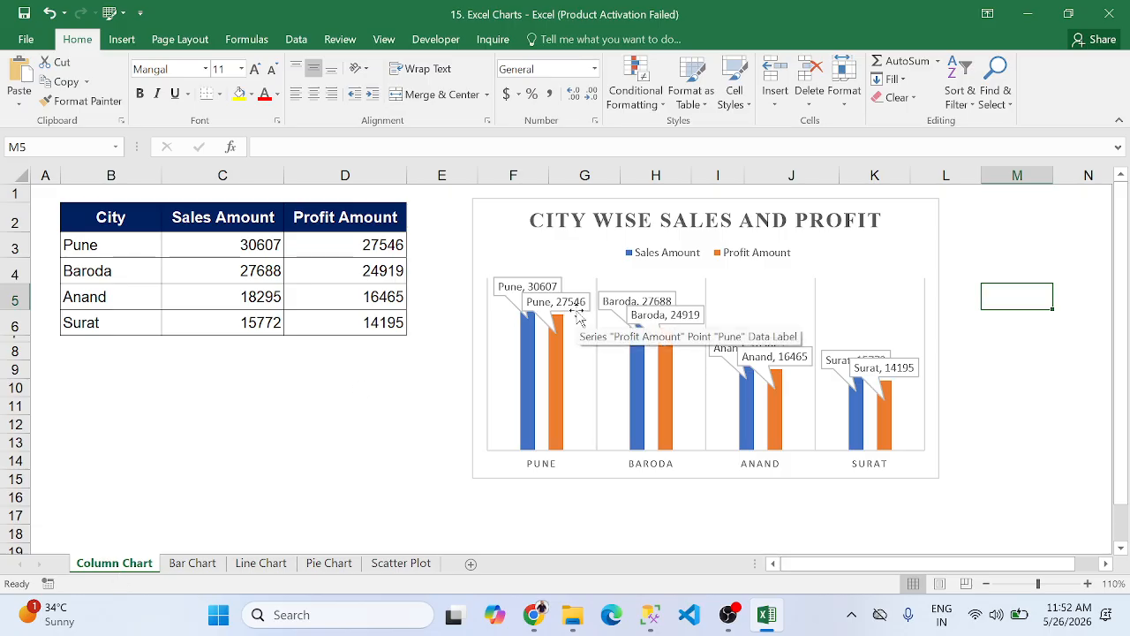
On the Bar Chart sheet, preview the recommended Clustered Column and Clustered Bar charts for table B2:C8 without inserting one
{"action": "left_click", "coordinate": [192, 563]}
{"action": "left_click", "coordinate": [118, 237]}
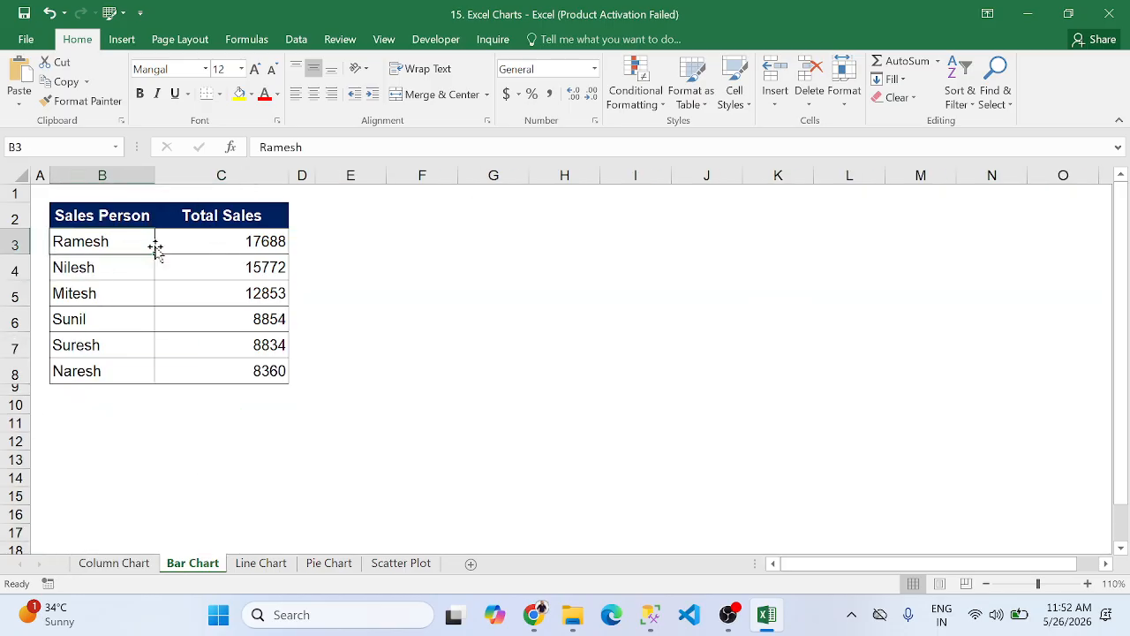
{"action": "key", "text": "ctrl+a"}
{"action": "left_click", "coordinate": [121, 39]}
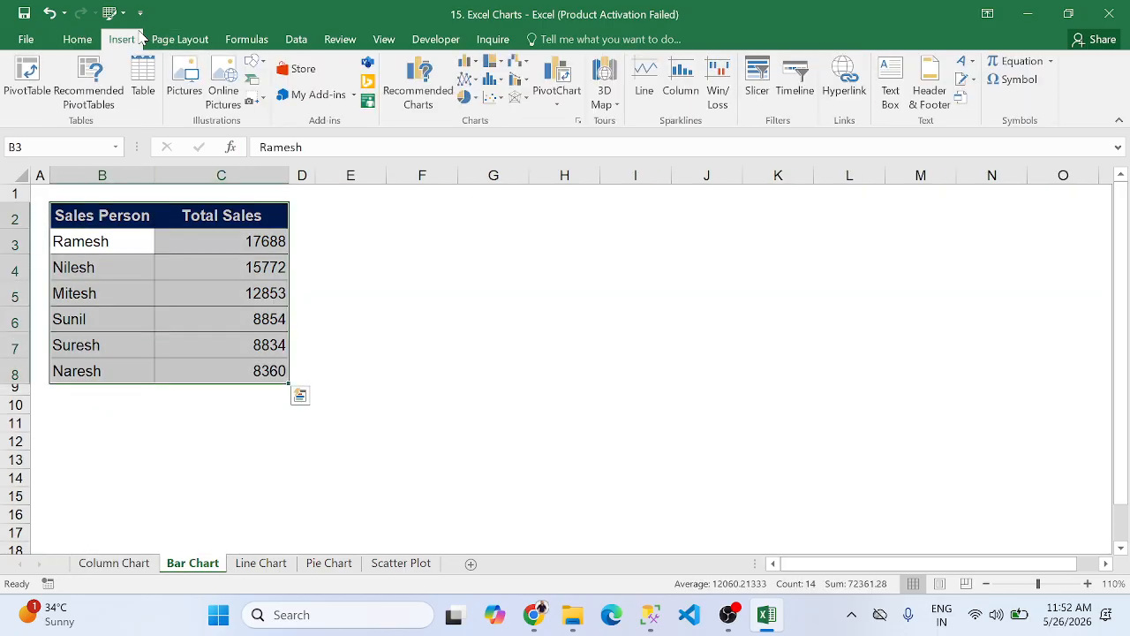
{"action": "left_click", "coordinate": [432, 99]}
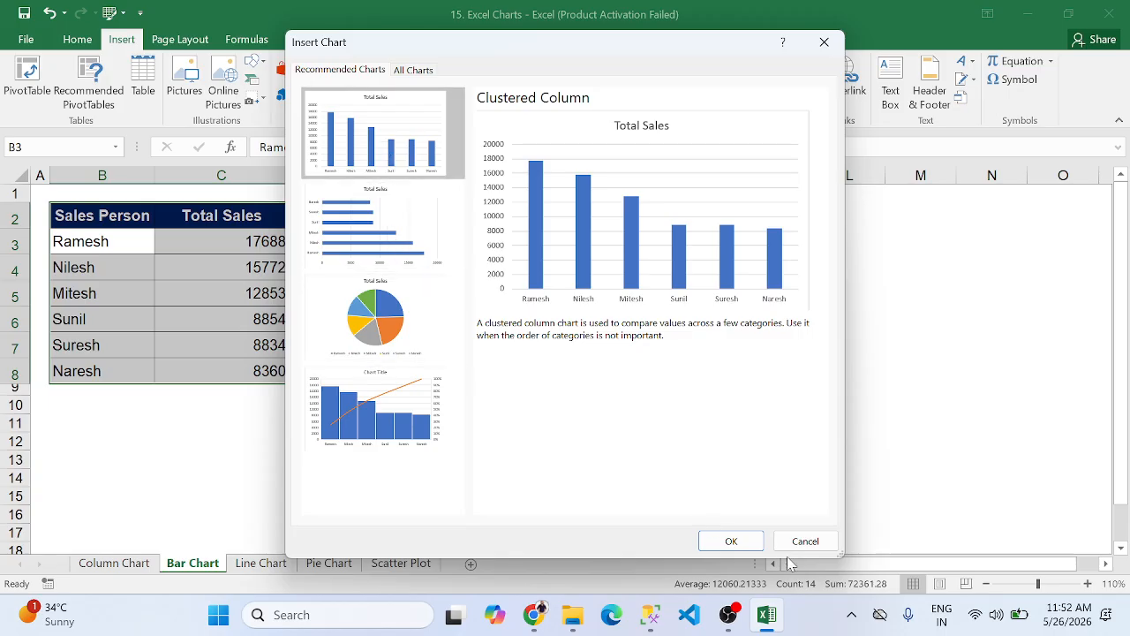
{"action": "left_click", "coordinate": [427, 225]}
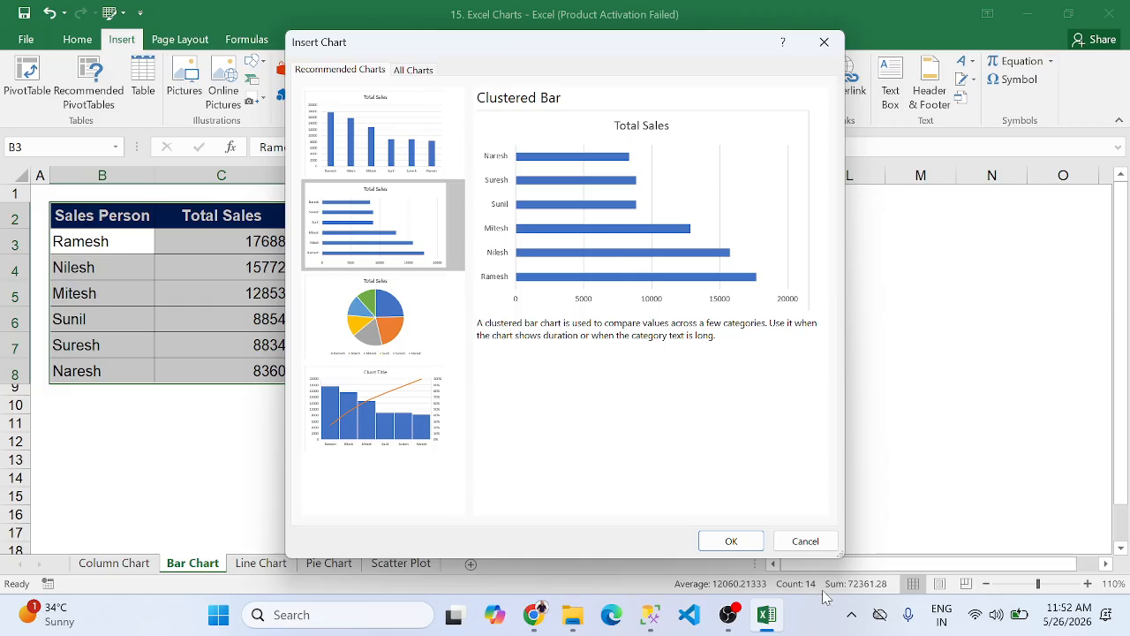
{"action": "left_click", "coordinate": [803, 541]}
Look through the Line Chart, Pie Chart and Scatter Plot sheets, and return to the Column Chart sheet
{"action": "left_click", "coordinate": [237, 568]}
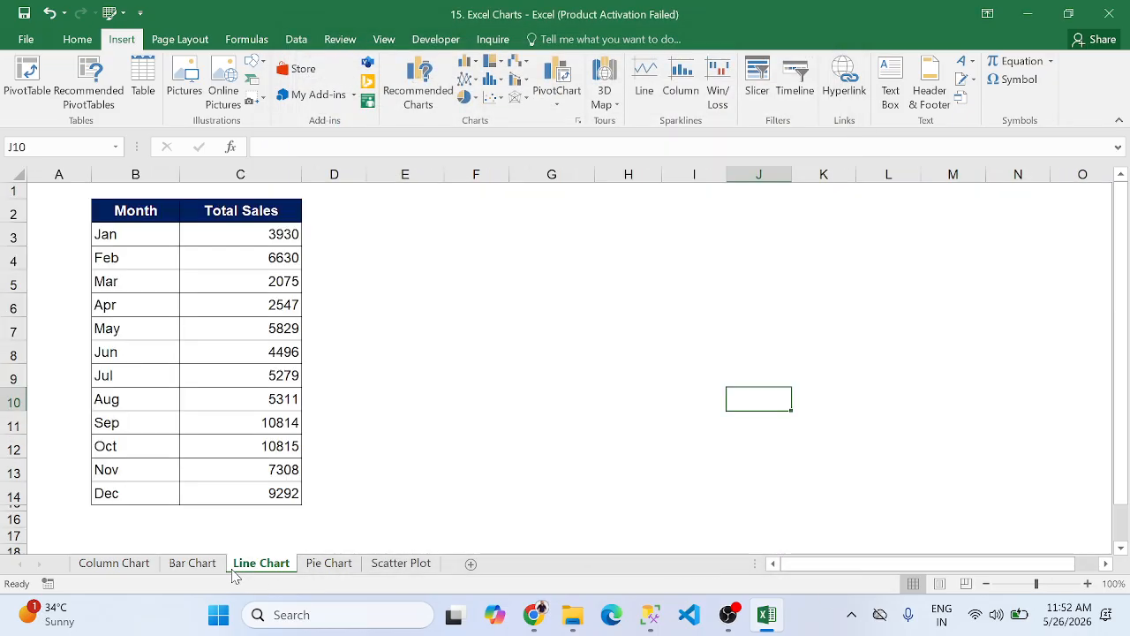
{"action": "left_click", "coordinate": [337, 566]}
{"action": "left_click", "coordinate": [418, 569]}
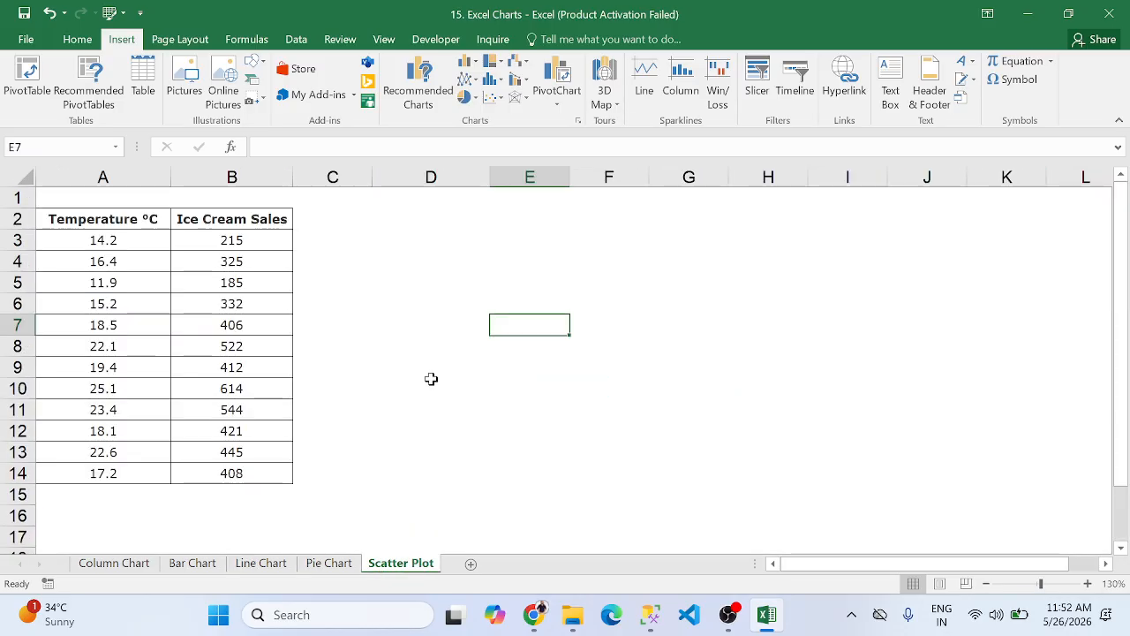
{"action": "left_click", "coordinate": [434, 353]}
{"action": "key", "text": "ctrl+Up"}
{"action": "key", "text": "ctrl+Left"}
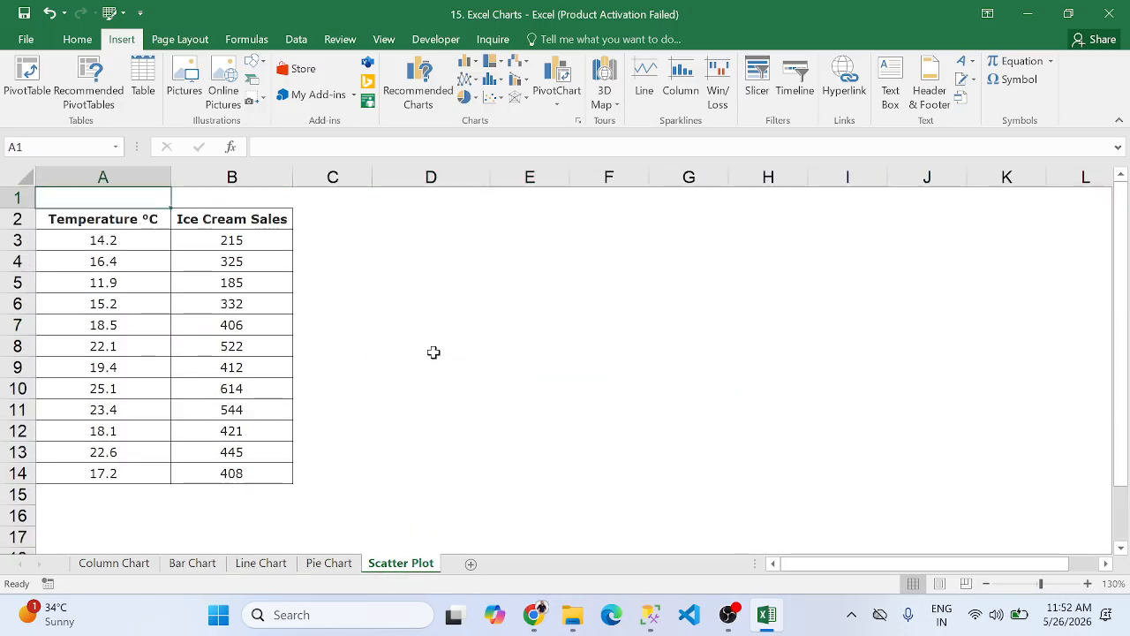
{"action": "left_click", "coordinate": [138, 550]}
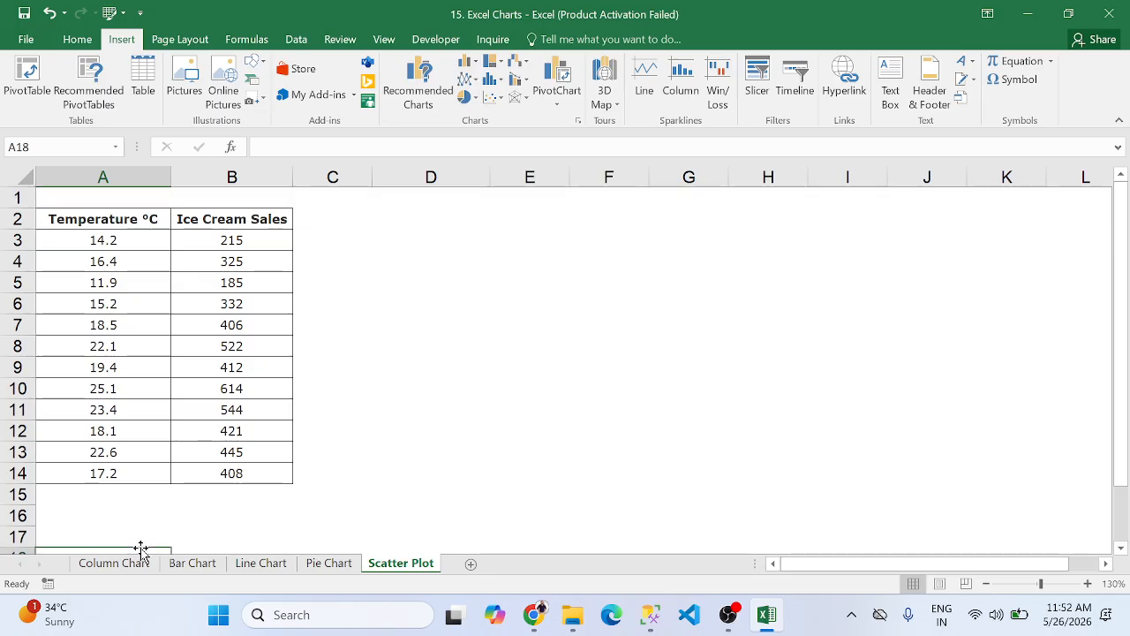
{"action": "left_click", "coordinate": [114, 563]}
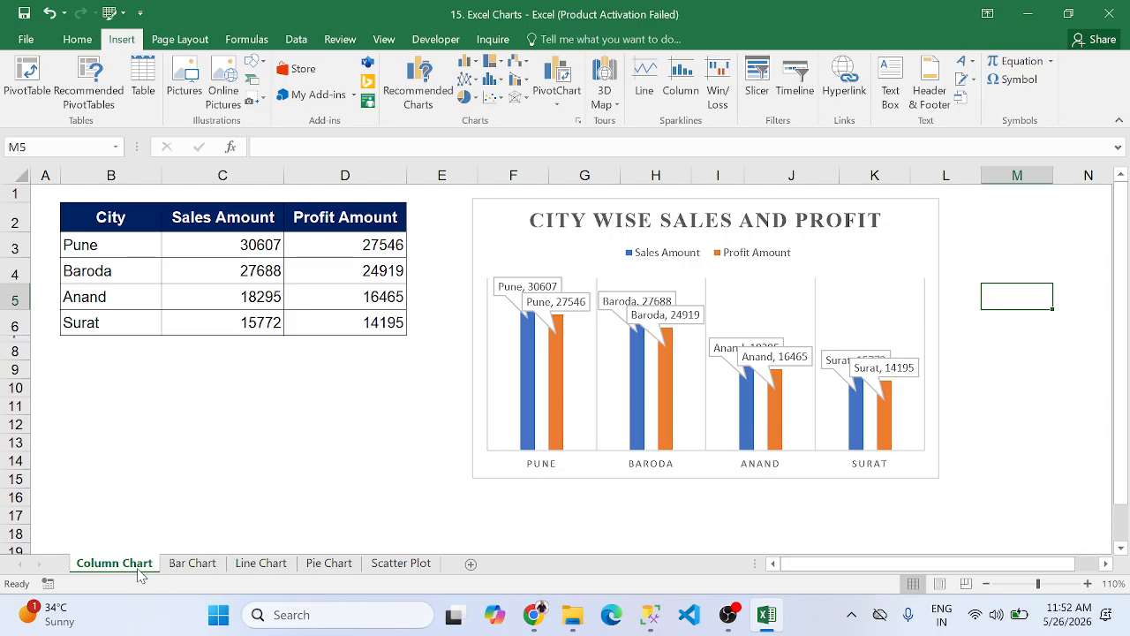
Close the 15. Excel Charts workbook and save its changes
{"action": "left_click", "coordinate": [316, 386]}
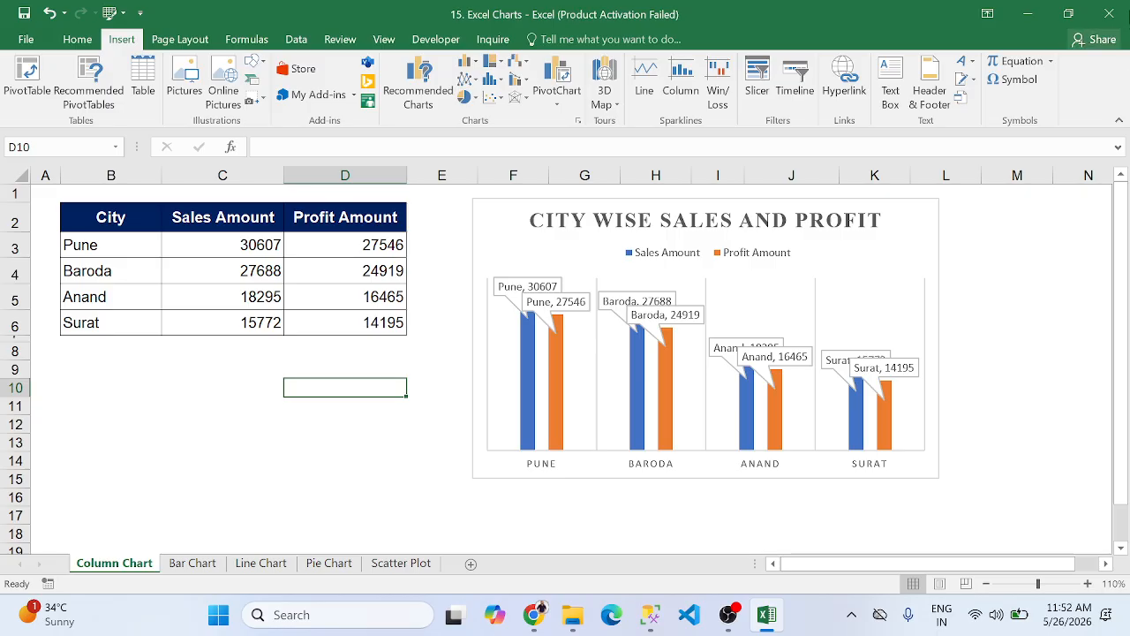
{"action": "left_click", "coordinate": [1118, 7]}
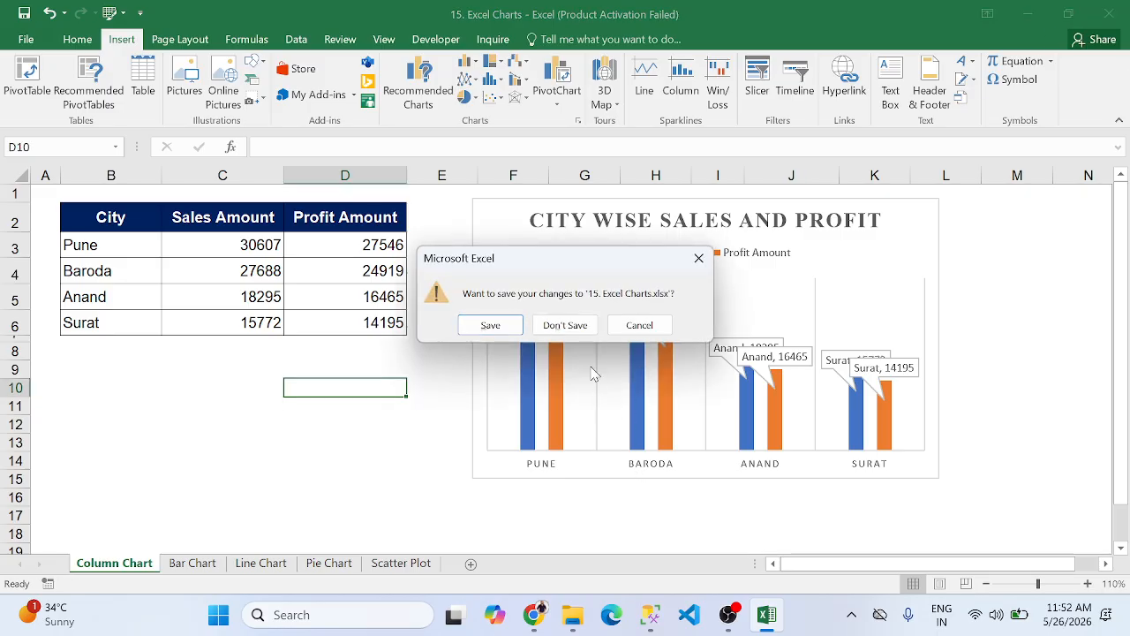
{"action": "left_click", "coordinate": [492, 326]}
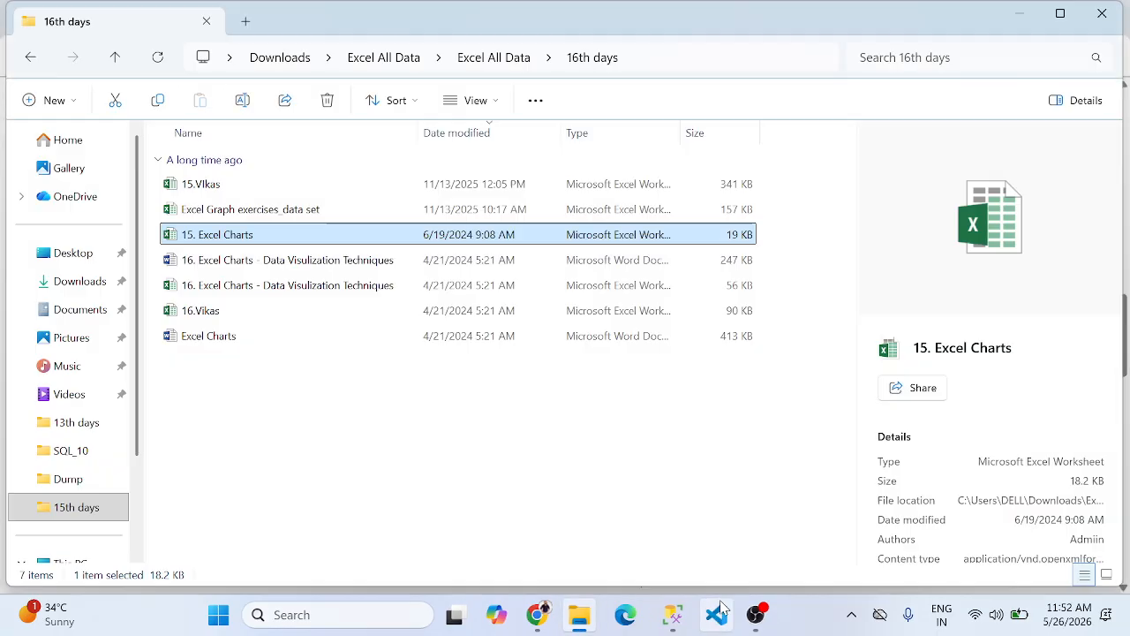
{"action": "left_click", "coordinate": [766, 615]}
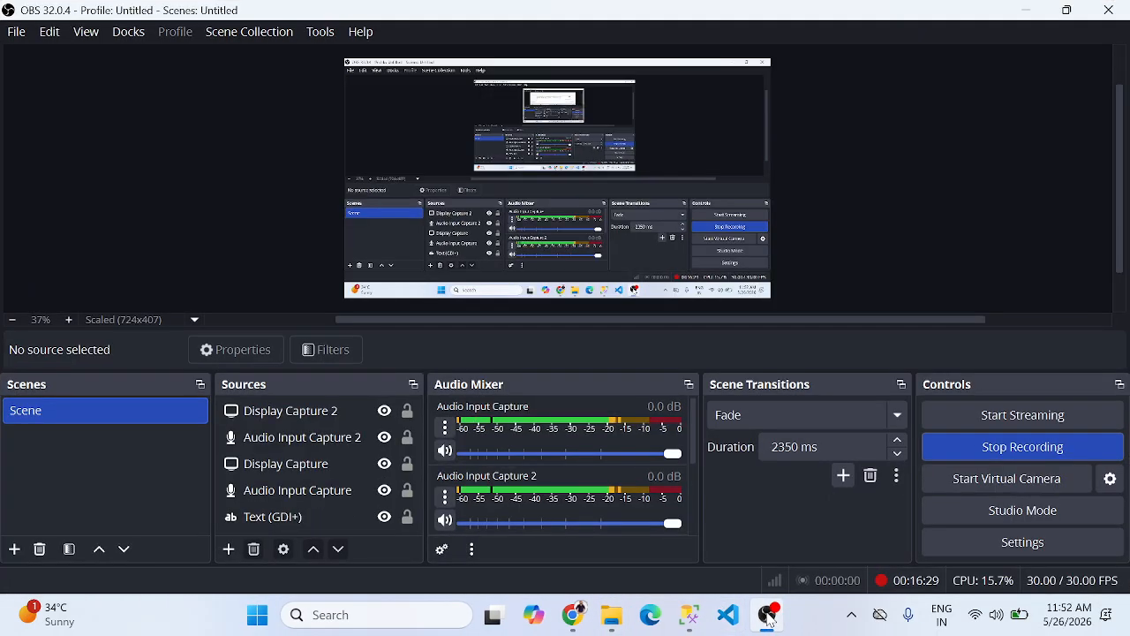